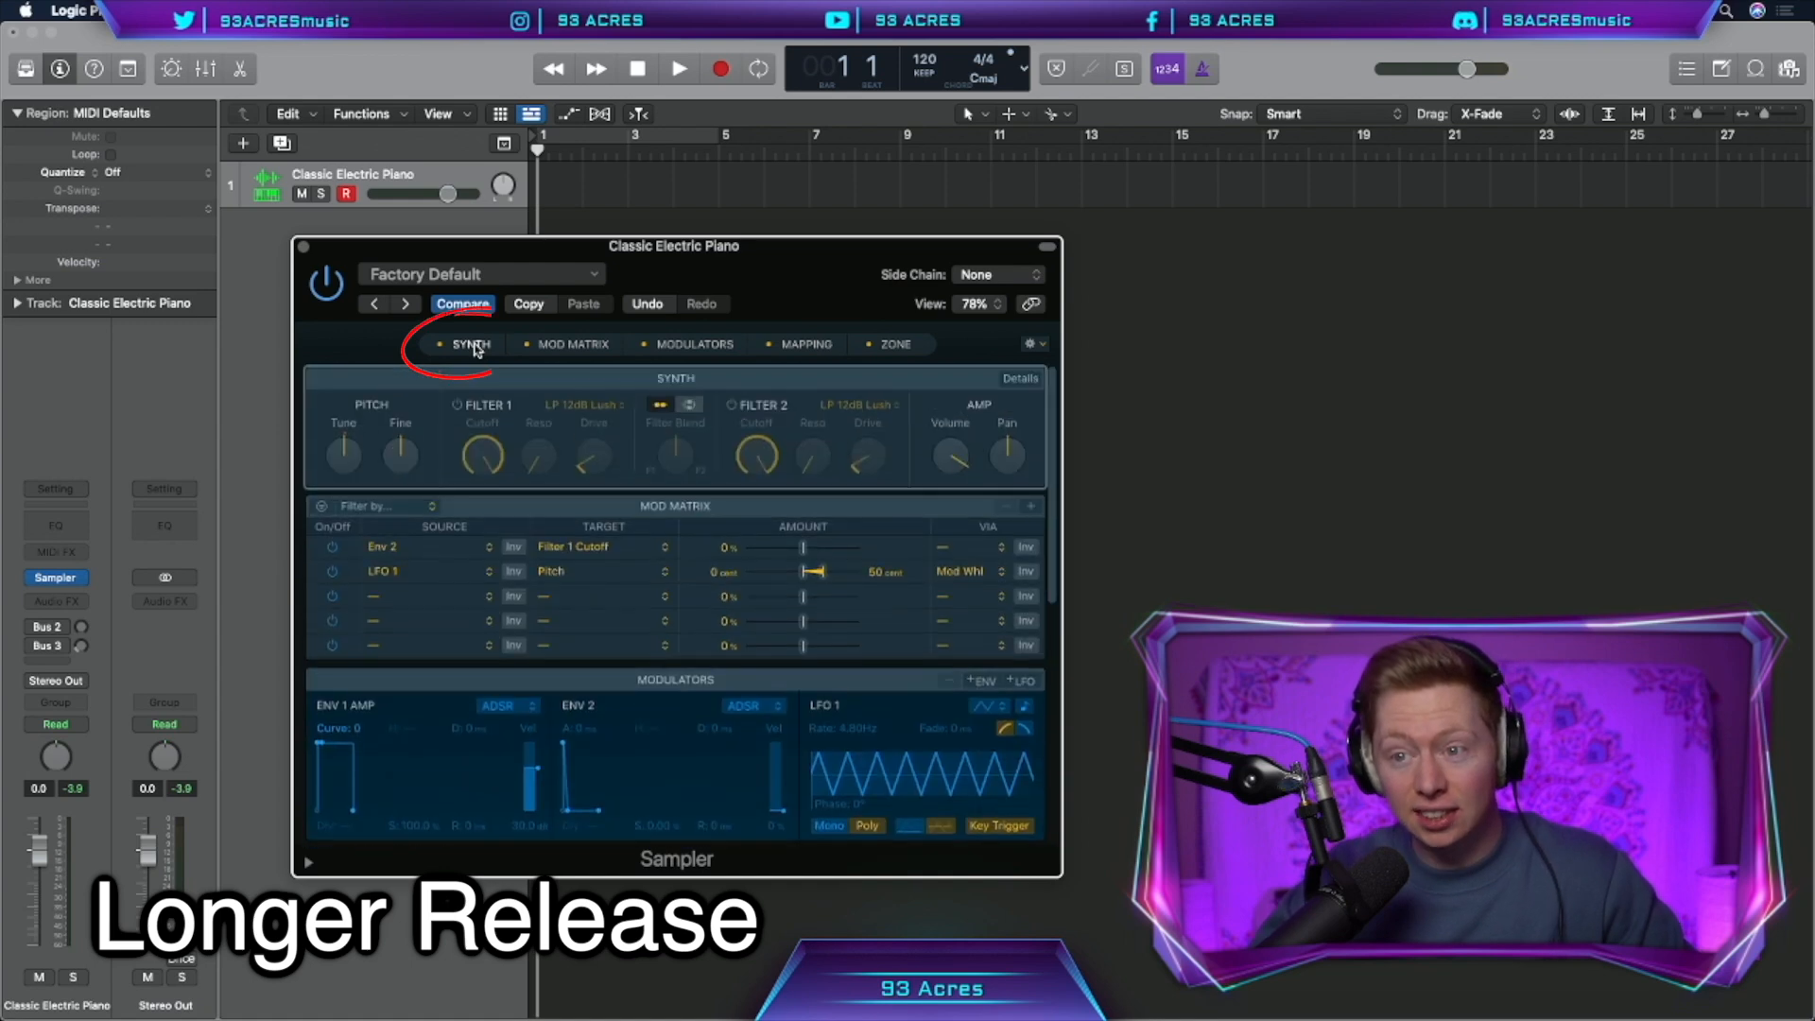
# Lengthen the release of the Sampler's amp envelope and record the 808 Spinz bass pattern
pyautogui.moveTo(378, 813); pyautogui.dragTo(383, 815)
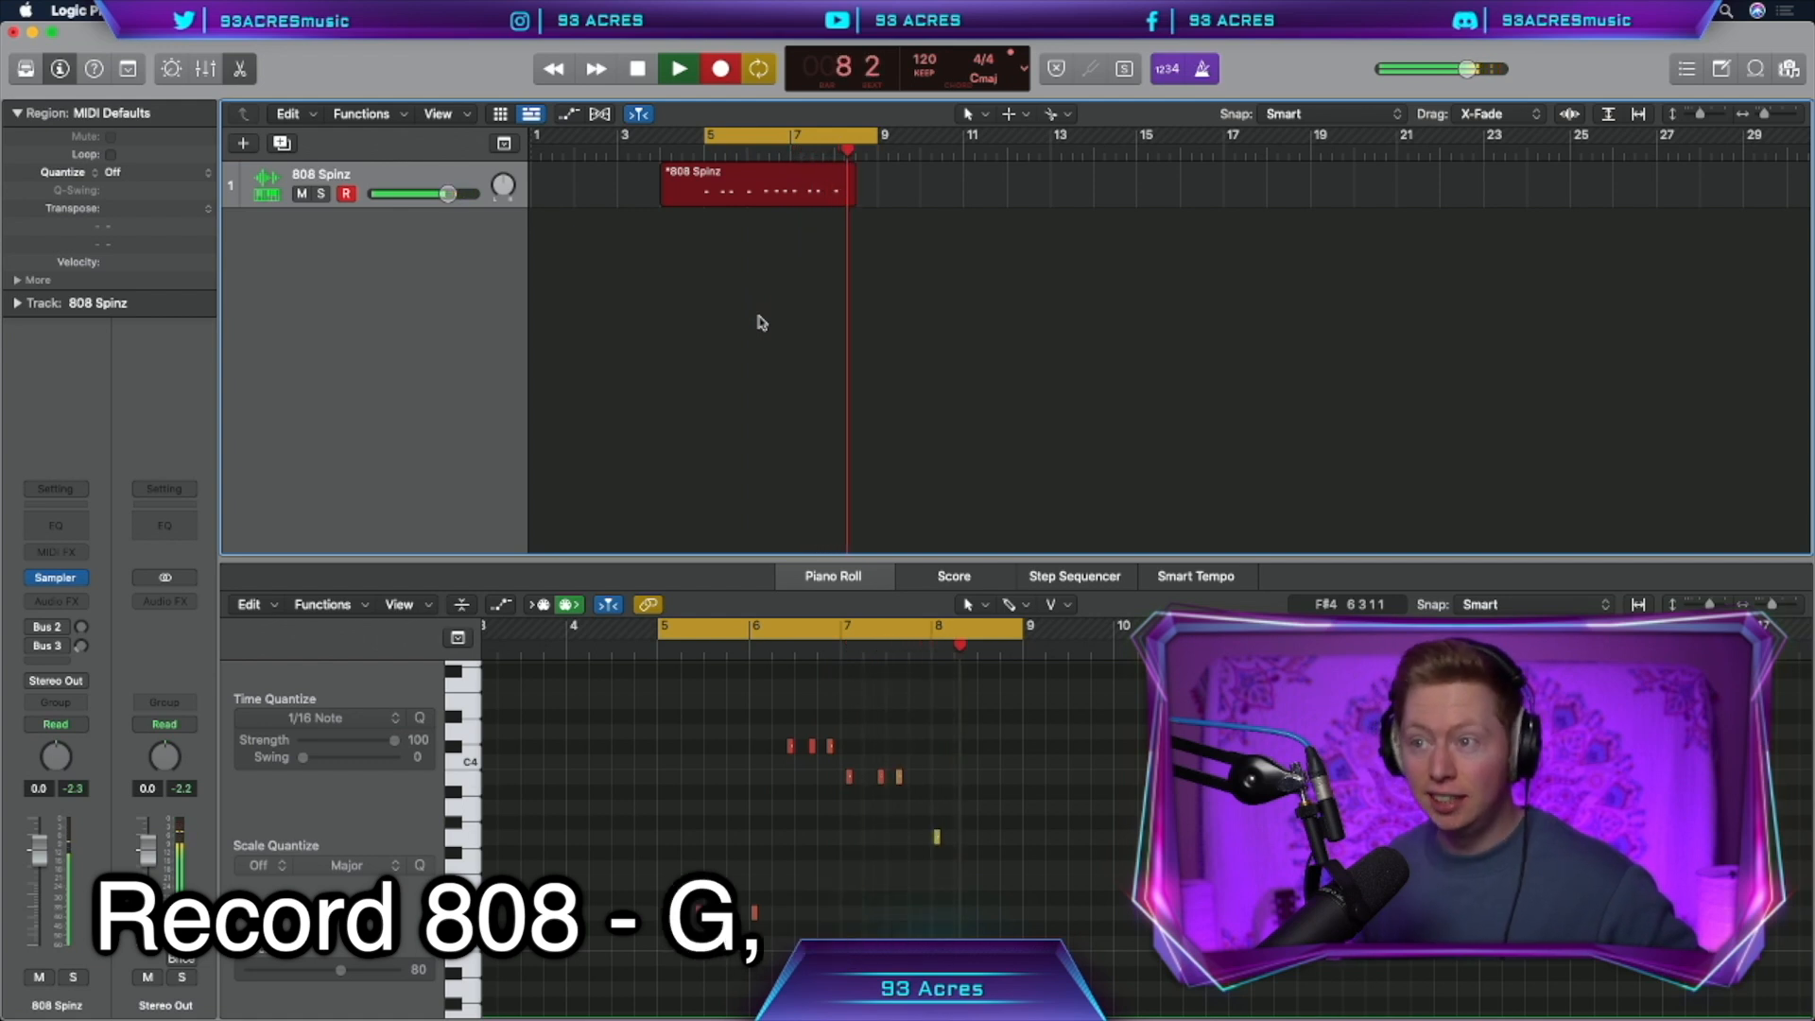
pyautogui.press('space')
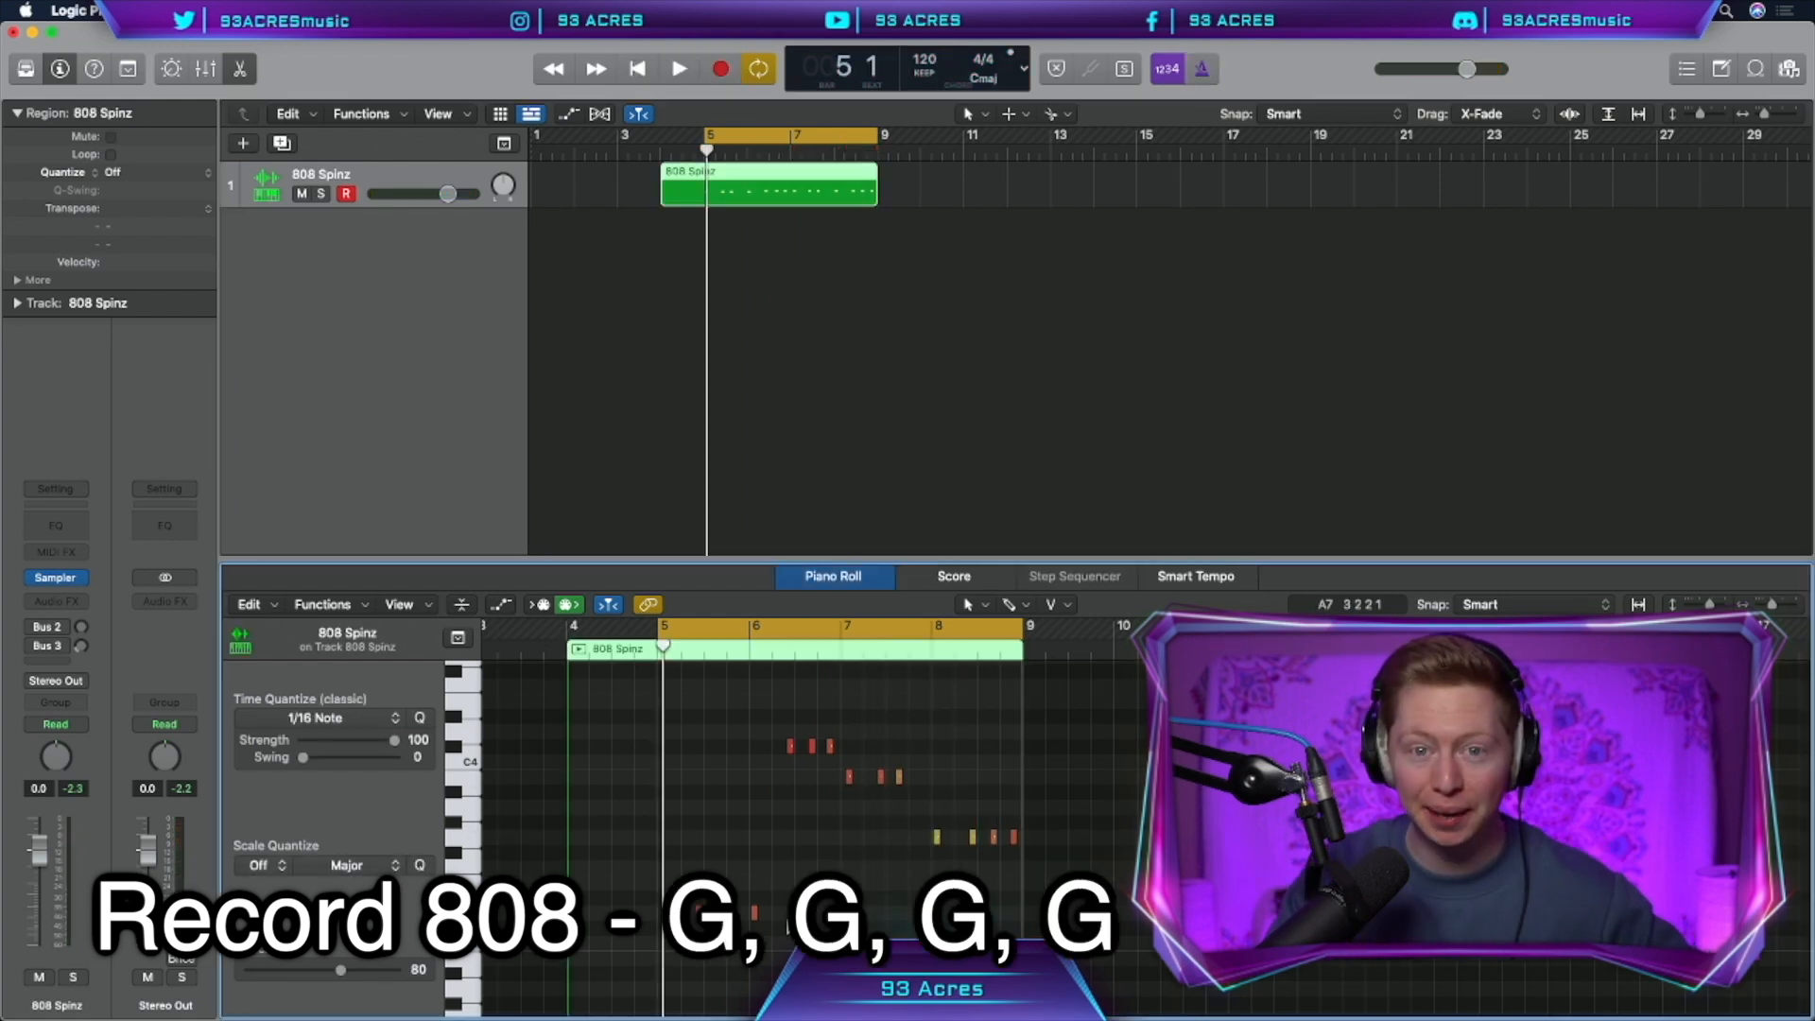
# Quantize all the recorded 808 notes to 1/16 Note and level their velocities at about 115
pyautogui.press('super+a')
pyautogui.press('q')
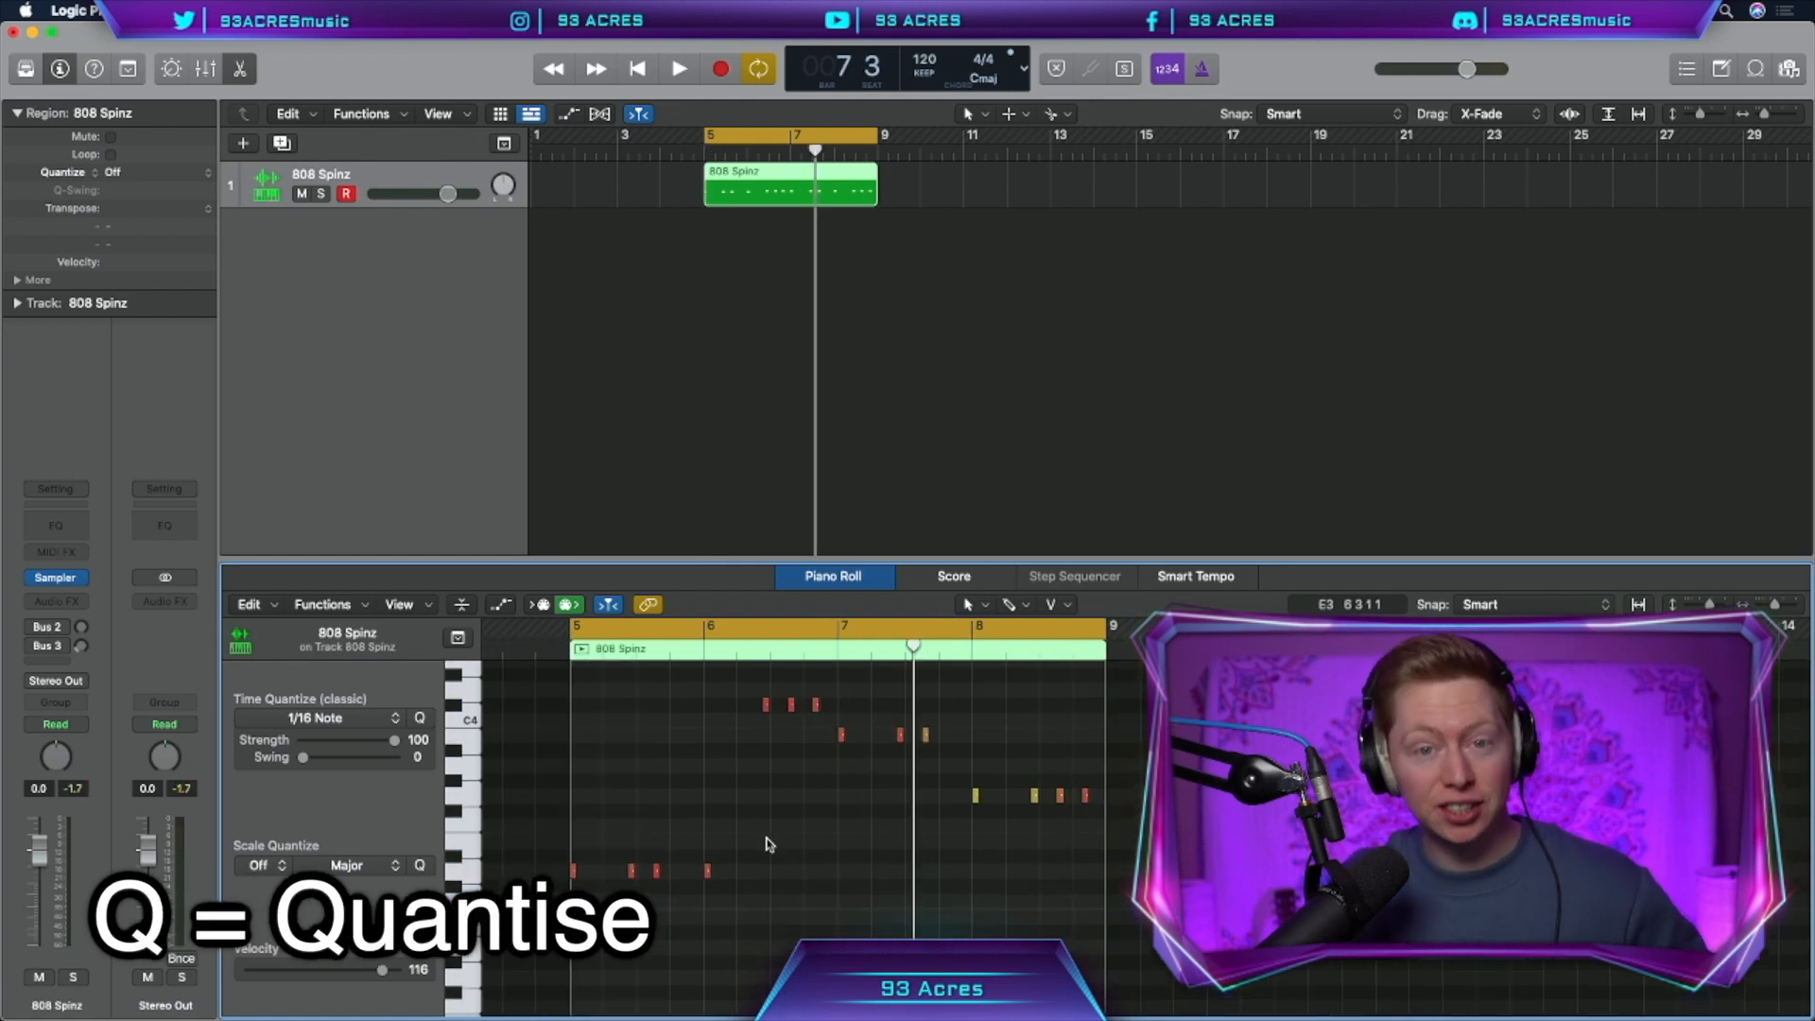
pyautogui.press('super+a')
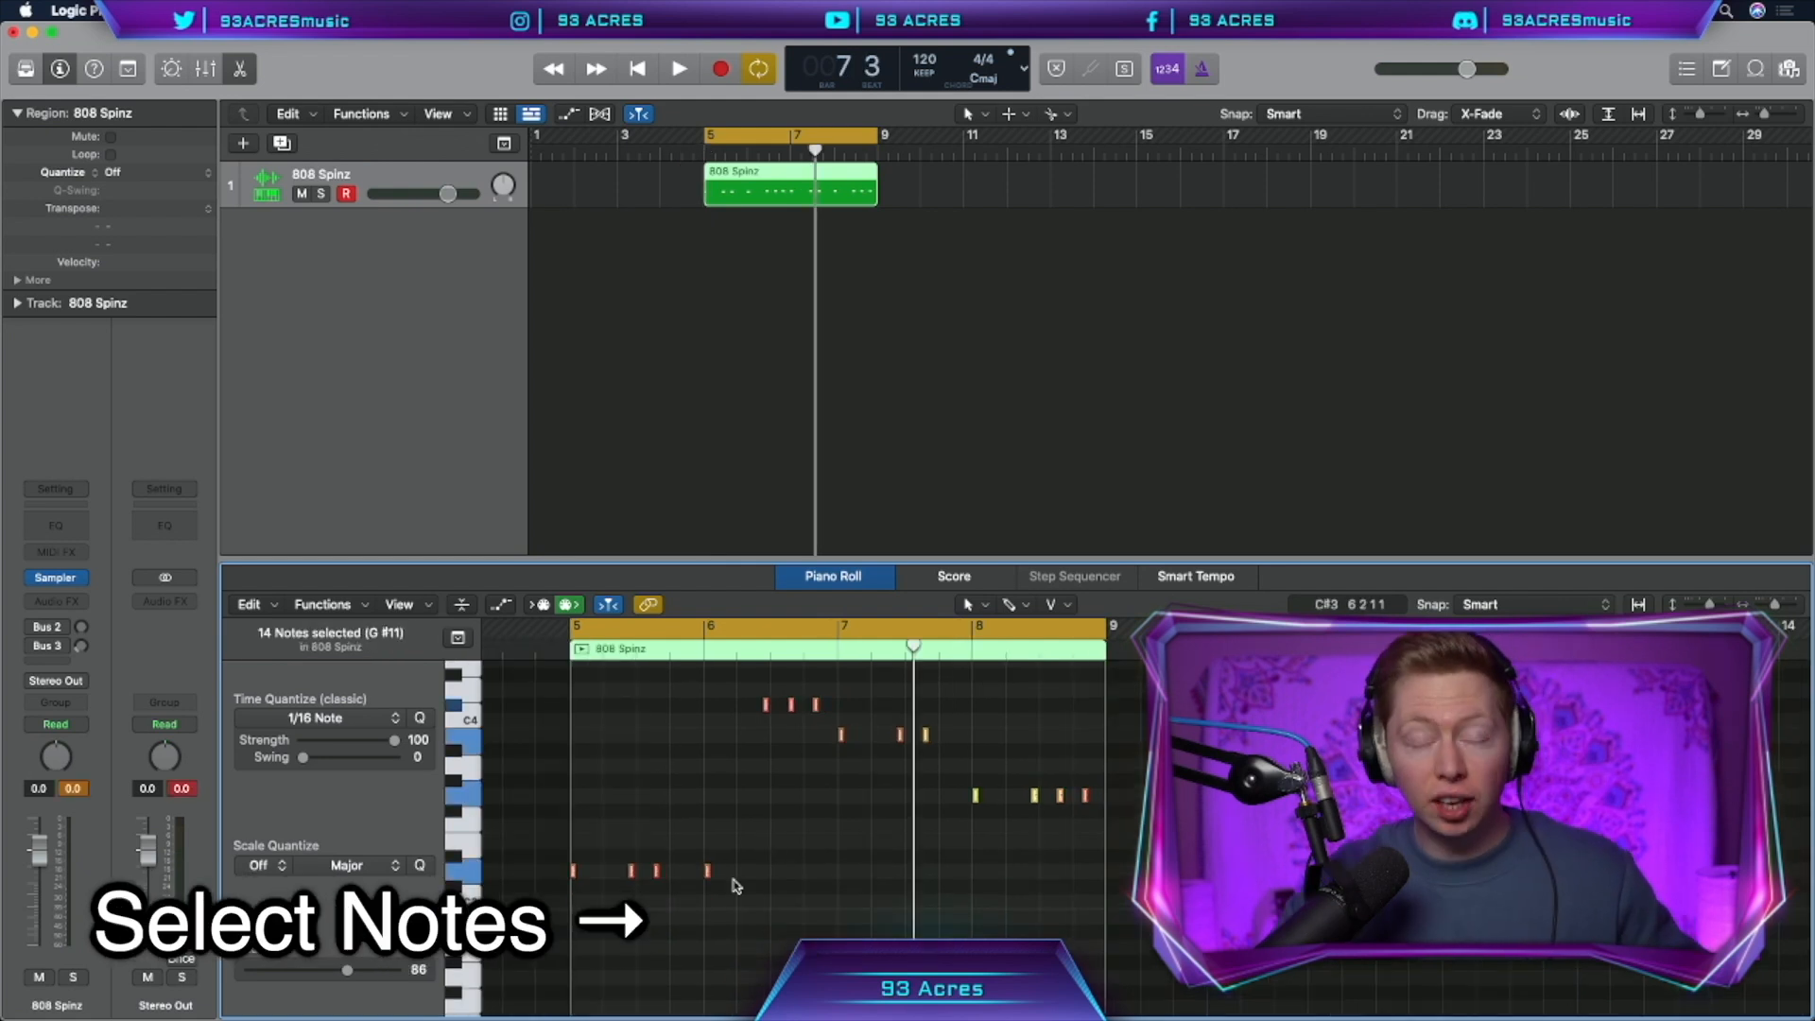
pyautogui.moveTo(707, 871); pyautogui.dragTo(711, 838)
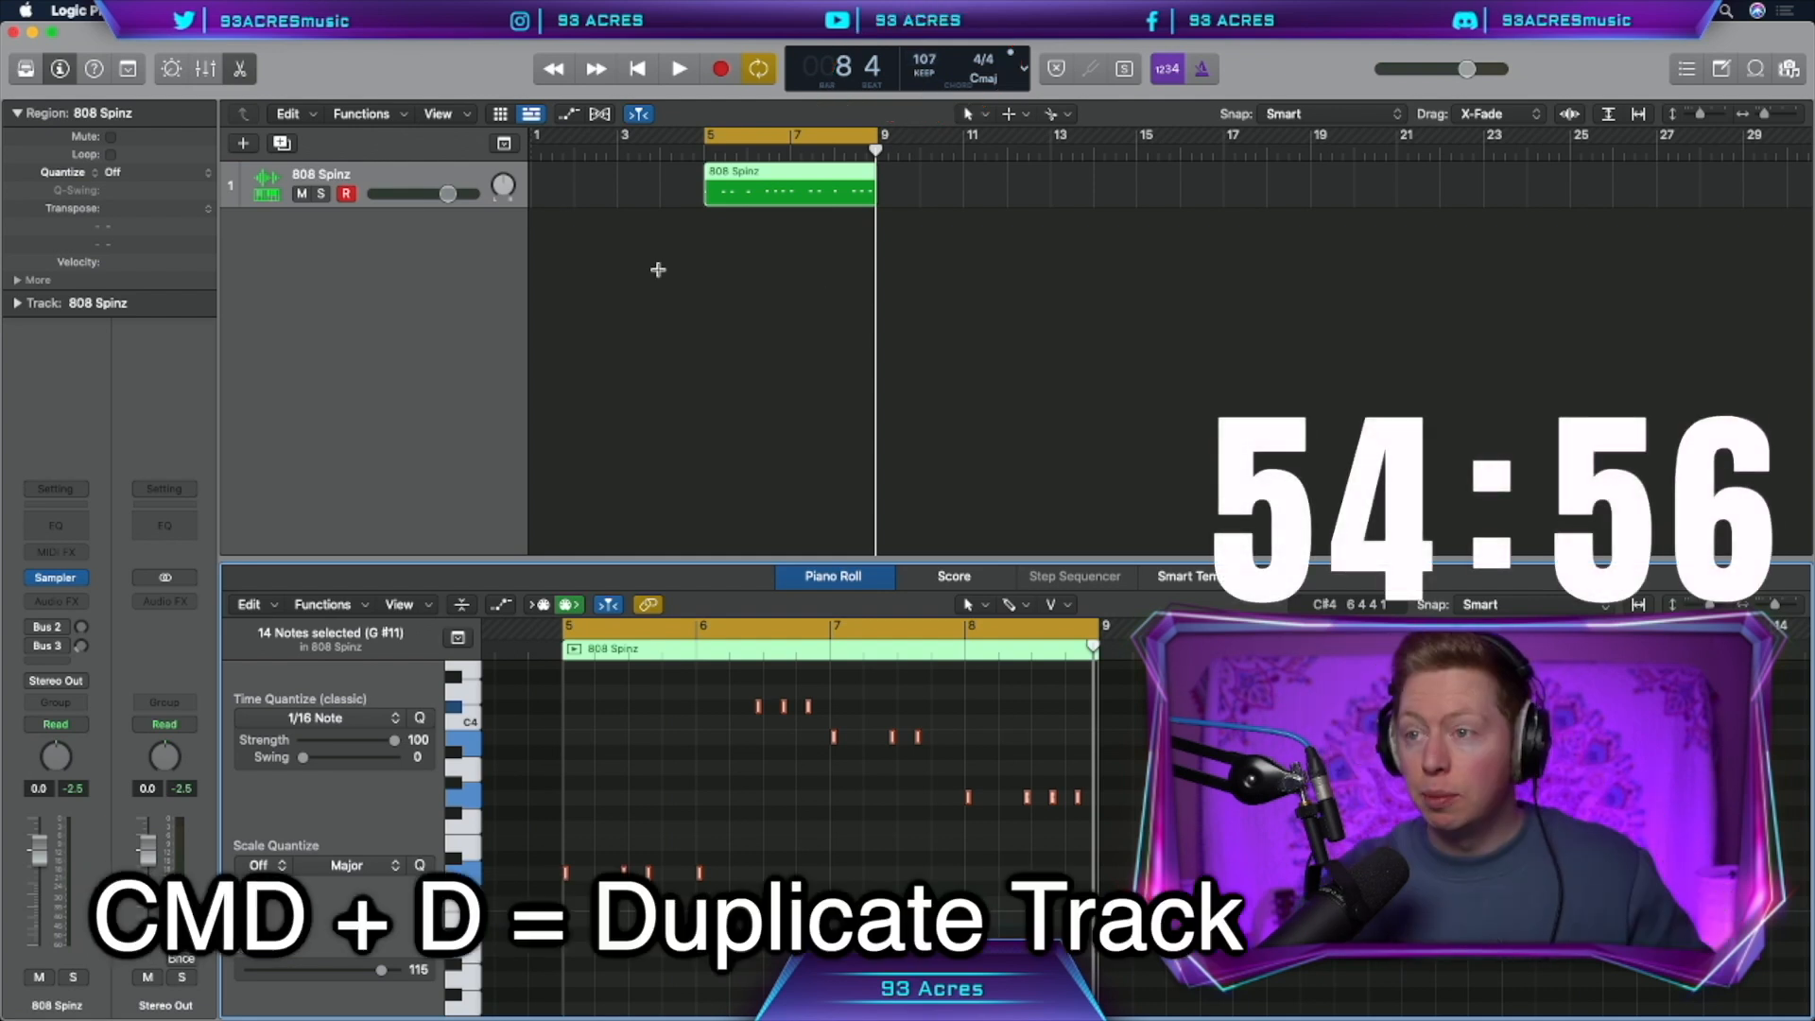
# Duplicate the 808 Spinz track, copy the region onto it and shorten the copy to its first note, about one bar long
pyautogui.press('super+d')
pyautogui.click(750, 197)
pyautogui.moveTo(750, 197); pyautogui.dragTo(751, 236)
pyautogui.moveTo(874, 244); pyautogui.dragTo(716, 267)
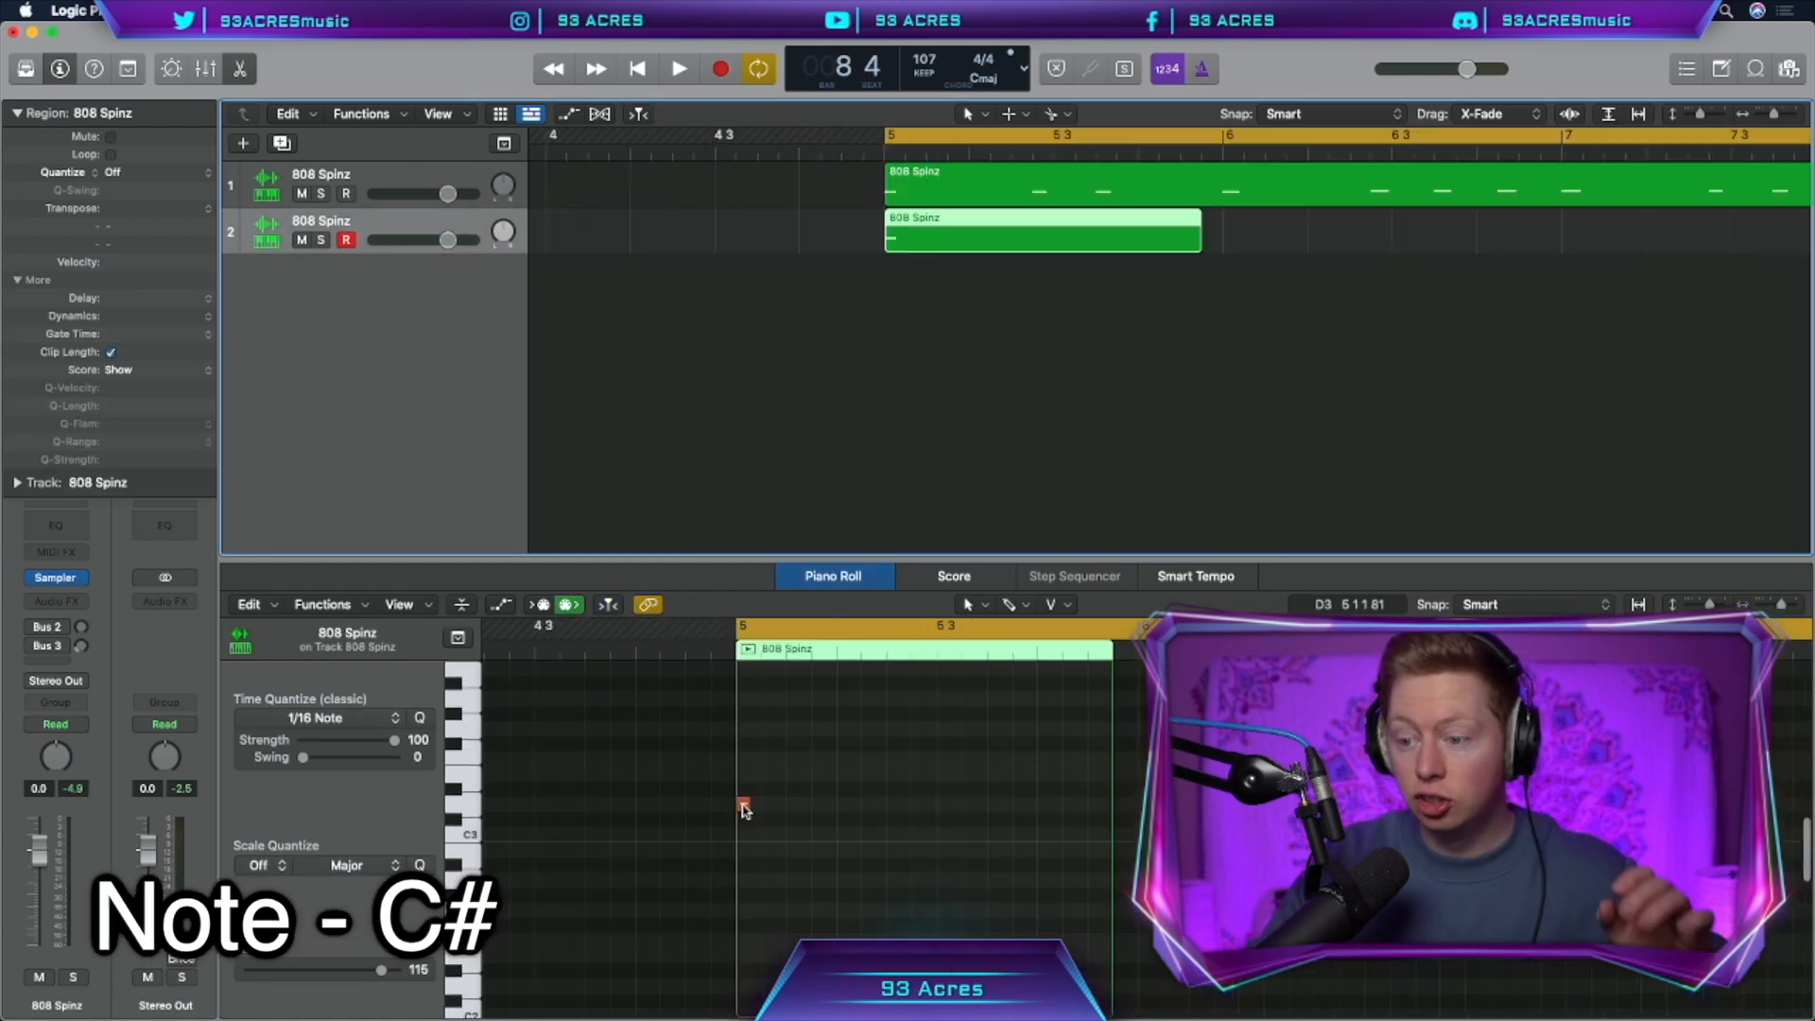
# Lower the copied 808 note to C# and bounce its region in place as audio
pyautogui.moveTo(742, 802); pyautogui.dragTo(744, 820)
pyautogui.hotkey('ctrl', 'b')
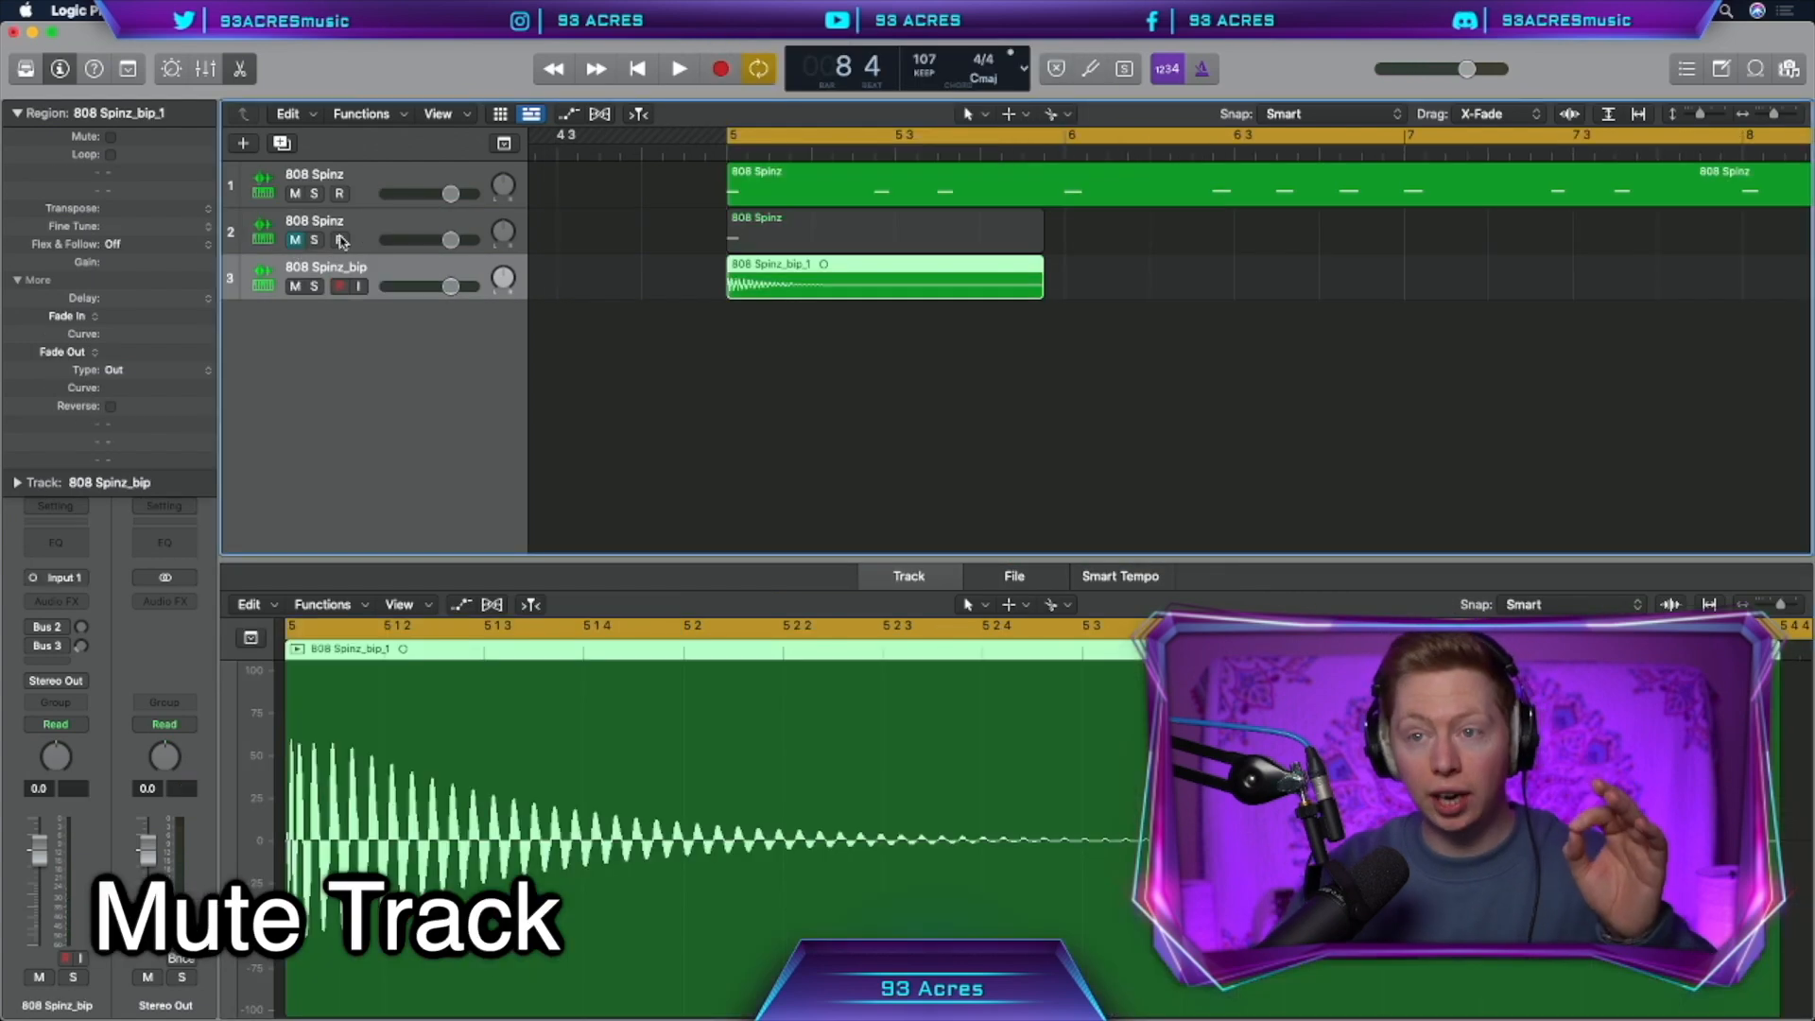
# Reverse the bounced 808 Spinz audio region
pyautogui.click(17, 280)
pyautogui.click(17, 281)
pyautogui.click(112, 406)
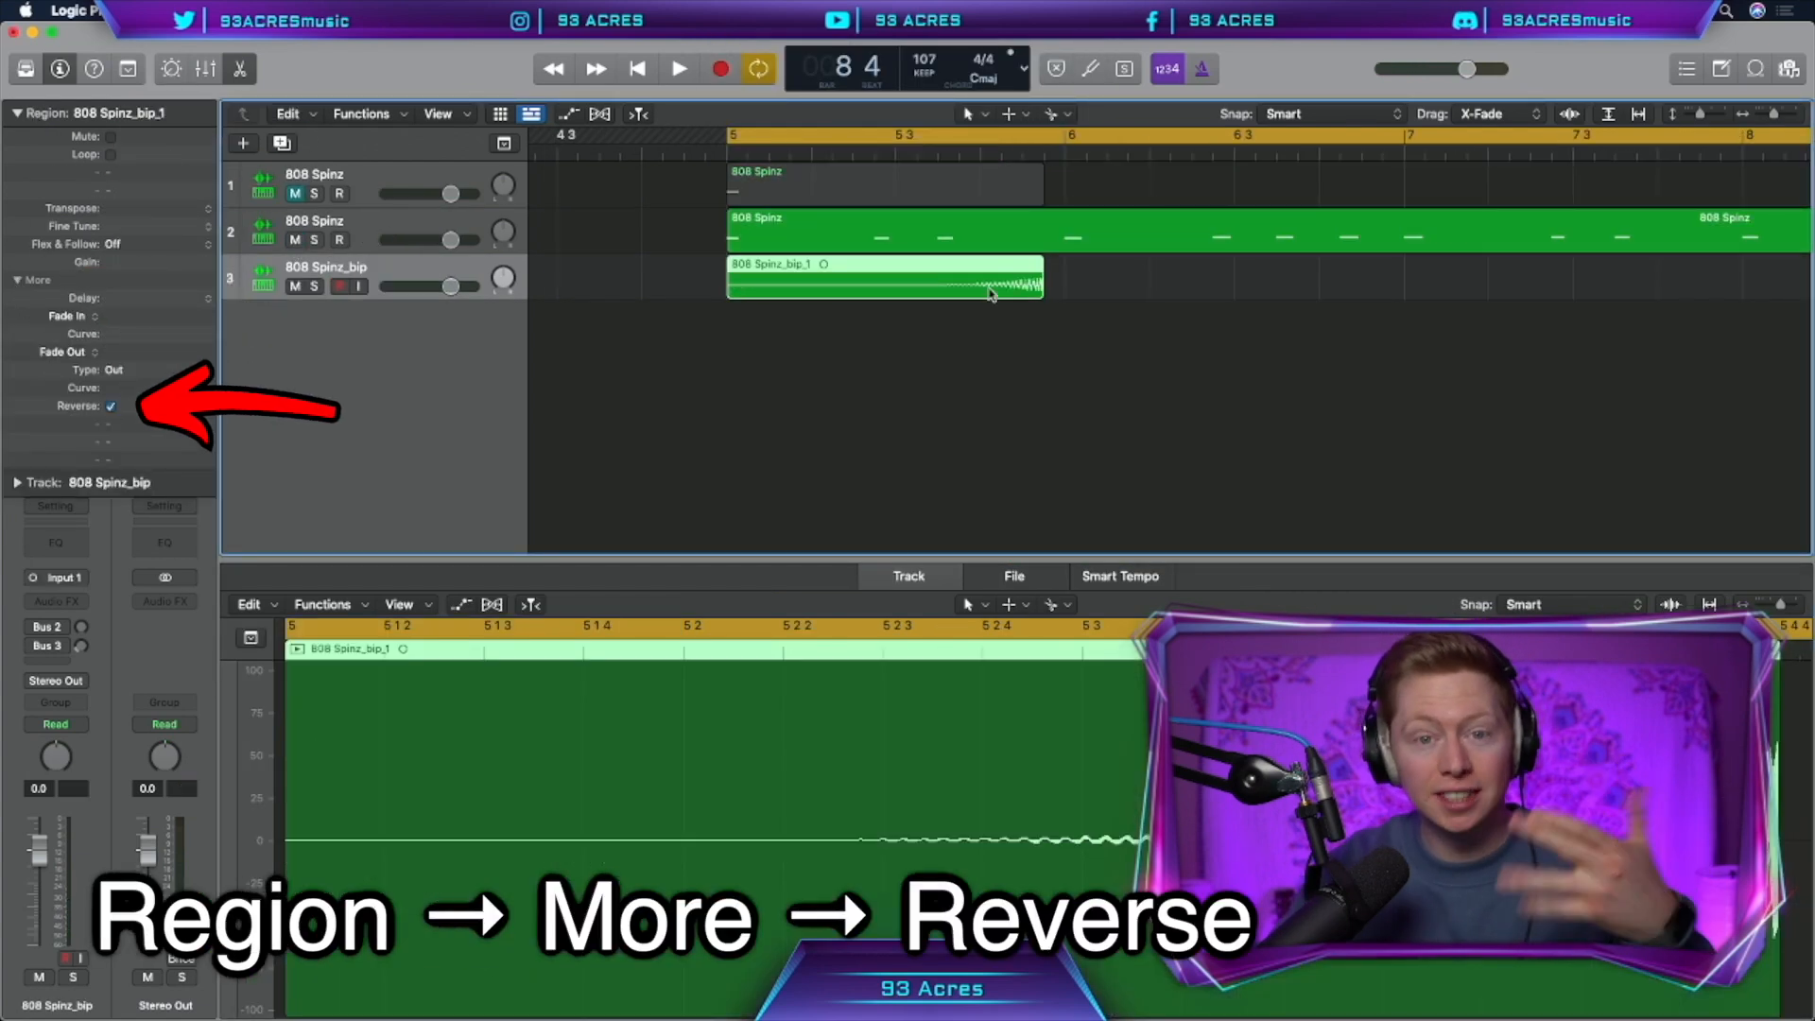
# Place the reversed 808 ahead of bar 5, fade it in and out, trim its end to the bar line and play it back
pyautogui.moveTo(990, 294); pyautogui.dragTo(571, 288)
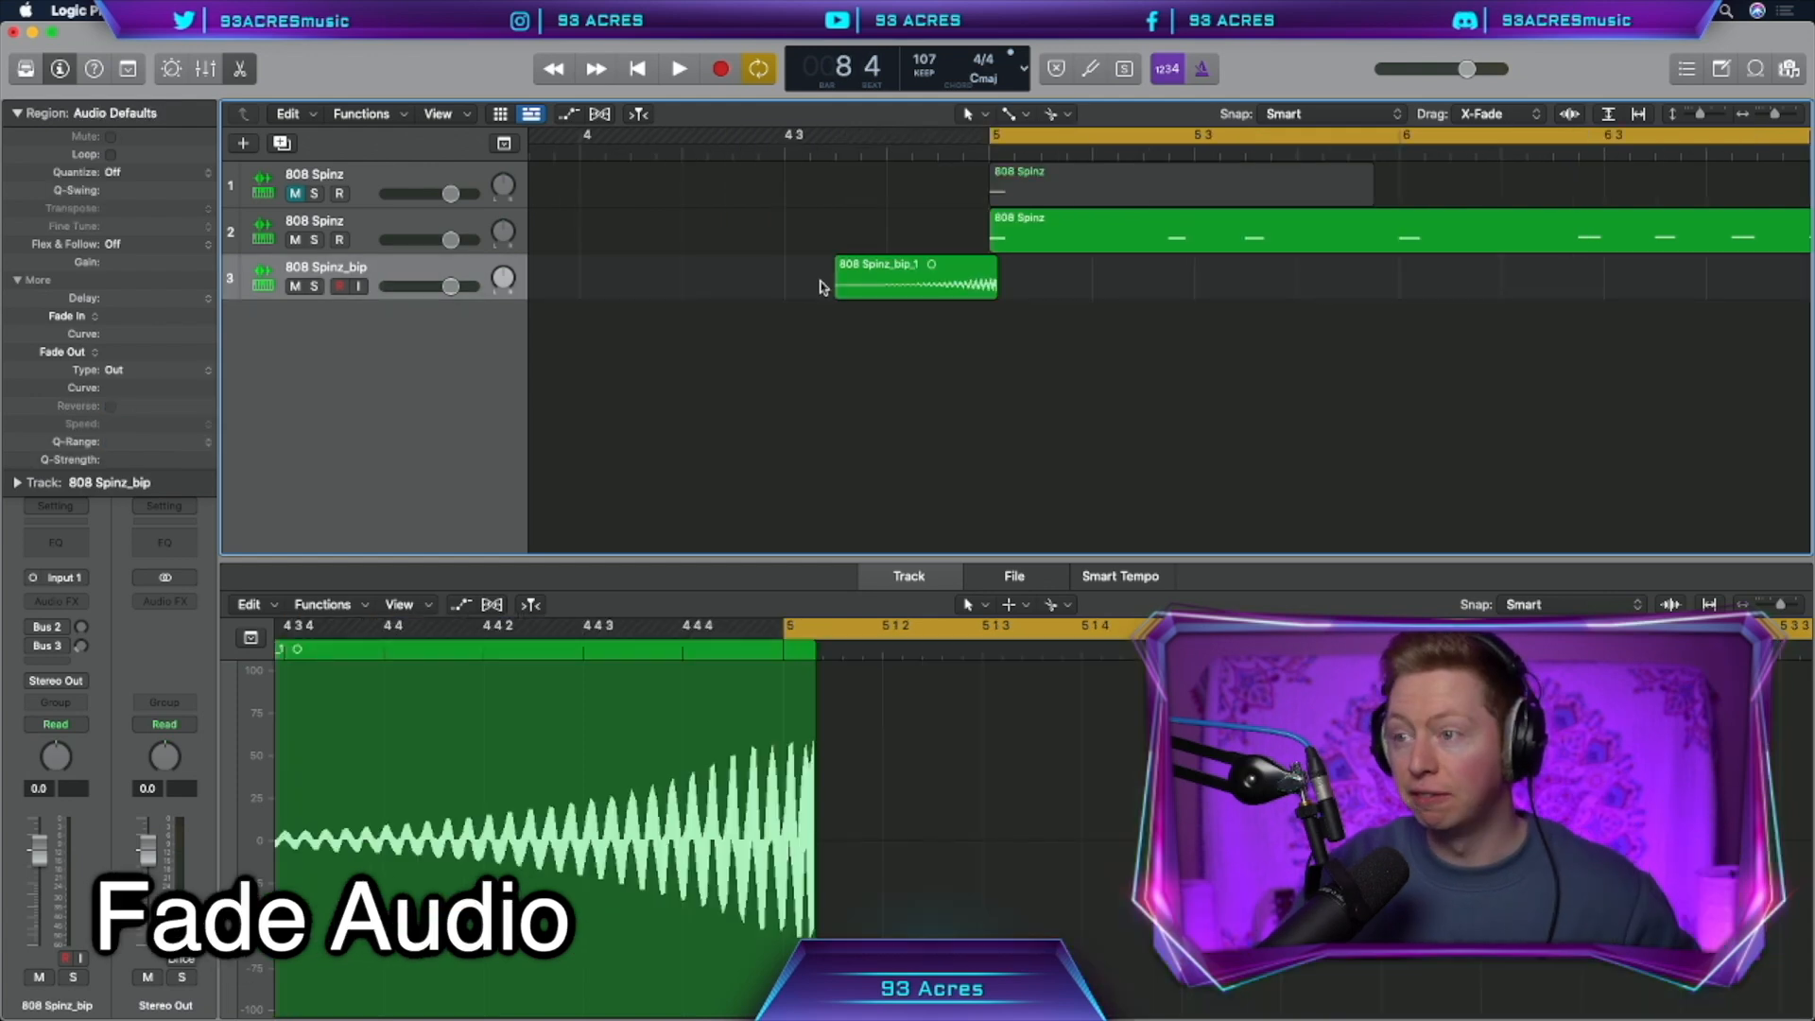
pyautogui.click(991, 288)
pyautogui.moveTo(988, 287); pyautogui.dragTo(991, 288)
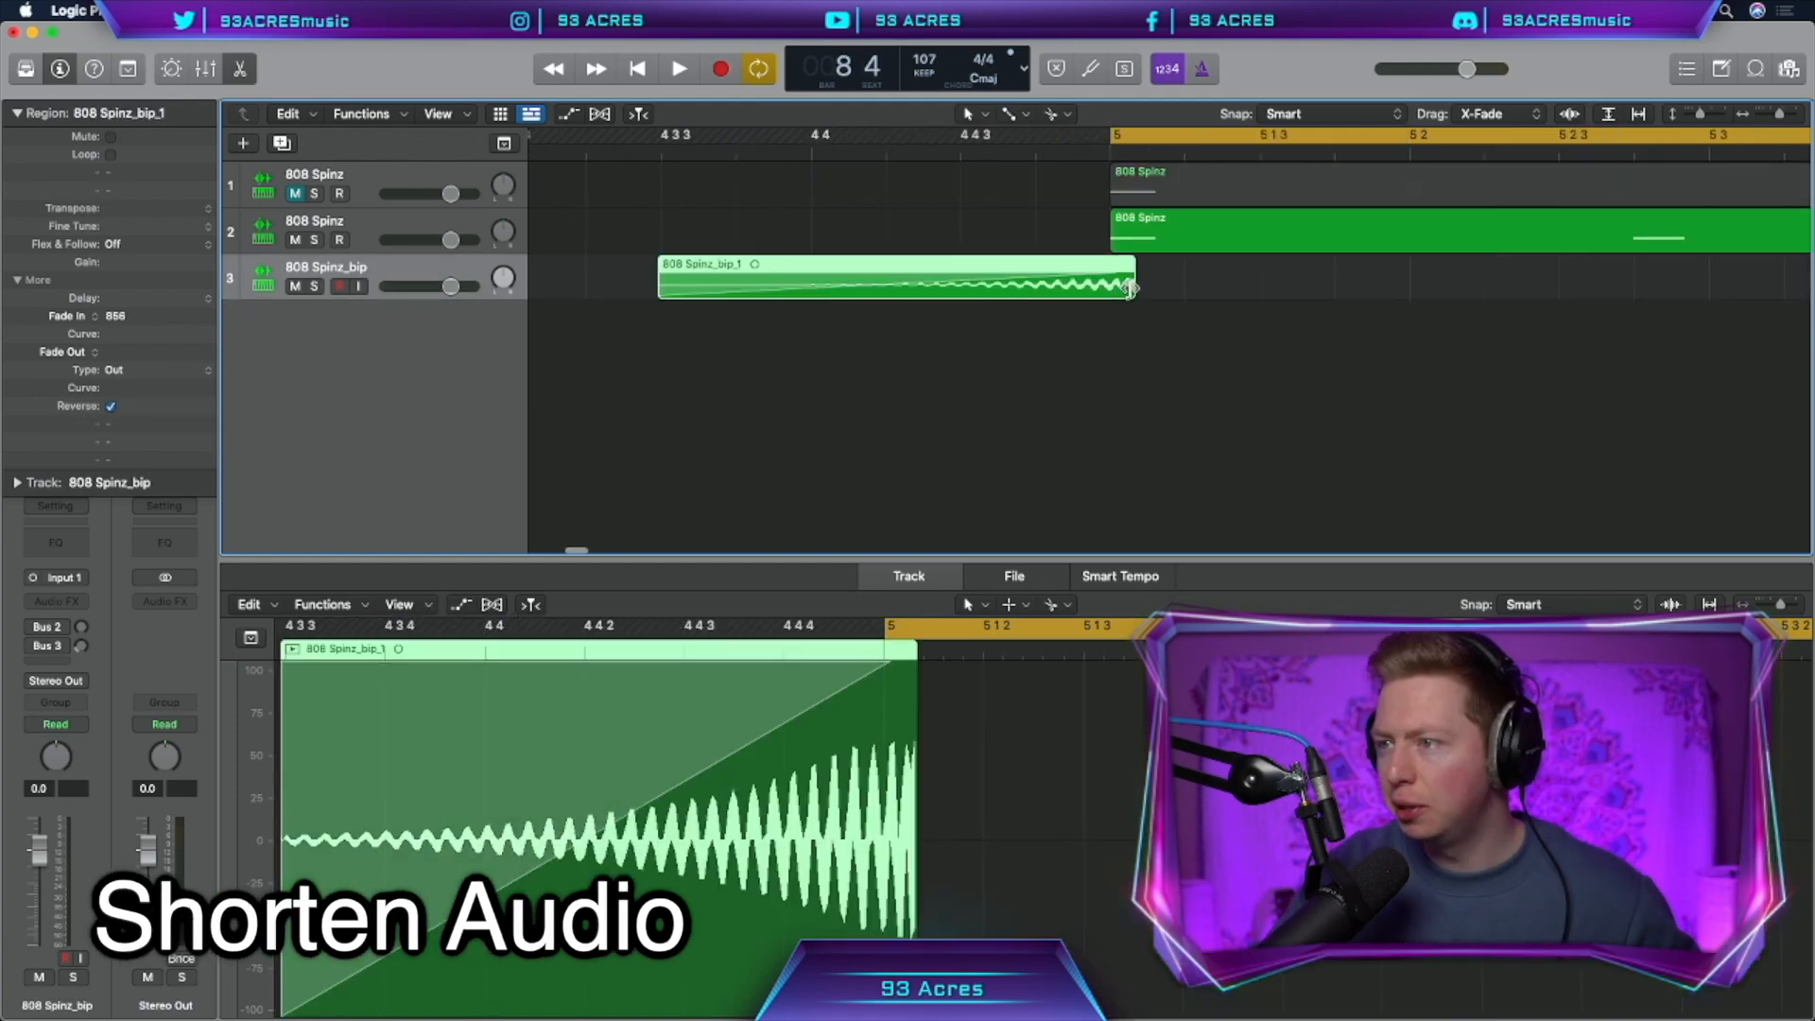
pyautogui.moveTo(1134, 289); pyautogui.dragTo(1121, 290)
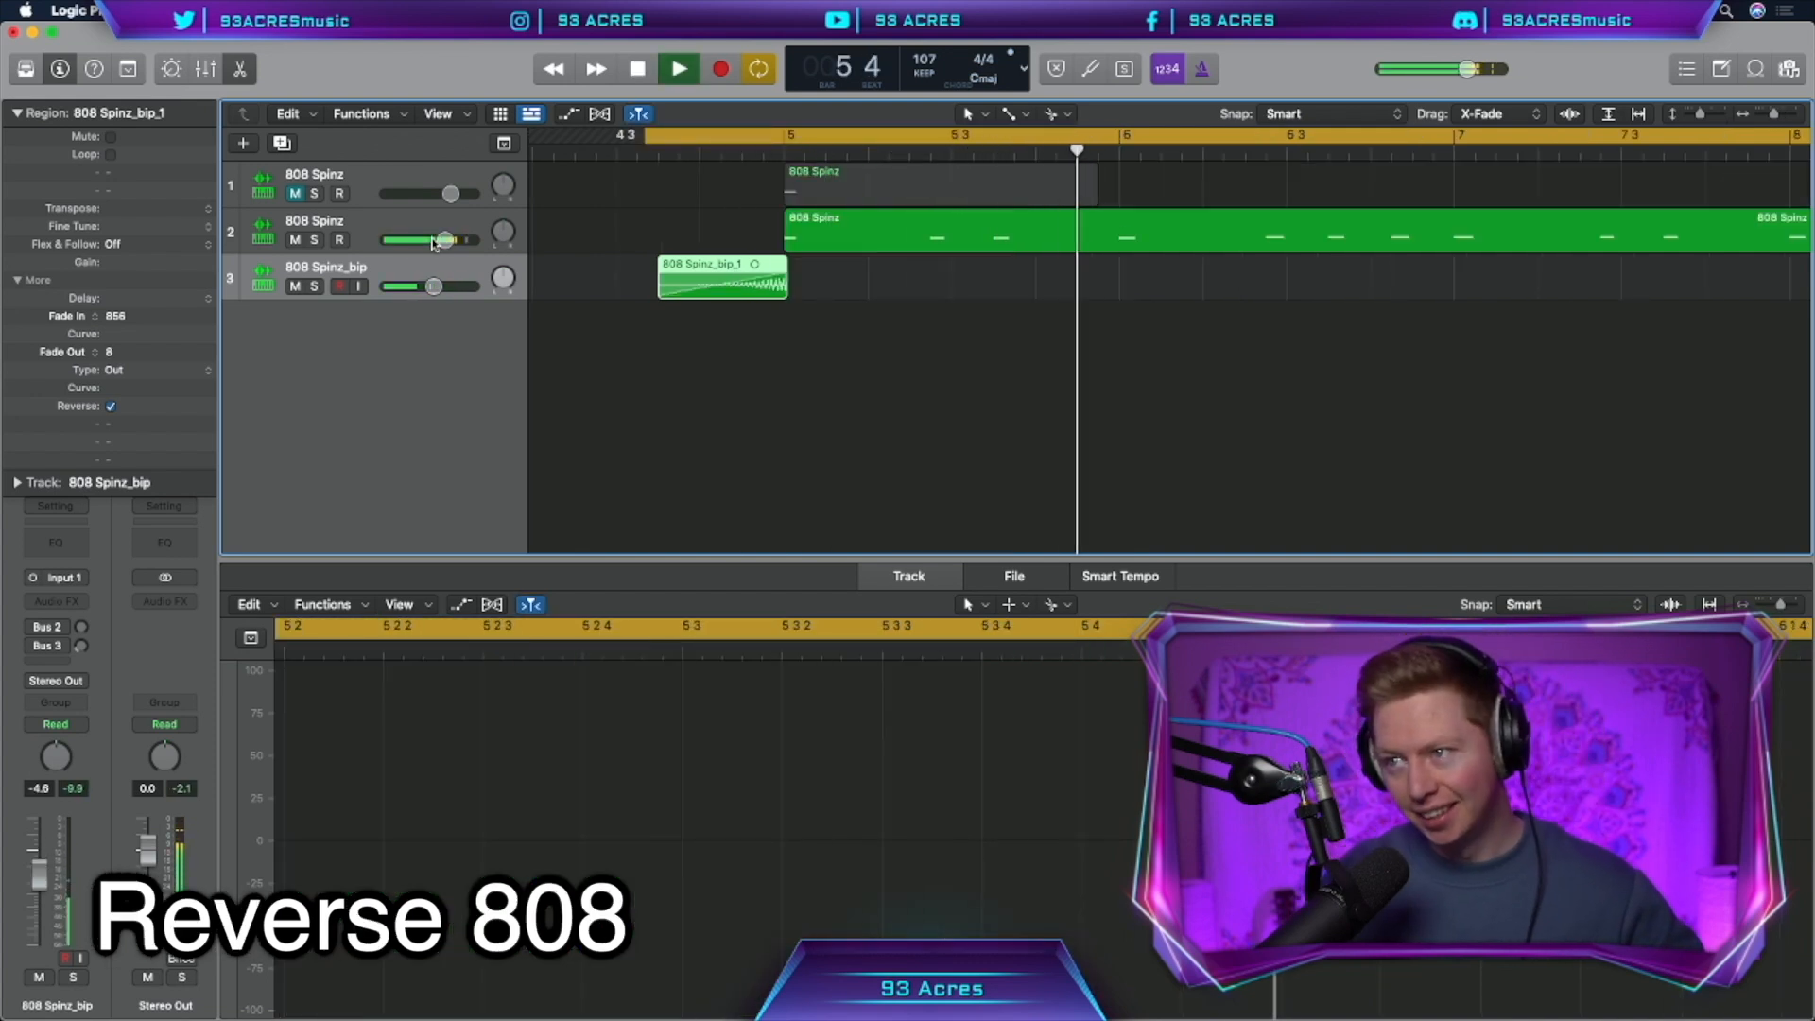
pyautogui.press('space')
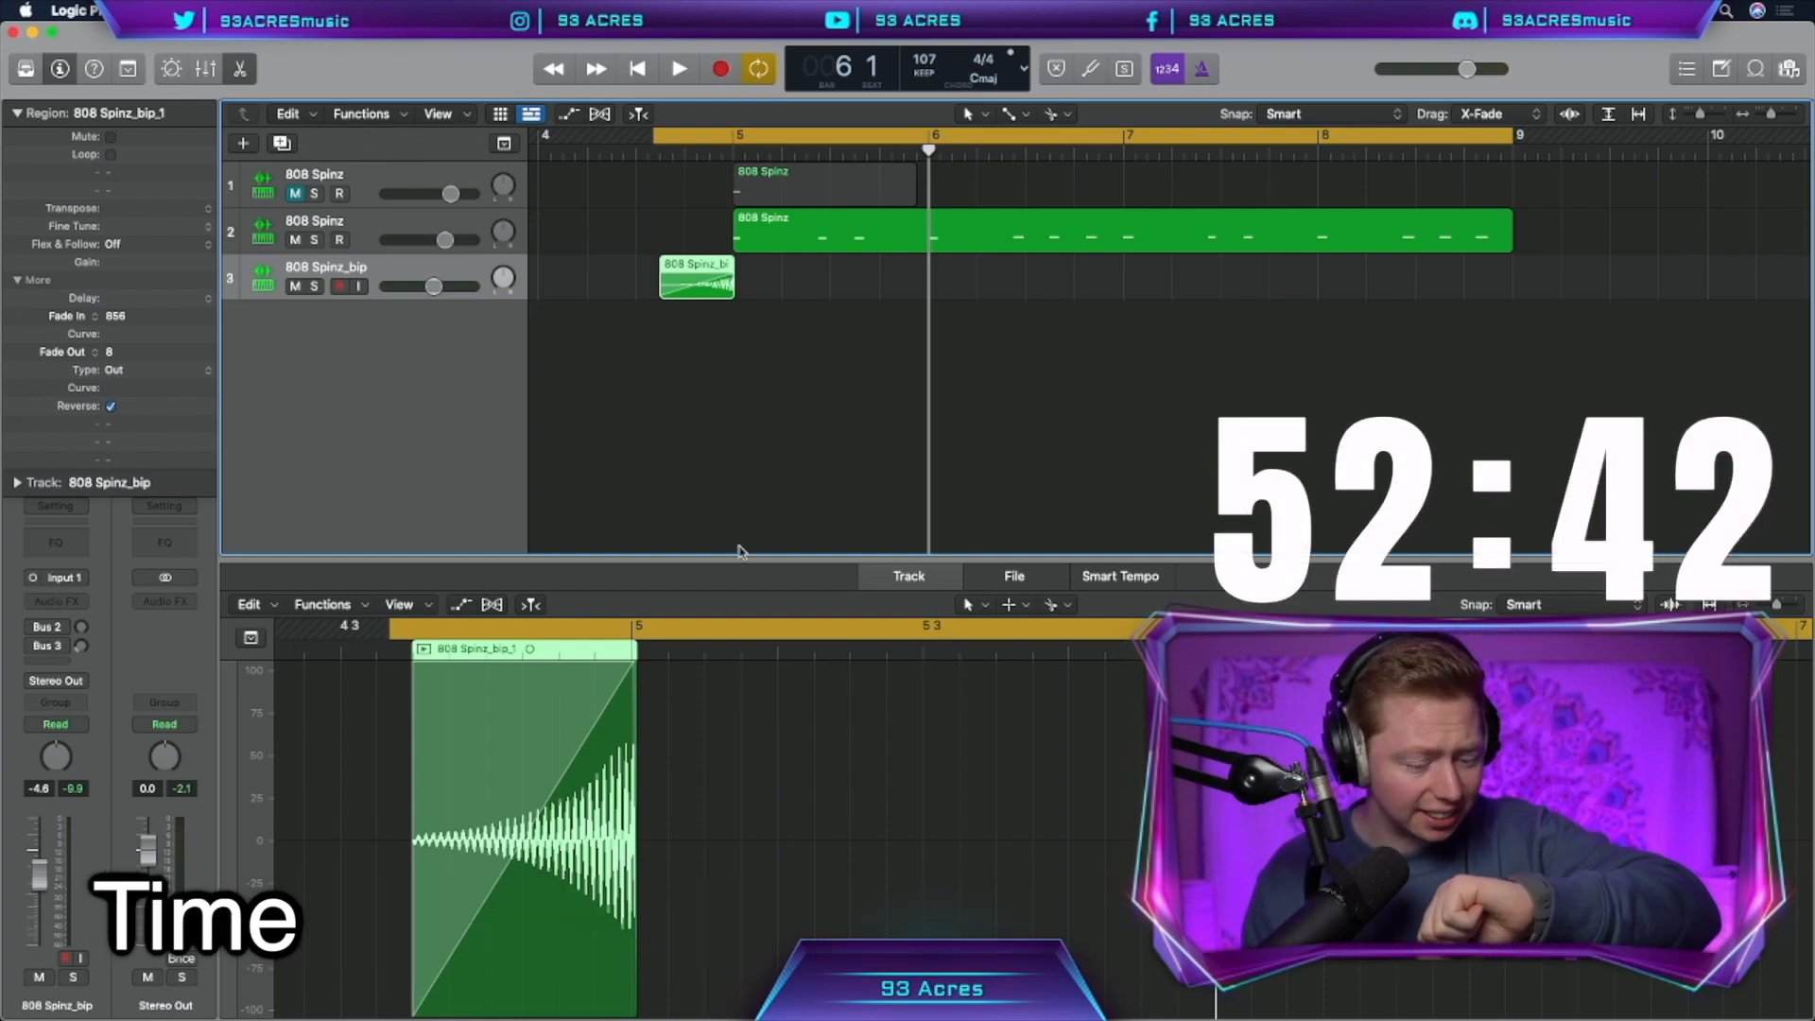
# Create a software instrument track and load Retro Synth in stereo as its instrument
pyautogui.press('alt+super+n')
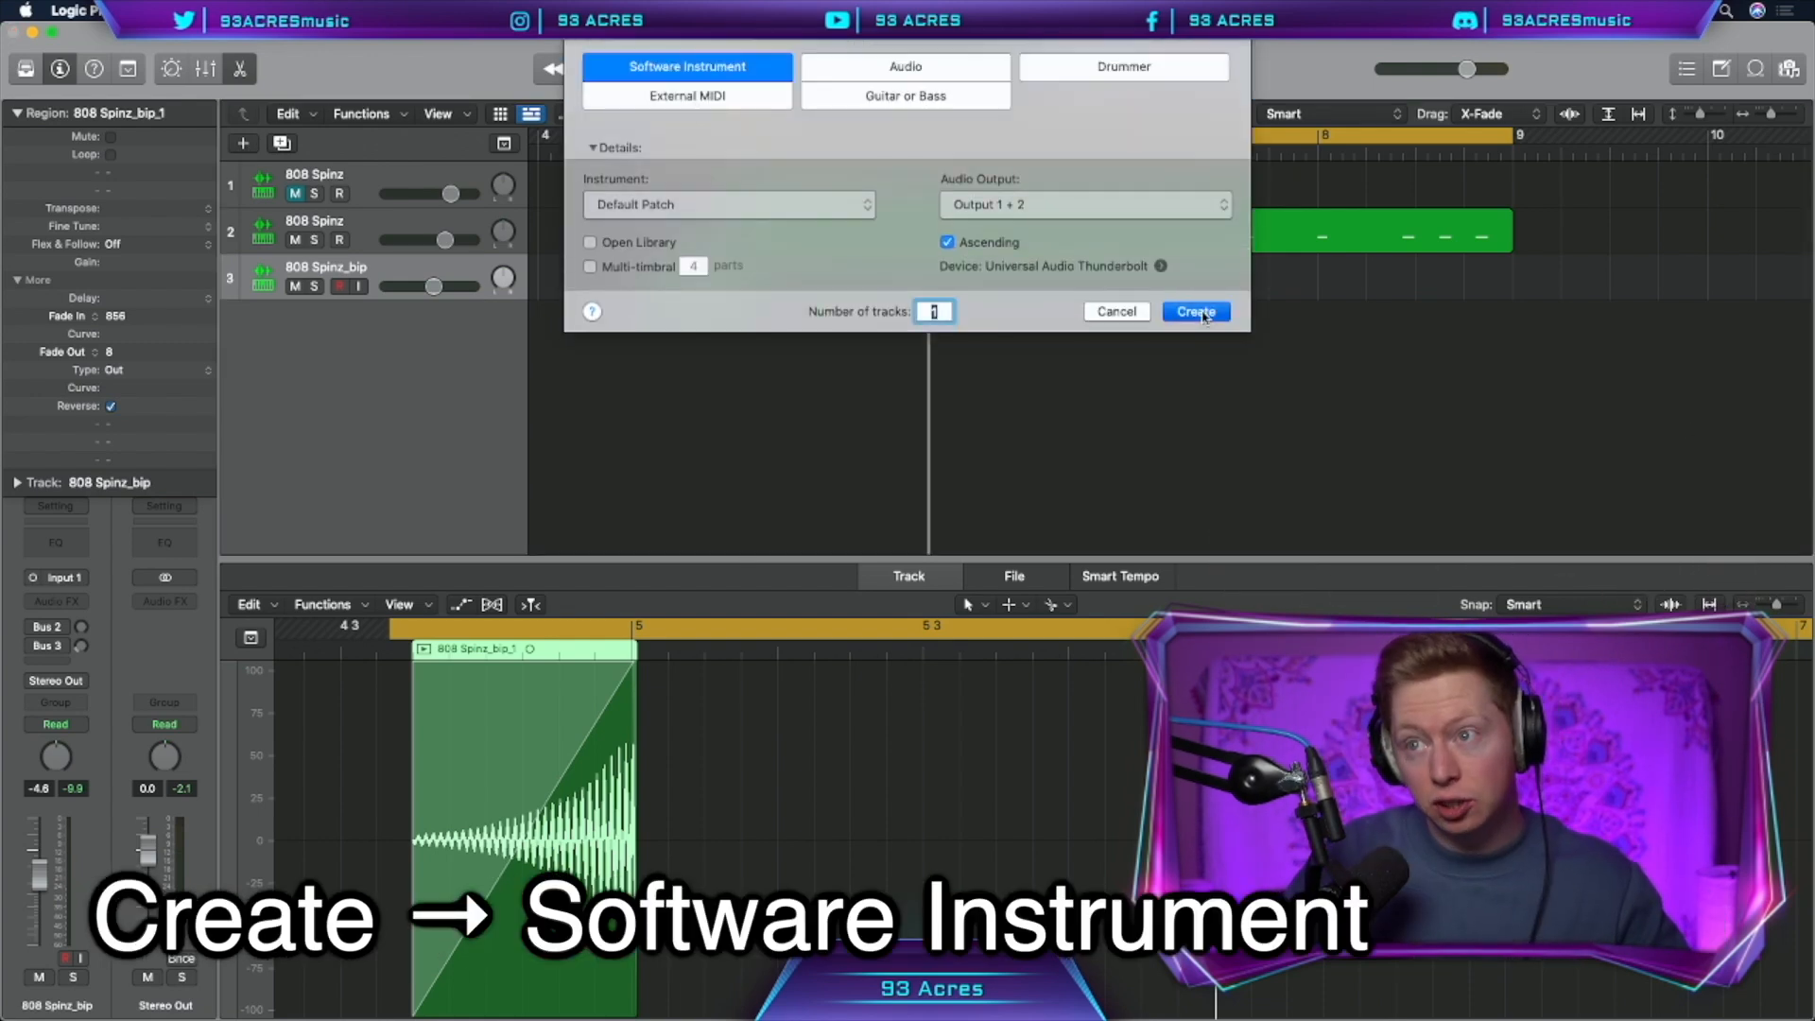
pyautogui.click(1196, 312)
pyautogui.click(48, 489)
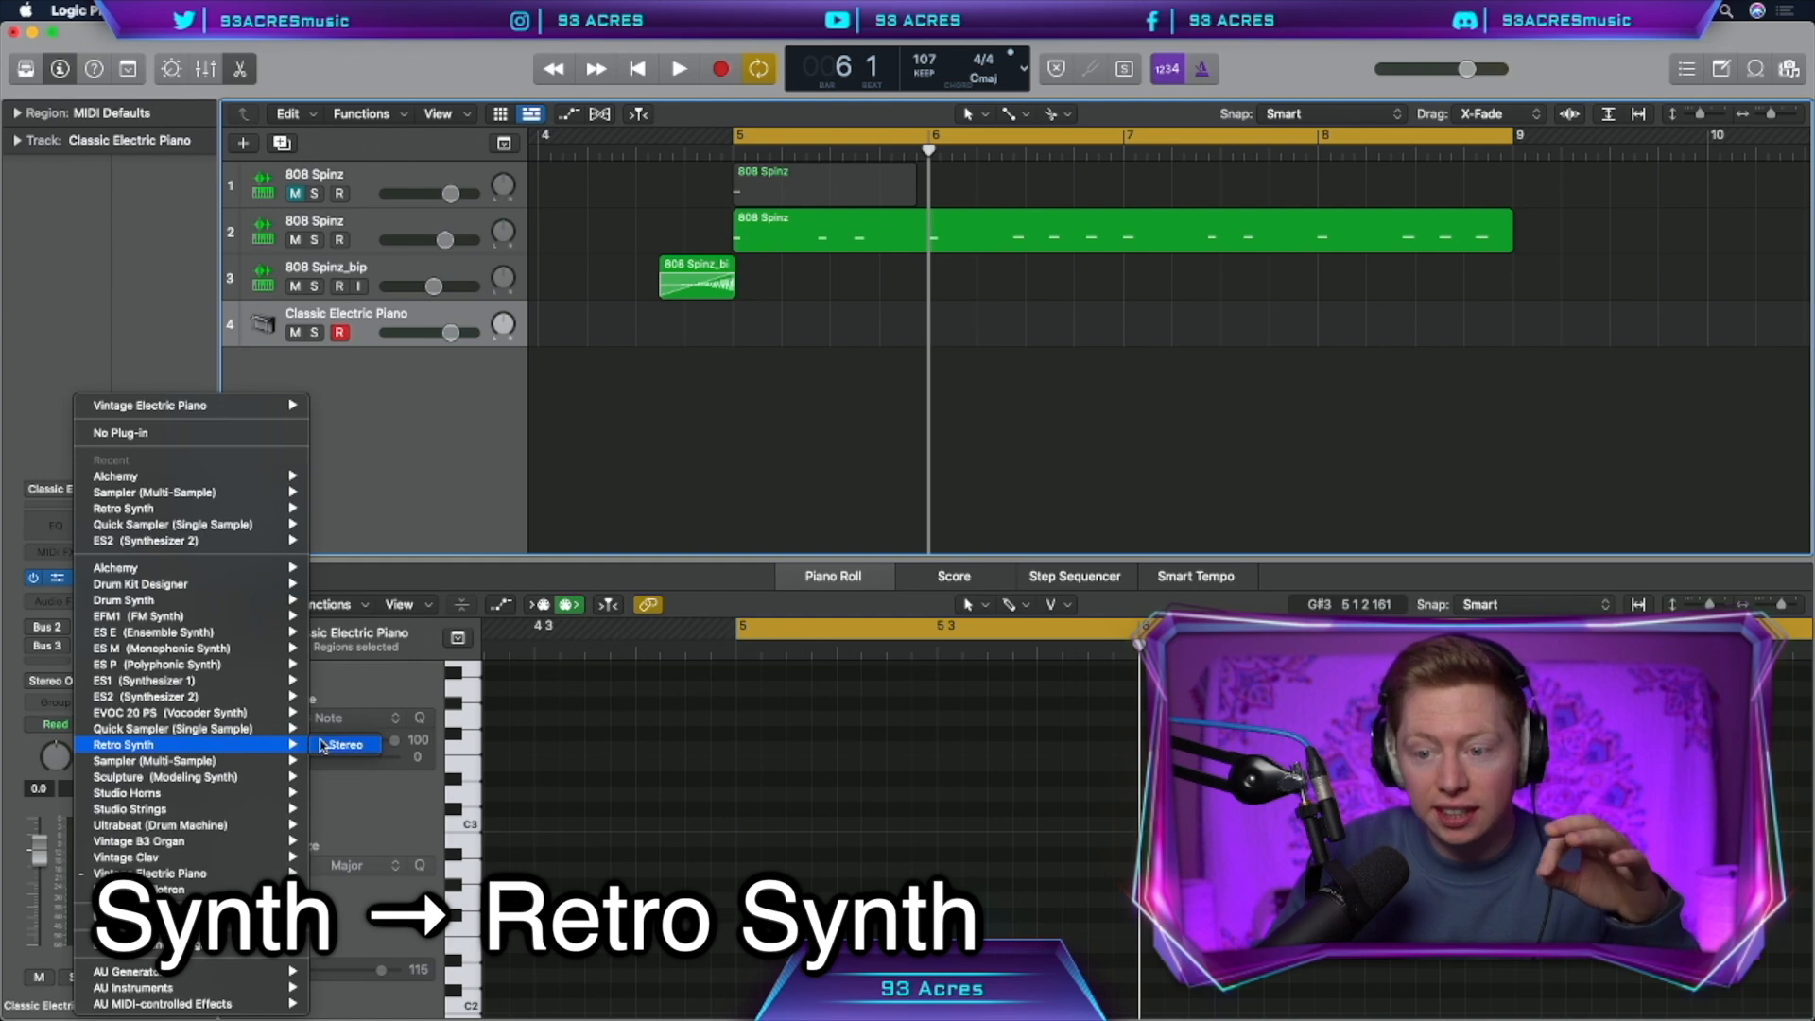
pyautogui.click(343, 745)
# Load the Chillout Pad preset from the Synth Pads category in Retro Synth
pyautogui.click(414, 166)
pyautogui.moveTo(487, 595)
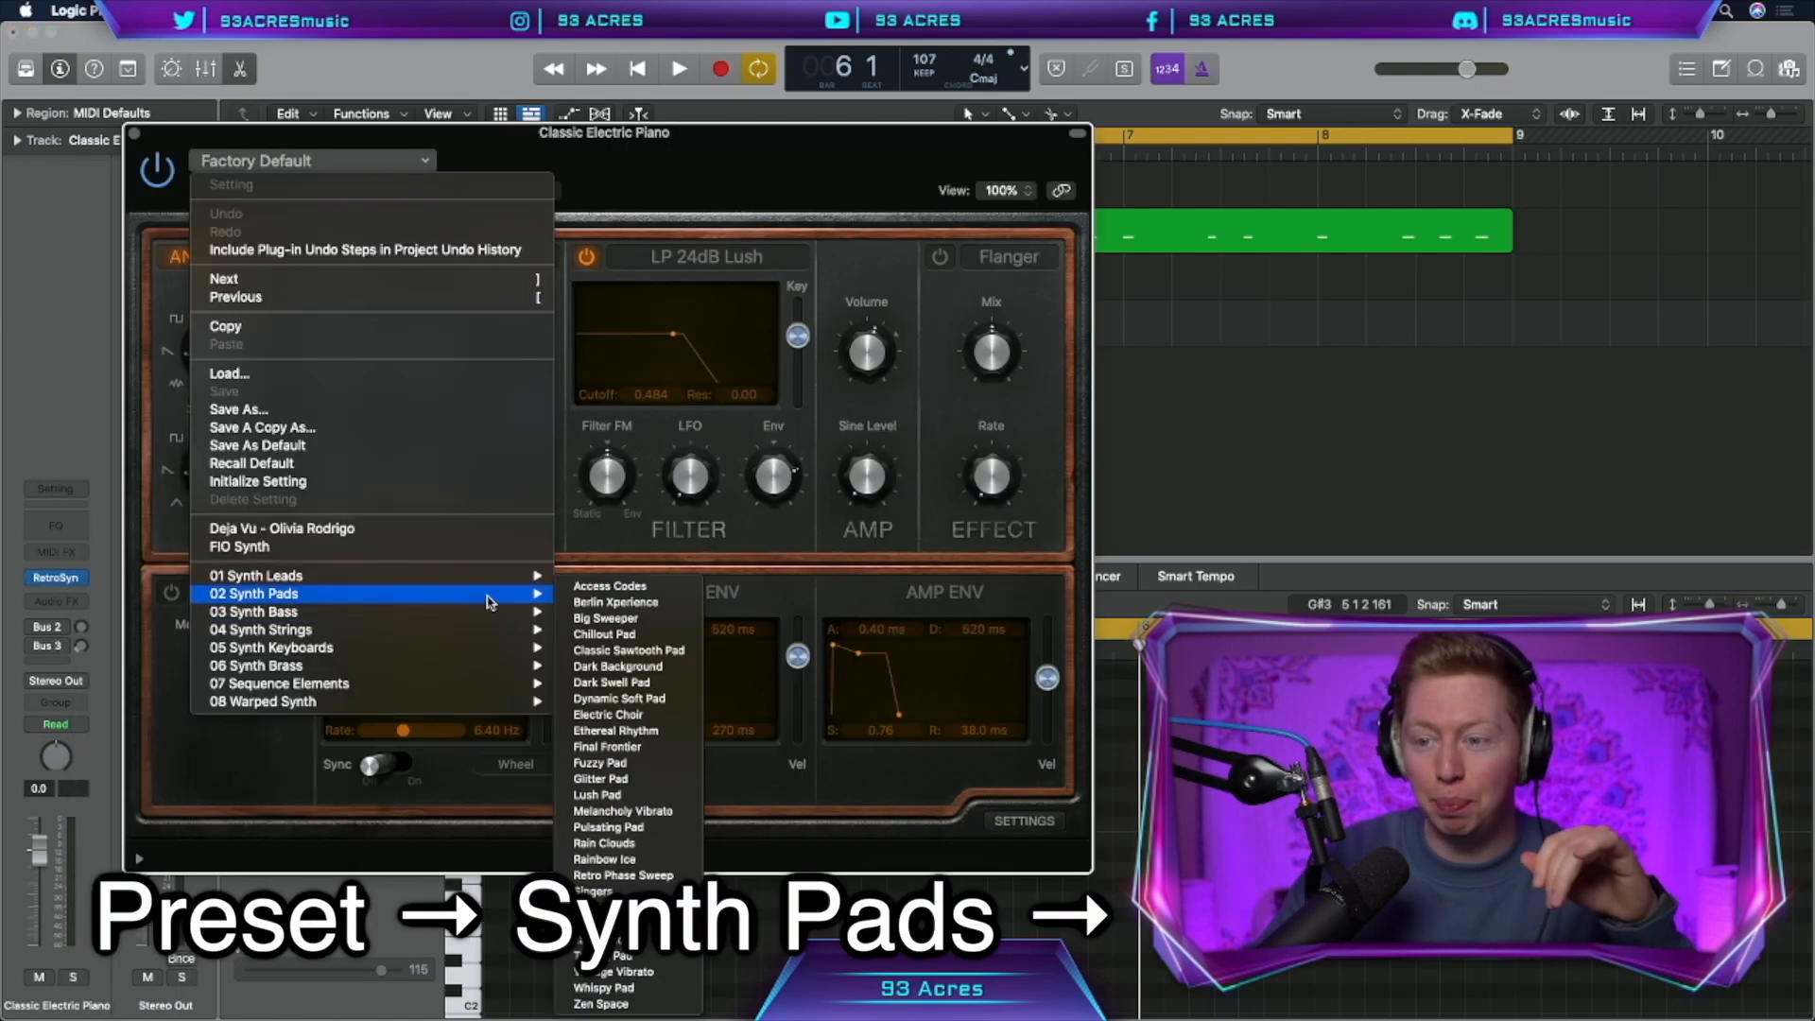
pyautogui.click(619, 635)
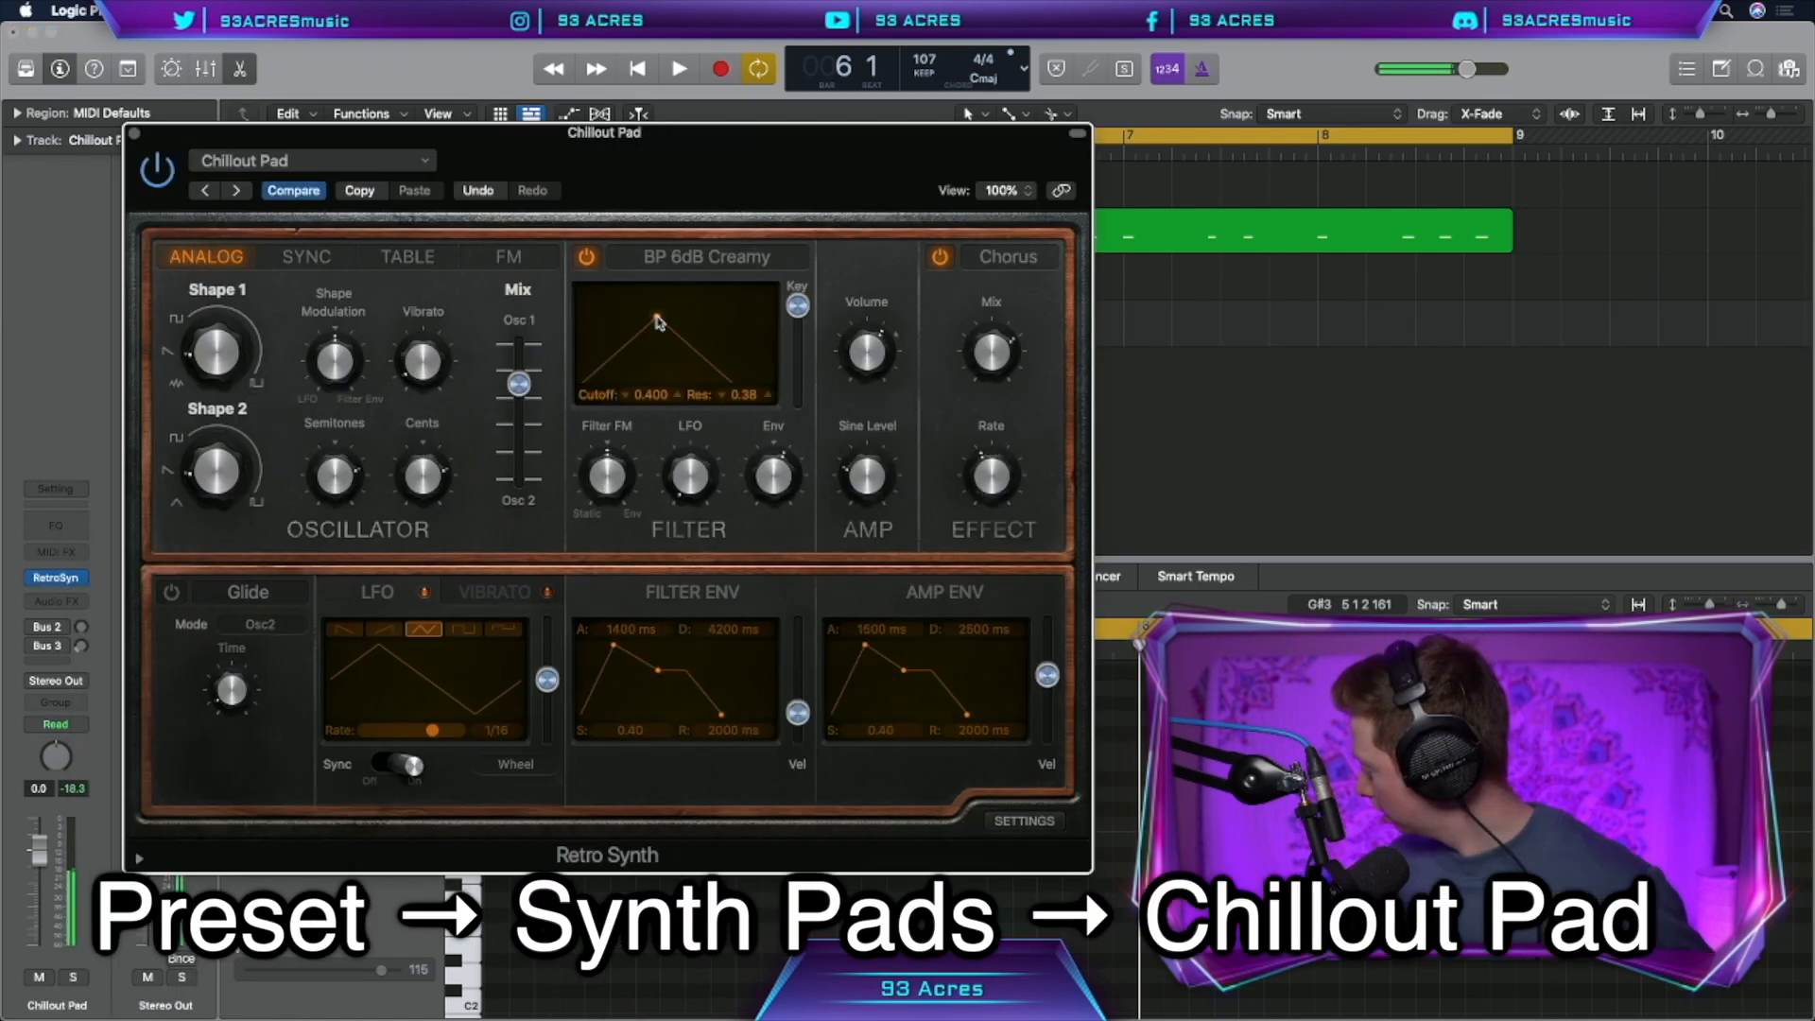
# Lower the pad's filter cutoff, bring its resonance to 0.00 and adjust the filter envelope's sustain and release
pyautogui.moveTo(659, 321); pyautogui.dragTo(624, 378)
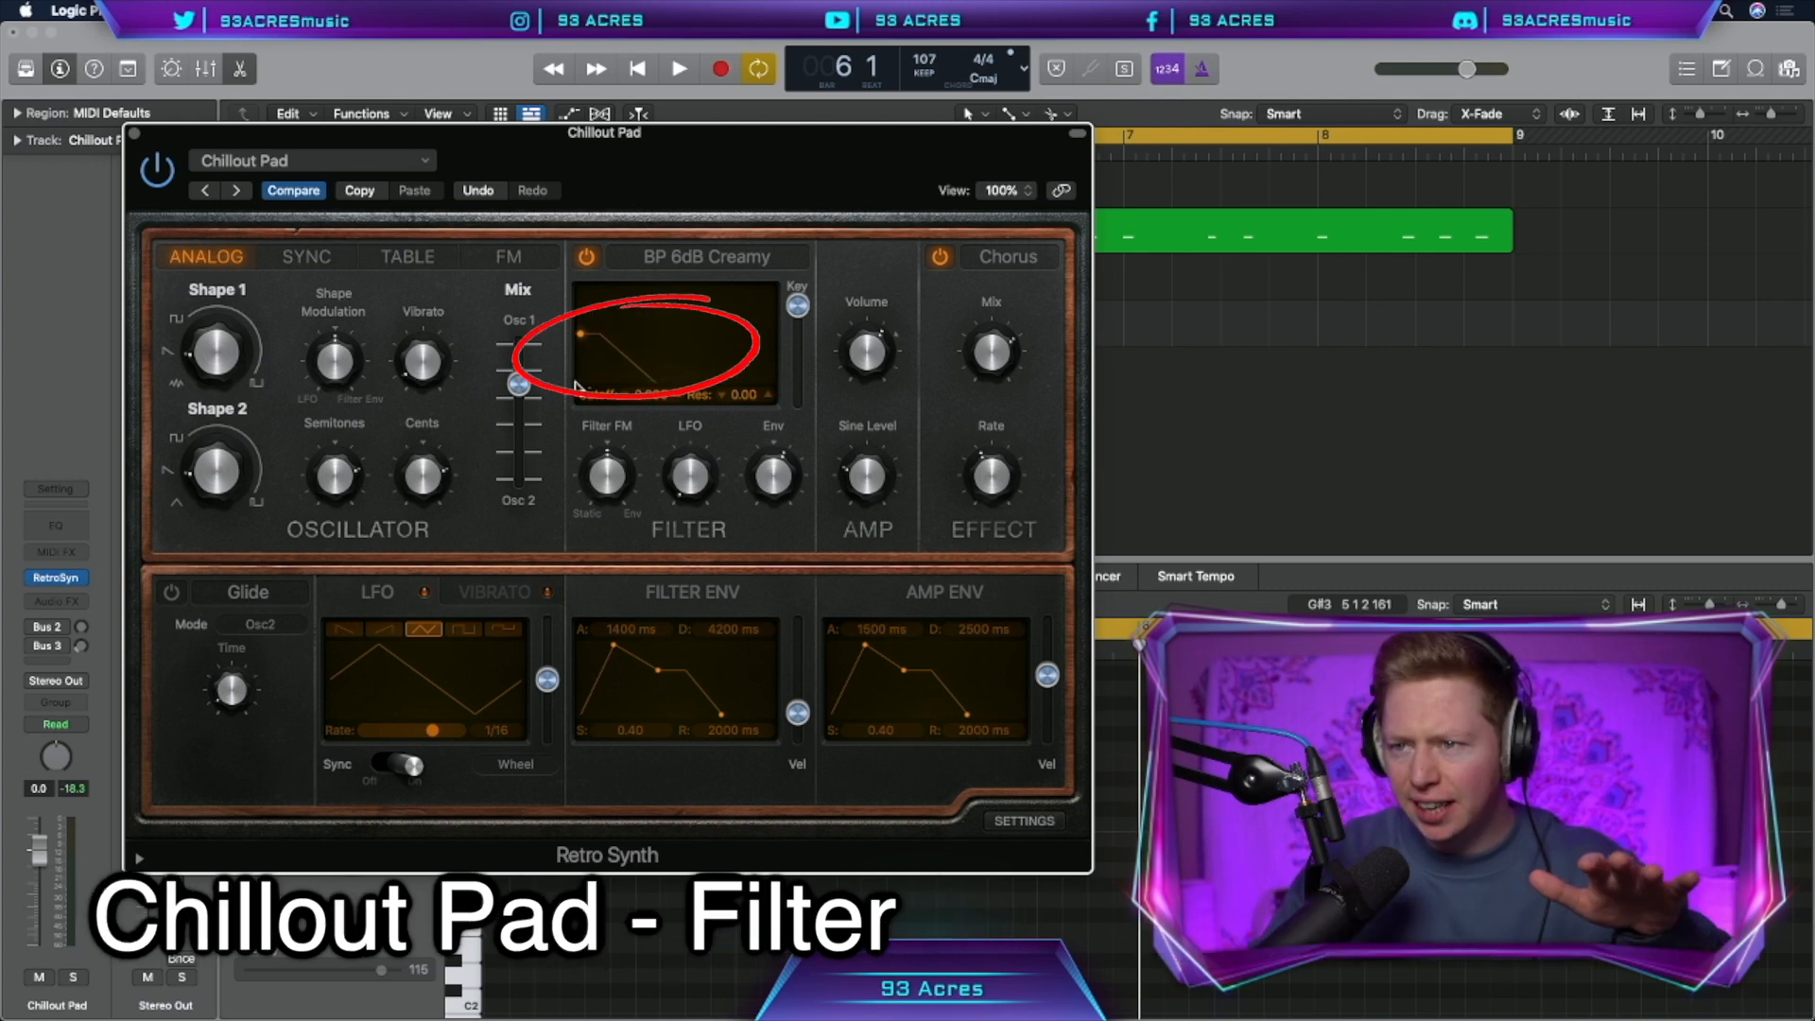
pyautogui.moveTo(658, 670); pyautogui.dragTo(657, 660)
pyautogui.moveTo(718, 713); pyautogui.dragTo(721, 719)
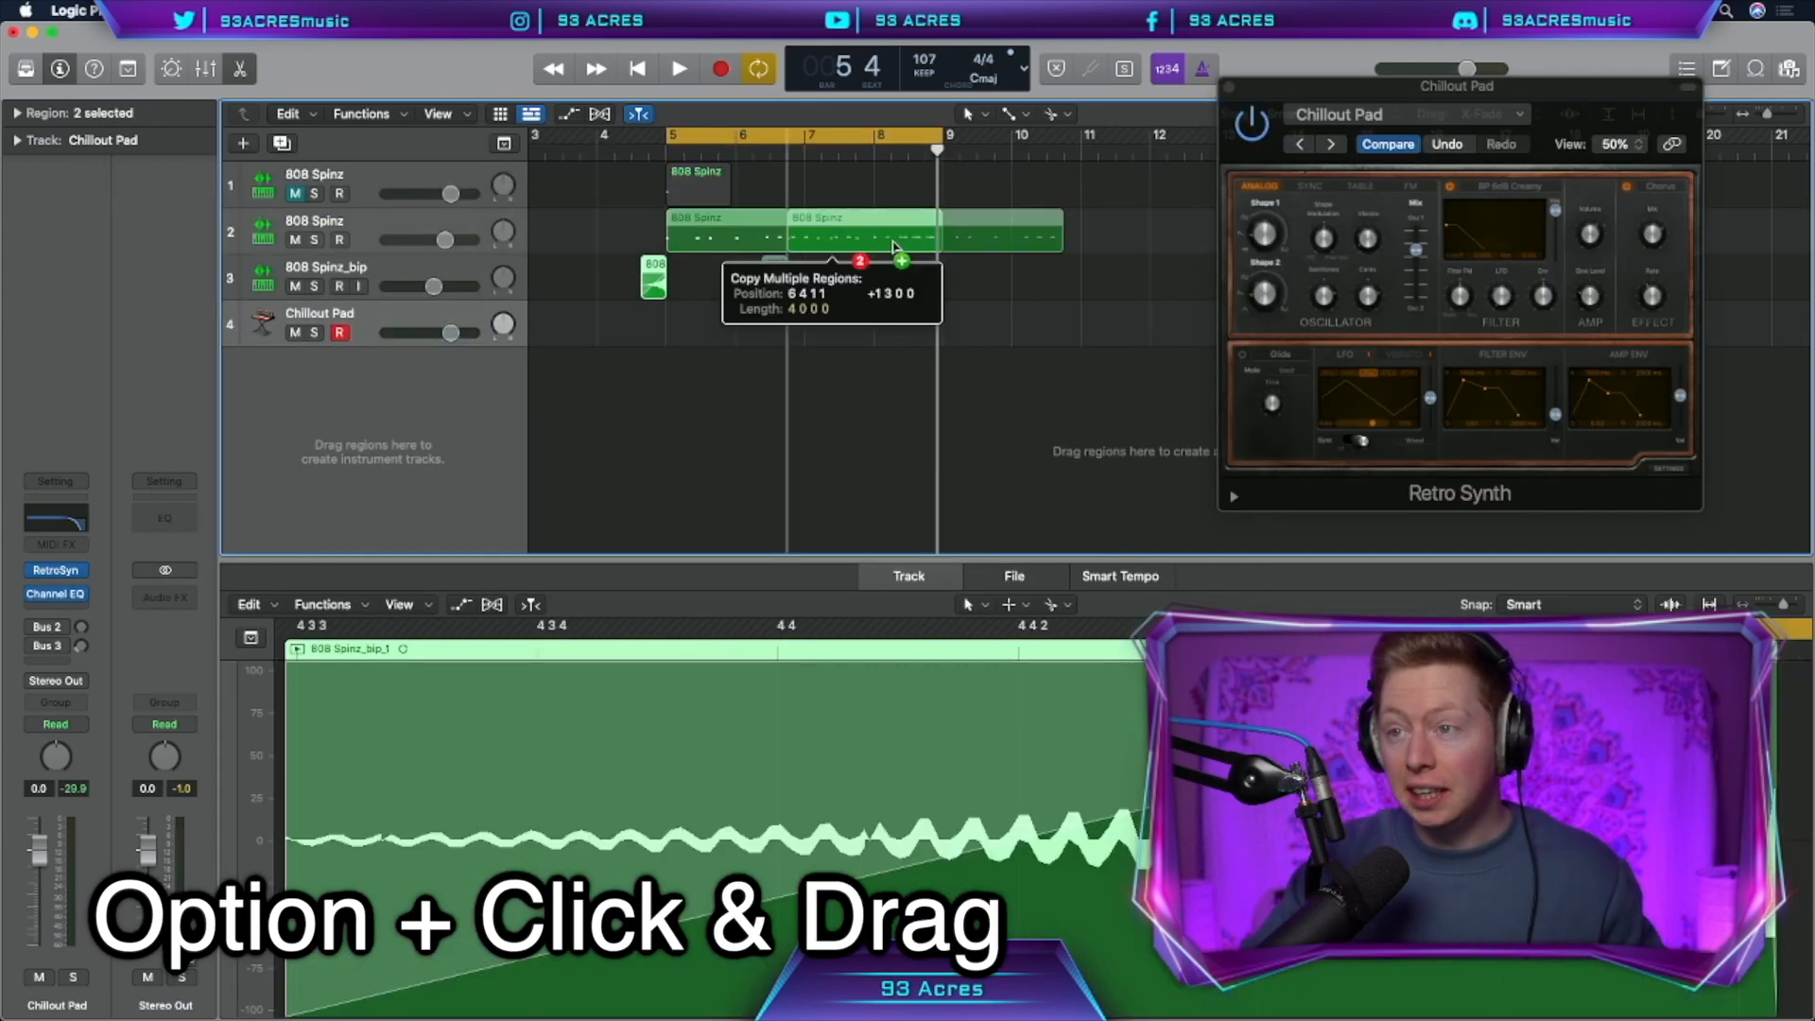
# Copy the 808 and reversed 808 regions to repeat from bar 9, and record the Chillout Pad part over both passes
pyautogui.moveTo(761, 269); pyautogui.dragTo(1087, 275)
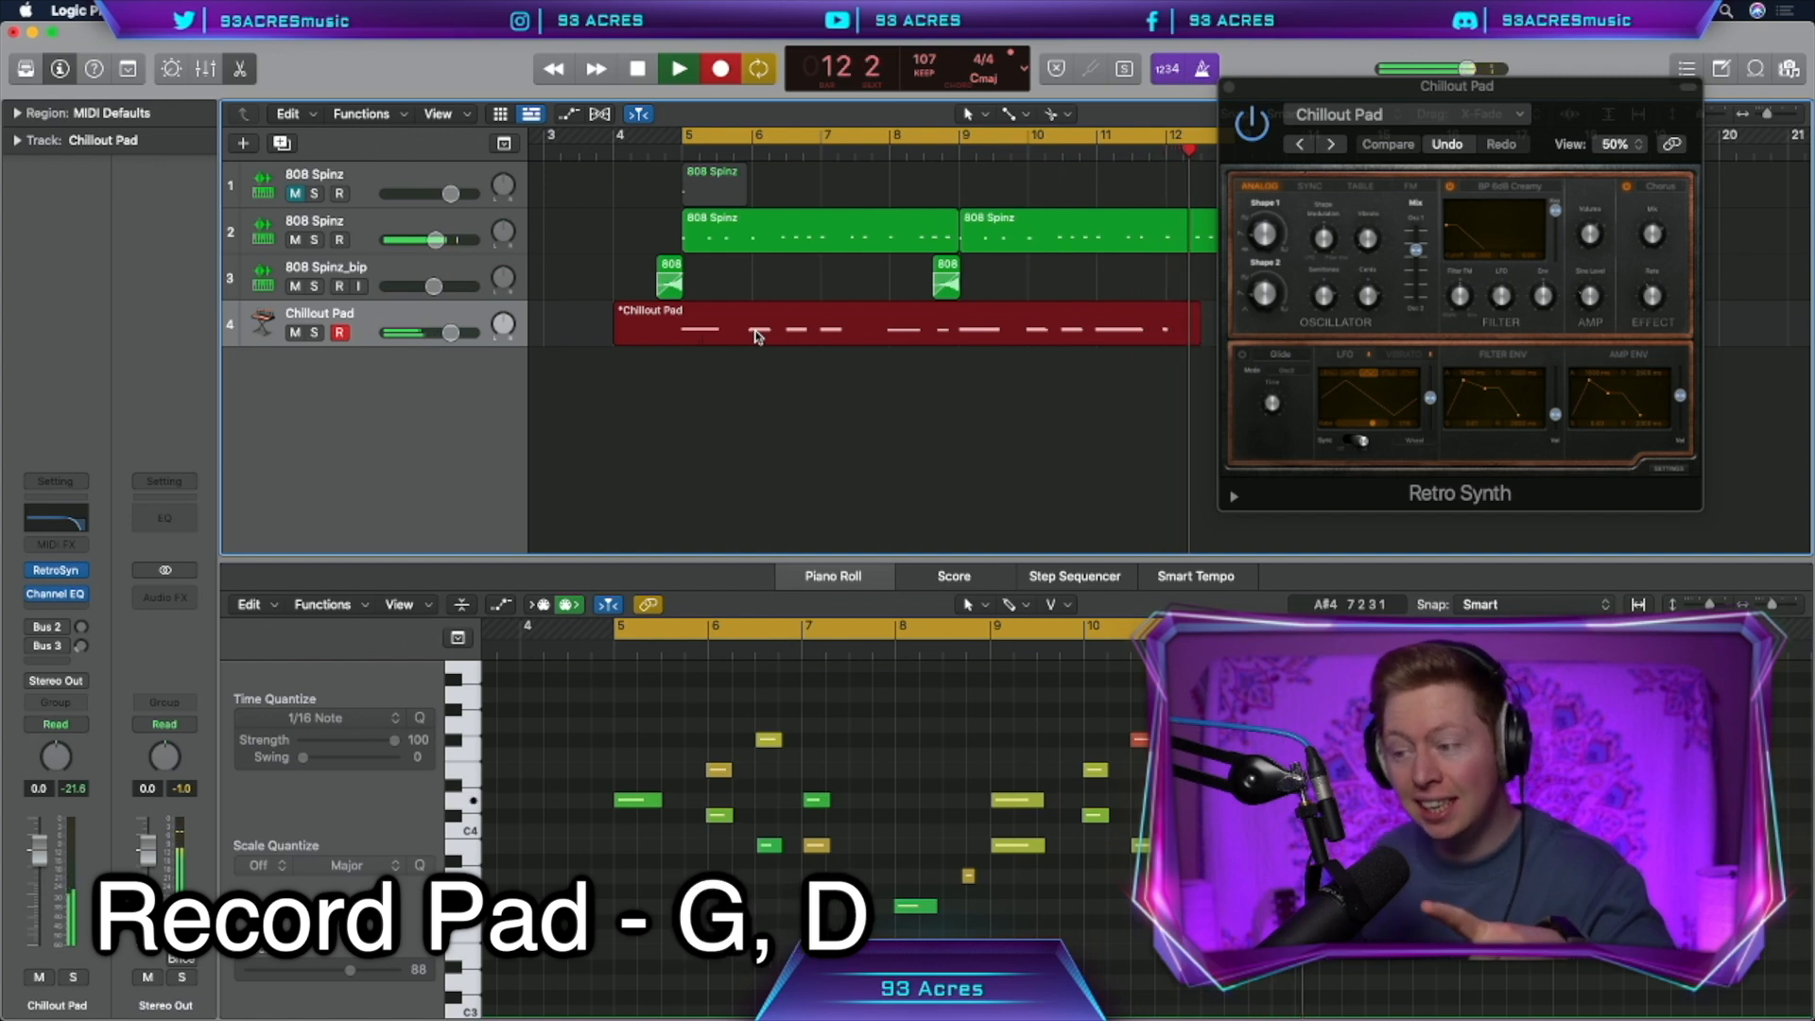
pyautogui.press('space')
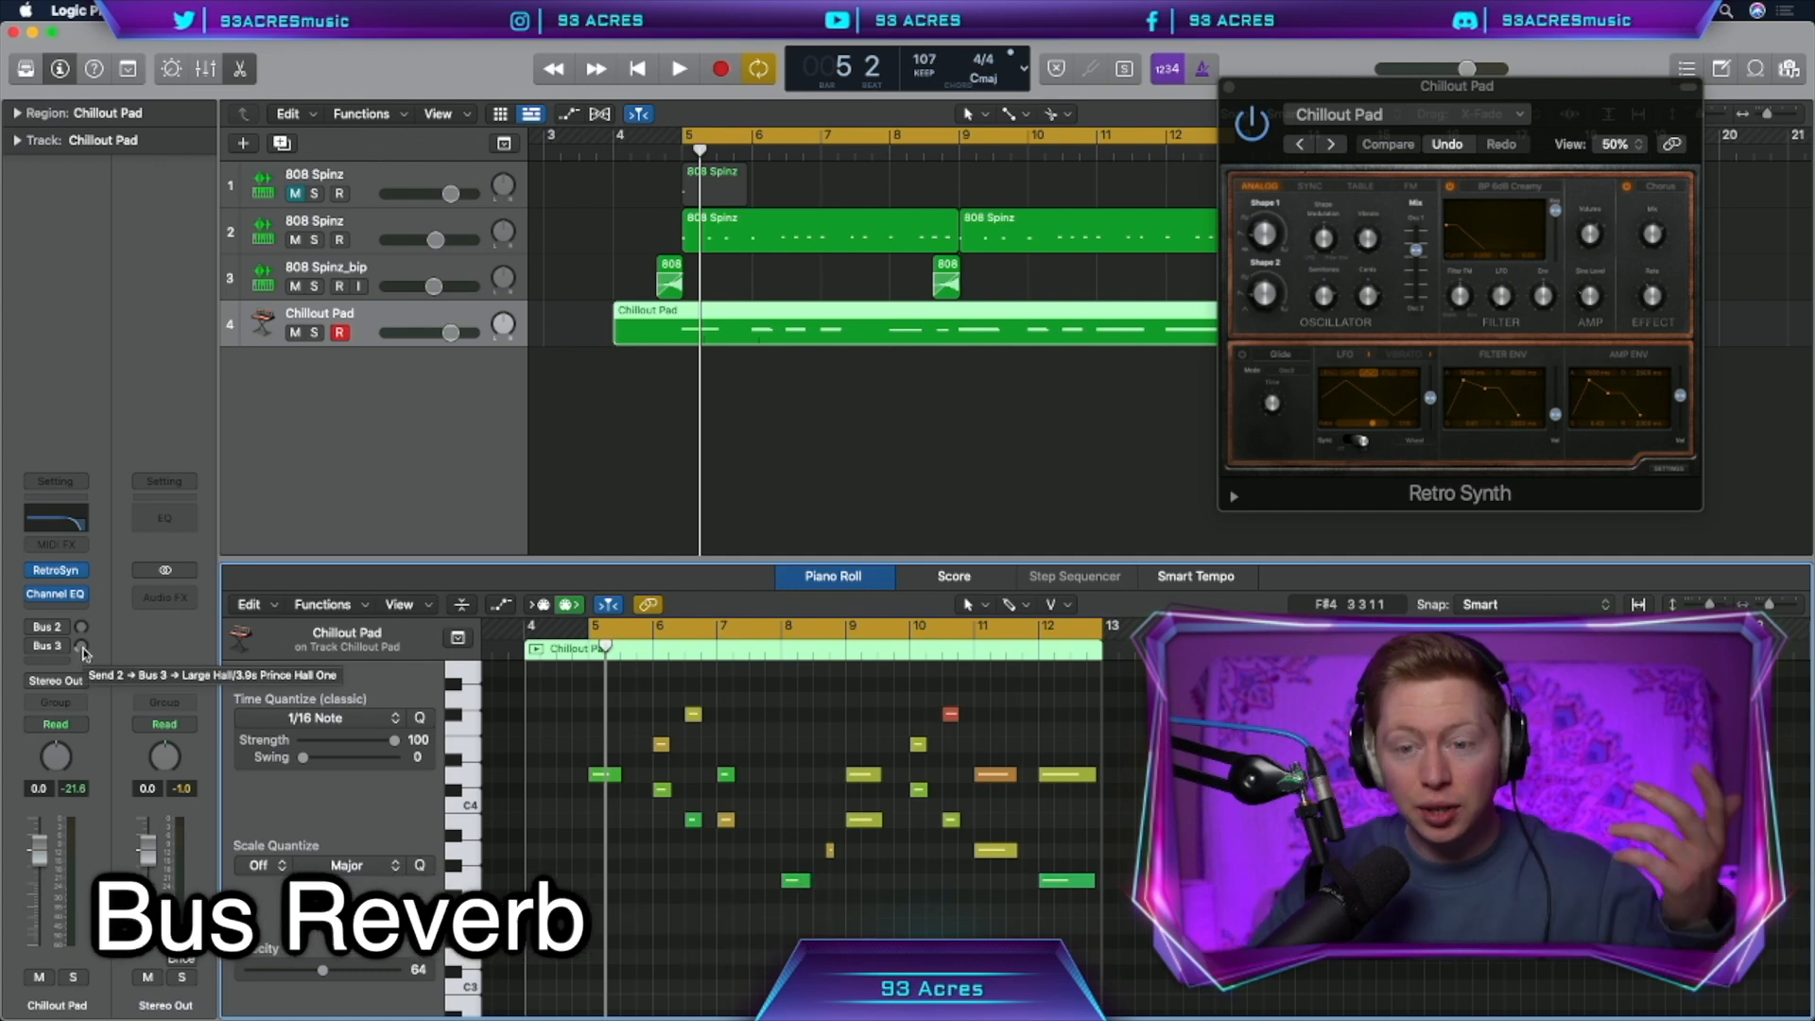
# Send the pad to the Bus 3 reverb, low-cut that reverb at about 430 Hz with its Channel EQ, and check it in playback
pyautogui.moveTo(82, 646); pyautogui.dragTo(82, 635)
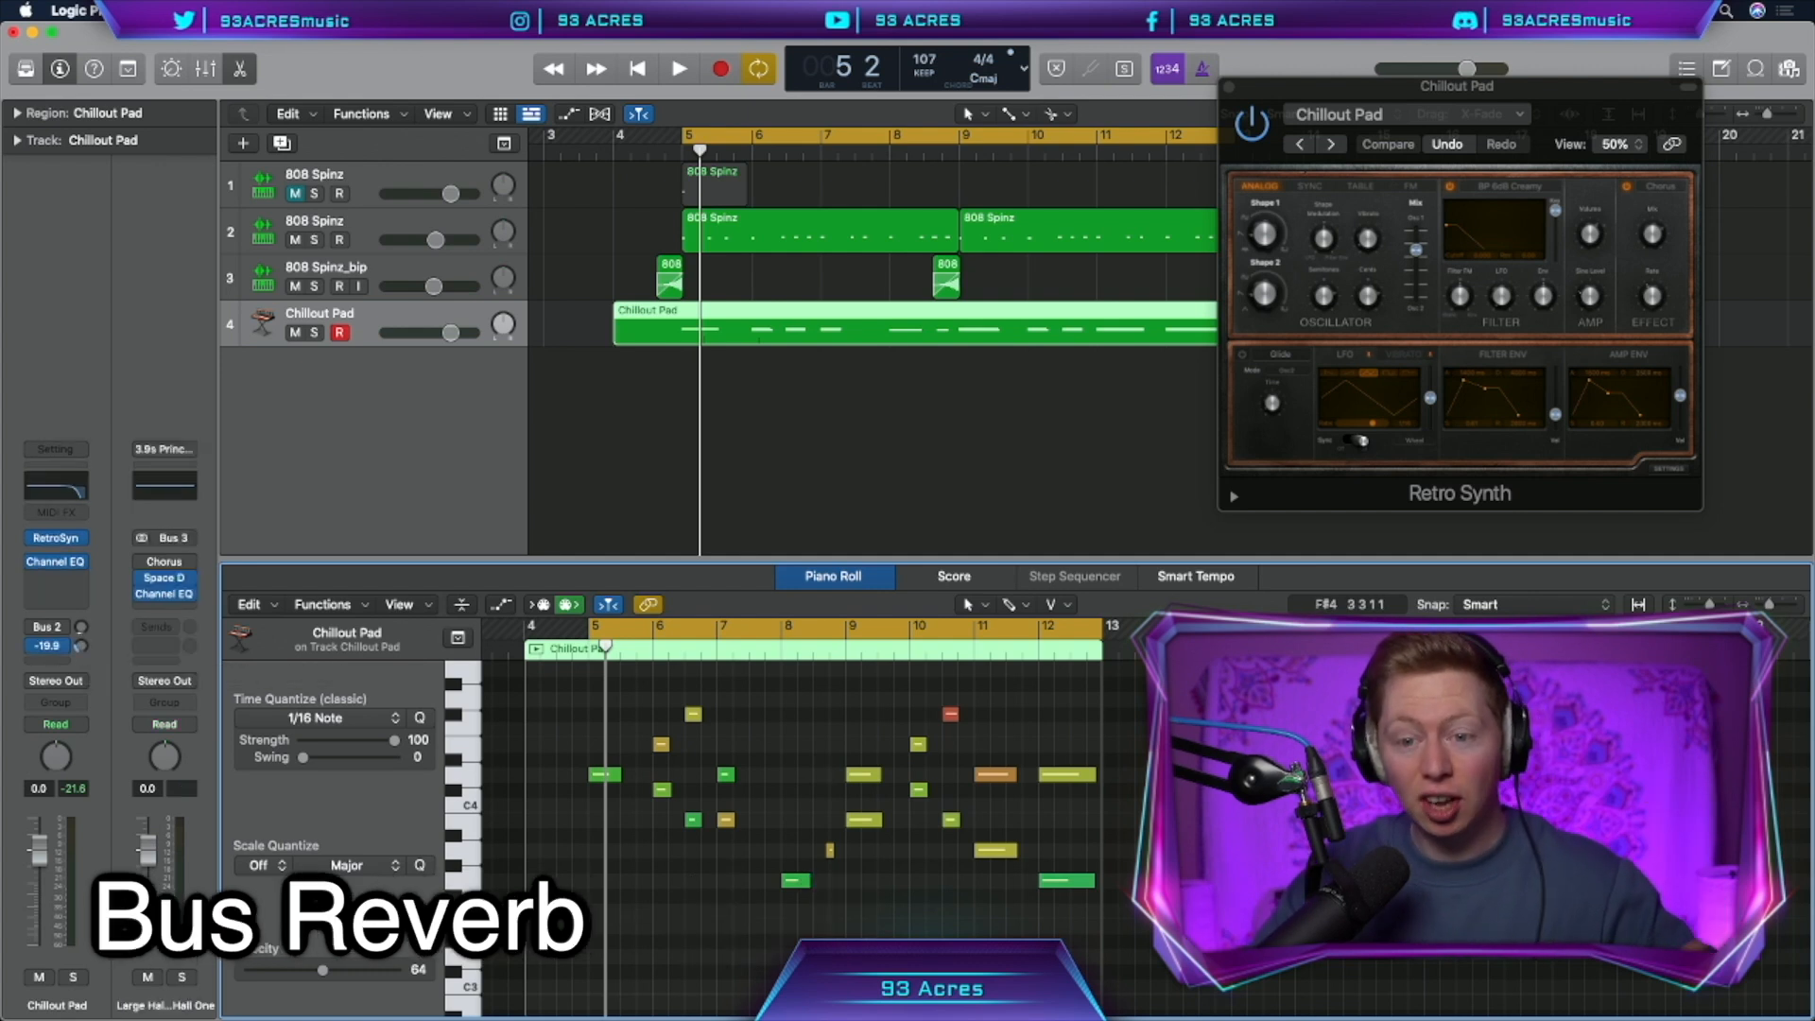
pyautogui.click(164, 594)
pyautogui.moveTo(596, 463); pyautogui.dragTo(848, 464)
pyautogui.press('space')
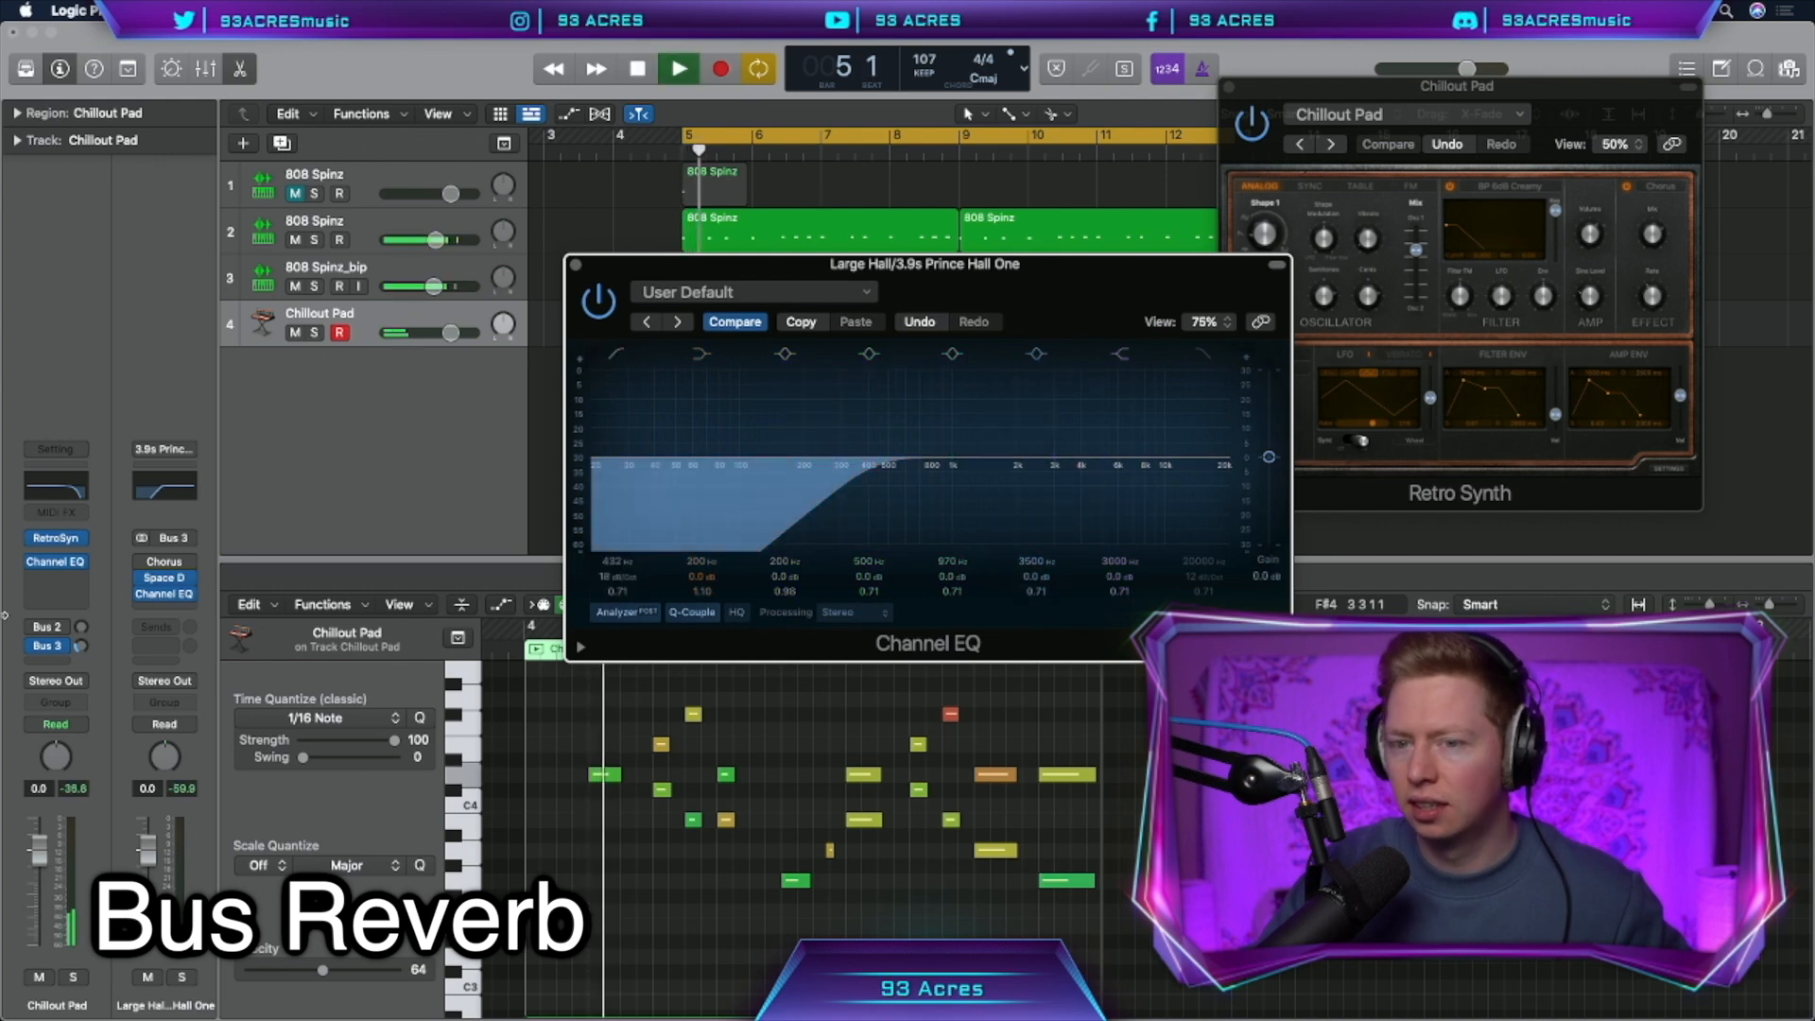
pyautogui.moveTo(81, 538); pyautogui.dragTo(94, 644)
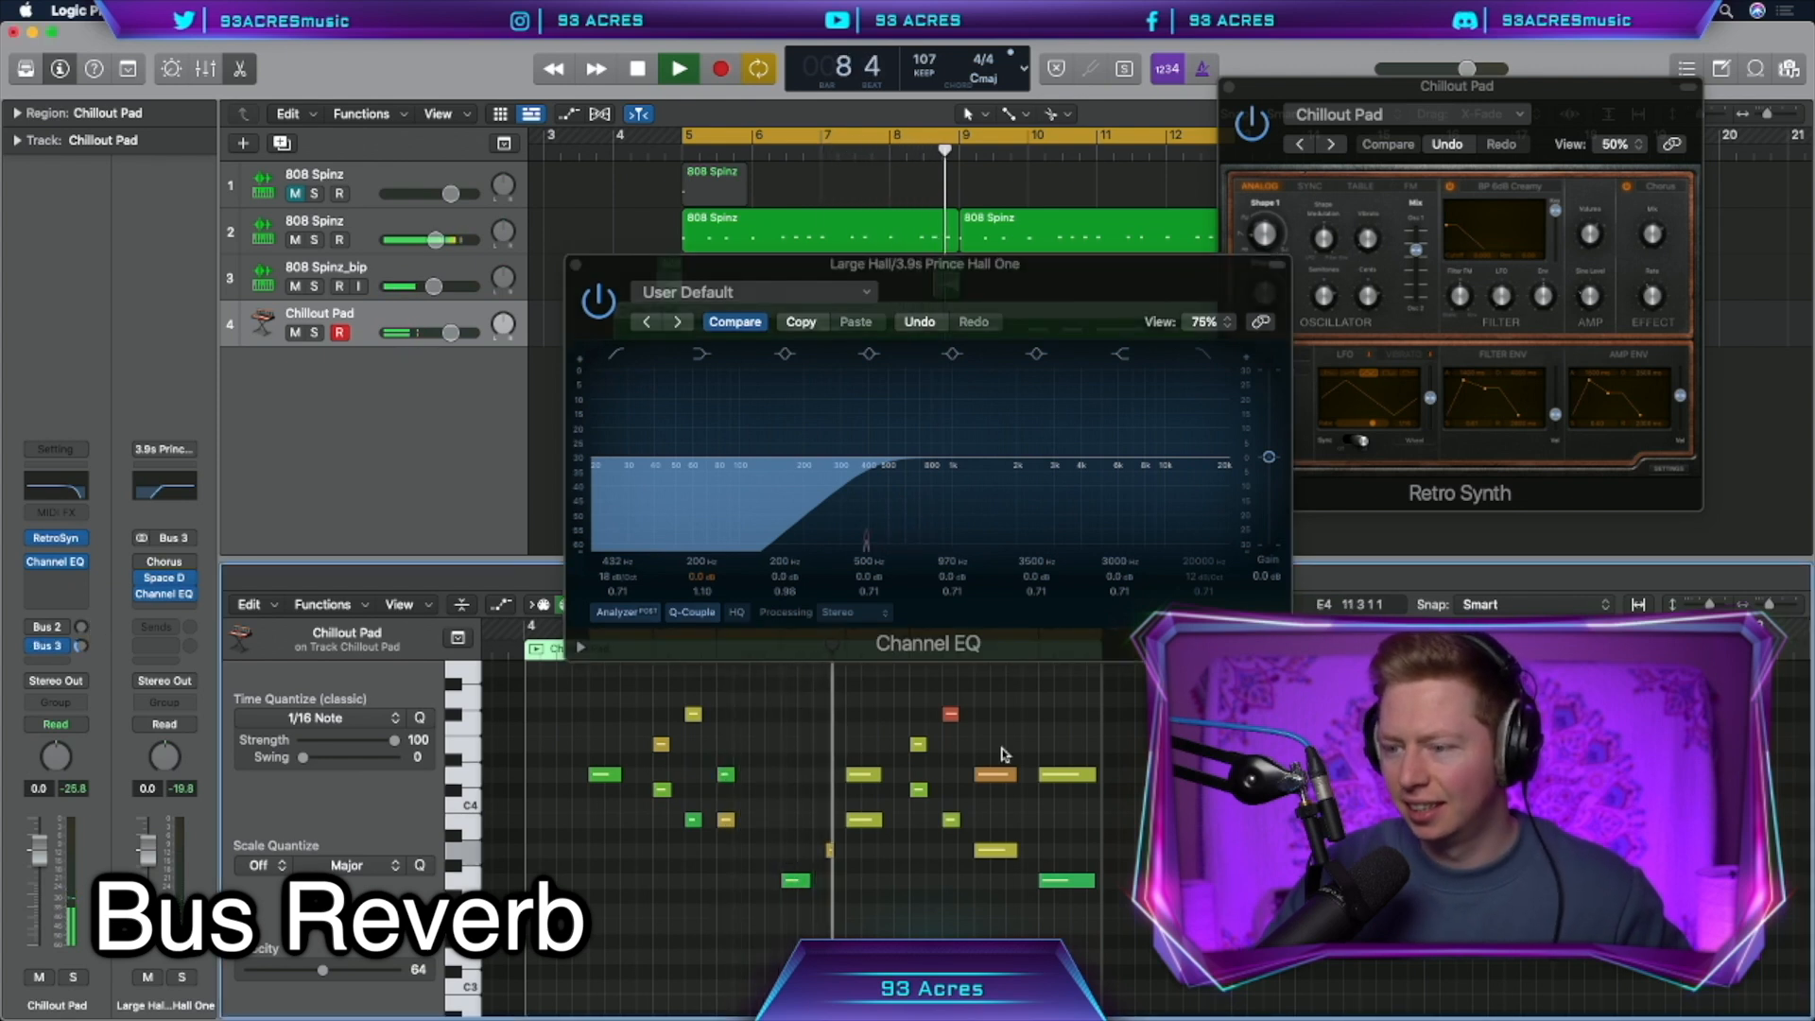
pyautogui.press('space')
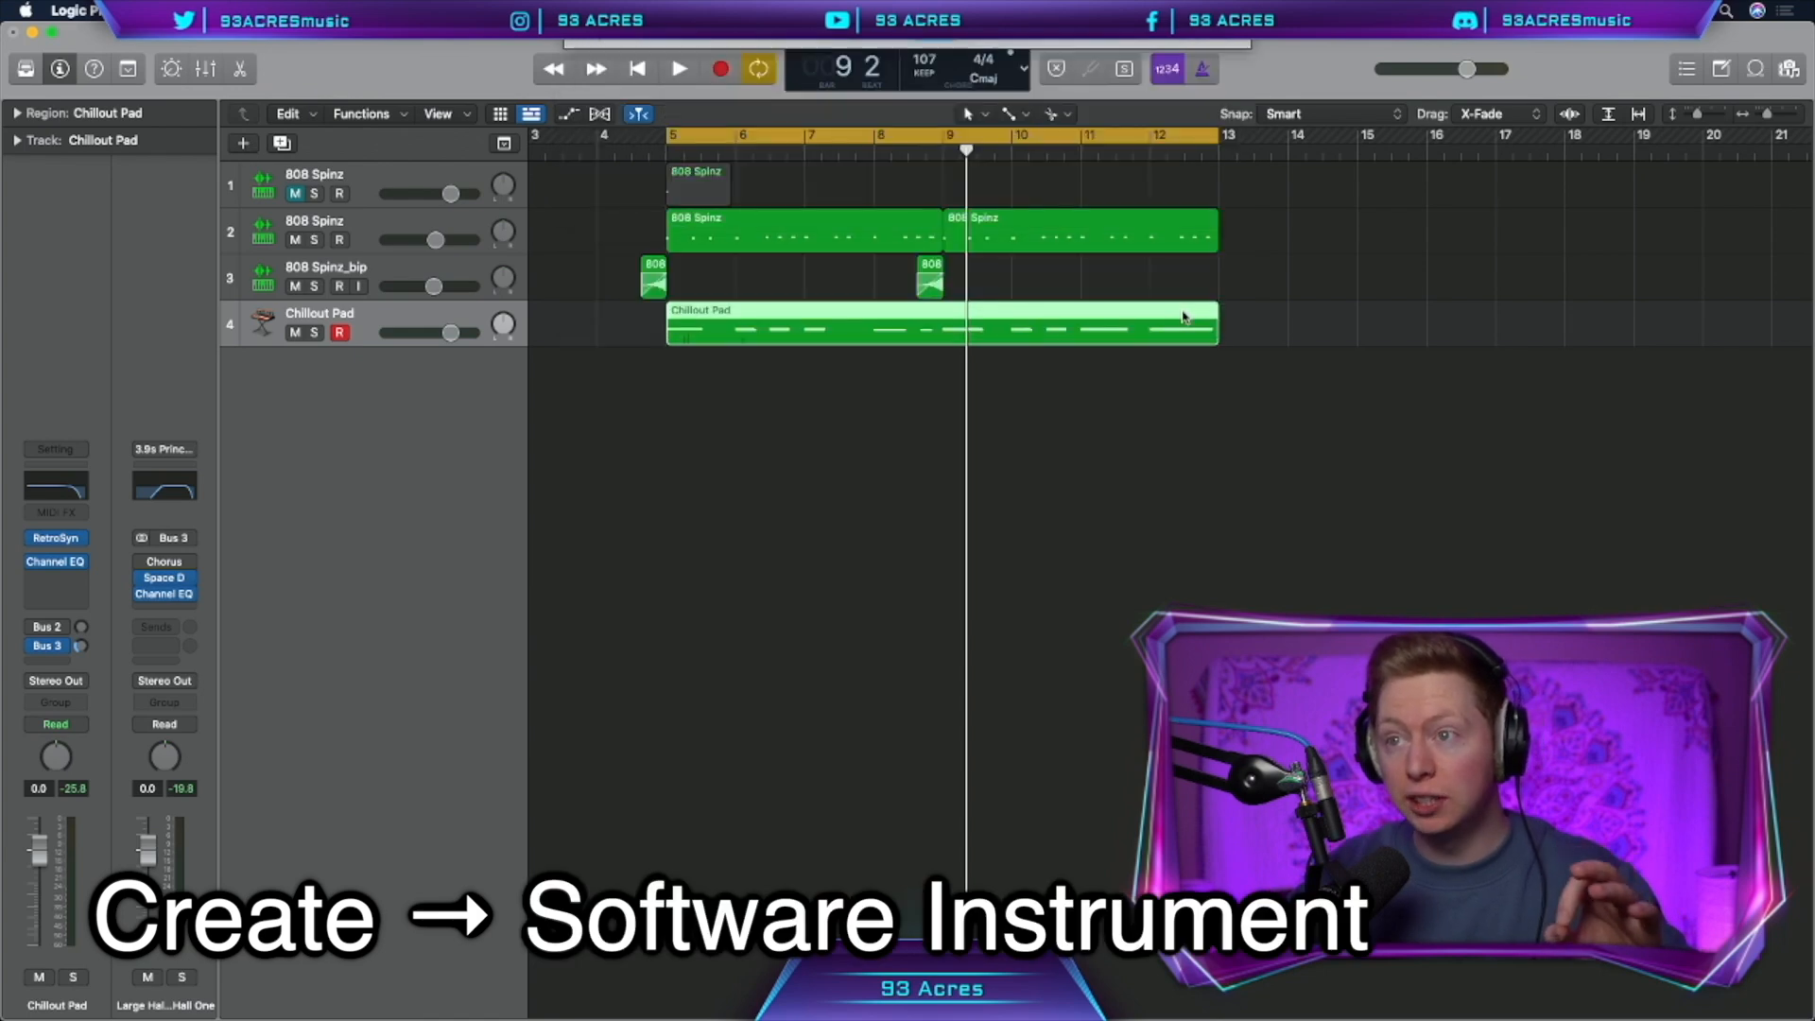
# Load Alchemy on a new software instrument track and choose the Leads preset 70s Analog Synth Lead
pyautogui.click(86, 578)
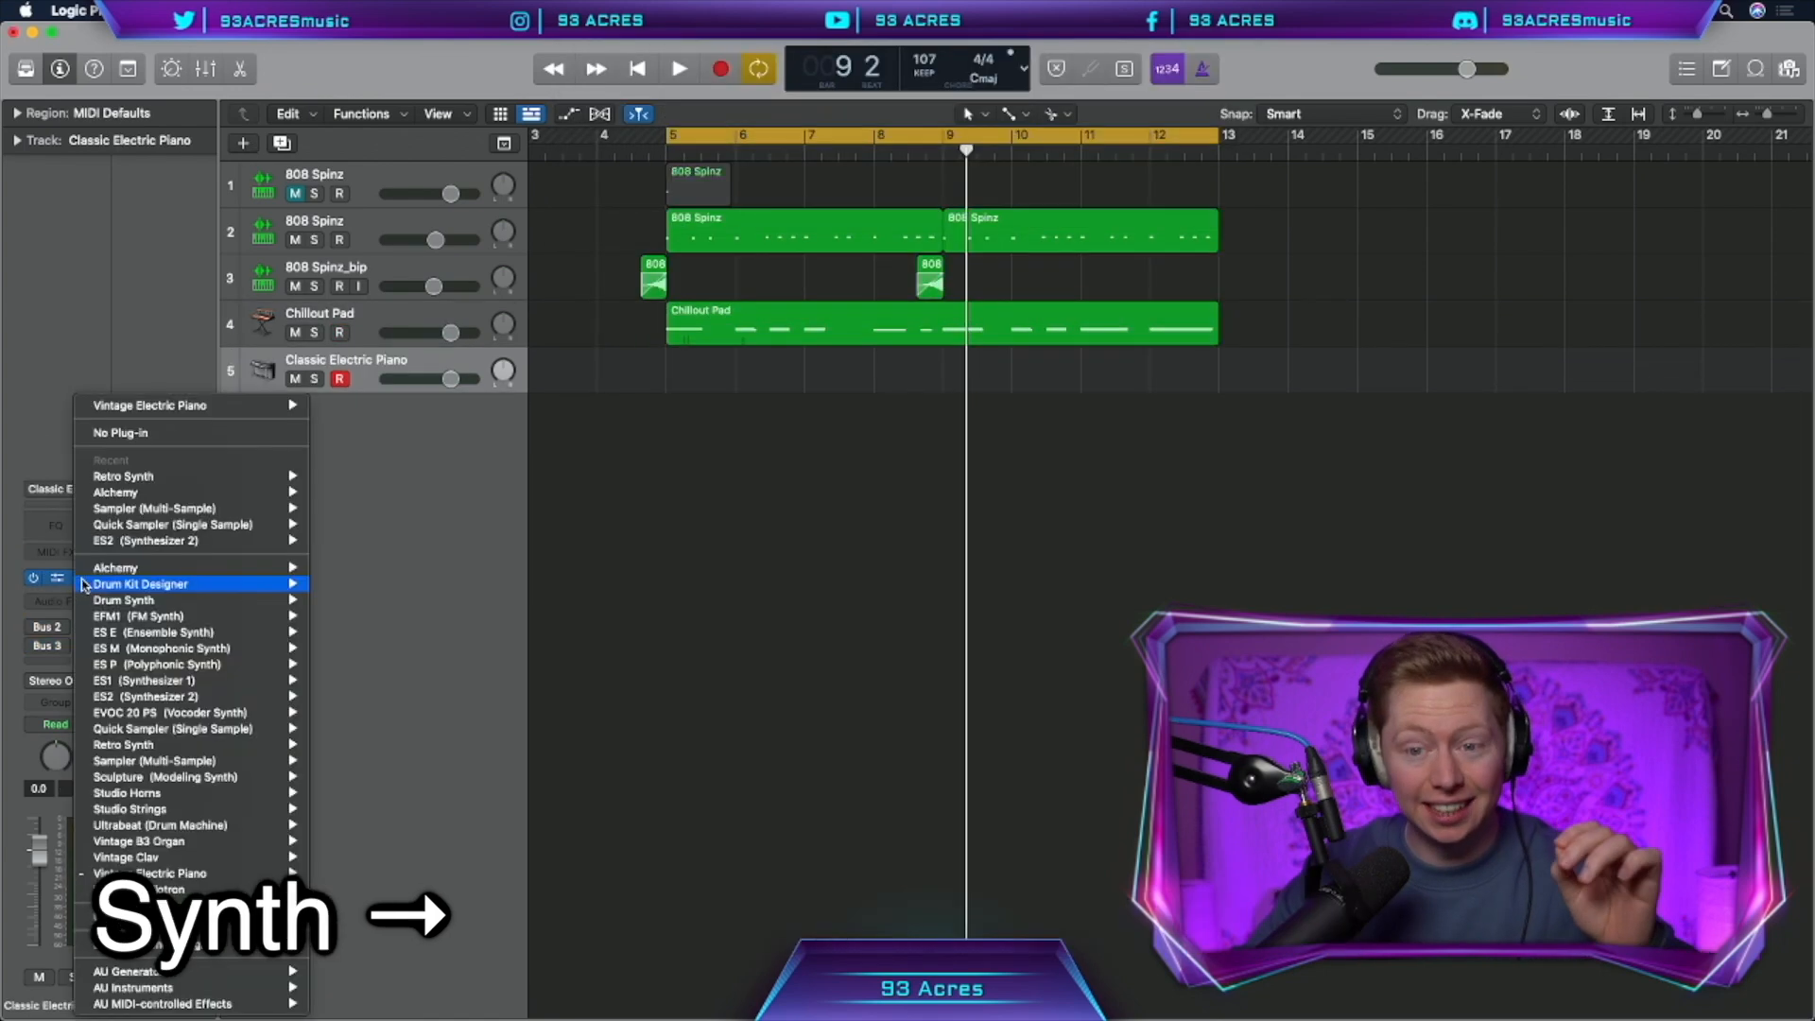
pyautogui.moveTo(262, 574)
pyautogui.click(345, 568)
pyautogui.click(382, 405)
pyautogui.click(1010, 308)
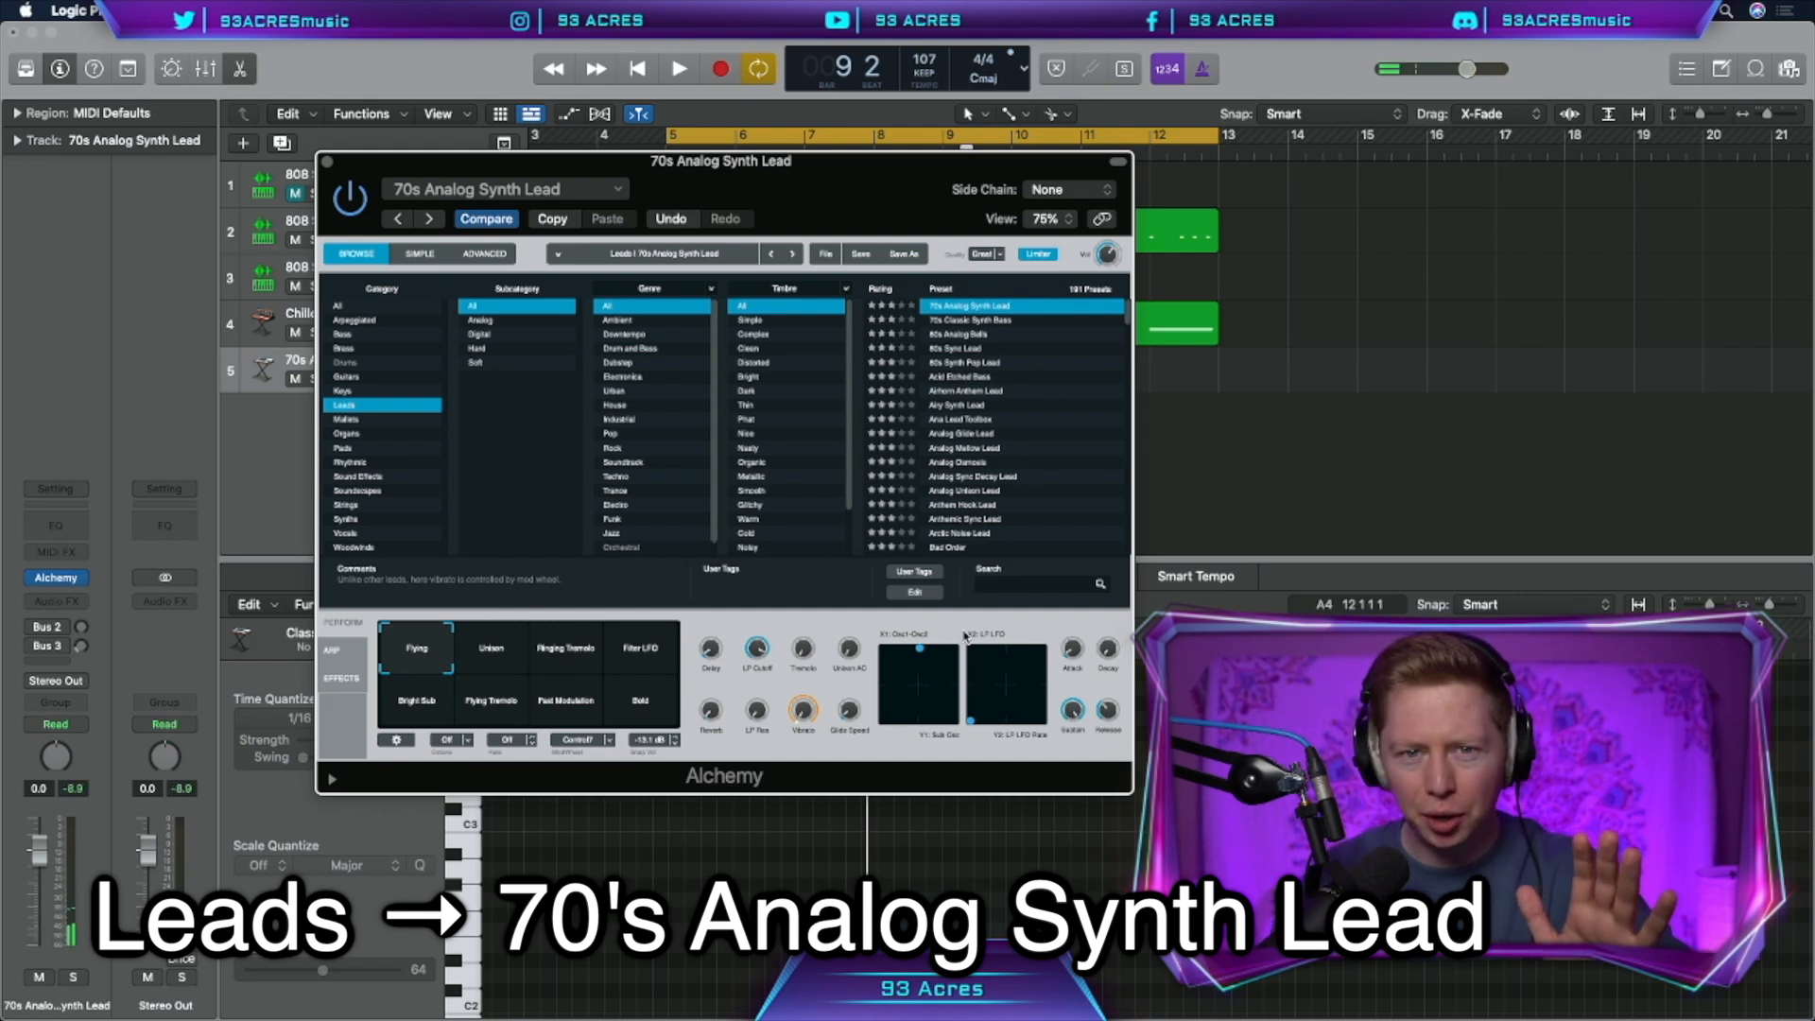
# Raise the lead's Decay in Alchemy and record the synth lead part from bar 5
pyautogui.moveTo(1104, 648); pyautogui.dragTo(1103, 618)
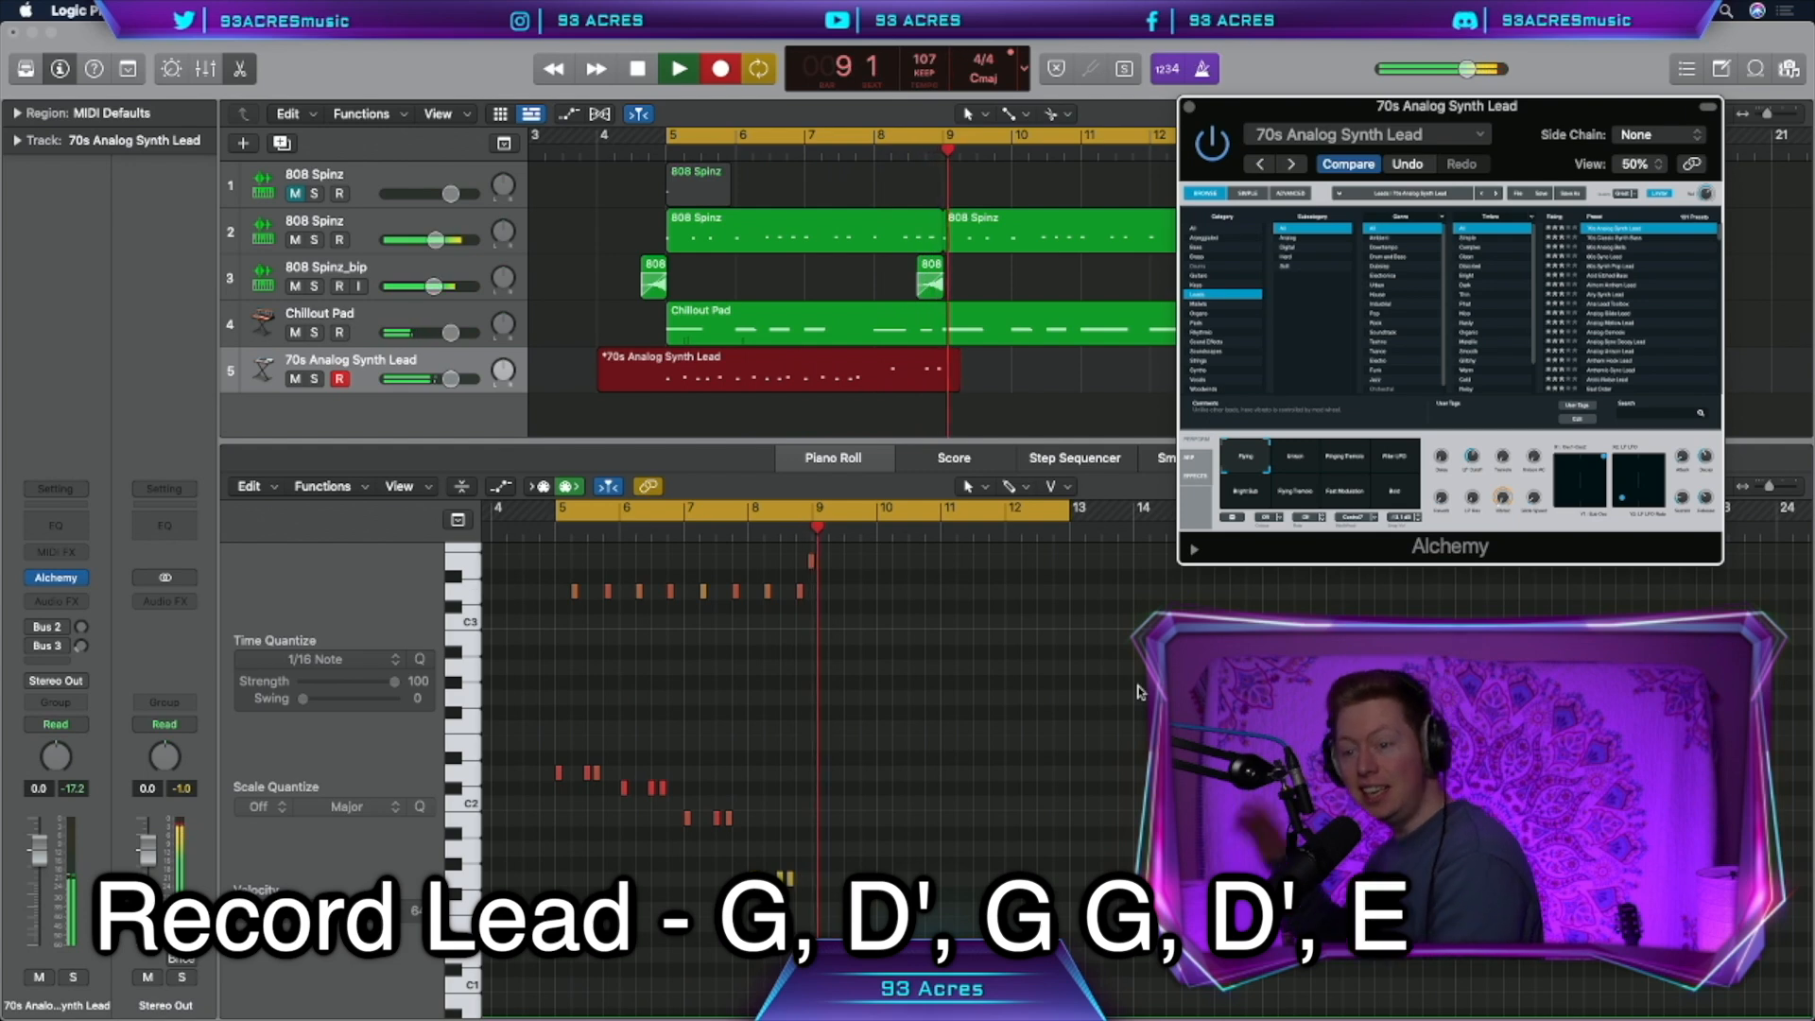
pyautogui.press('space')
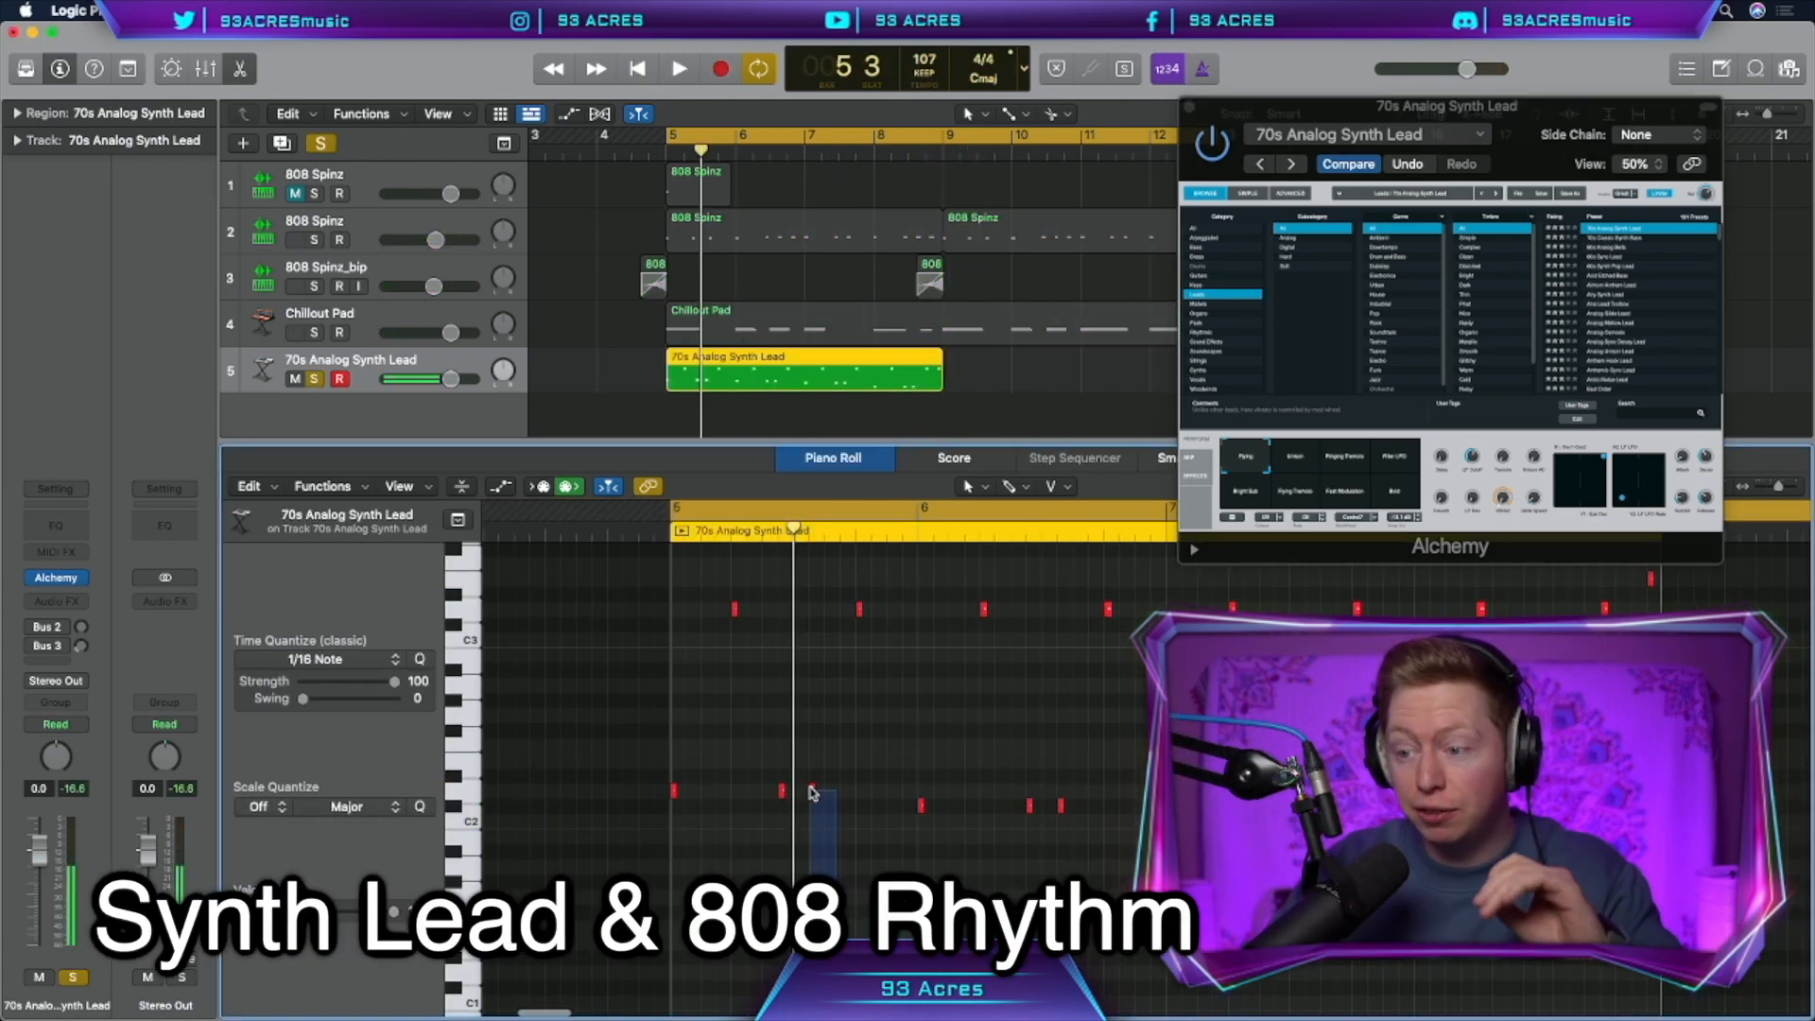
# Compare the synth lead's low notes with the 808 rhythm, then unsolo the lead and play everything together
pyautogui.click(810, 786)
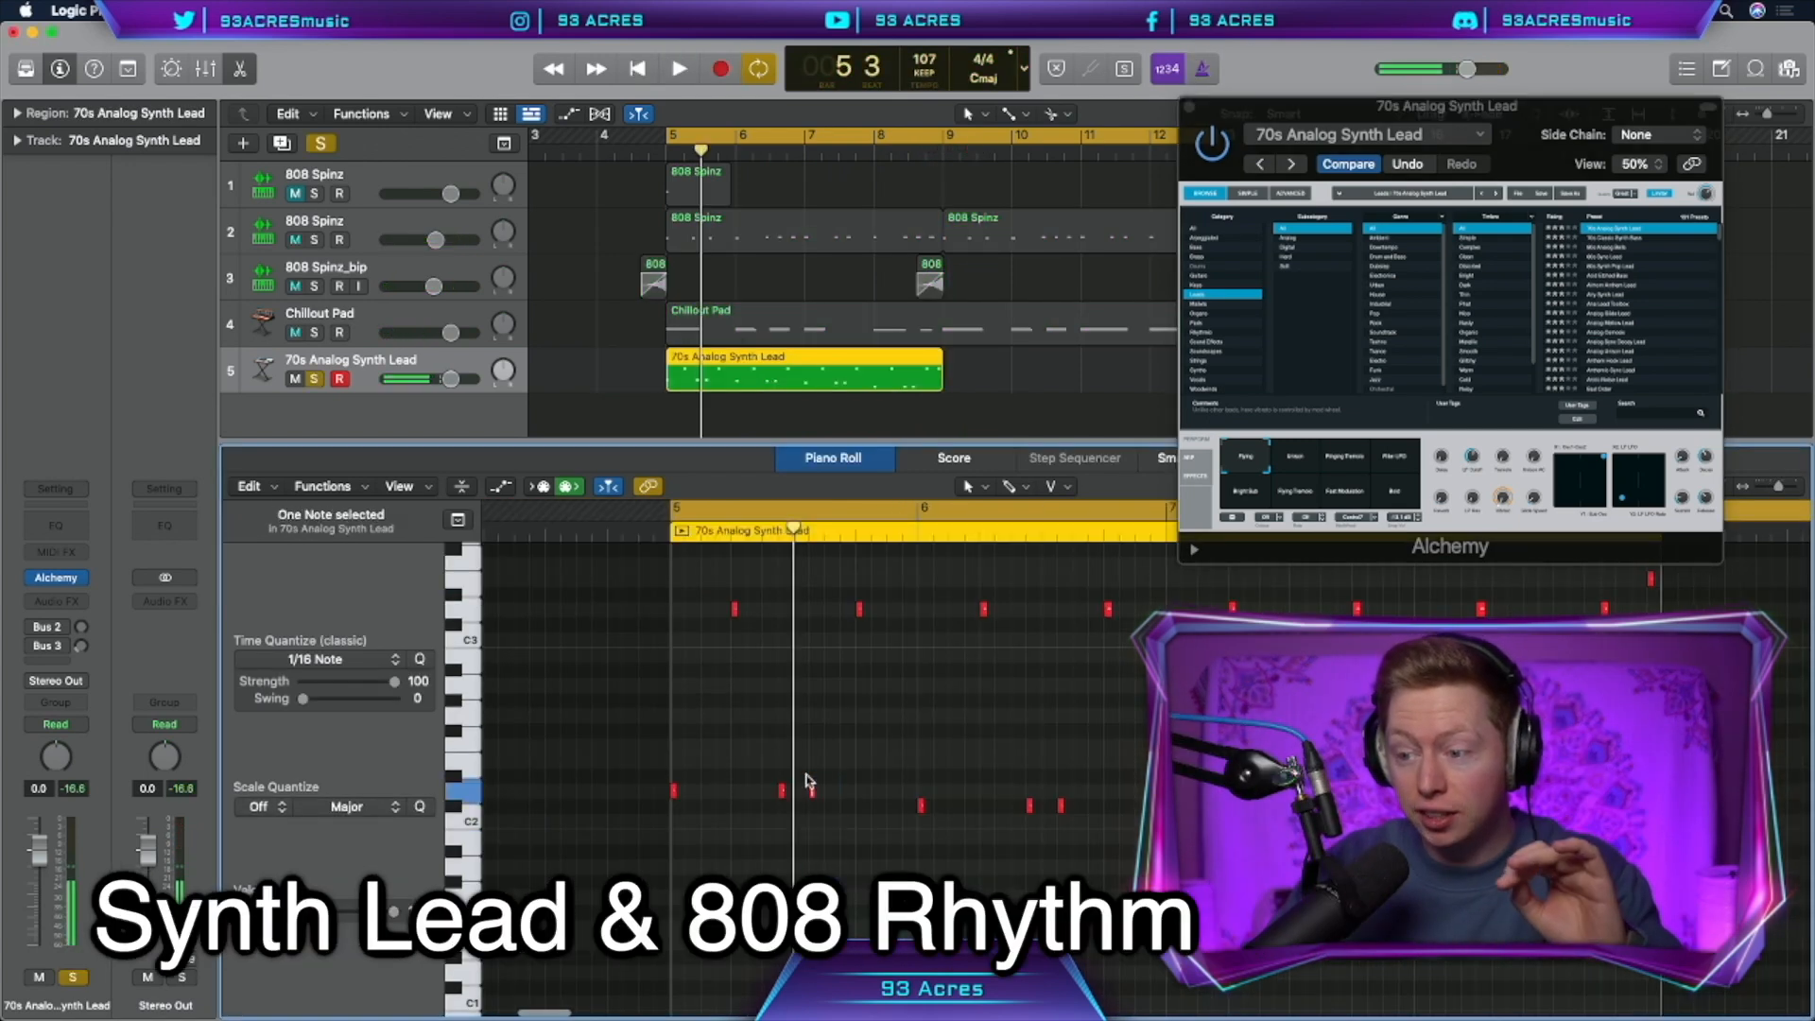
pyautogui.moveTo(742, 152); pyautogui.dragTo(729, 153)
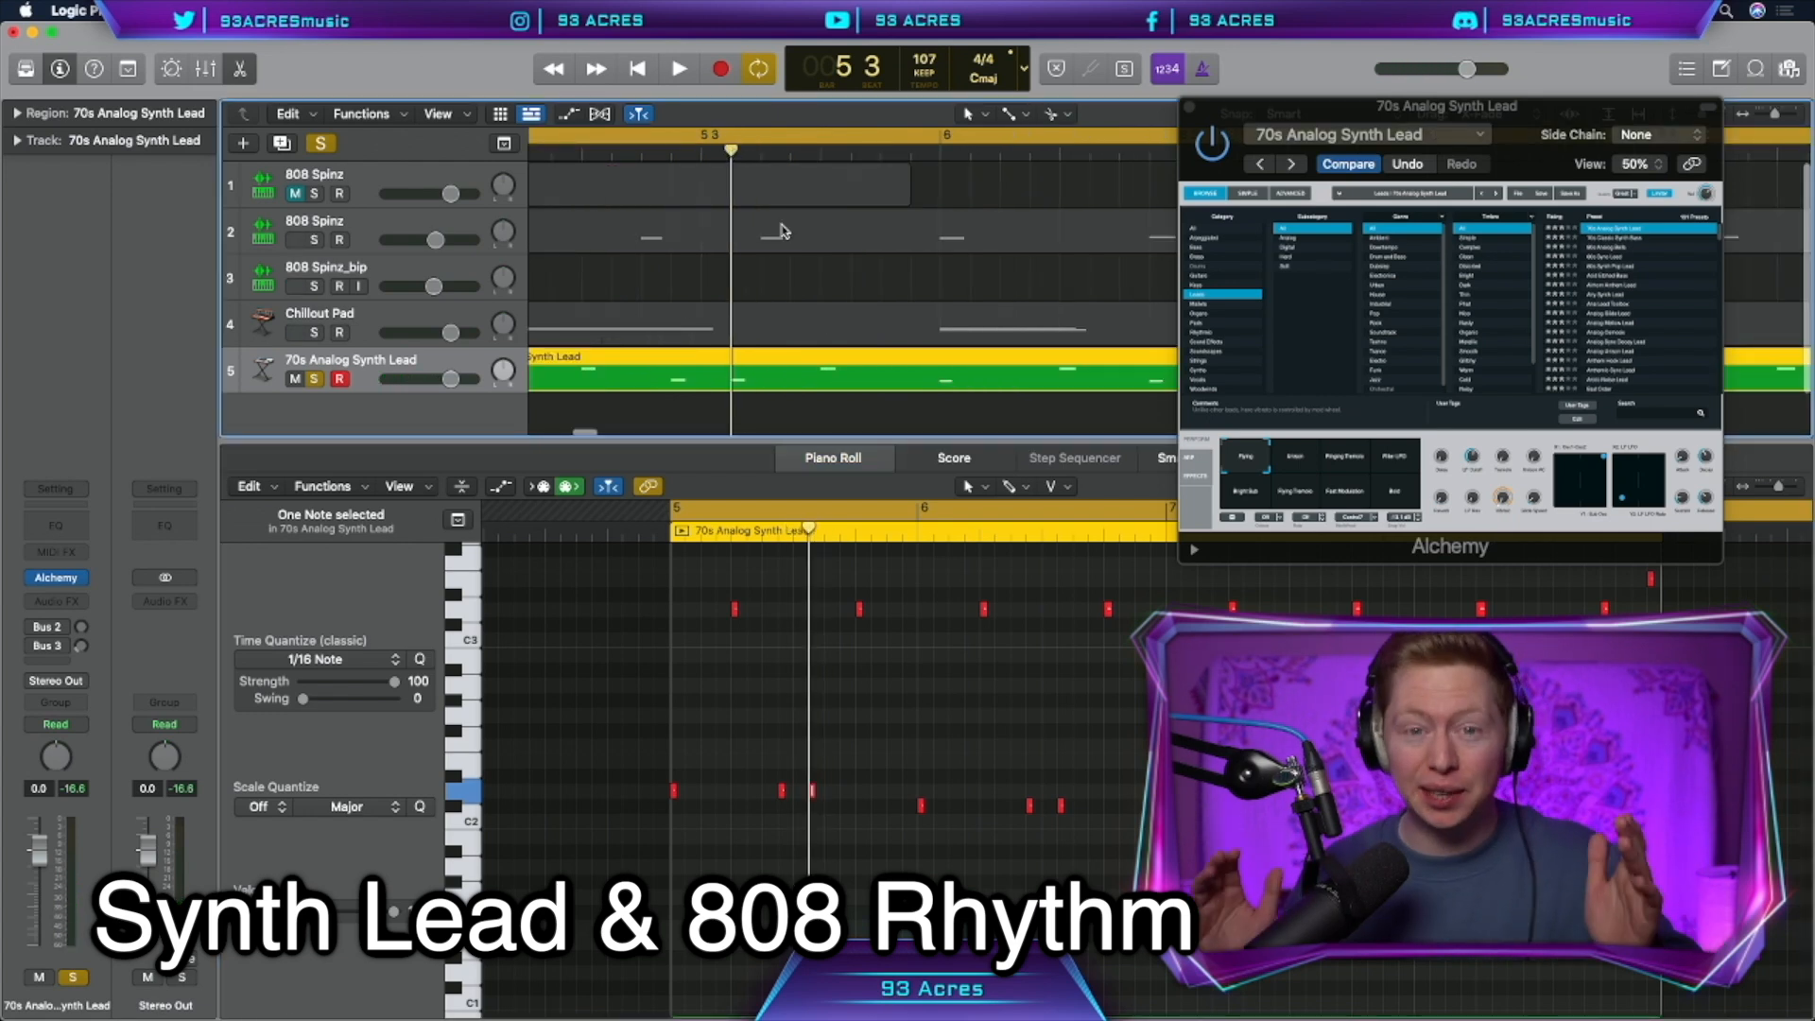
pyautogui.press('s')
pyautogui.press('space')
pyautogui.scroll(-5, 898, 665)
pyautogui.hscroll(3, 897, 666)
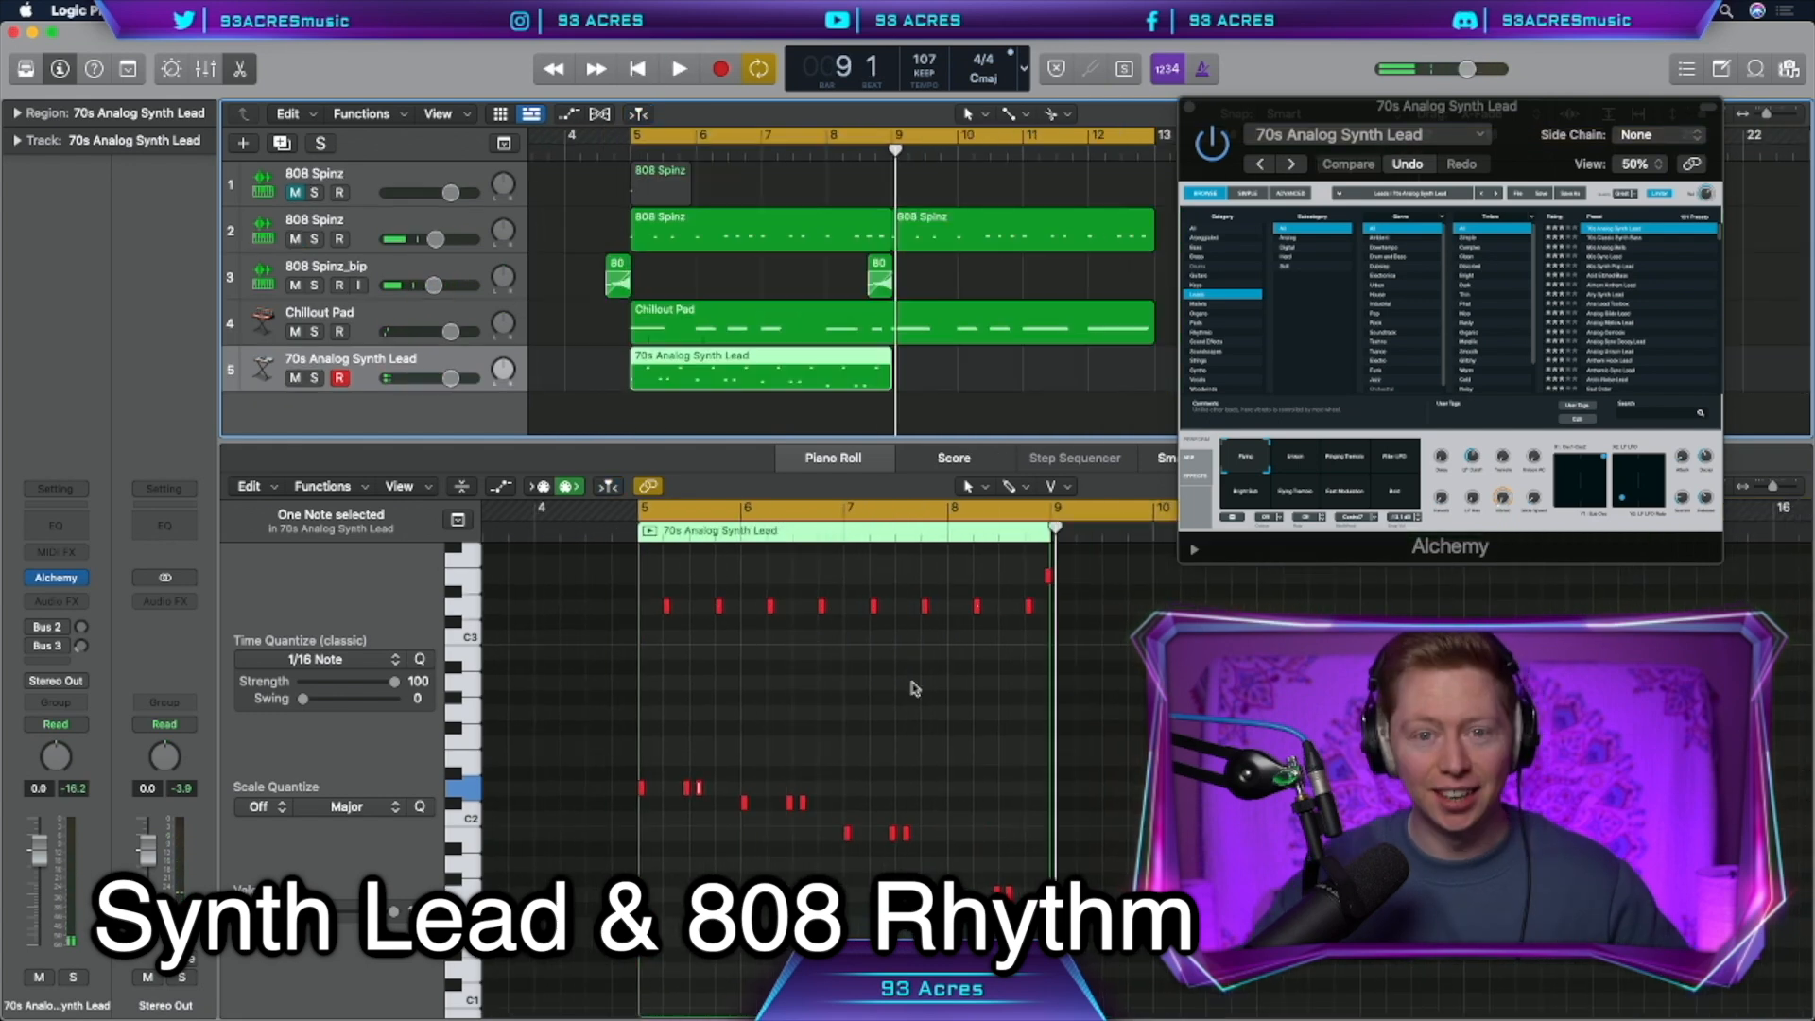
# Repeat the 70s Analog Synth Lead region once from bar 9 and lengthen the lead's low notes
pyautogui.press('super+r')
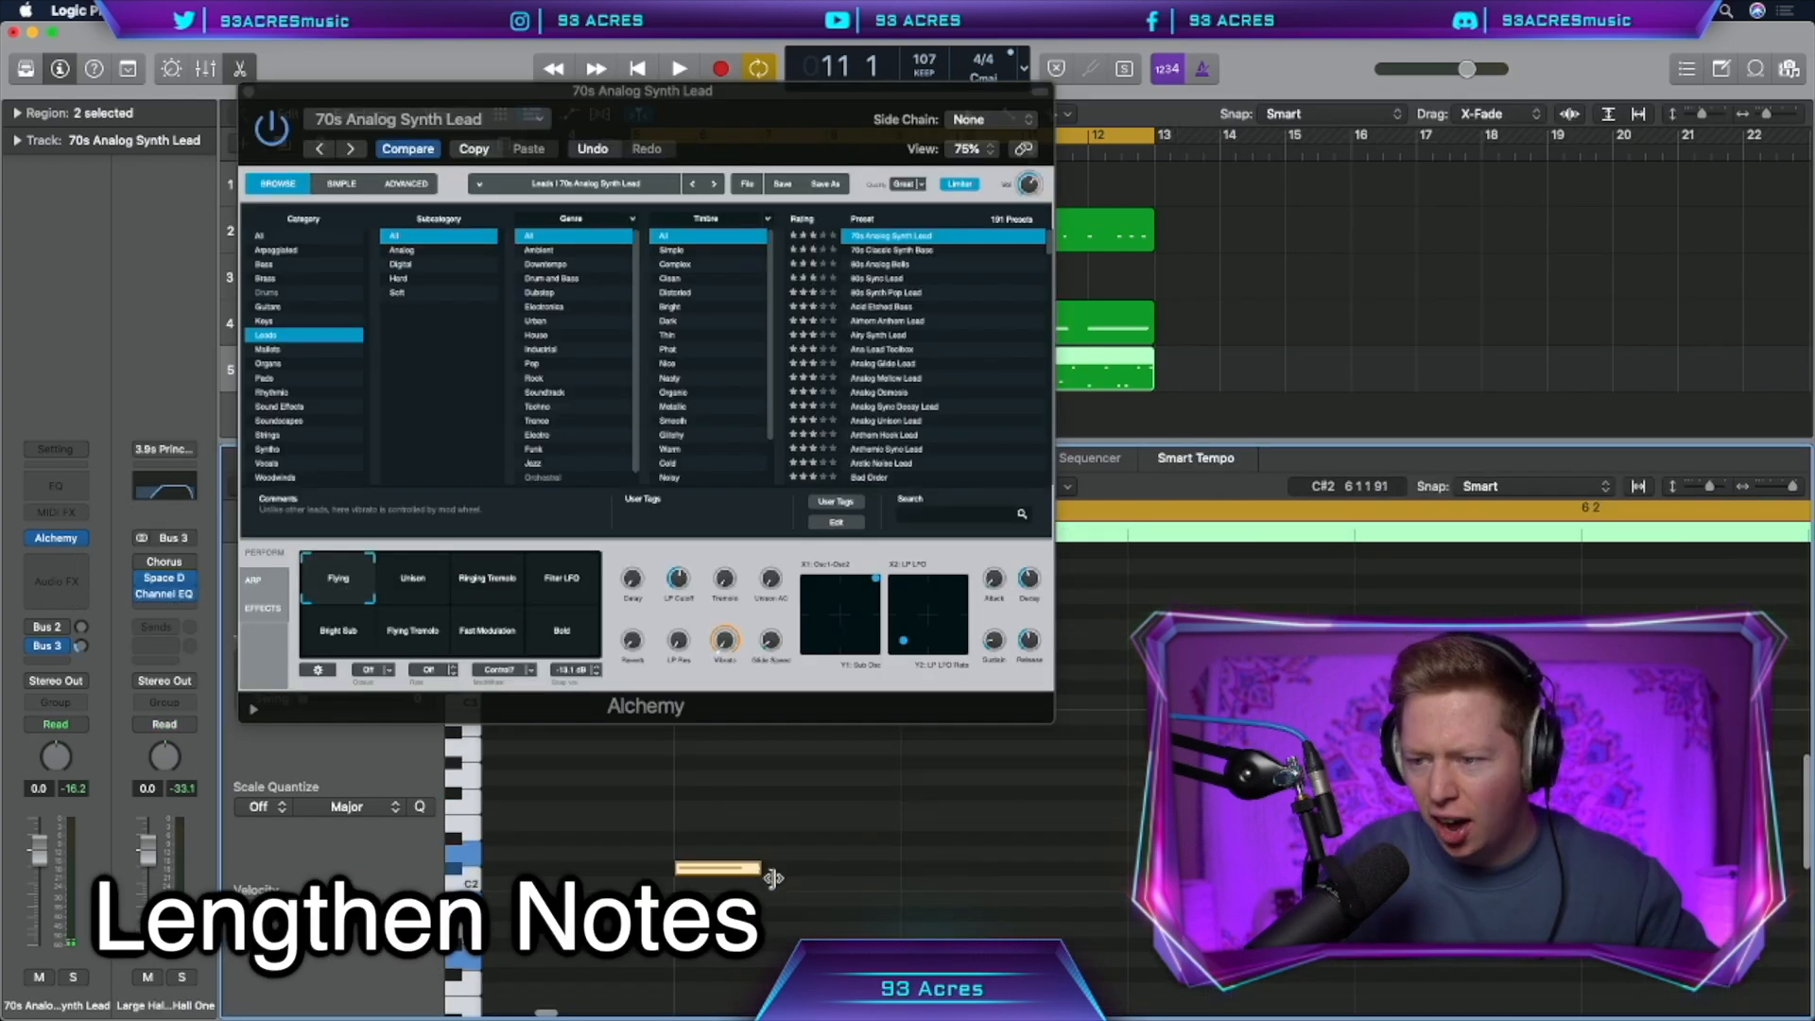
pyautogui.moveTo(774, 878); pyautogui.dragTo(810, 874)
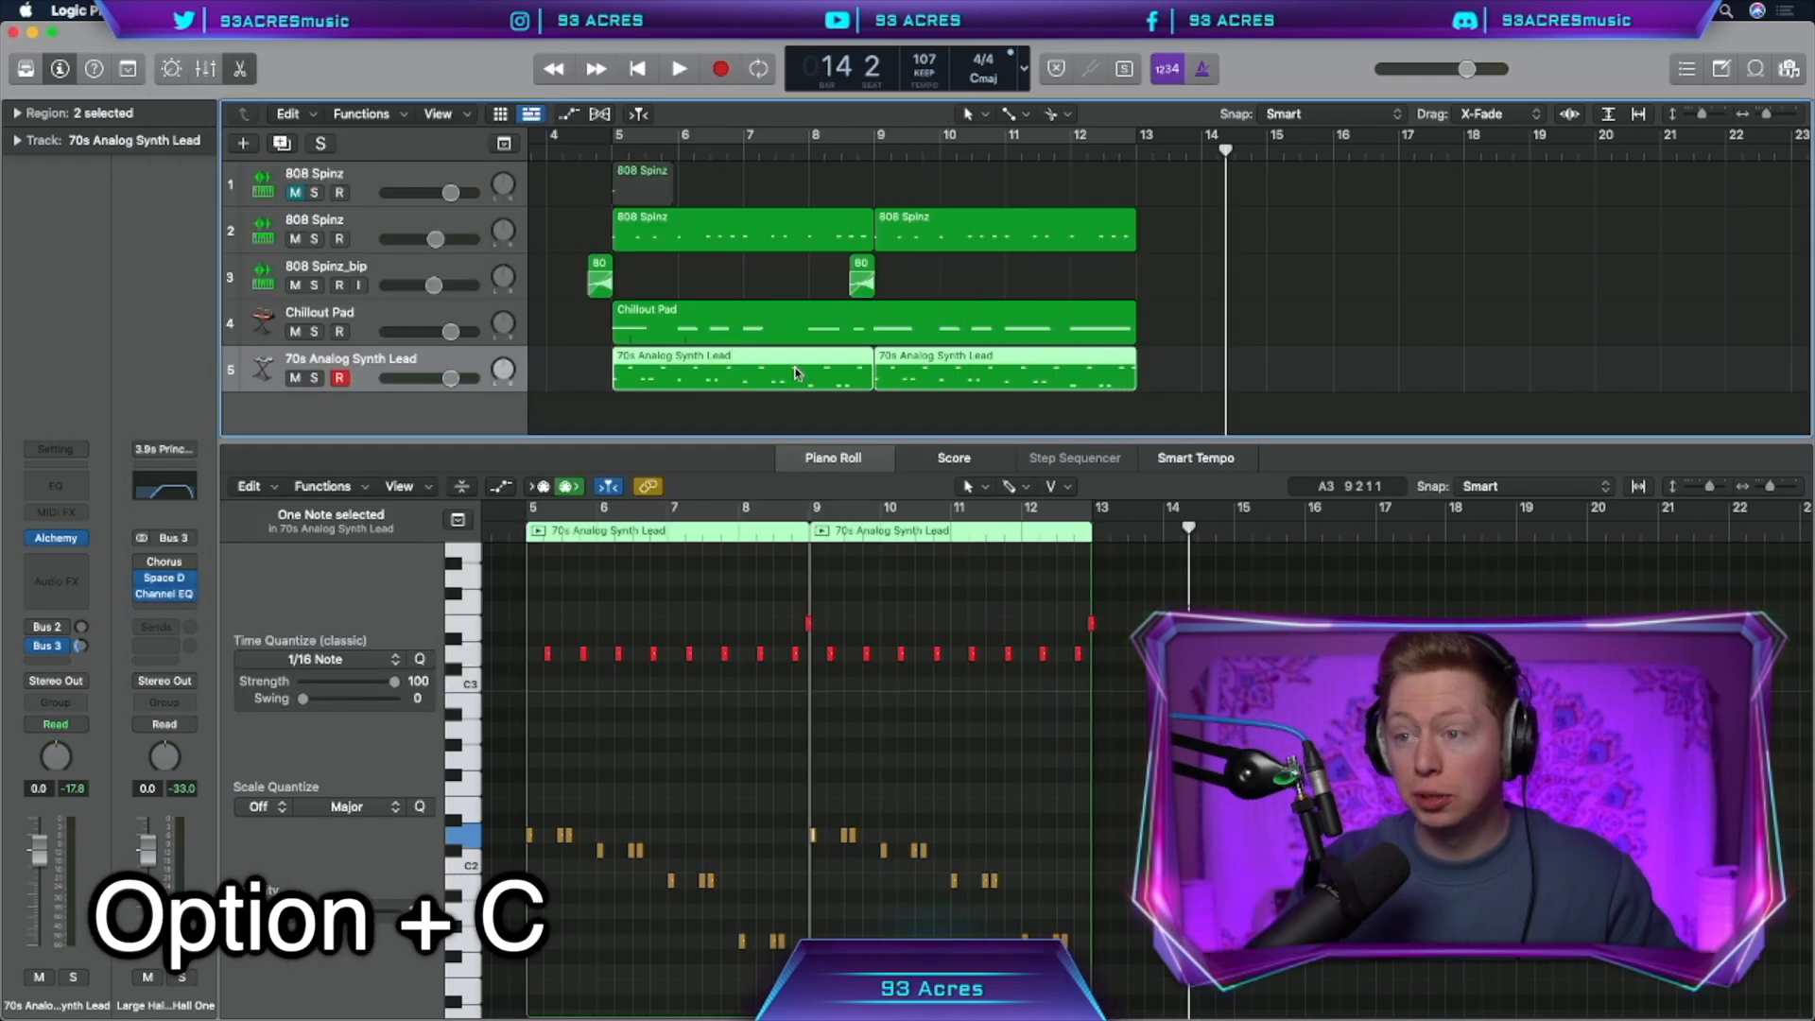
# Color both 70s Analog Synth Lead regions cyan
pyautogui.hotkey('alt', 'c')
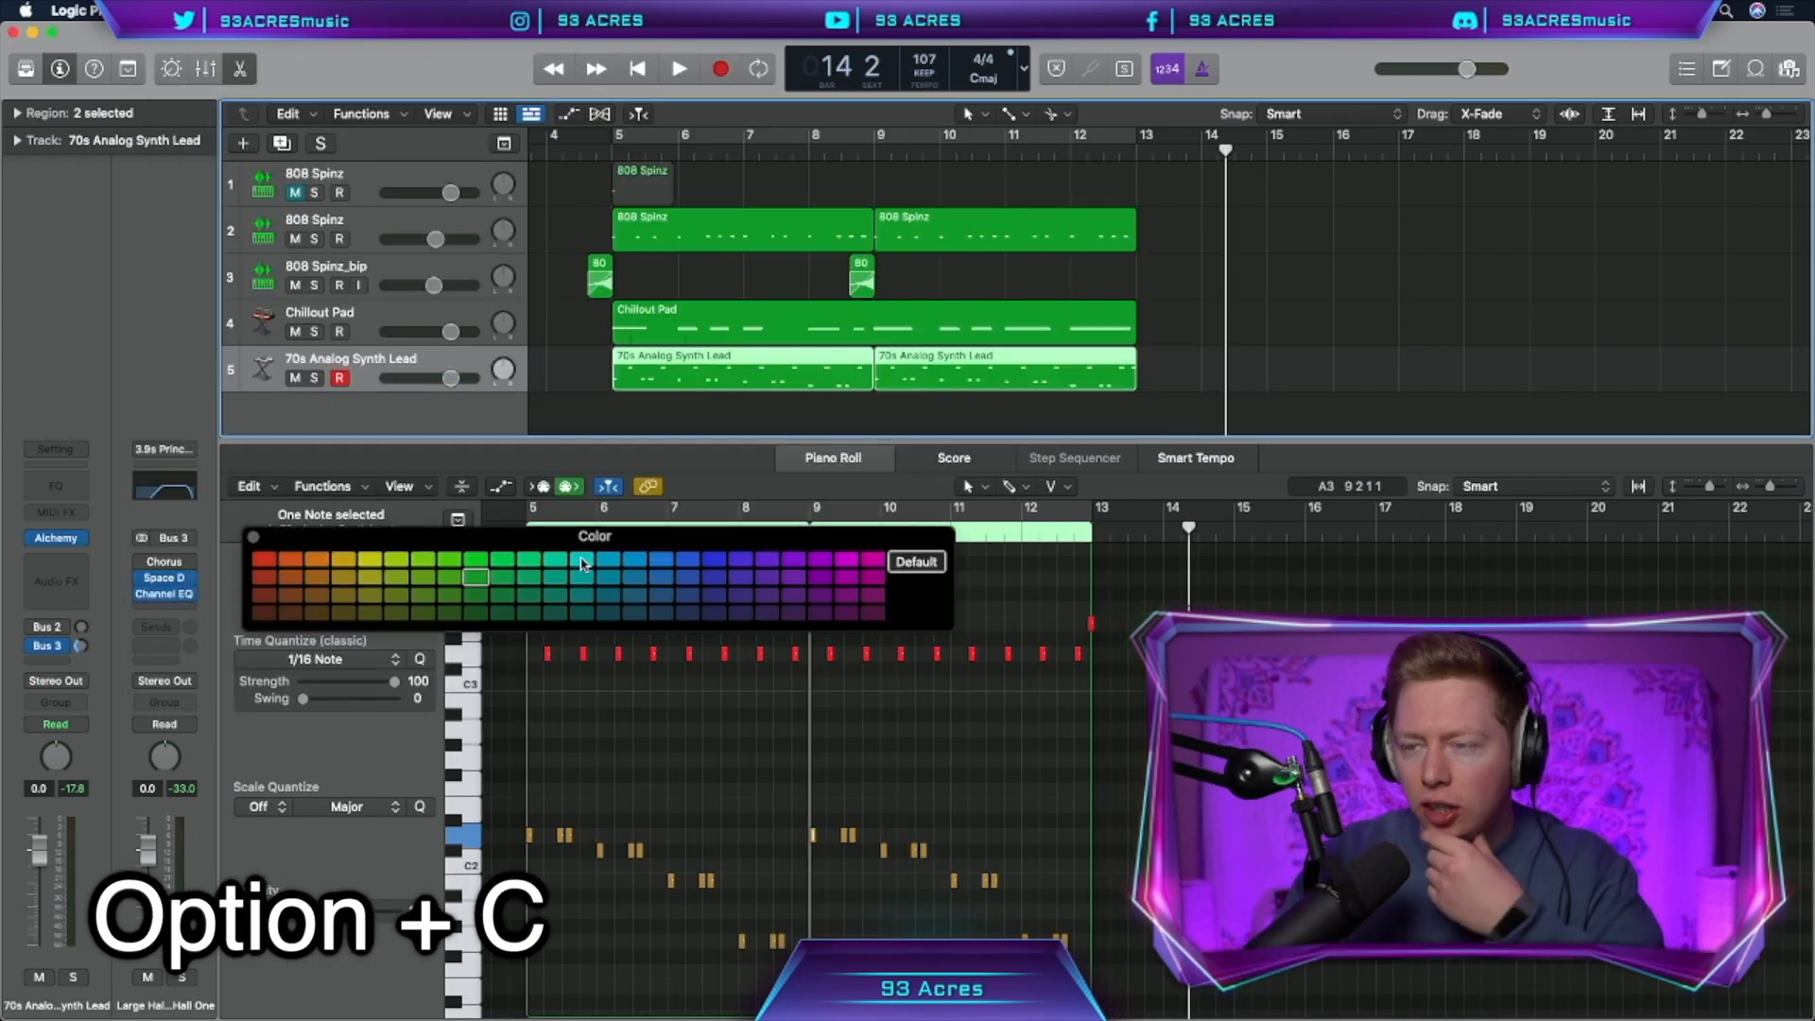
pyautogui.click(581, 561)
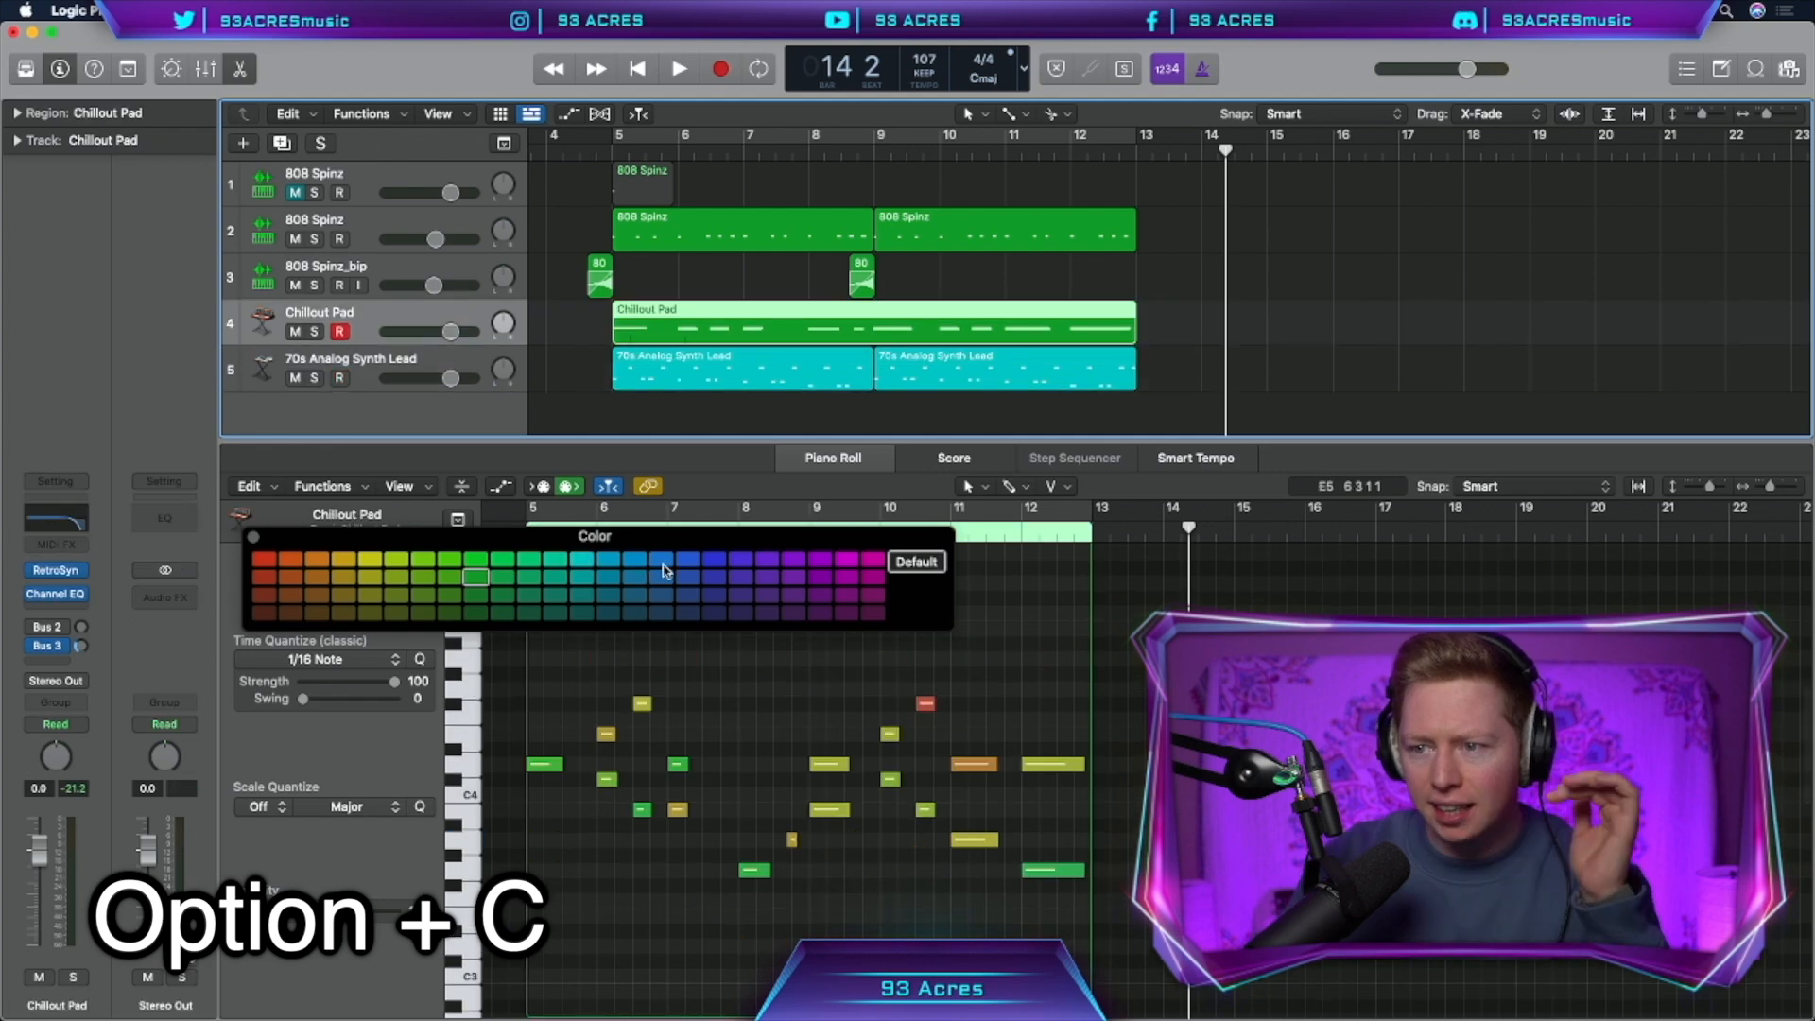
# Color the Chillout Pad region blue and the 808 Spinz and reversed 808 regions red
pyautogui.click(664, 570)
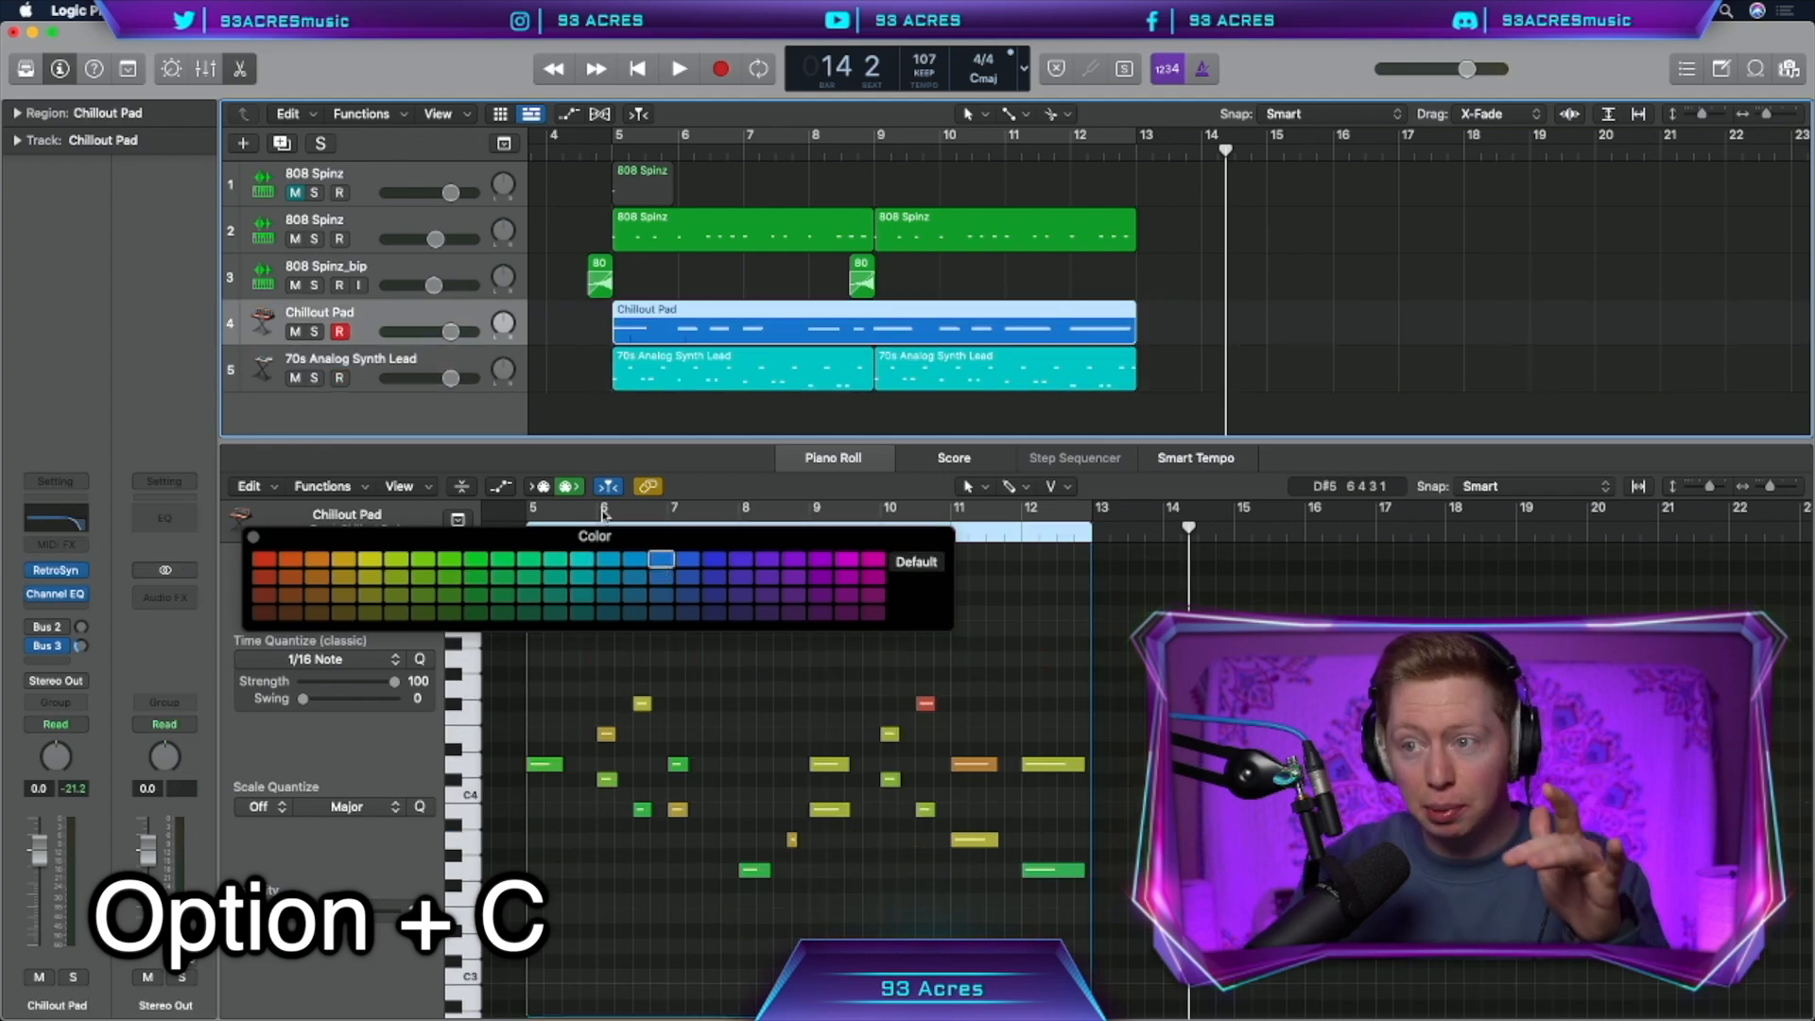
pyautogui.click(266, 561)
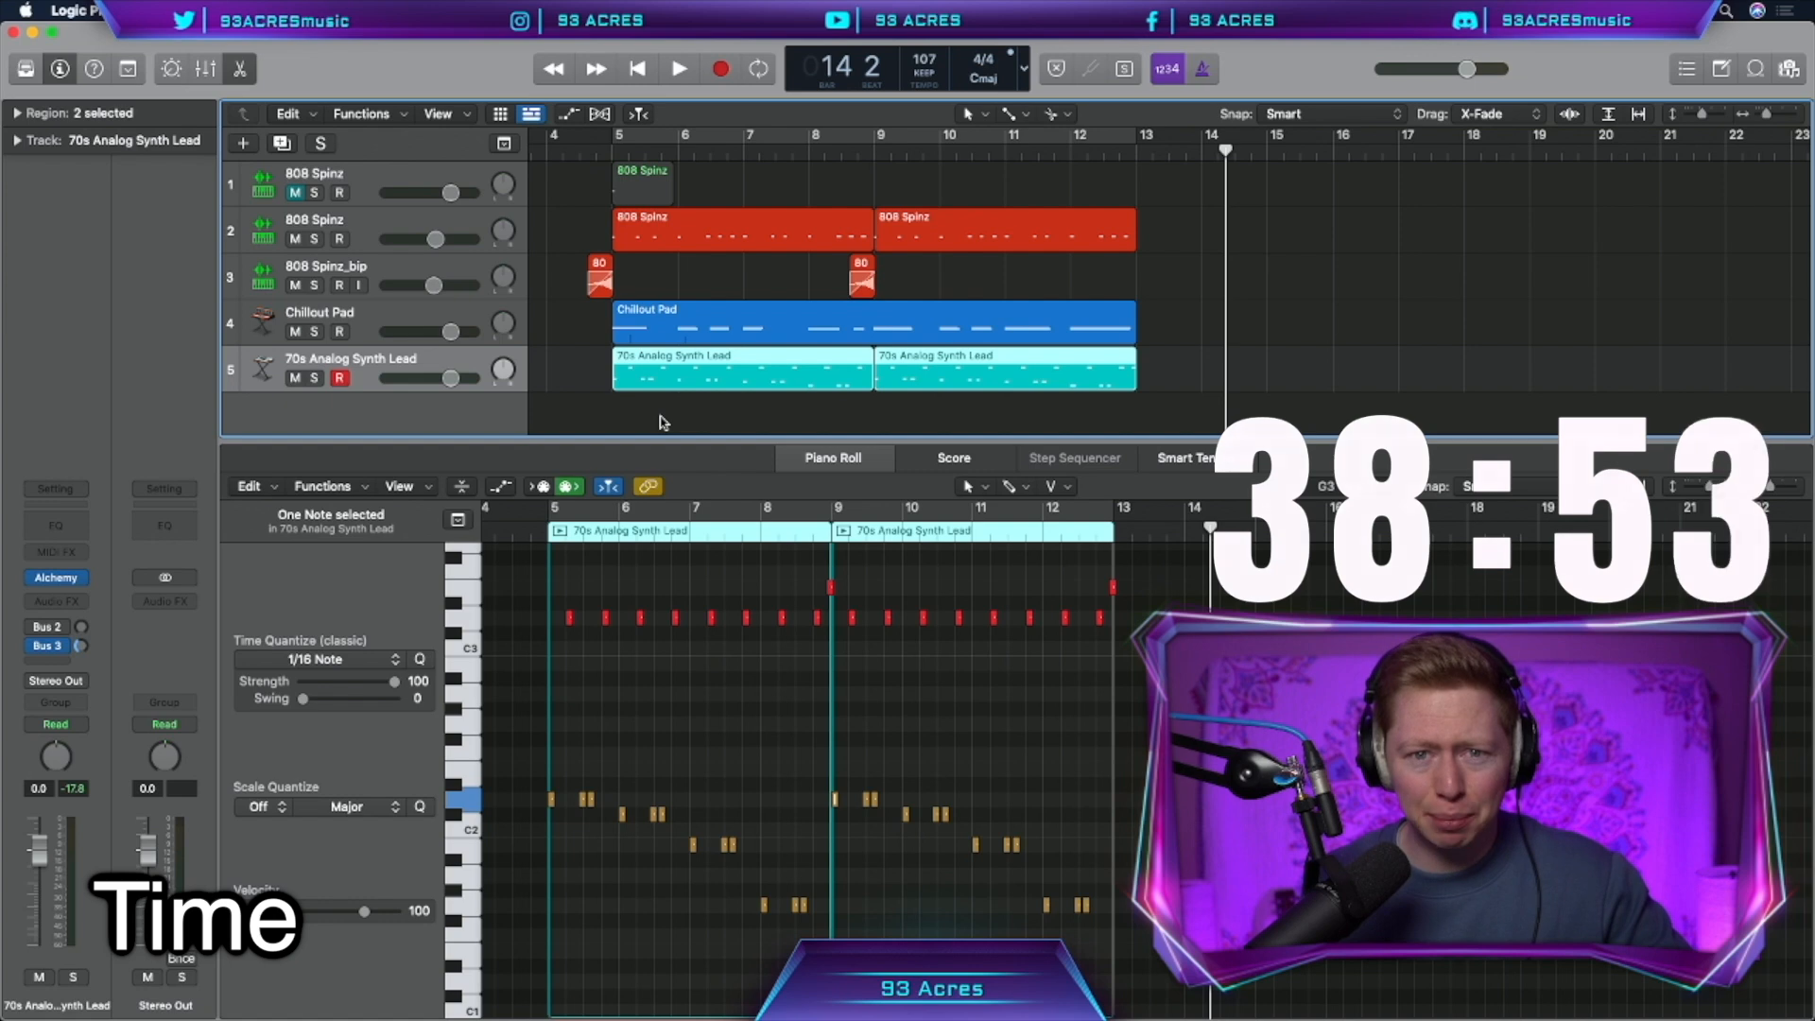
# Add an audio track and record the GTR A acoustic guitar melody from bar 5, with cycling on for bars 5 to 13
pyautogui.press('c')
pyautogui.press('alt+super+n')
pyautogui.click(971, 68)
pyautogui.click(1196, 362)
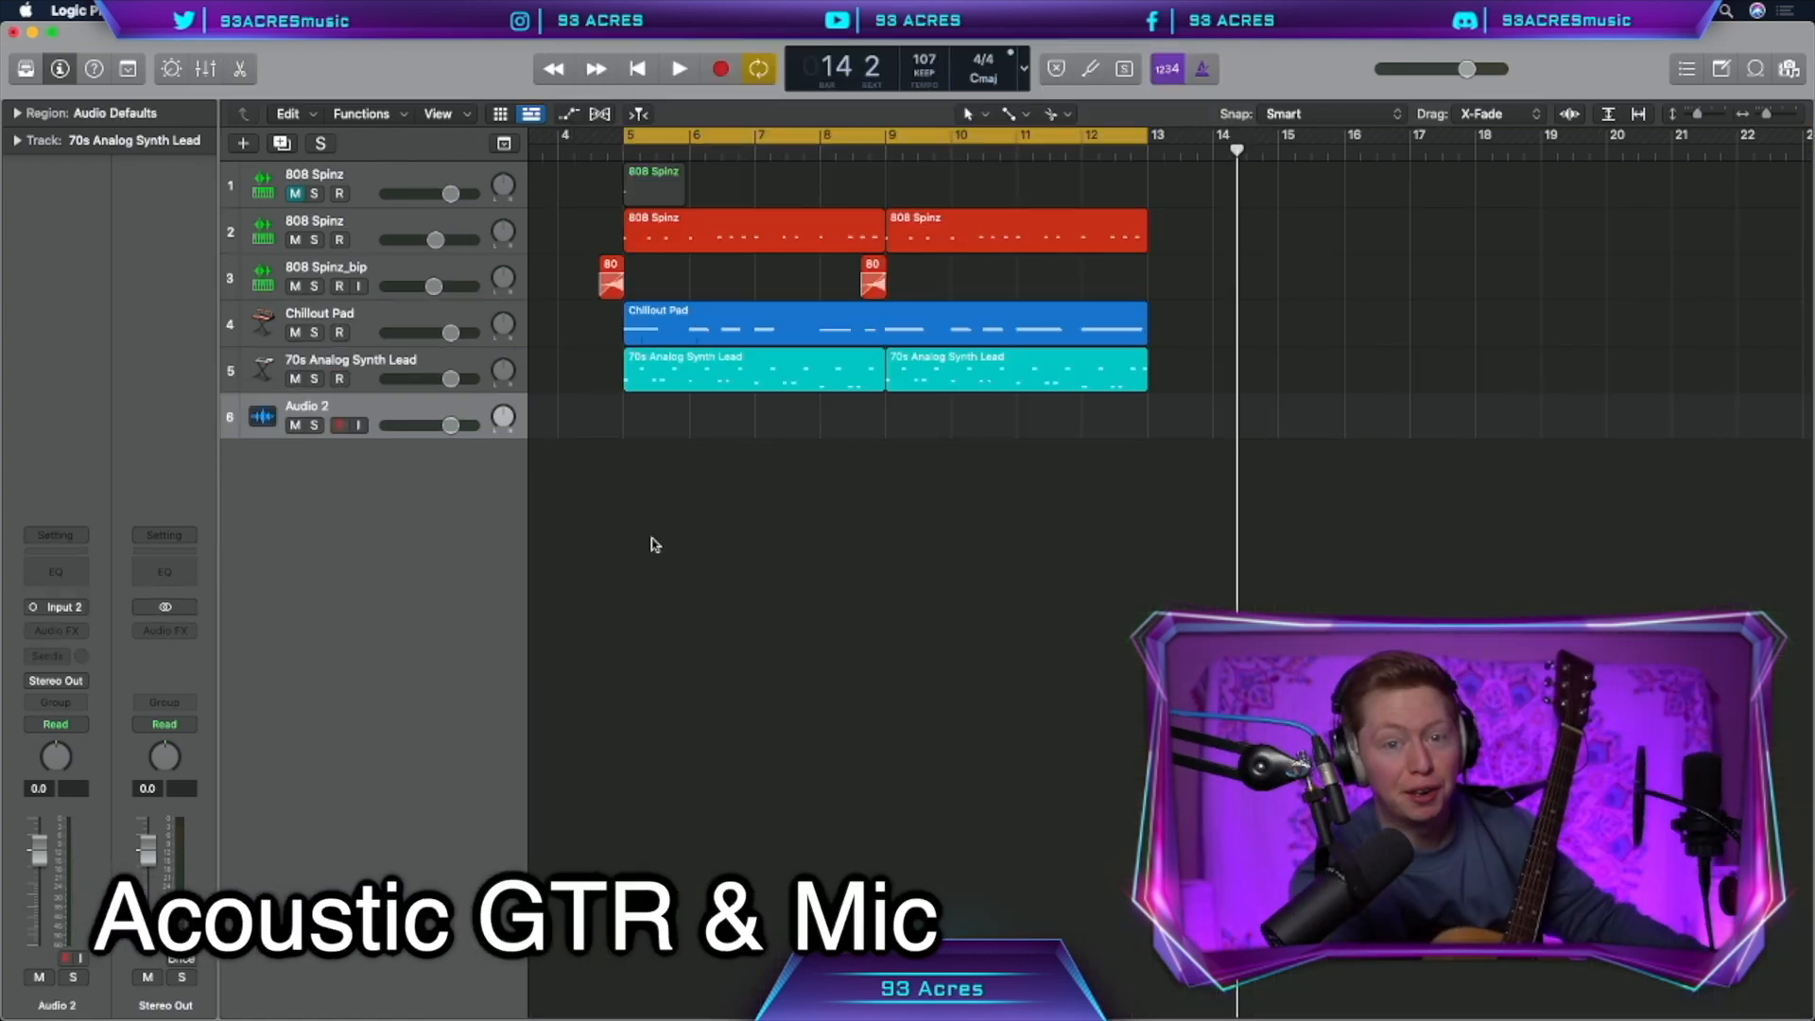
pyautogui.press('r')
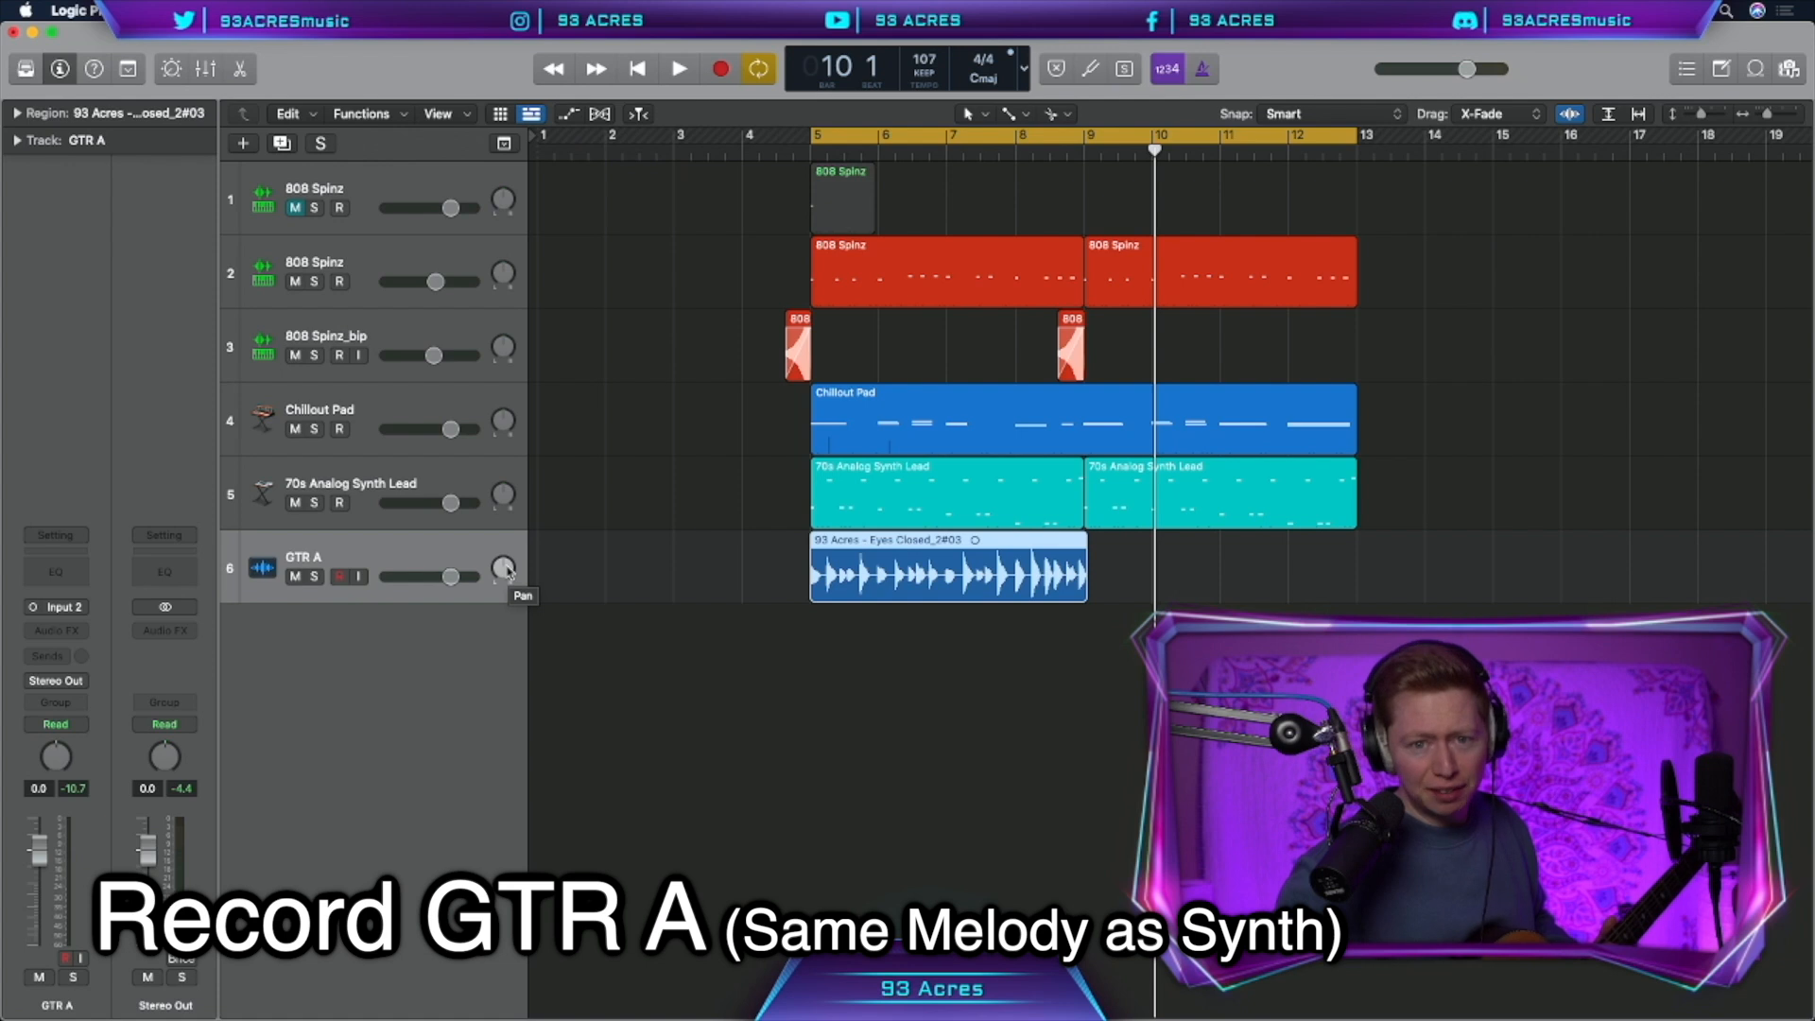
# Pan the GTR A track to -64, duplicate the track and pan the copy to +63
pyautogui.click(505, 568)
pyautogui.press('super+d')
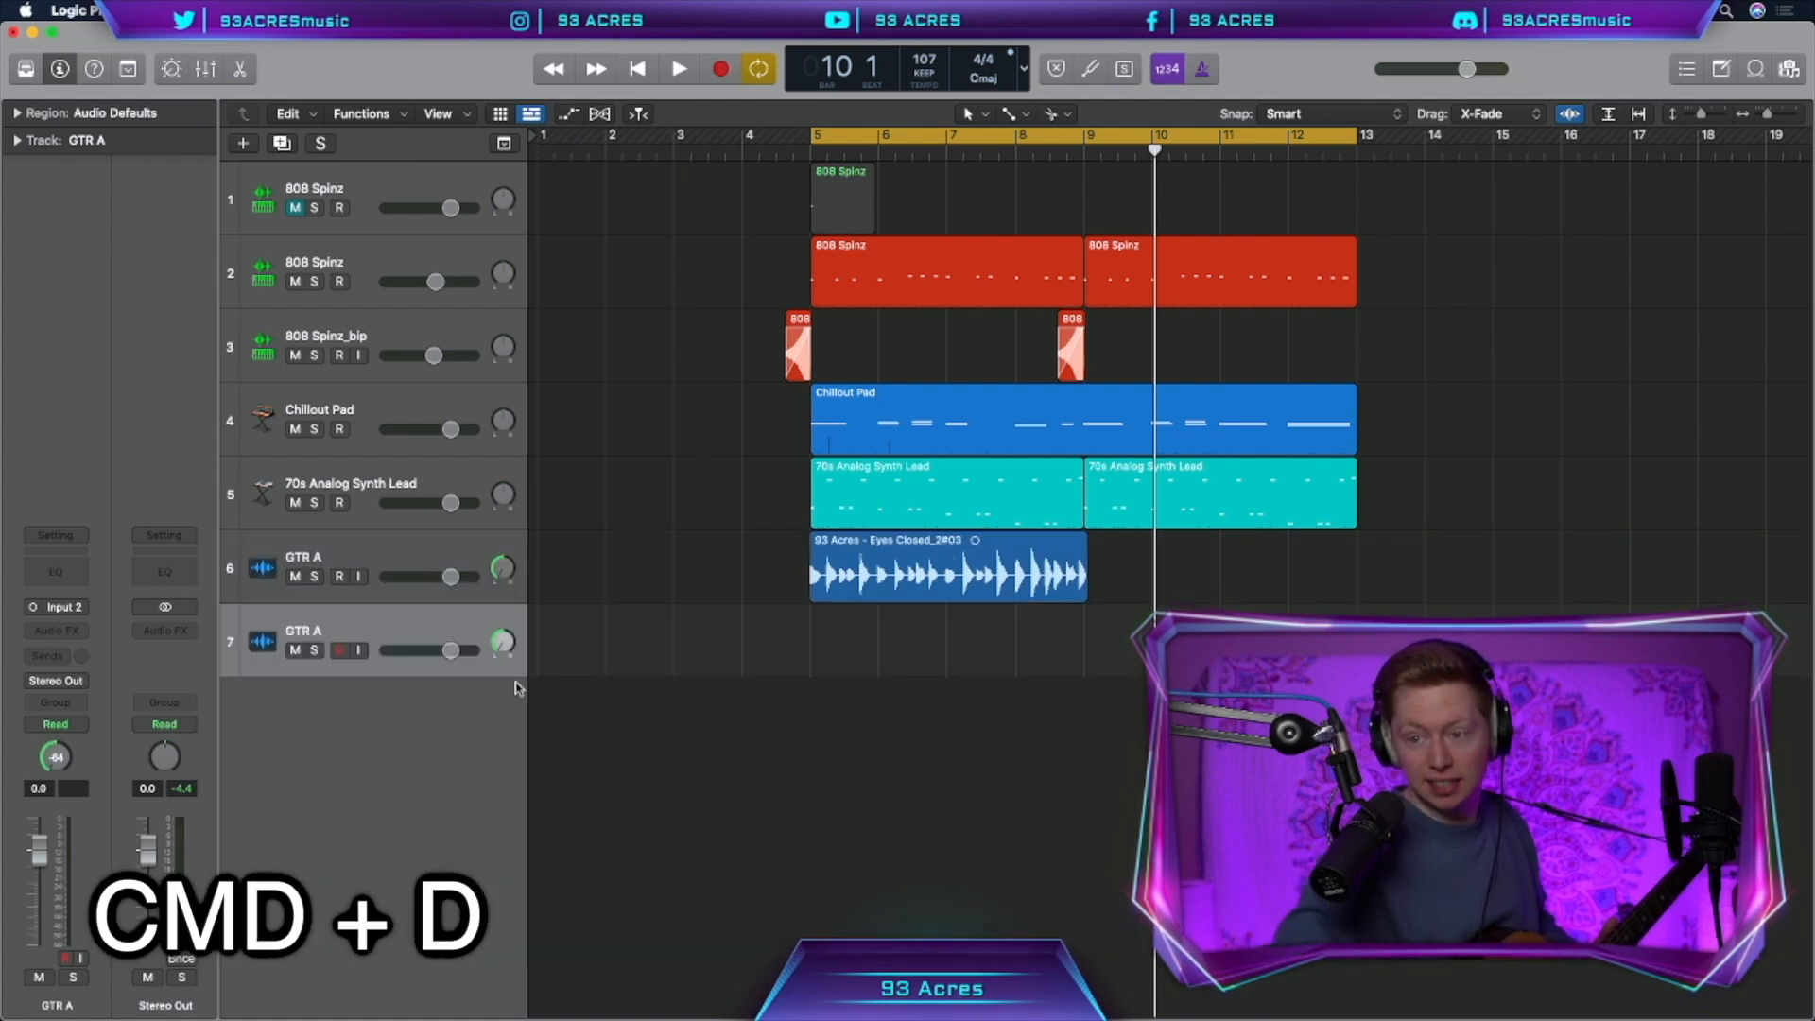
pyautogui.moveTo(505, 643); pyautogui.dragTo(505, 625)
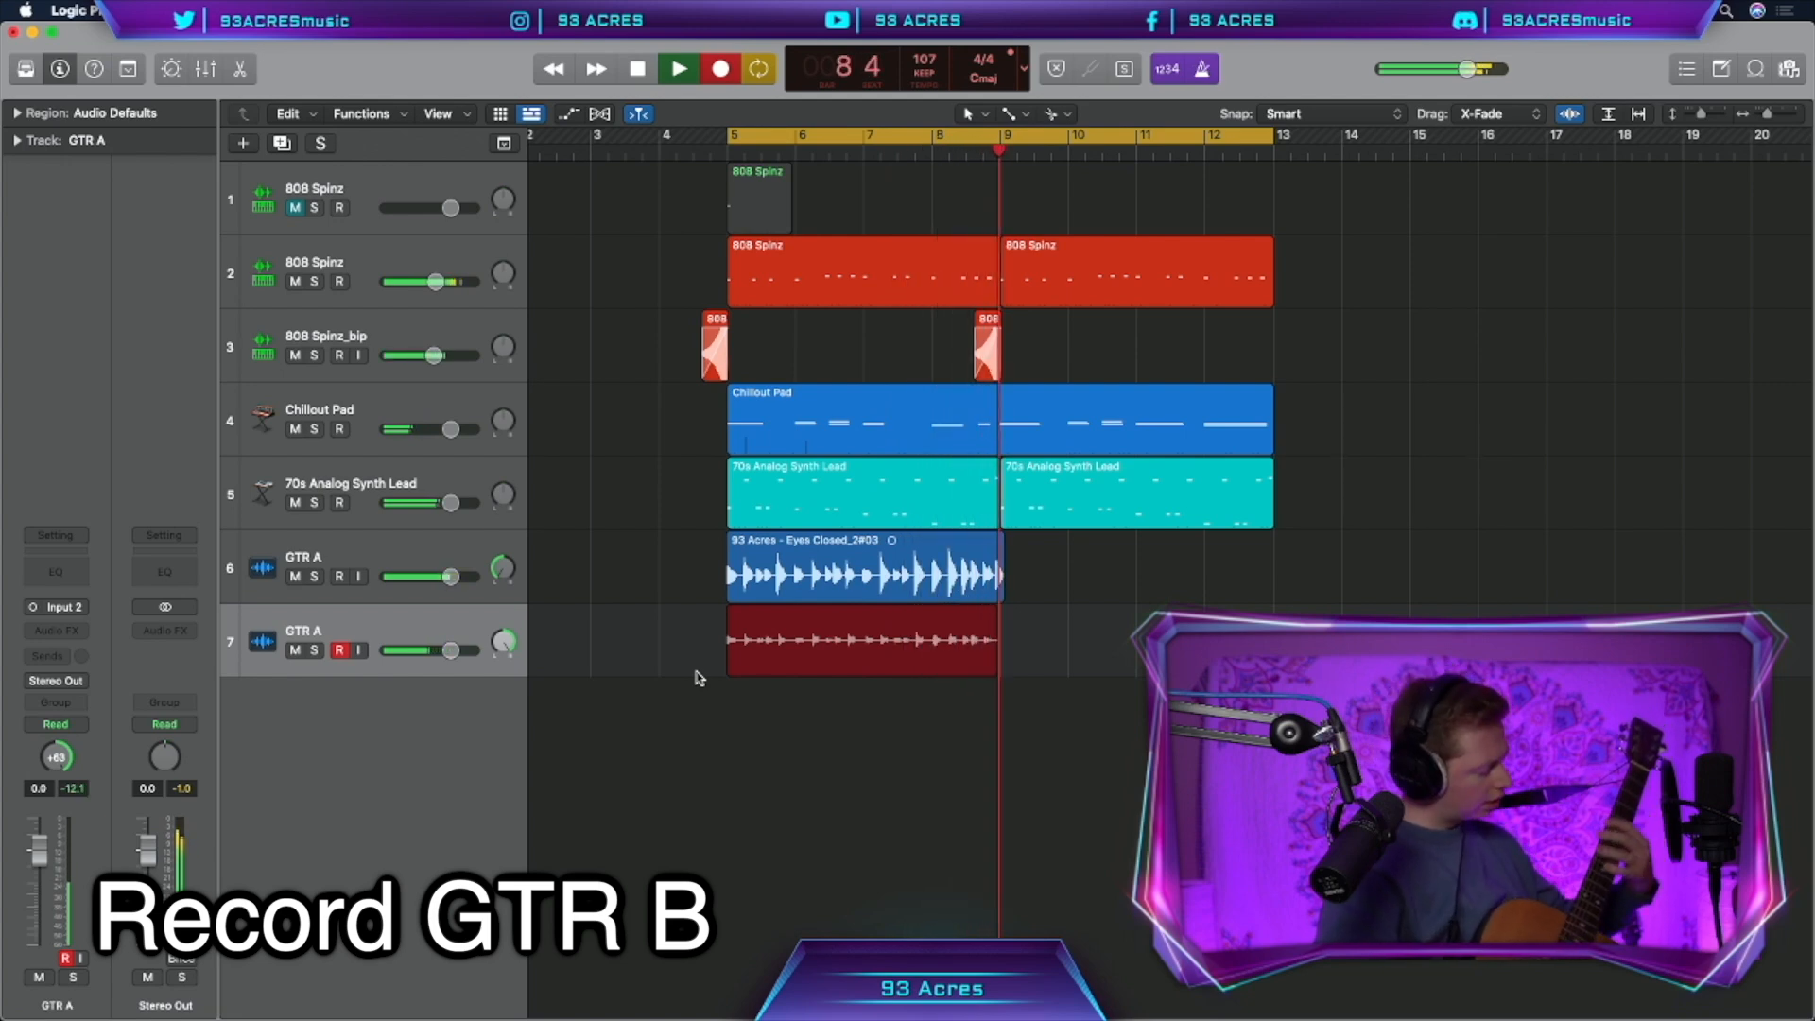
# Record the second GTR A take from bar 5, trim its end near bar 9 and split it just before its second note
pyautogui.press('space')
pyautogui.moveTo(1025, 667); pyautogui.dragTo(993, 671)
pyautogui.press('super+t')
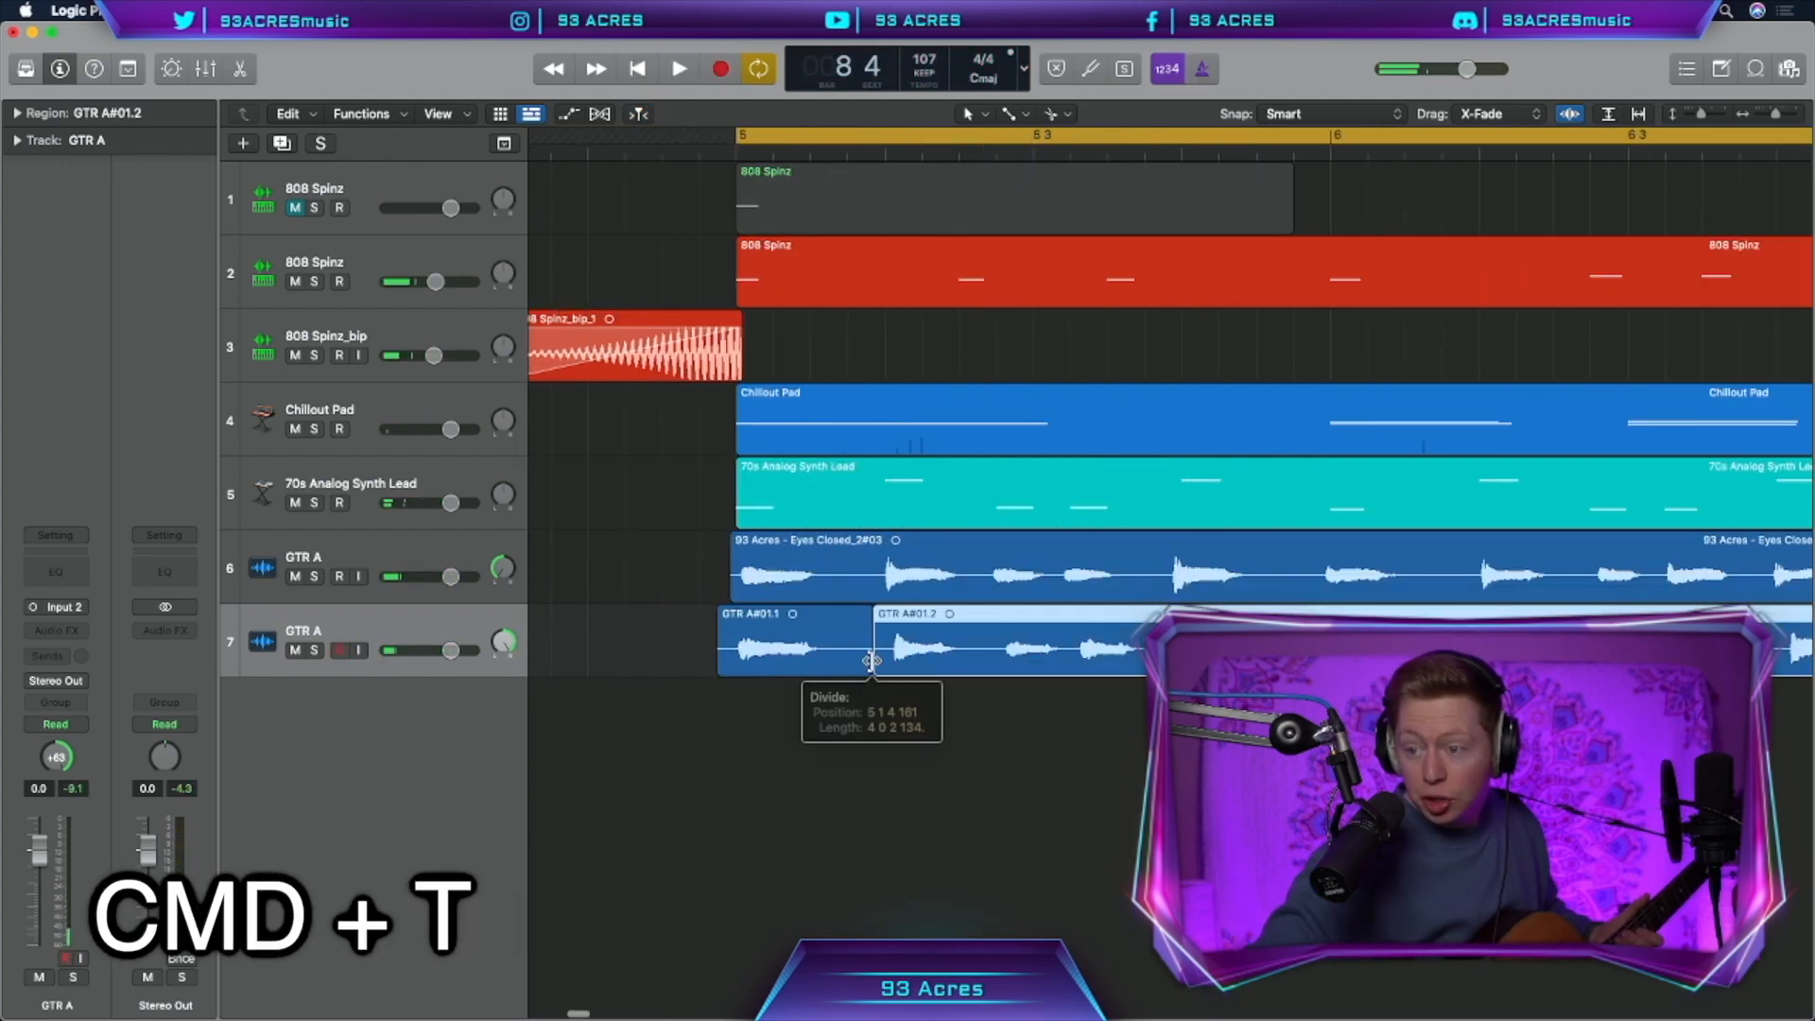
pyautogui.moveTo(919, 670); pyautogui.dragTo(914, 669)
# Duplicate the GTR A track for a third take and reset the copy's pan to center
pyautogui.press('super+d')
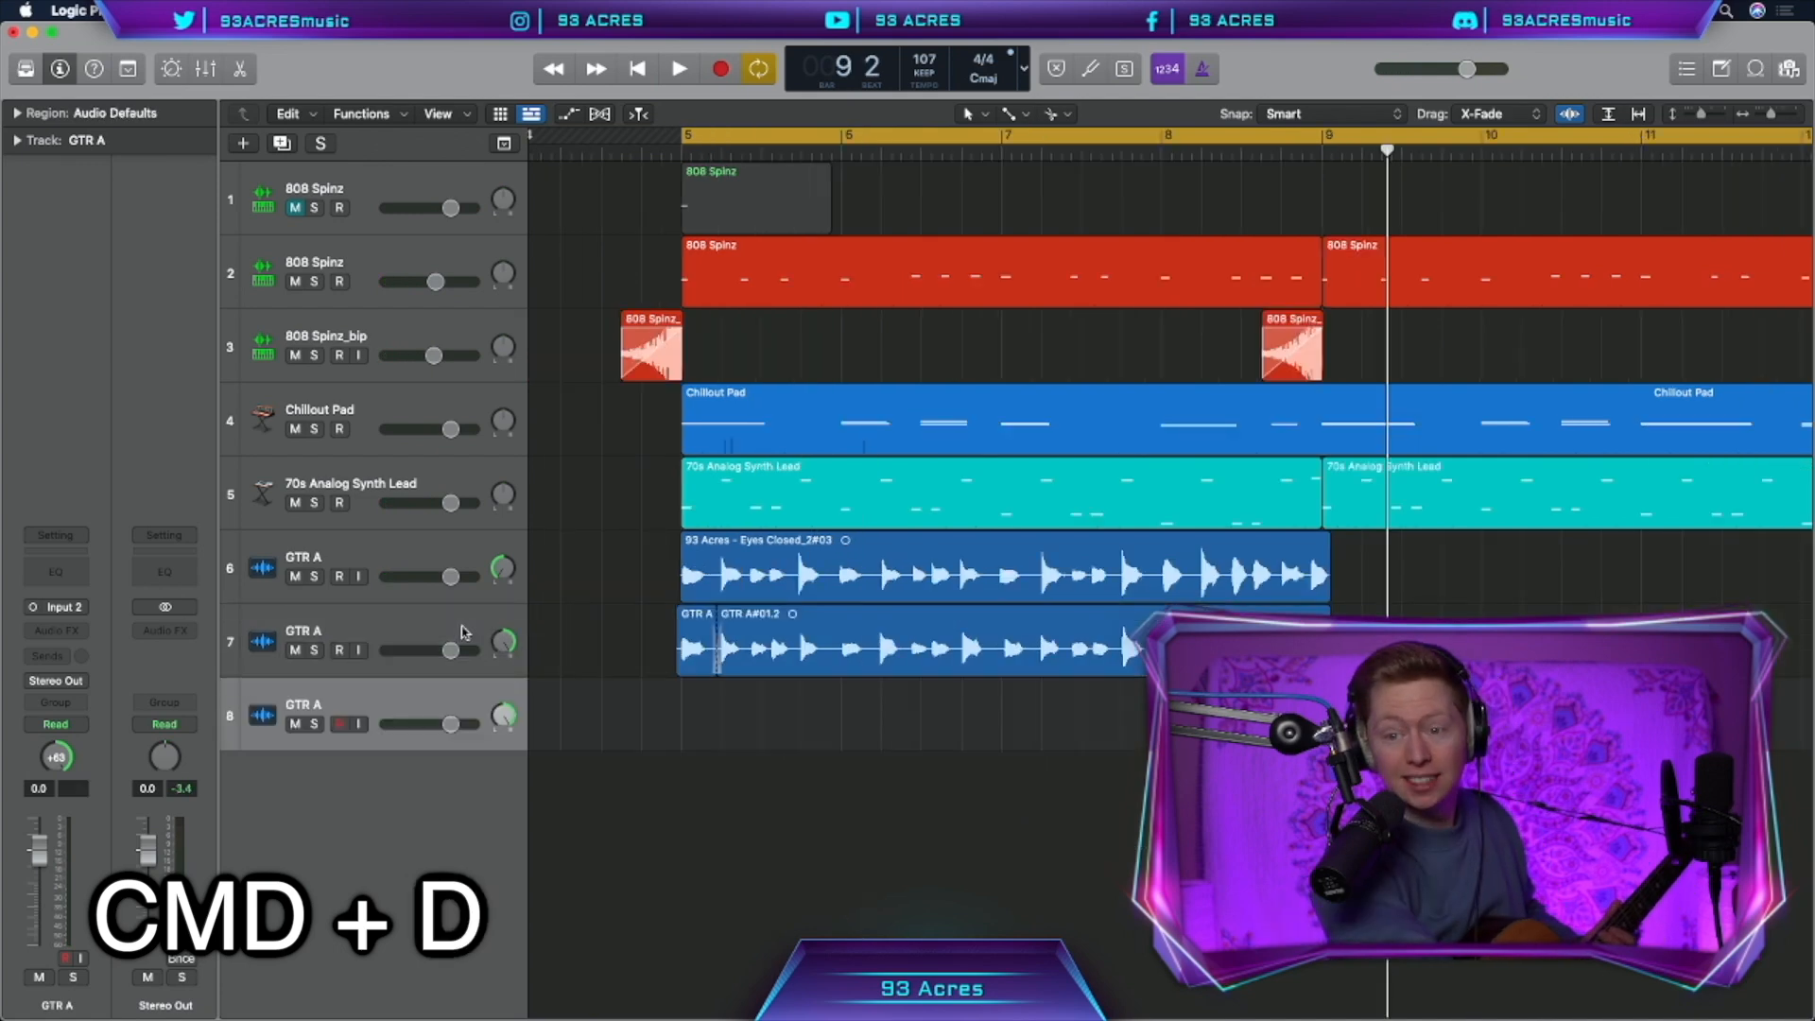
pyautogui.keyDown('alt'); pyautogui.click(503, 715); pyautogui.keyUp('alt')
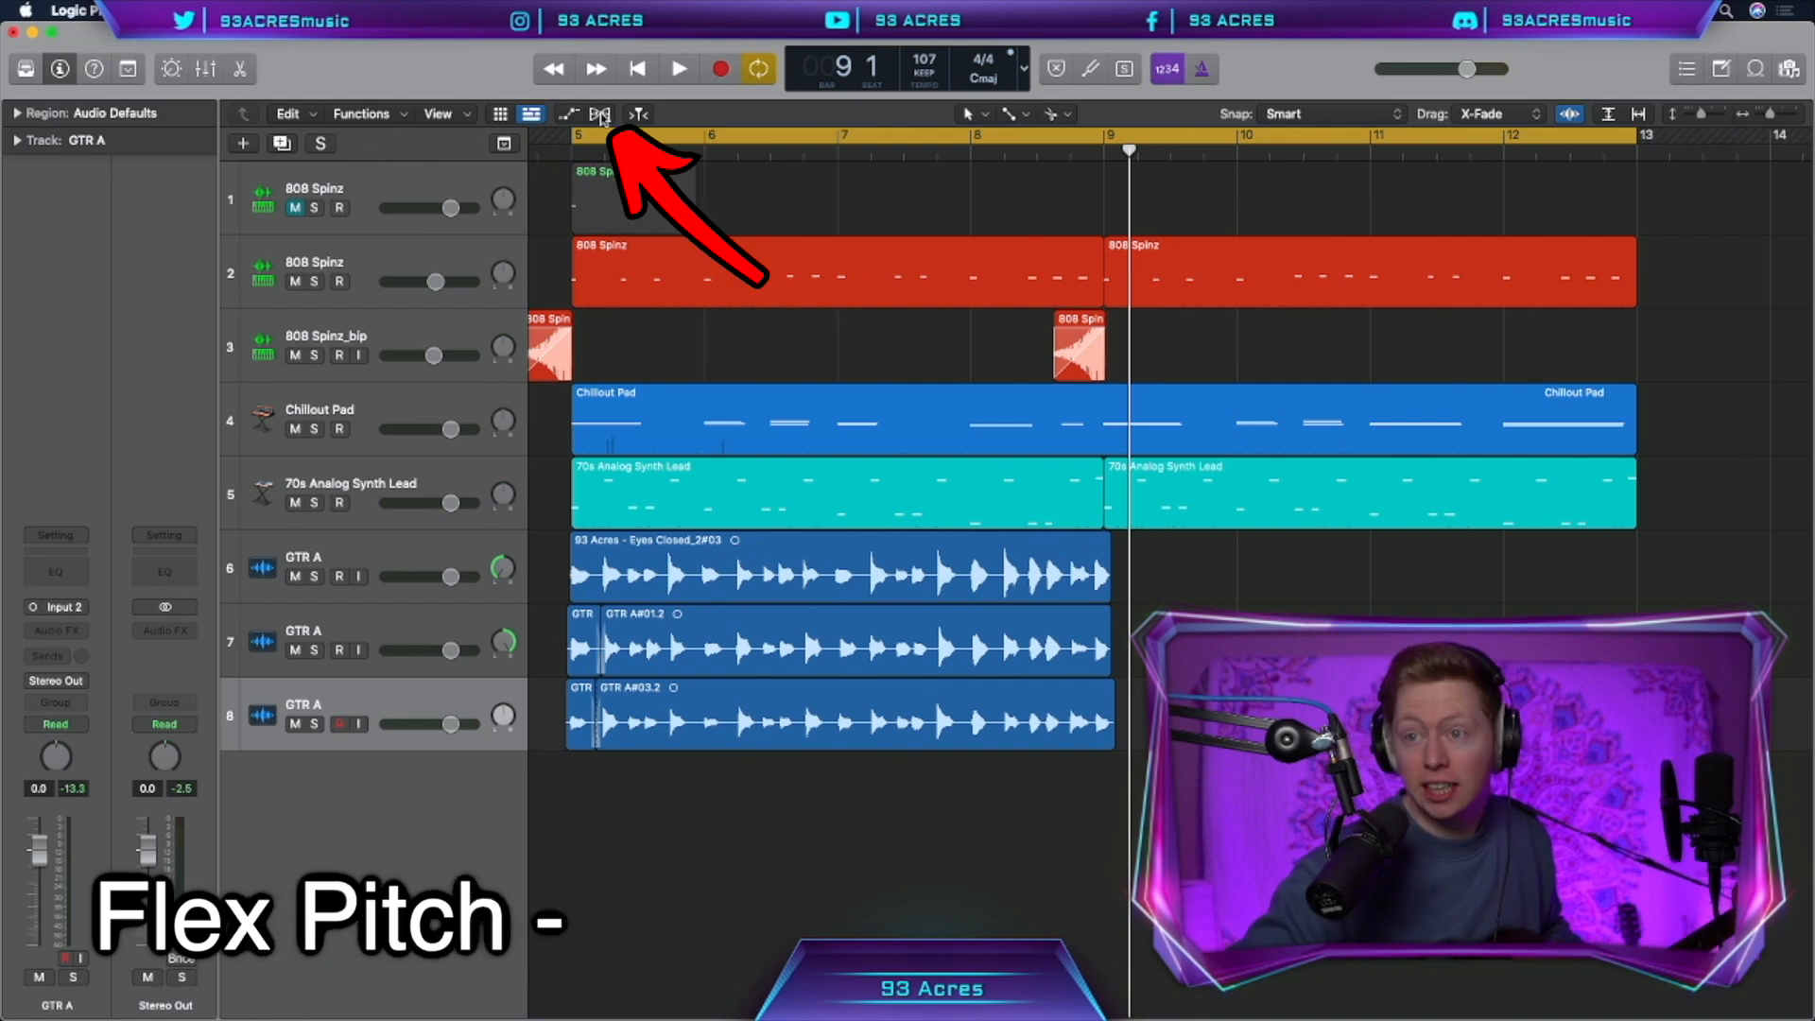
# Enable Rhythmic Flex on the second GTR A track and shift its late note near bar 7 beat 4 slightly earlier, matching the other takes
pyautogui.click(599, 115)
pyautogui.click(395, 674)
pyautogui.click(422, 726)
pyautogui.scroll(5, 911, 879)
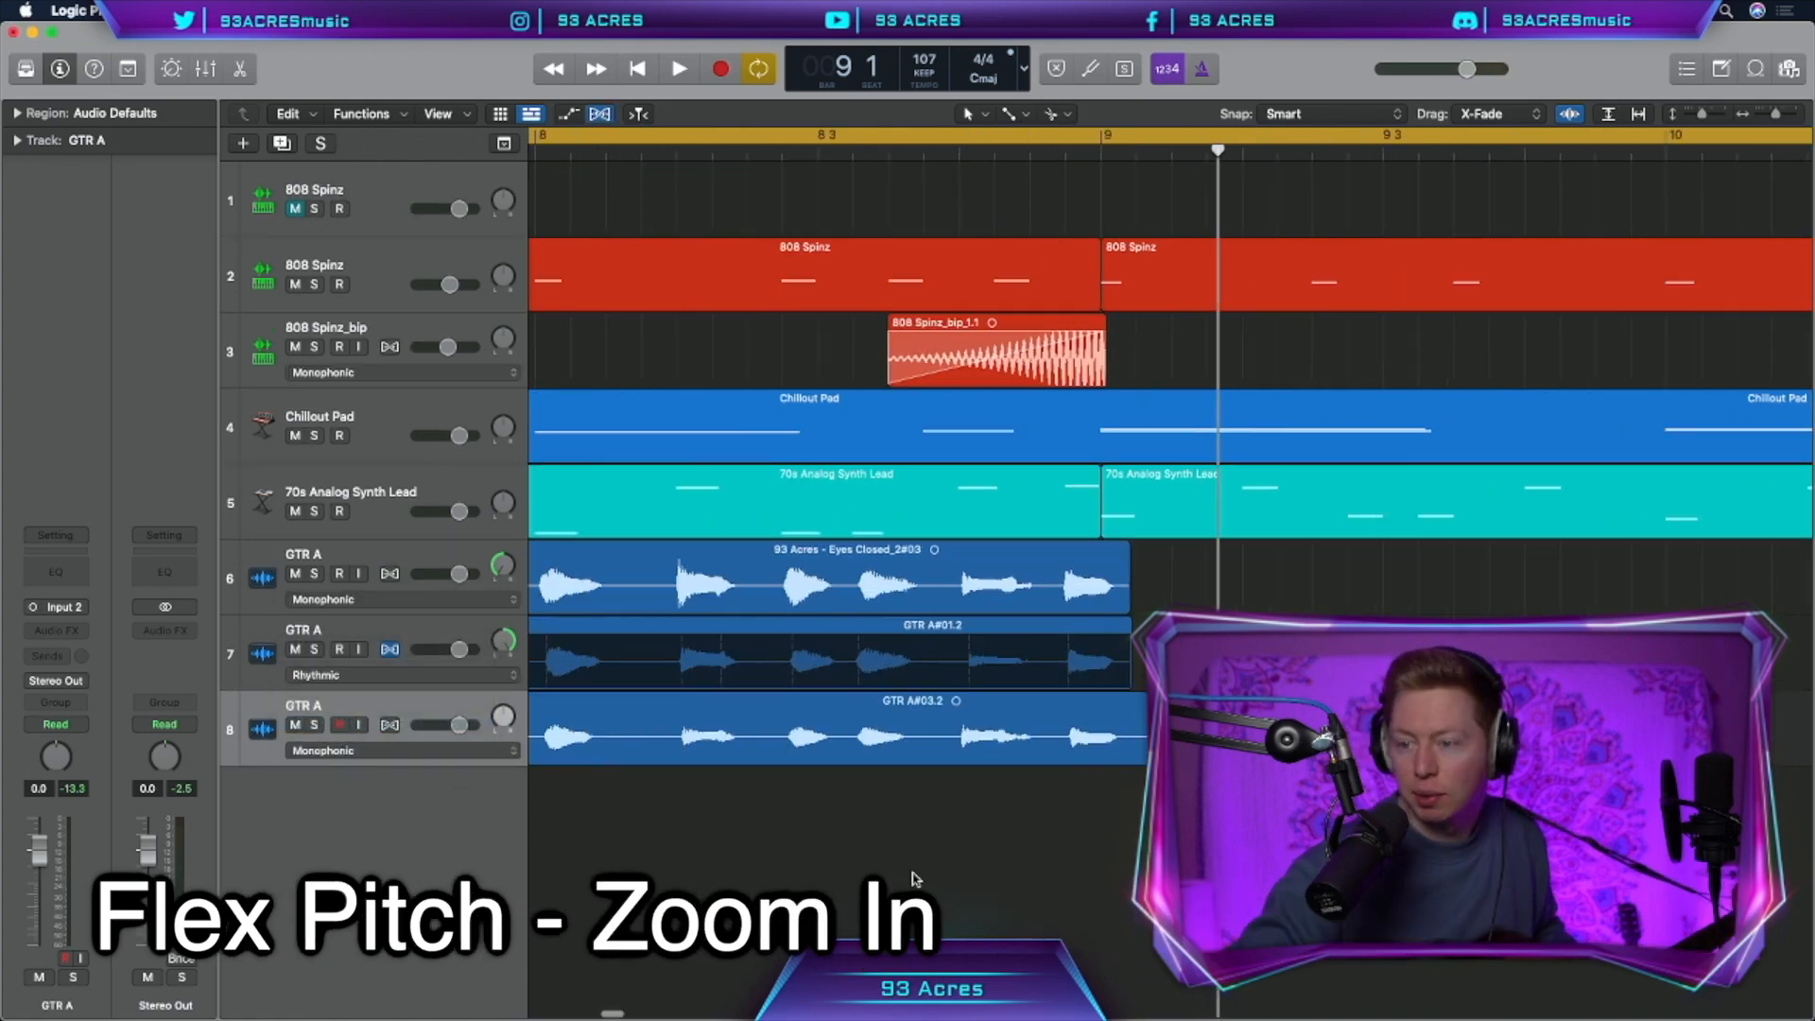
pyautogui.hscroll(-5, 909, 794)
pyautogui.click(875, 669)
pyautogui.scroll(3, 876, 669)
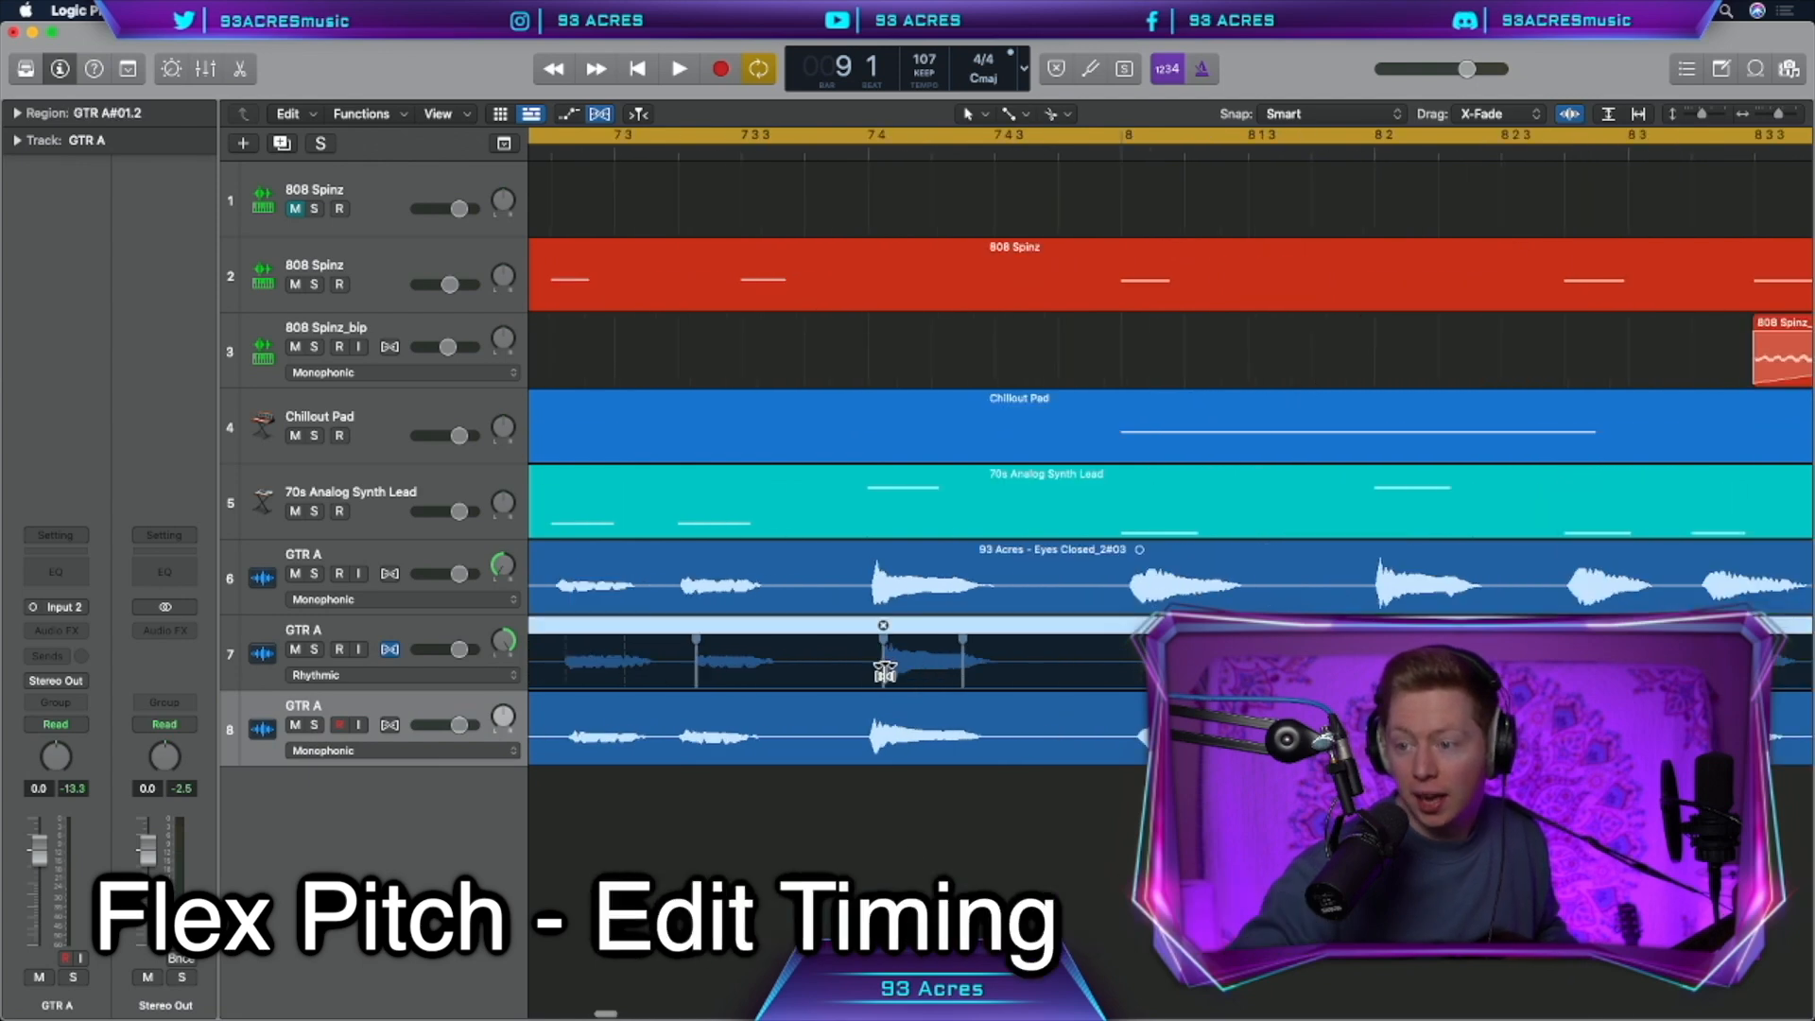
pyautogui.moveTo(883, 673); pyautogui.dragTo(879, 673)
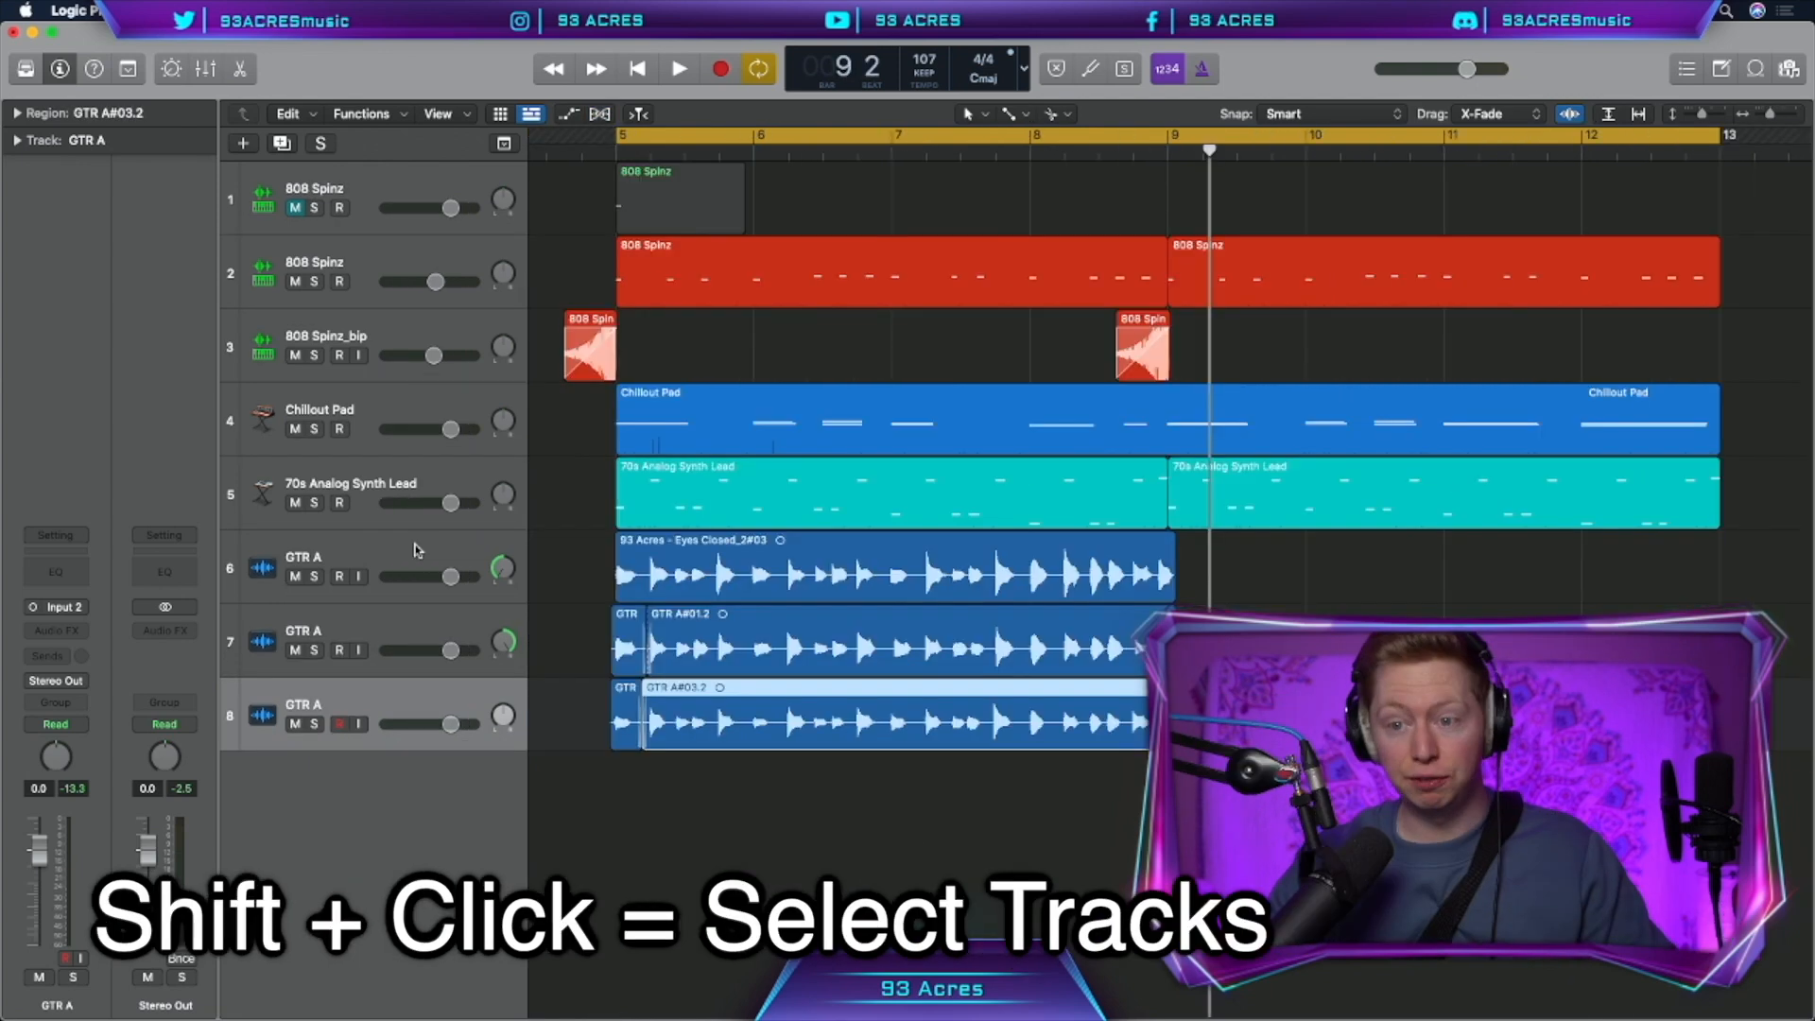
# Group the three GTR A tracks into a stack named GTR Group A and send it to the Large Hall reverb on Bus 3
pyautogui.keyDown('shift'); pyautogui.click(378, 718); pyautogui.keyUp('shift')
pyautogui.press('shift+super+g')
pyautogui.doubleClick(341, 555)
pyautogui.write('GTR Group A')
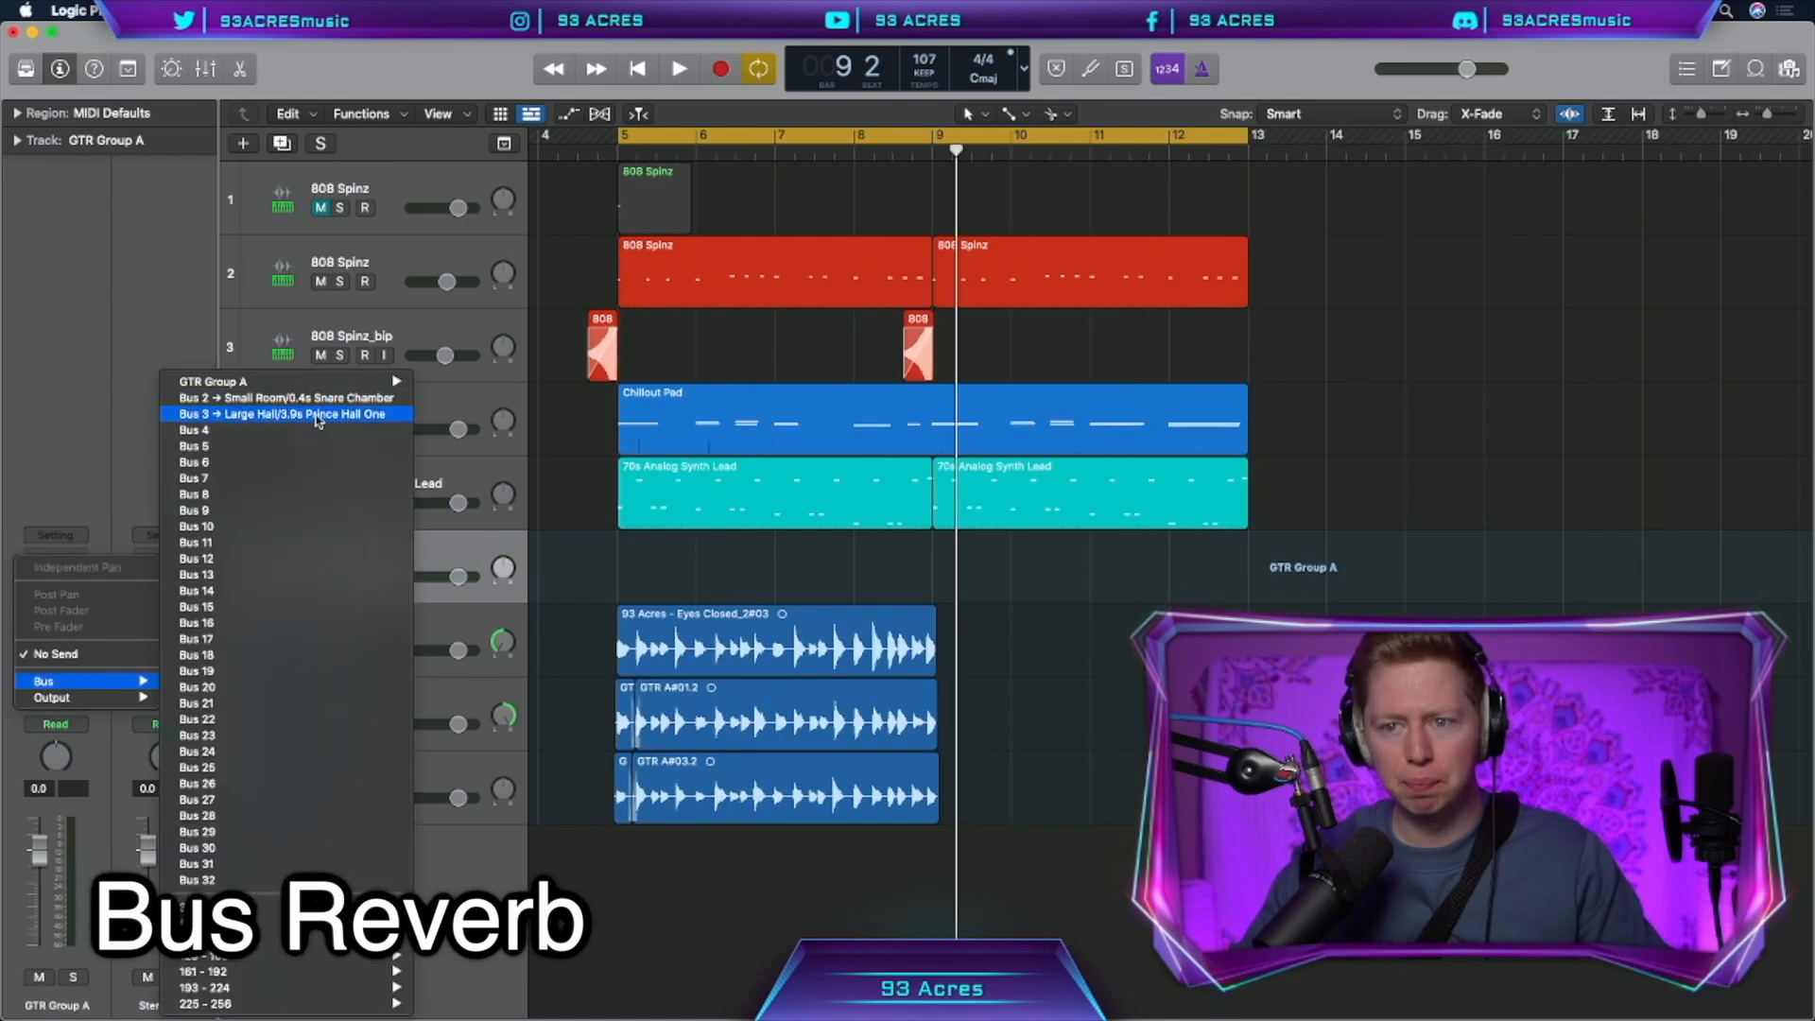
pyautogui.click(241, 410)
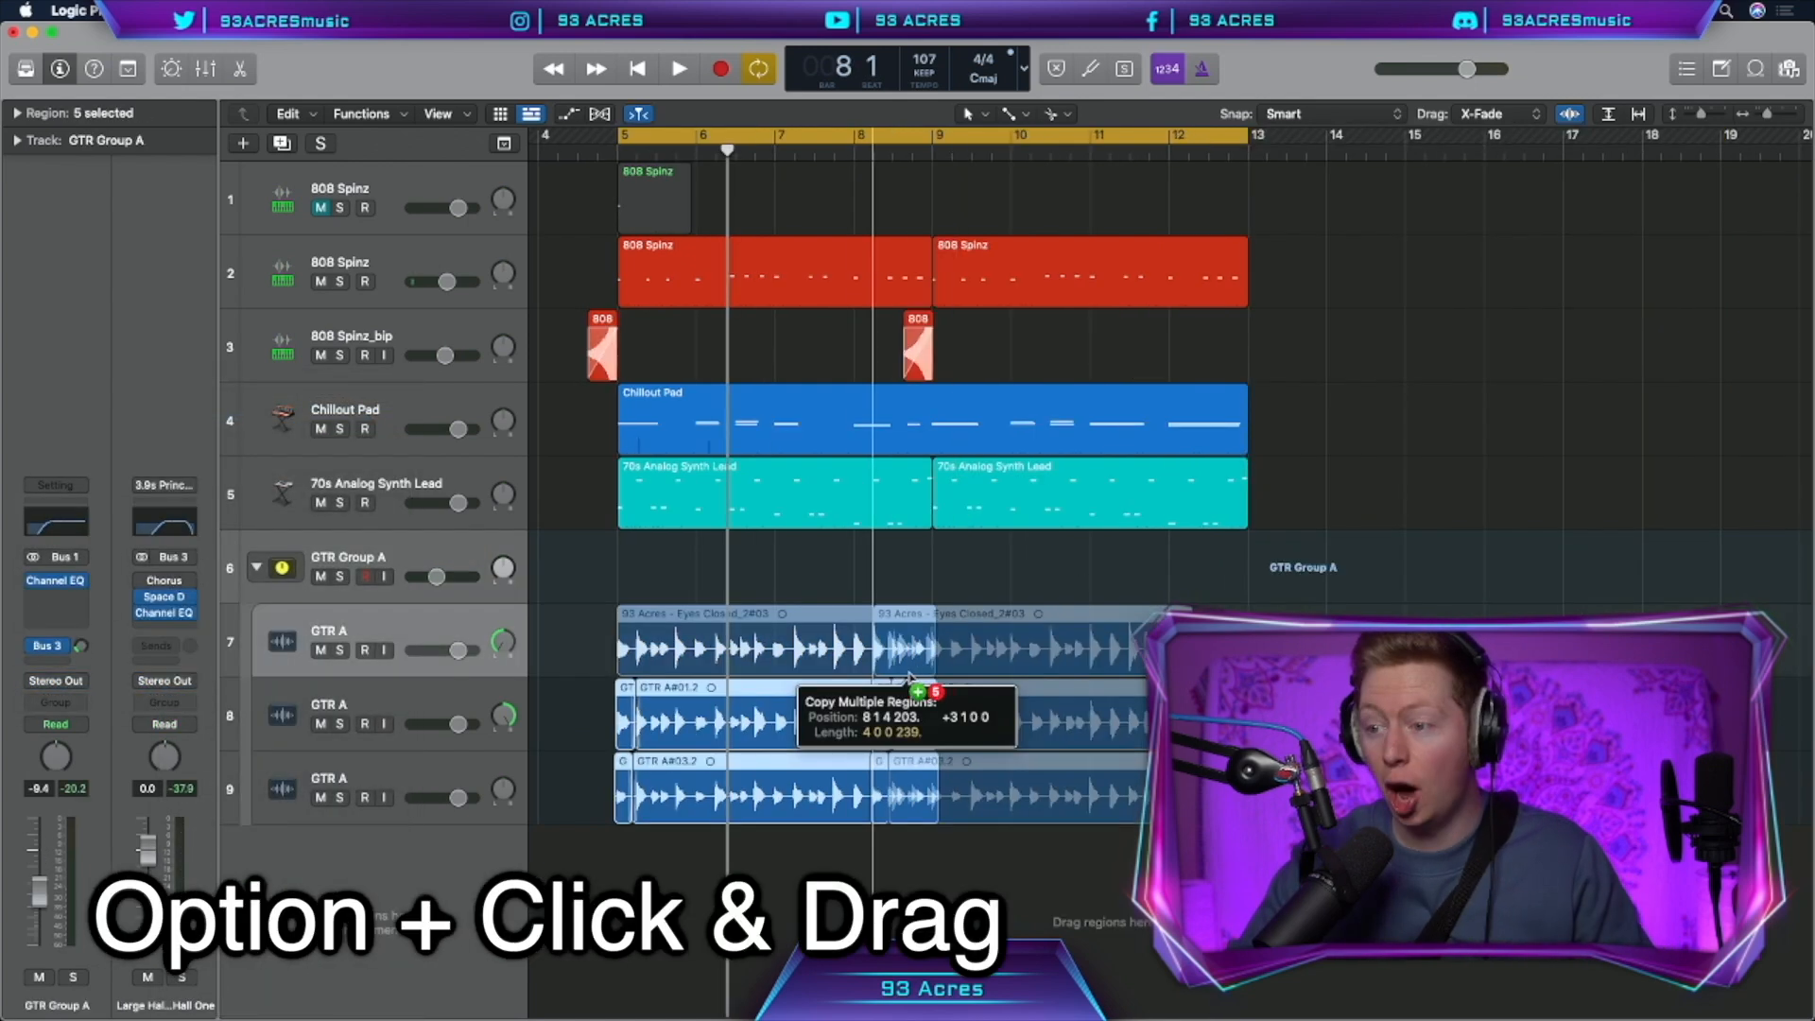
# Copy all GTR A regions so they repeat from bar 9, and close the guitar's Channel EQ
pyautogui.moveTo(940, 669); pyautogui.dragTo(996, 669)
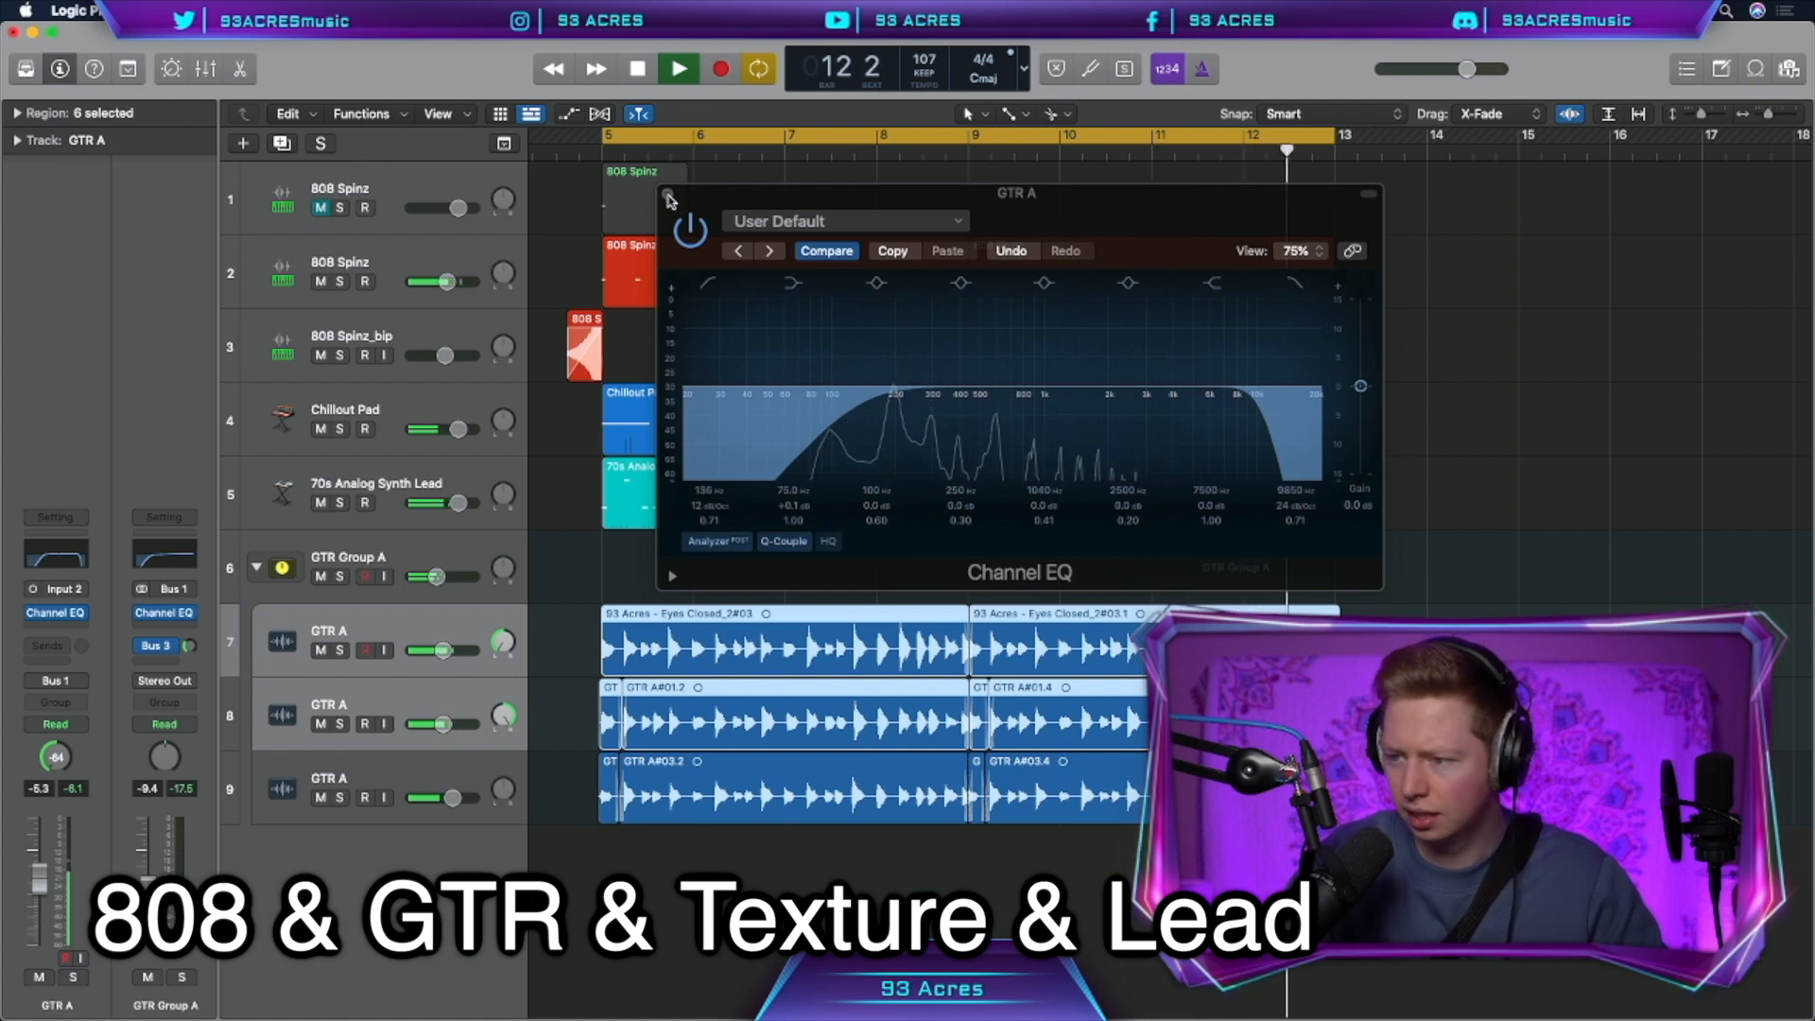
pyautogui.click(669, 199)
pyautogui.press('space')
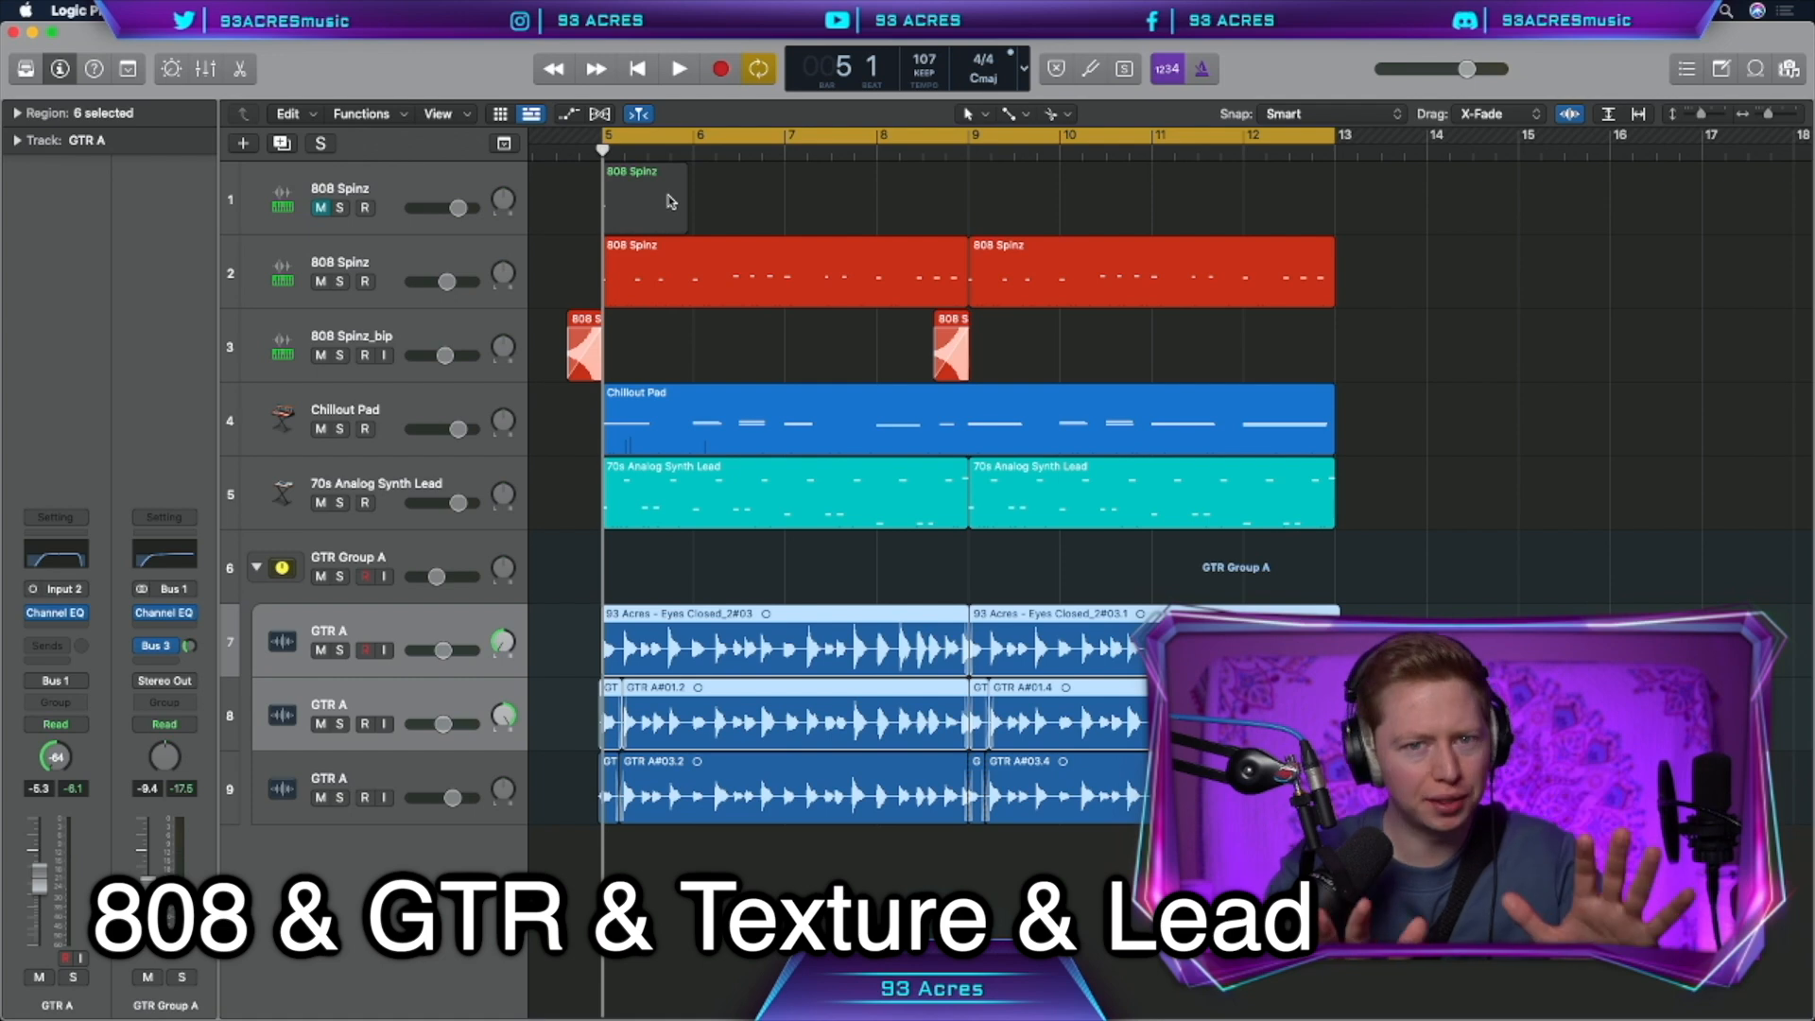
# Duplicate the GTR Group A stack as GTR Group B and record the plectrum guitar part on its GTR B tracks
pyautogui.click(421, 553)
pyautogui.press('super+d')
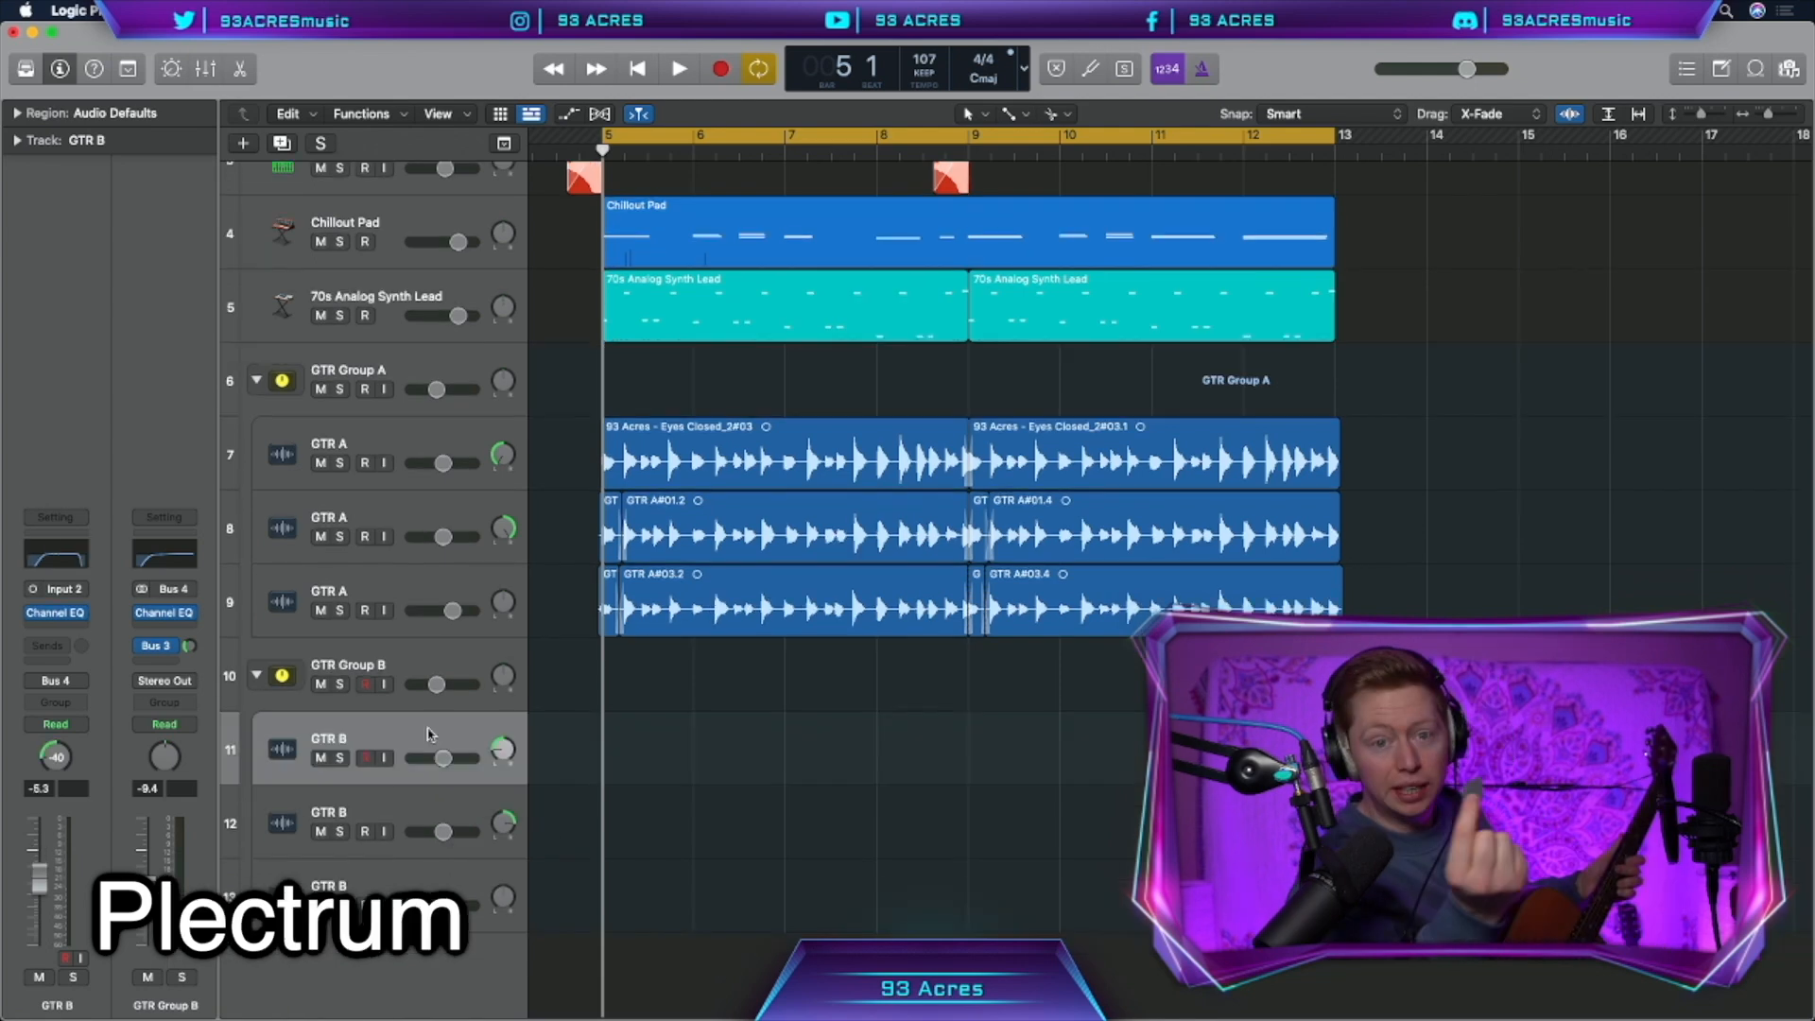
pyautogui.press('r')
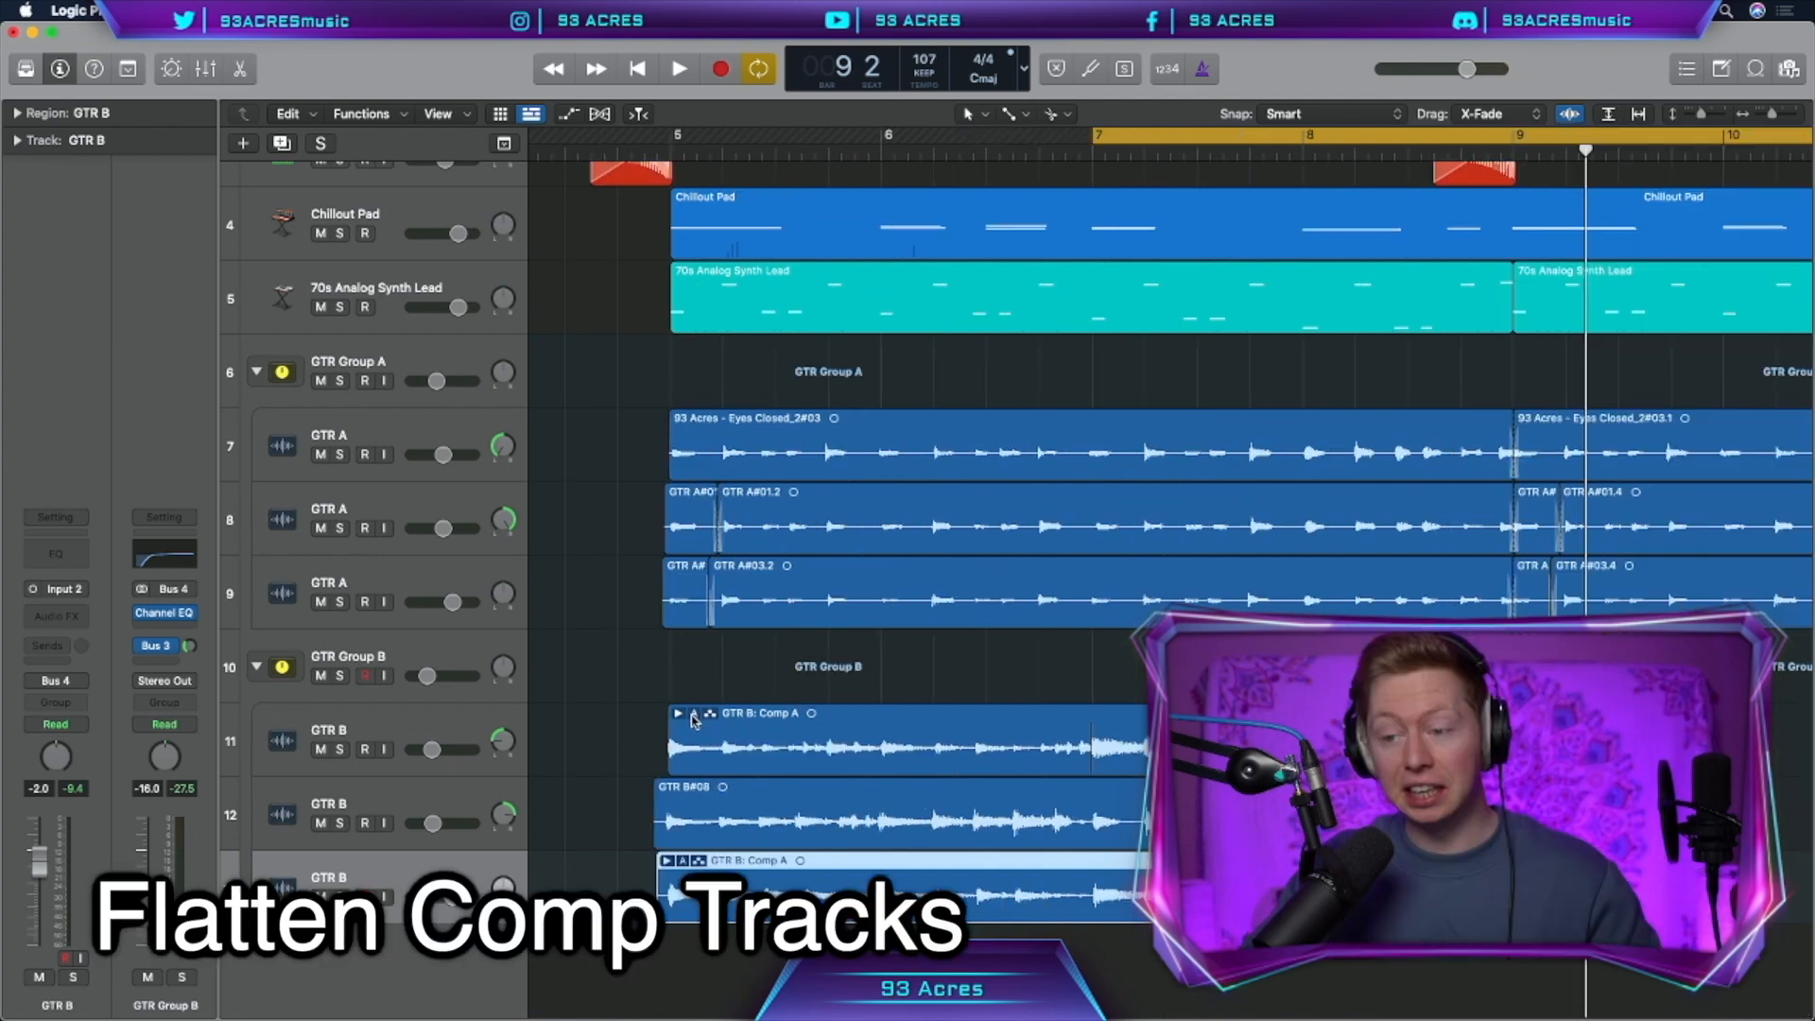
# Flatten the GTR B comps and copy the six GTR B regions to bar 9, aligned with the GTR A repeat
pyautogui.click(695, 712)
pyautogui.click(749, 855)
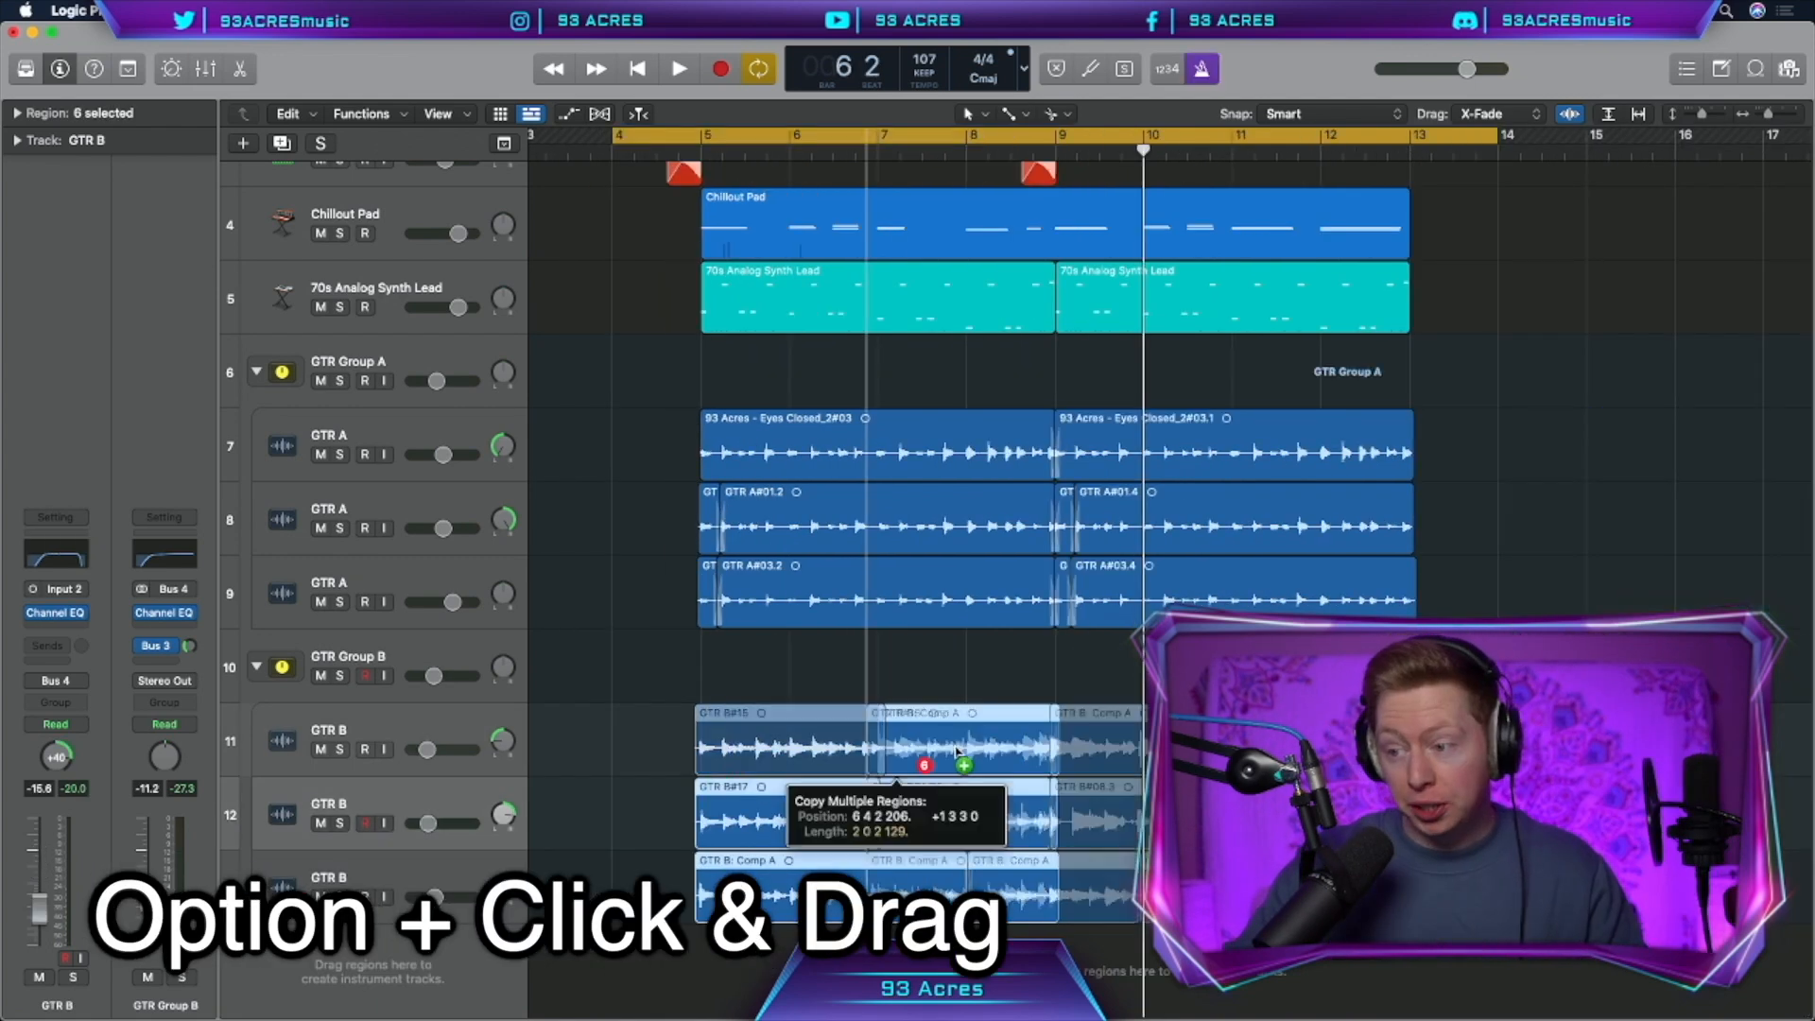
pyautogui.moveTo(915, 750); pyautogui.dragTo(976, 770)
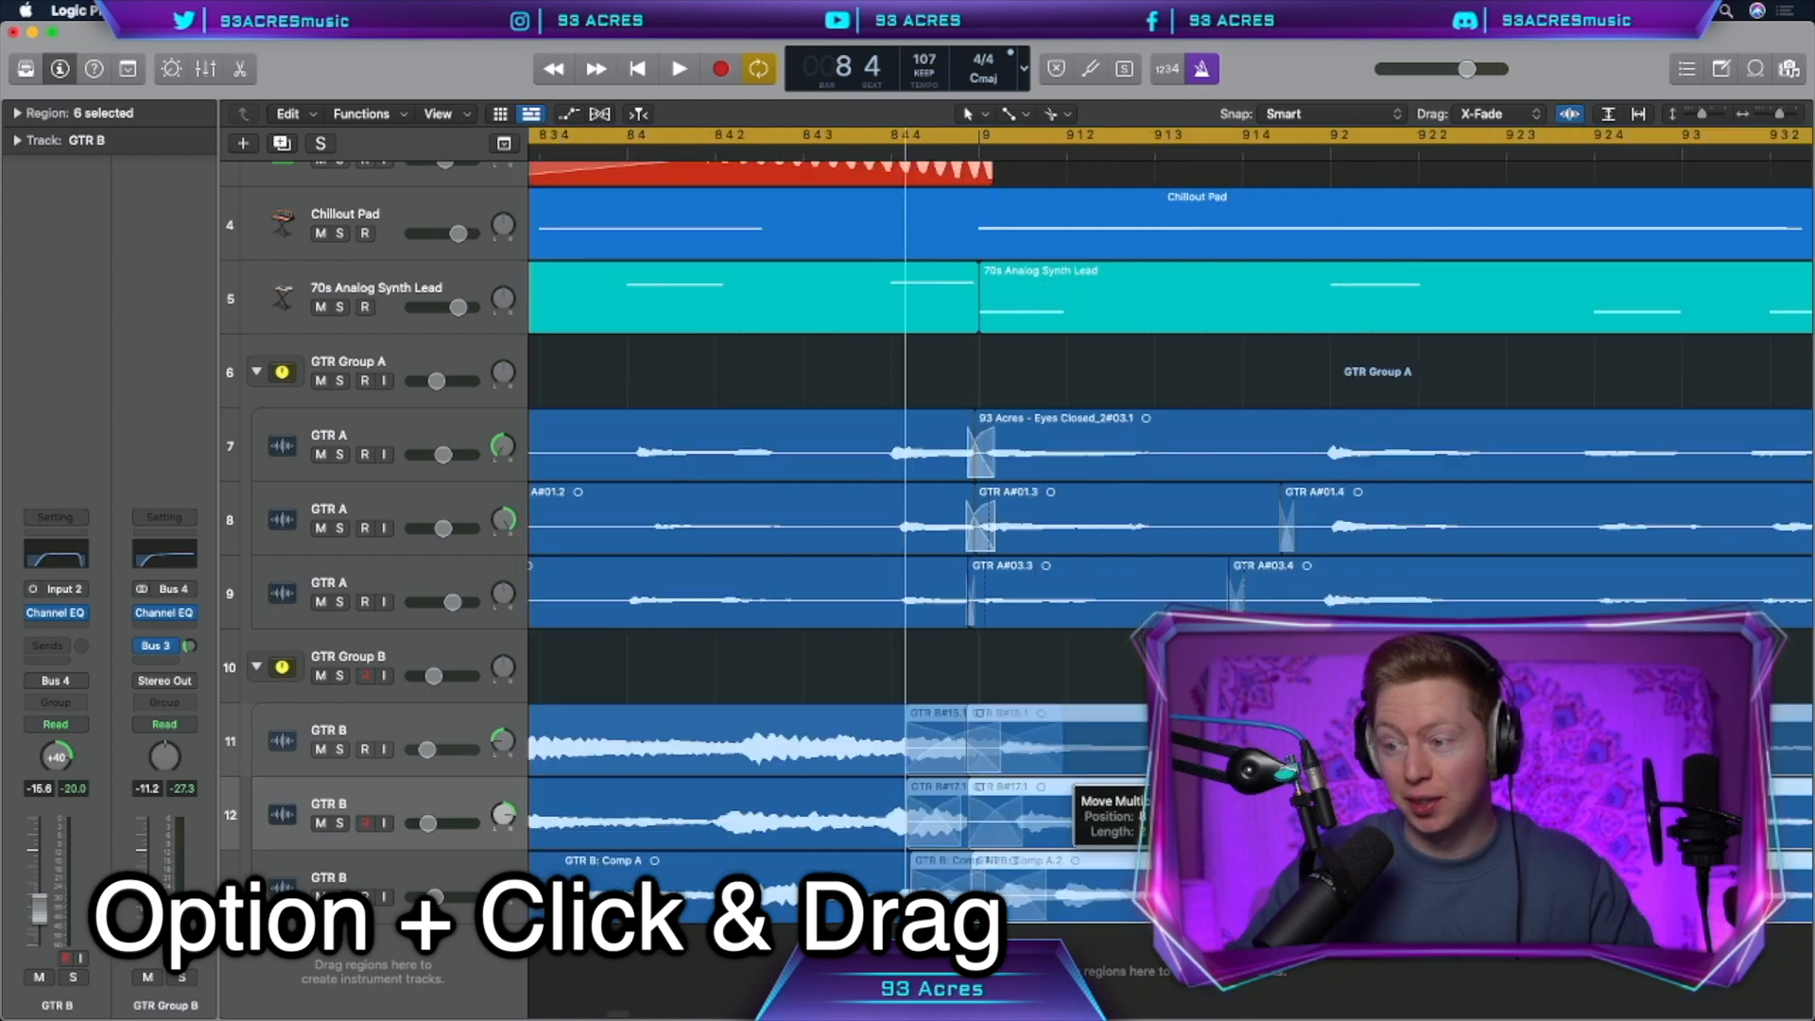
pyautogui.moveTo(1066, 794); pyautogui.dragTo(1053, 690)
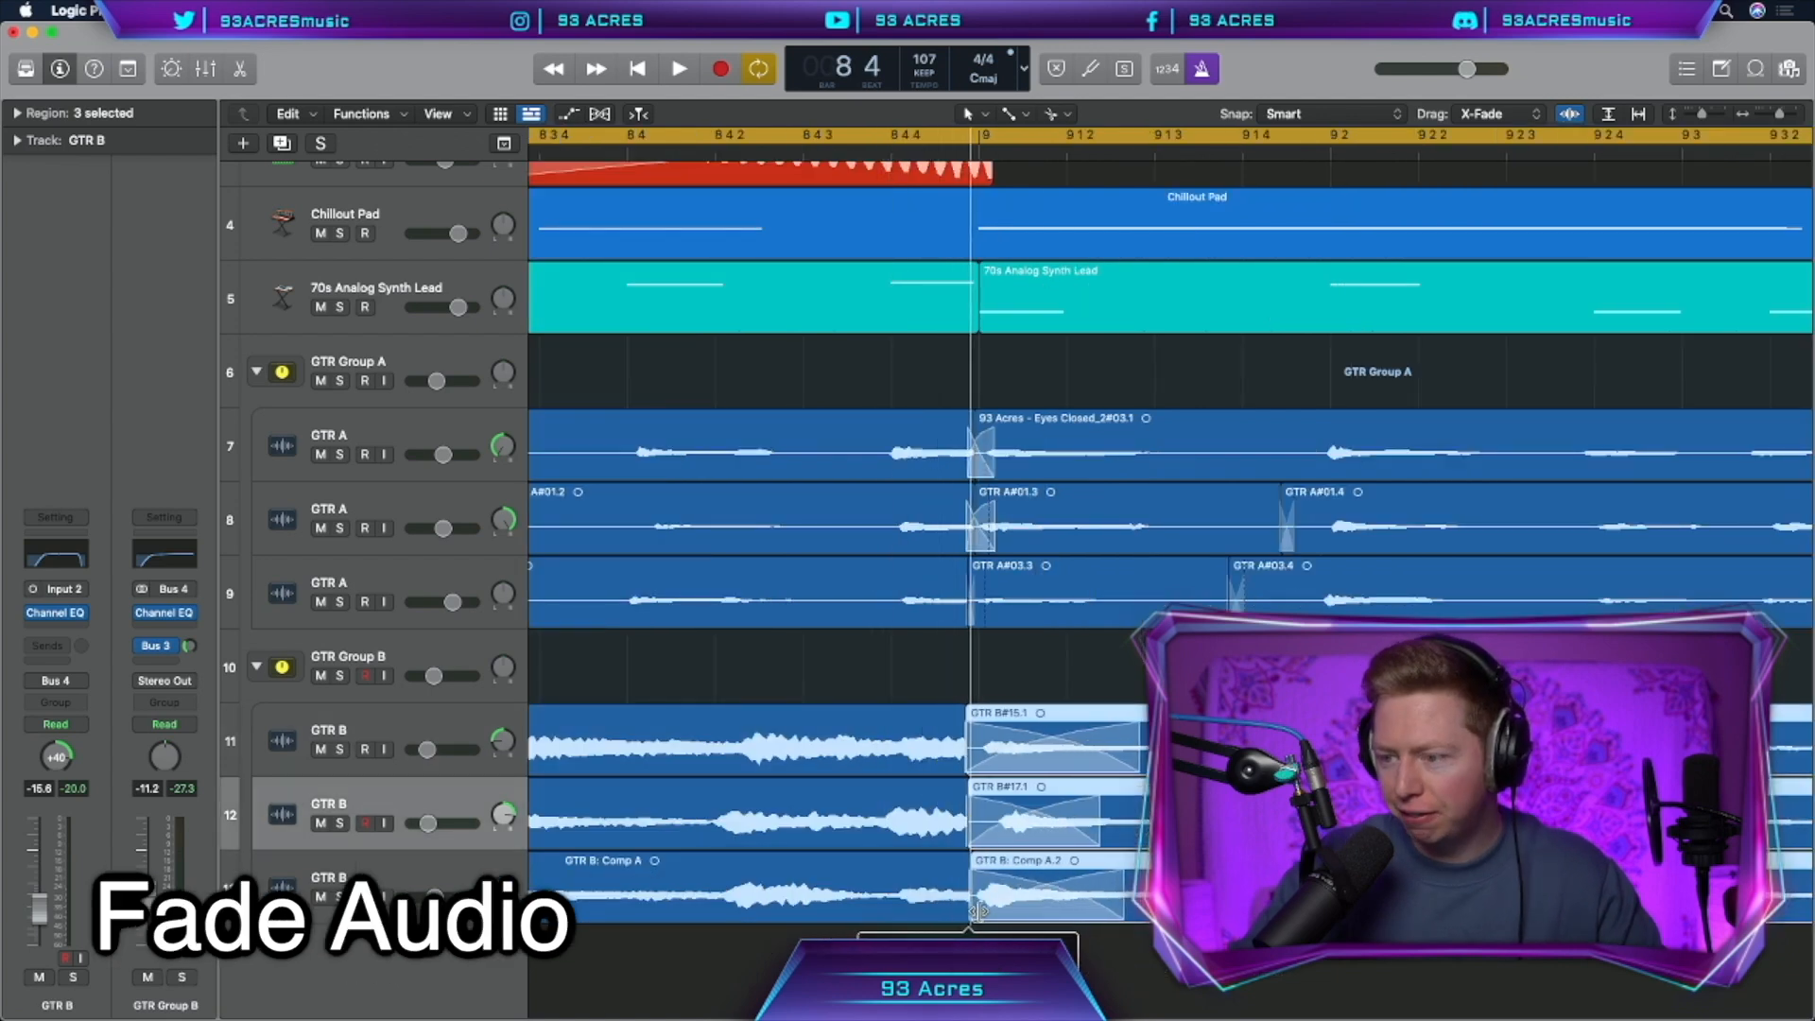
pyautogui.press('space')
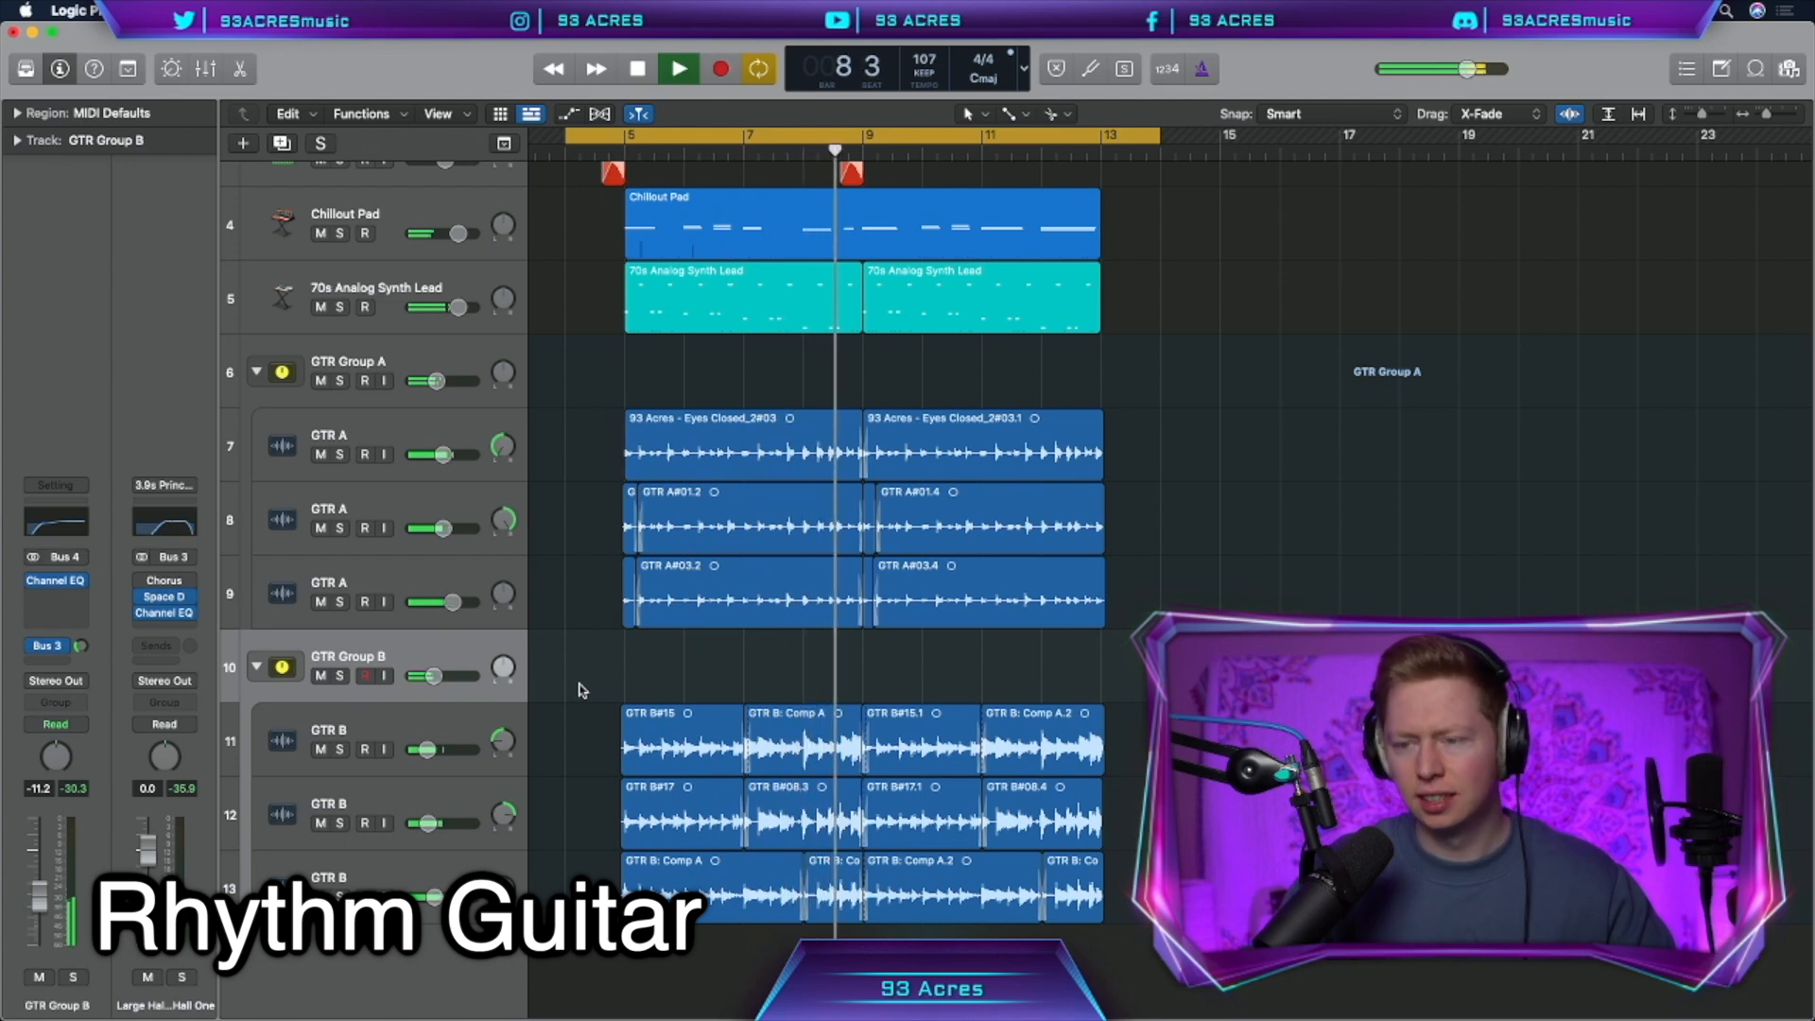
pyautogui.press('space')
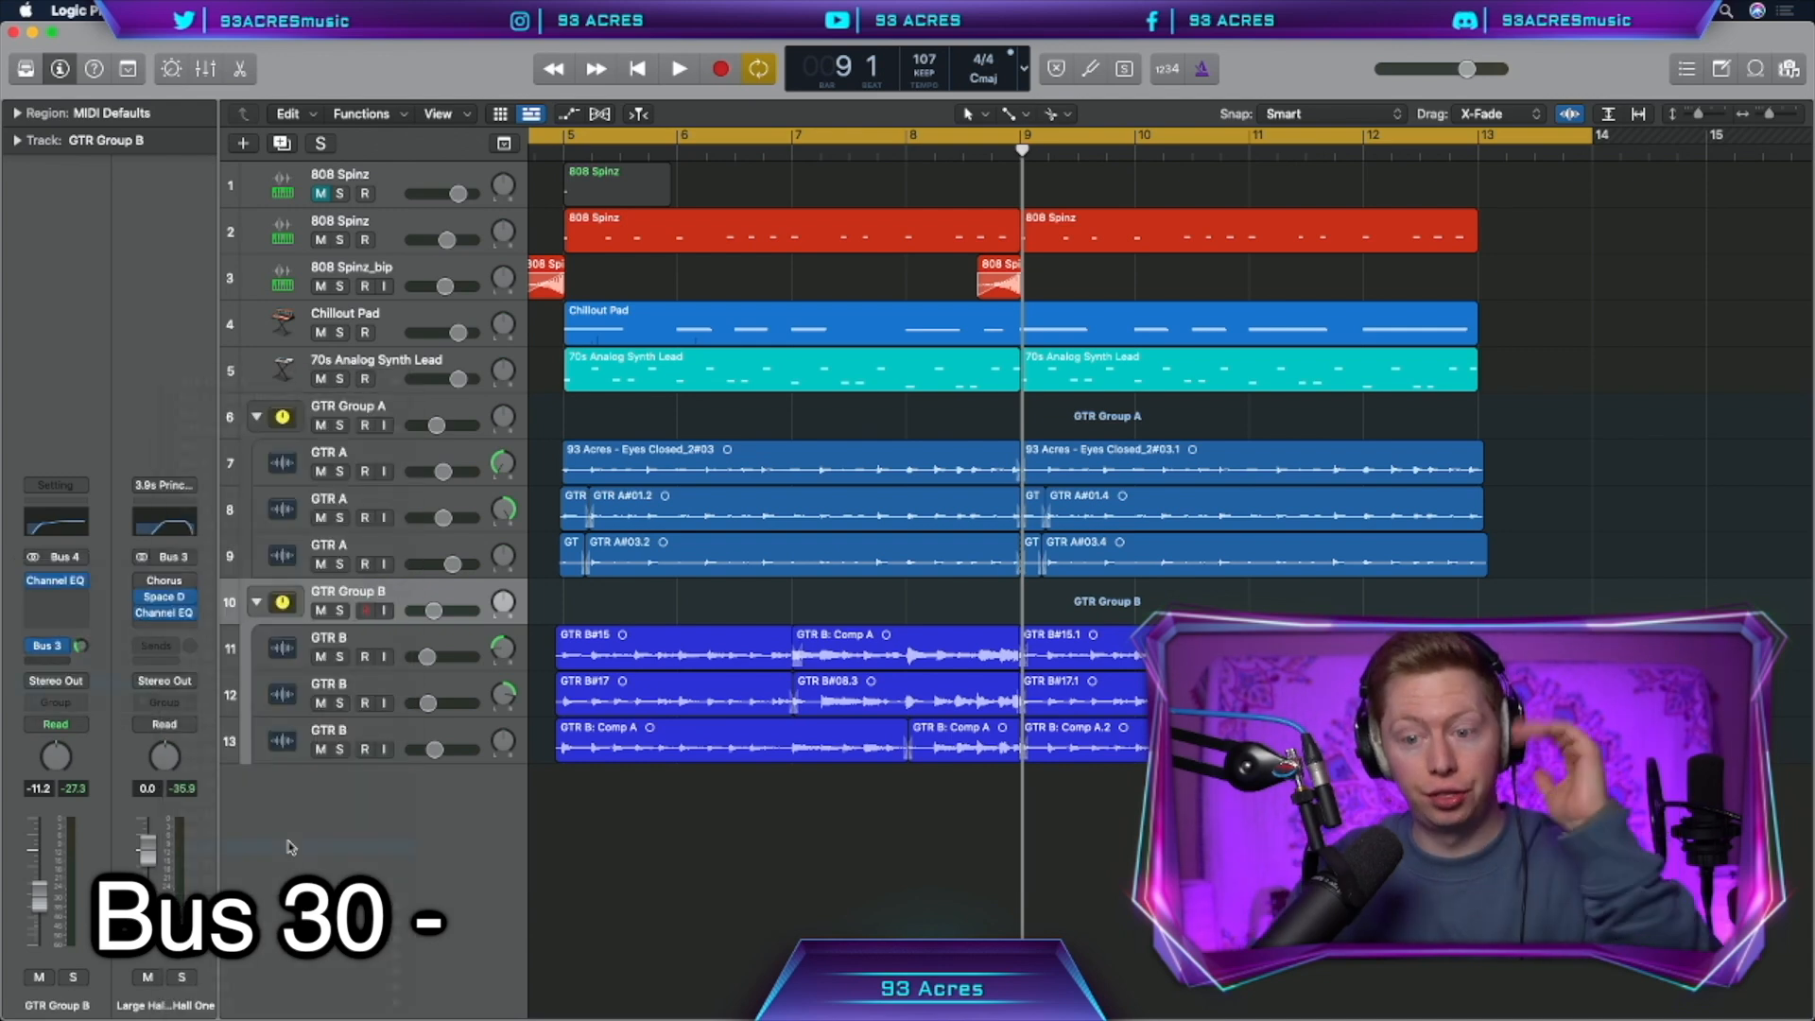
# Send GTR Group B to Bus 30 and insert a stereo Chorus with the Guitar Summer preset on that bus
pyautogui.click(164, 591)
pyautogui.moveTo(216, 884)
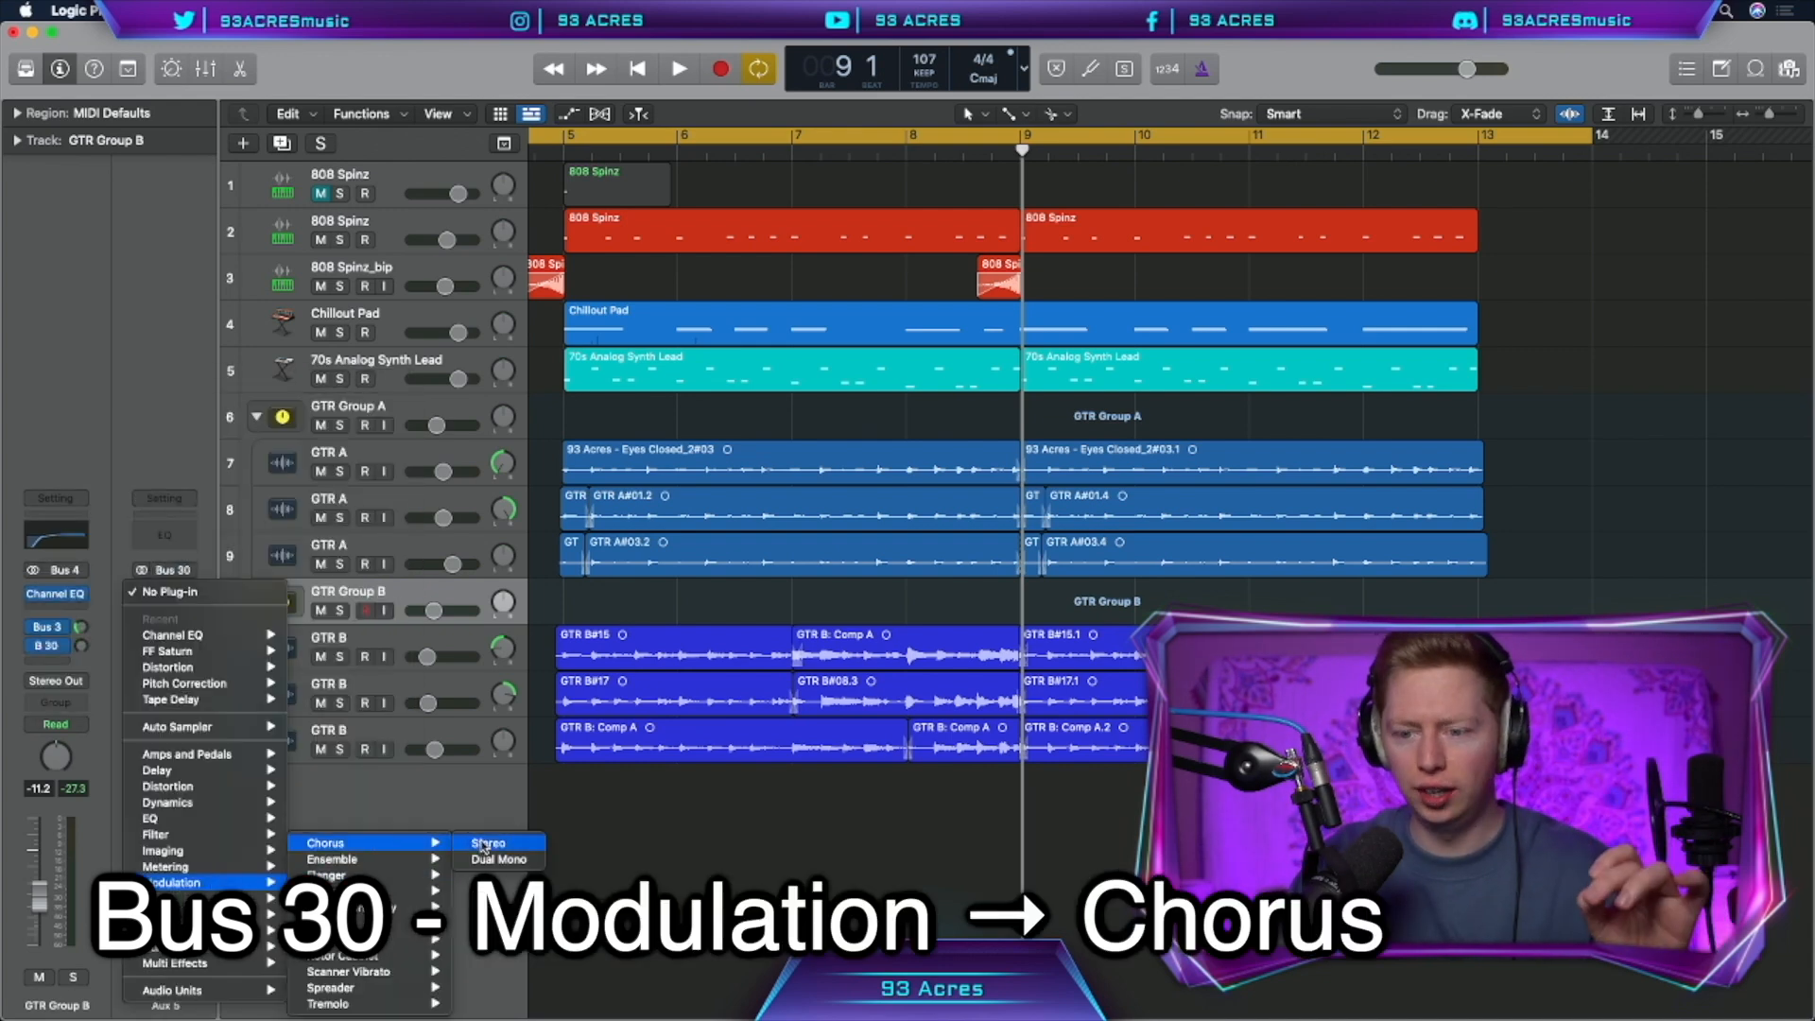
pyautogui.click(326, 843)
pyautogui.click(753, 292)
pyautogui.click(756, 661)
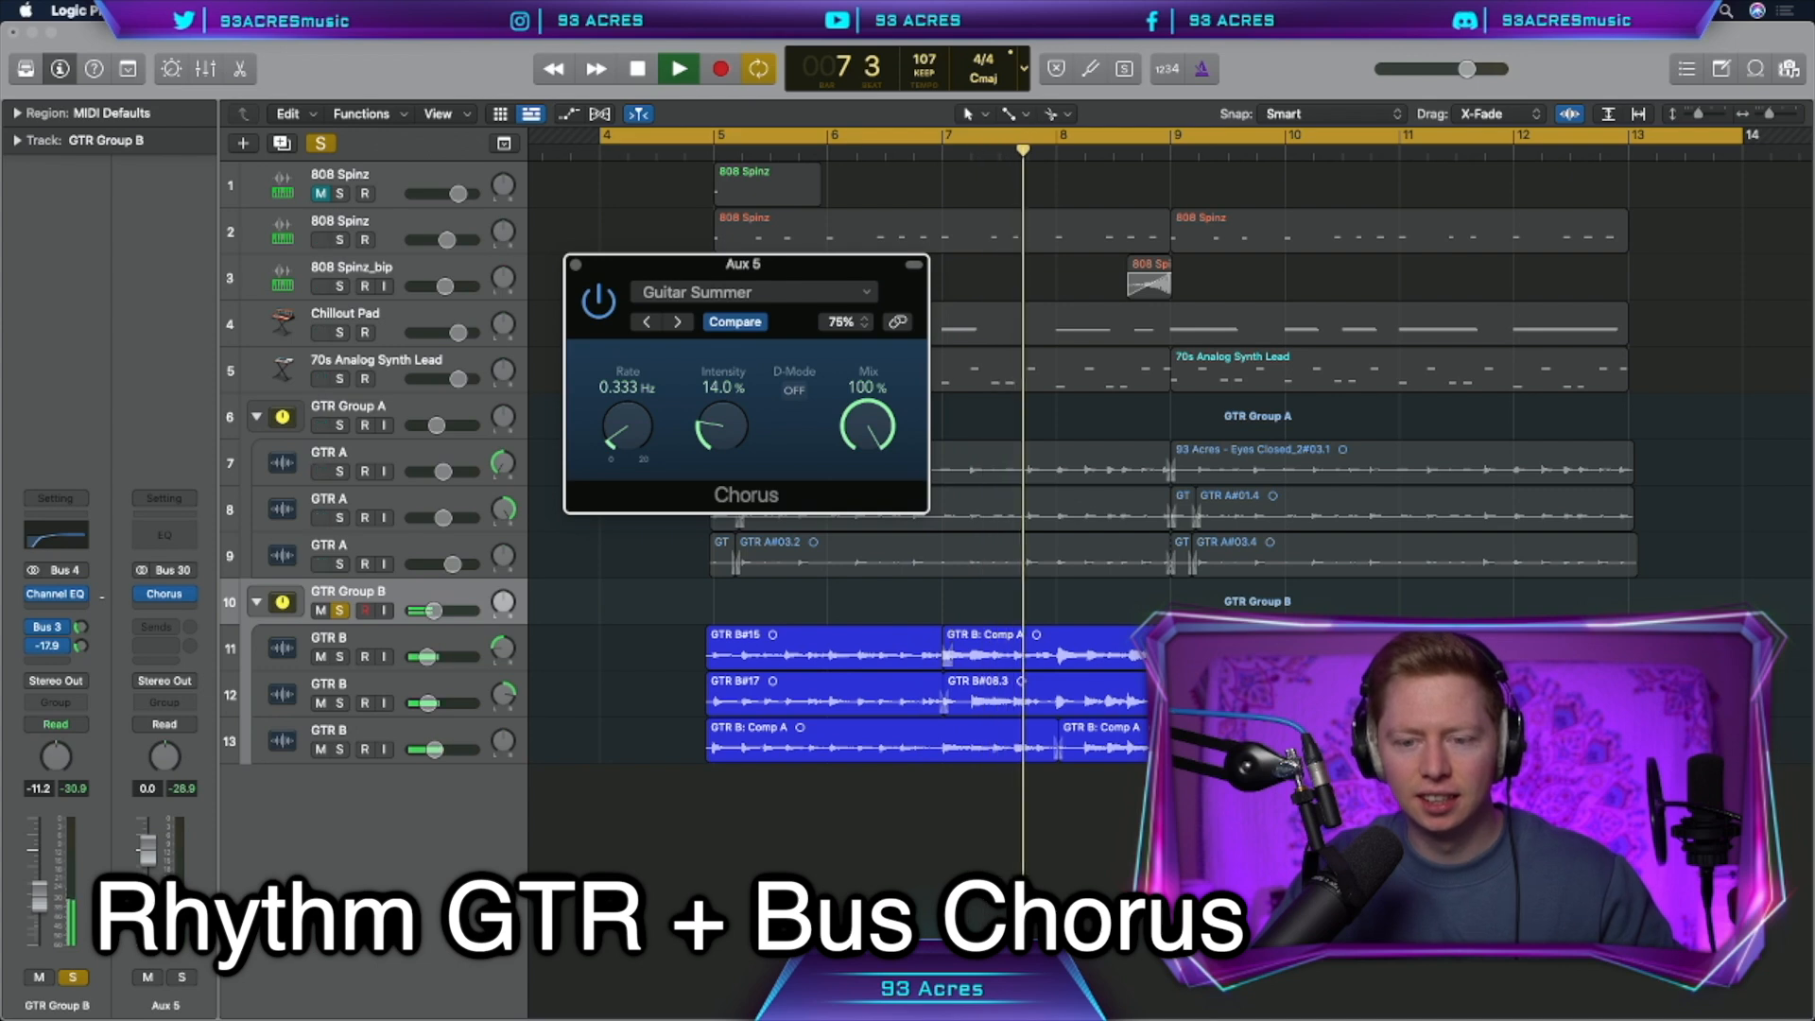
pyautogui.press('super+w')
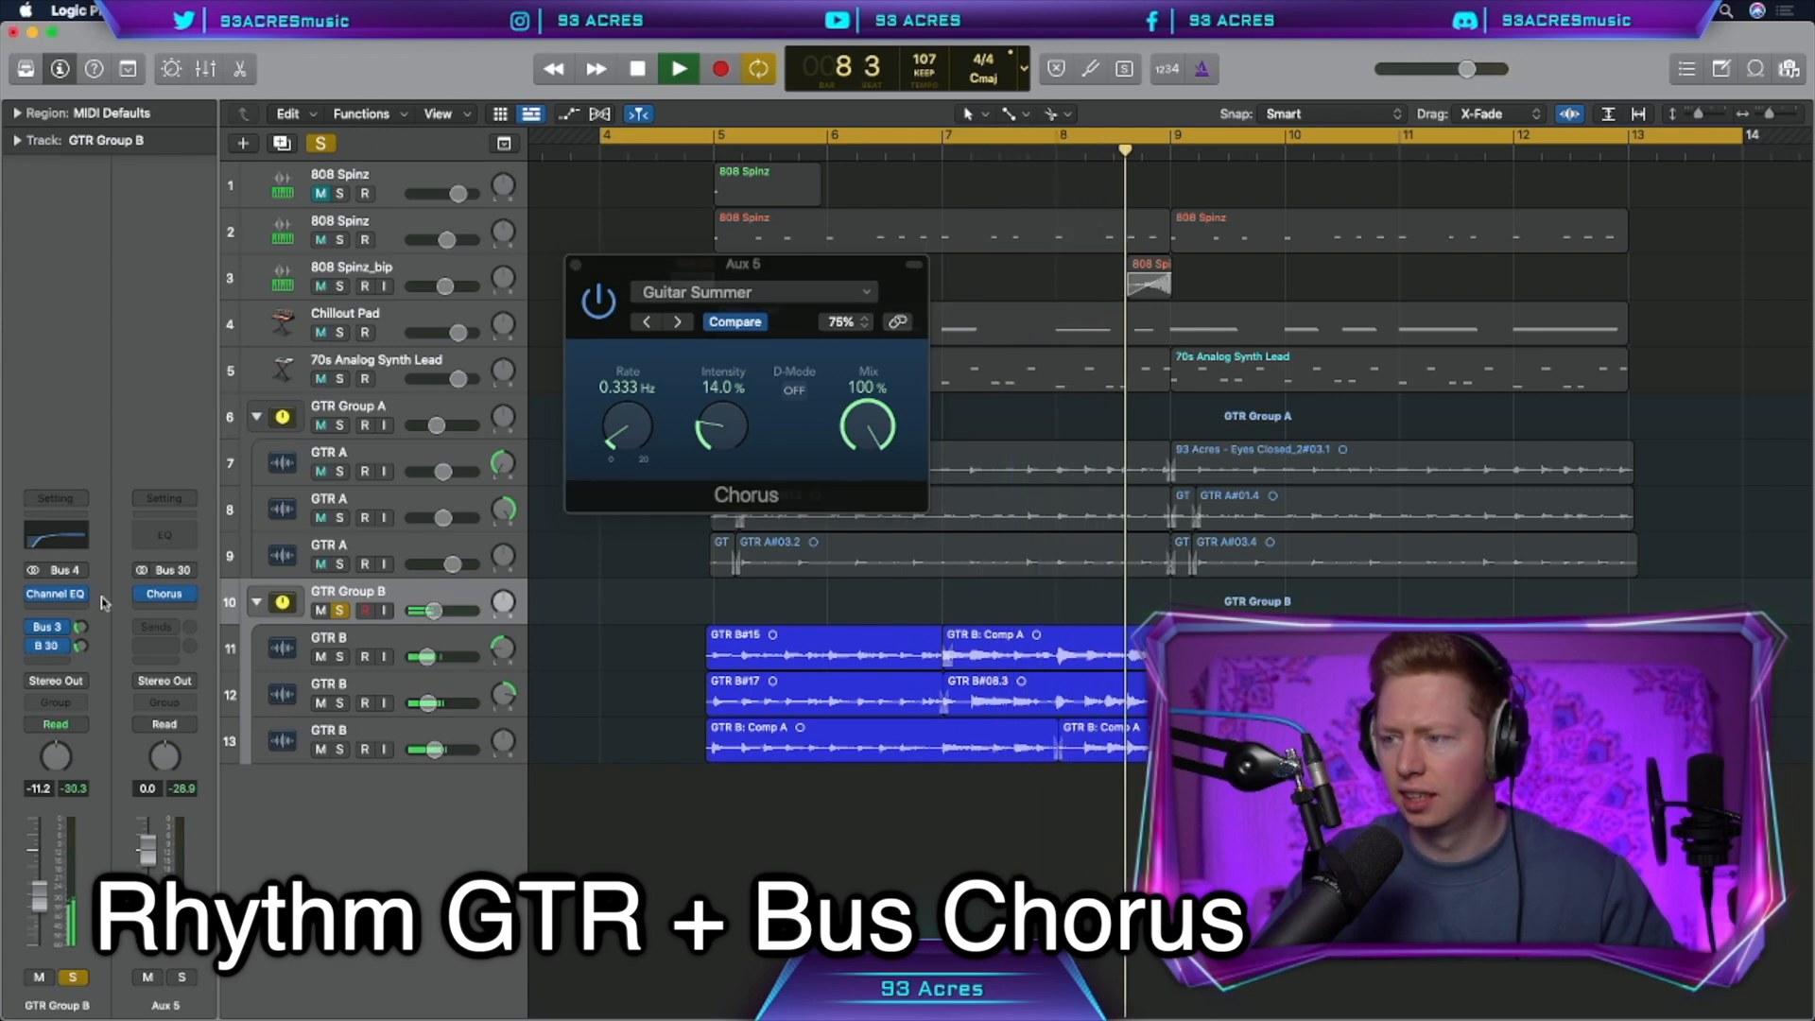
pyautogui.press('space')
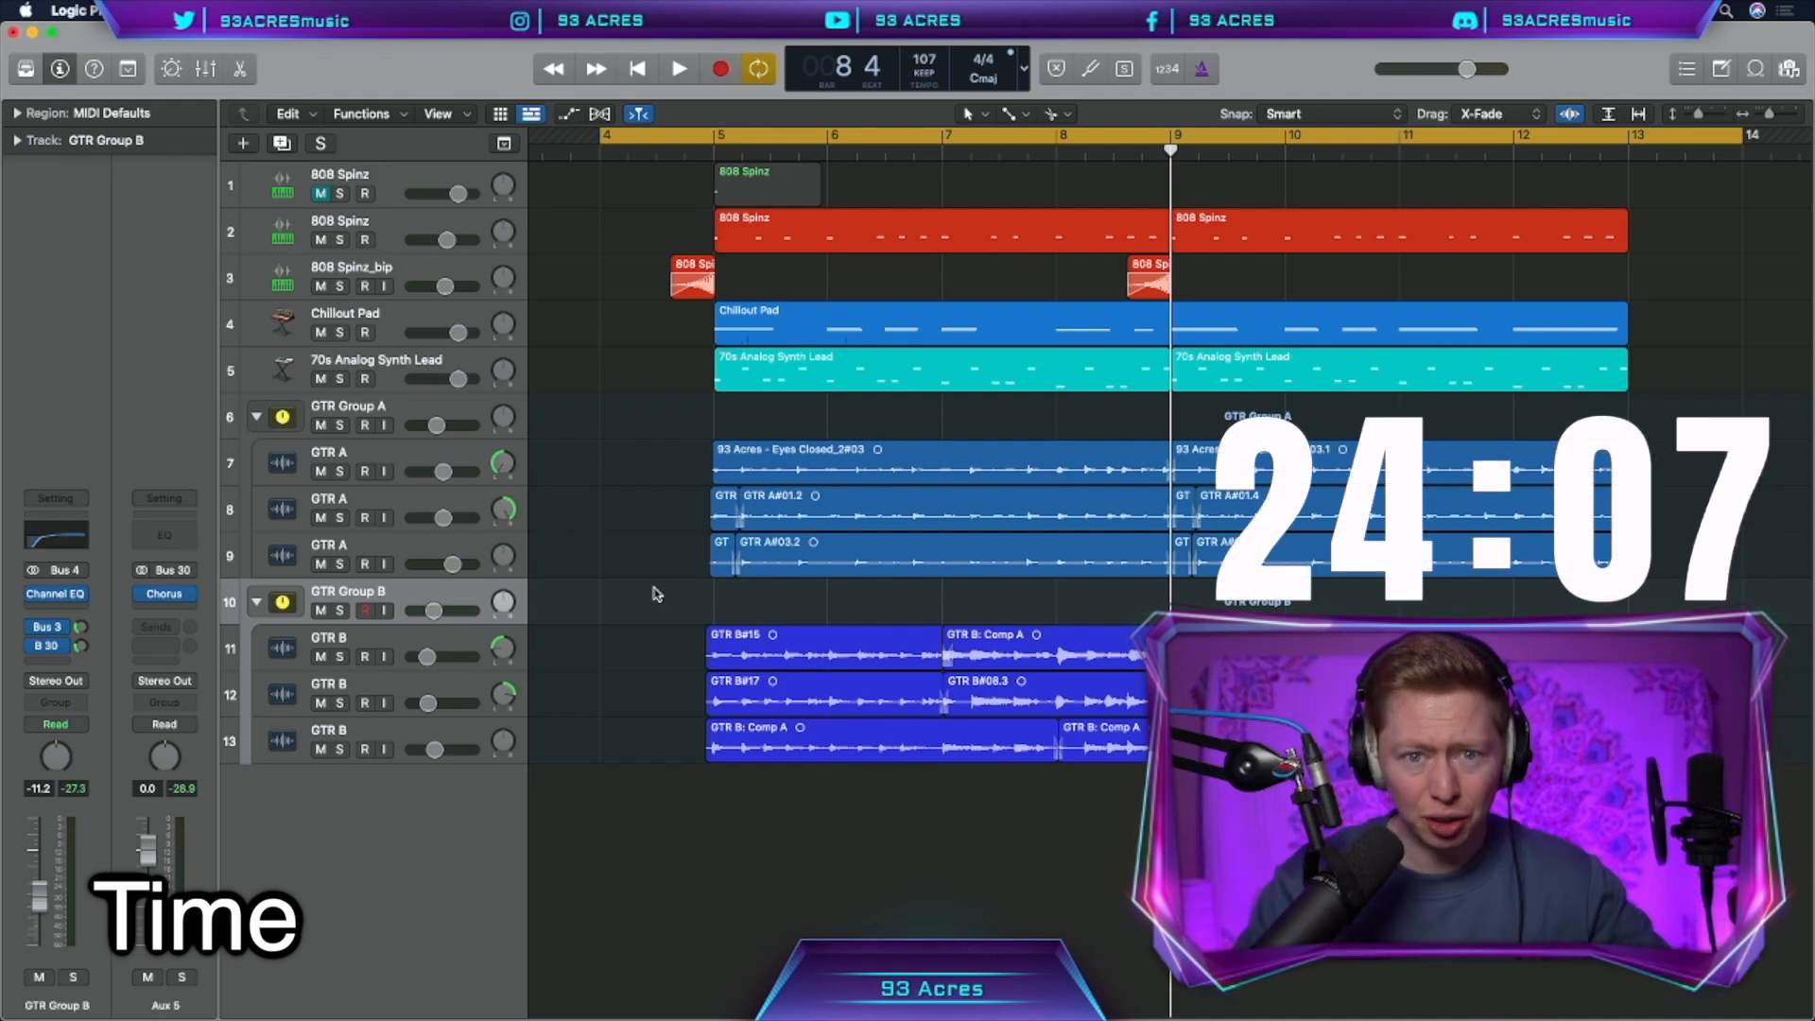
# Add a software instrument track with Ultrabeat's Boutique 909 kit and record a Kick 1 pattern following the 808 rhythm
pyautogui.press('alt+super+n')
pyautogui.click(715, 75)
pyautogui.press('Return')
pyautogui.click(86, 579)
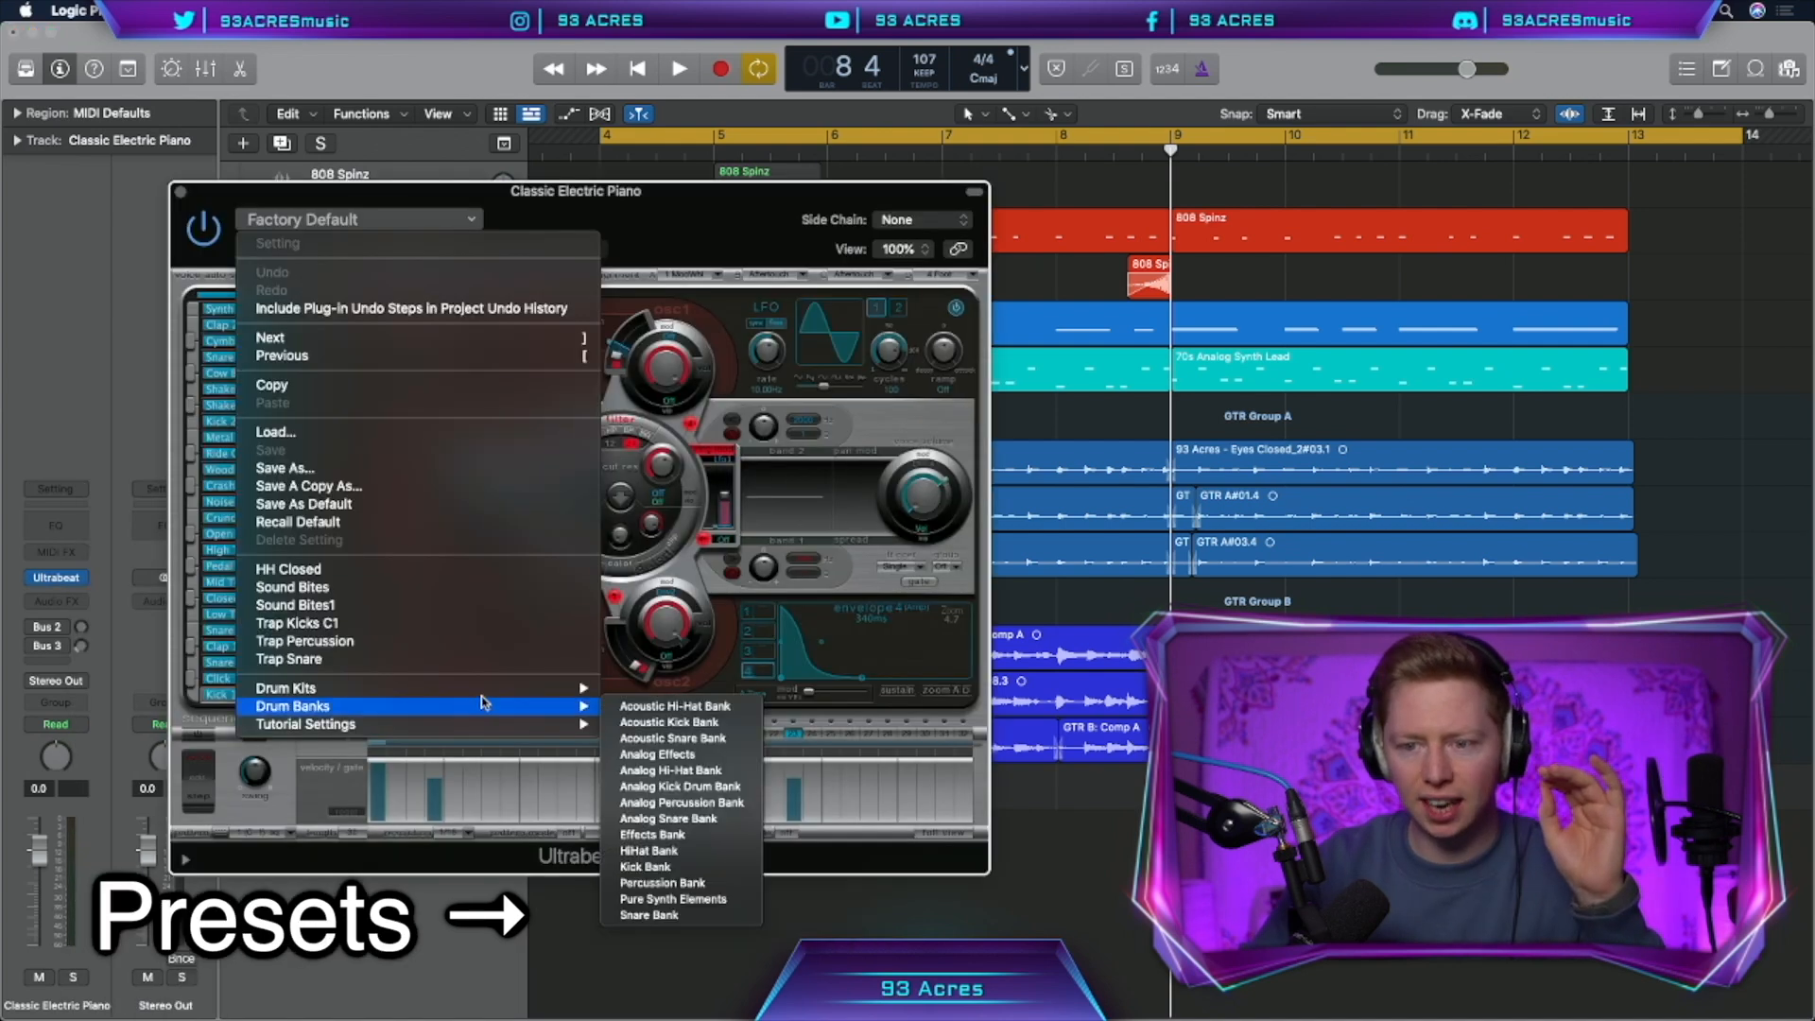
pyautogui.moveTo(491, 691)
pyautogui.click(686, 131)
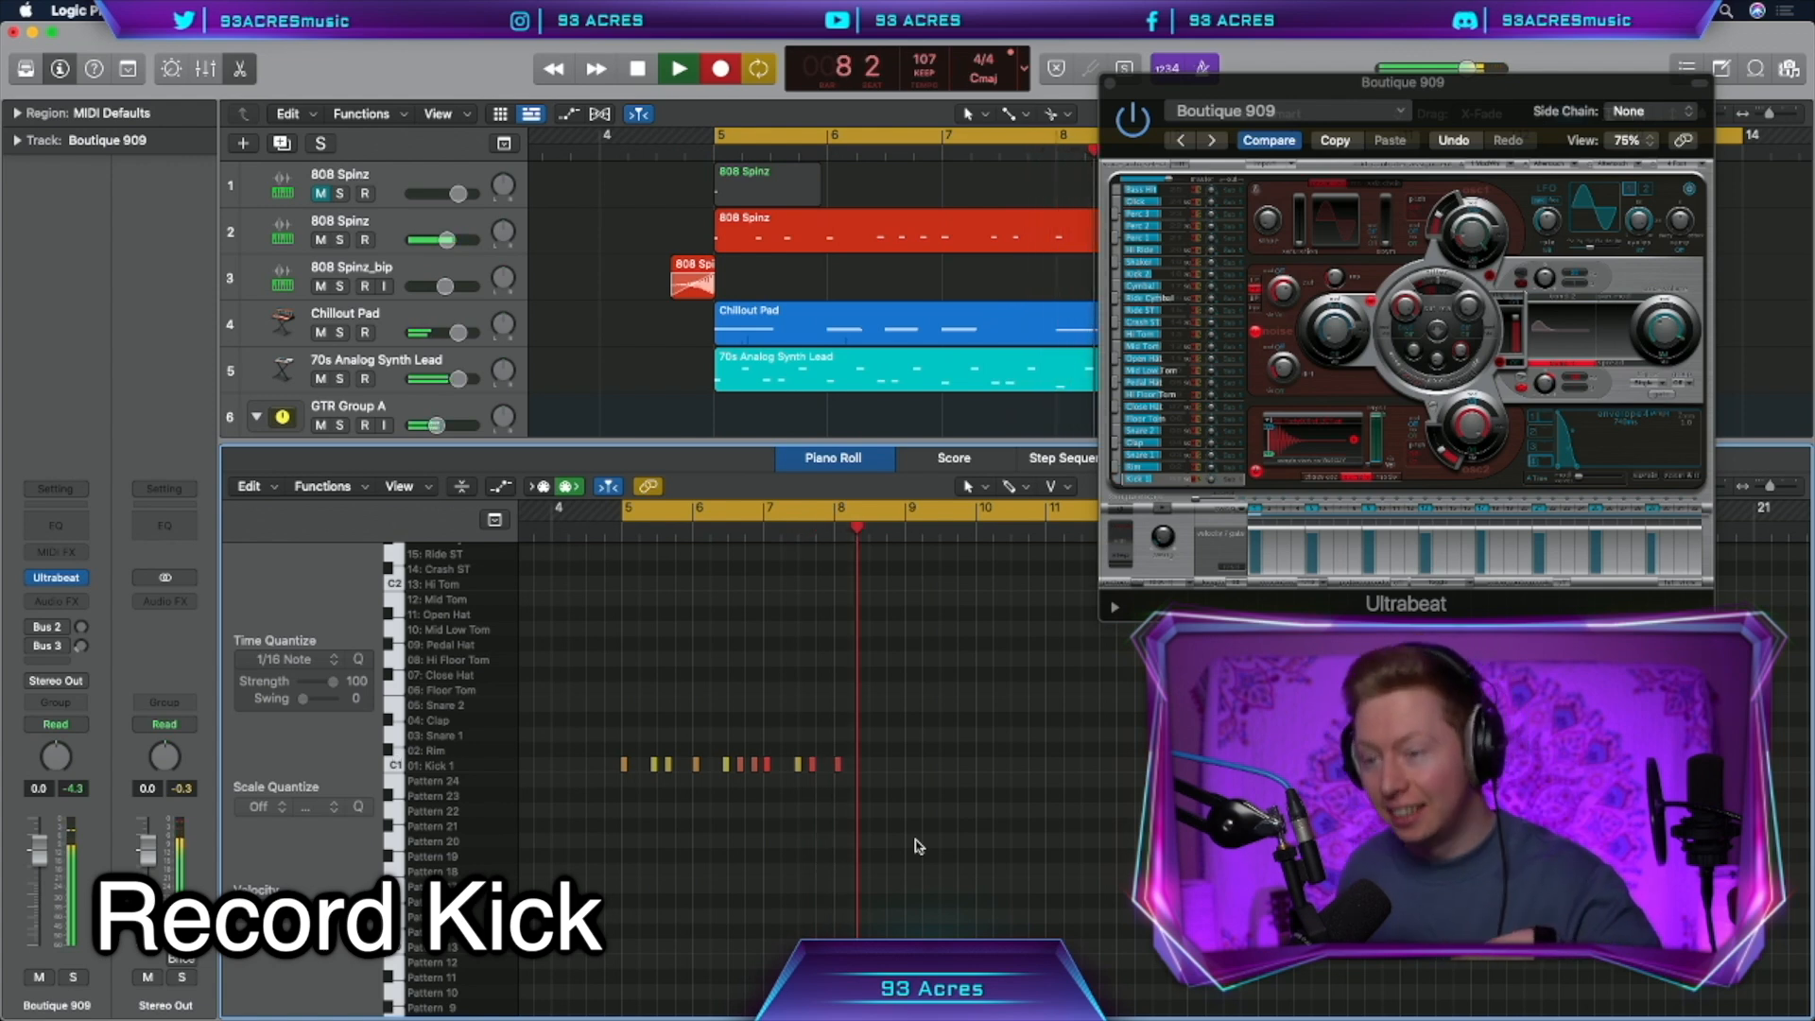
pyautogui.press('space')
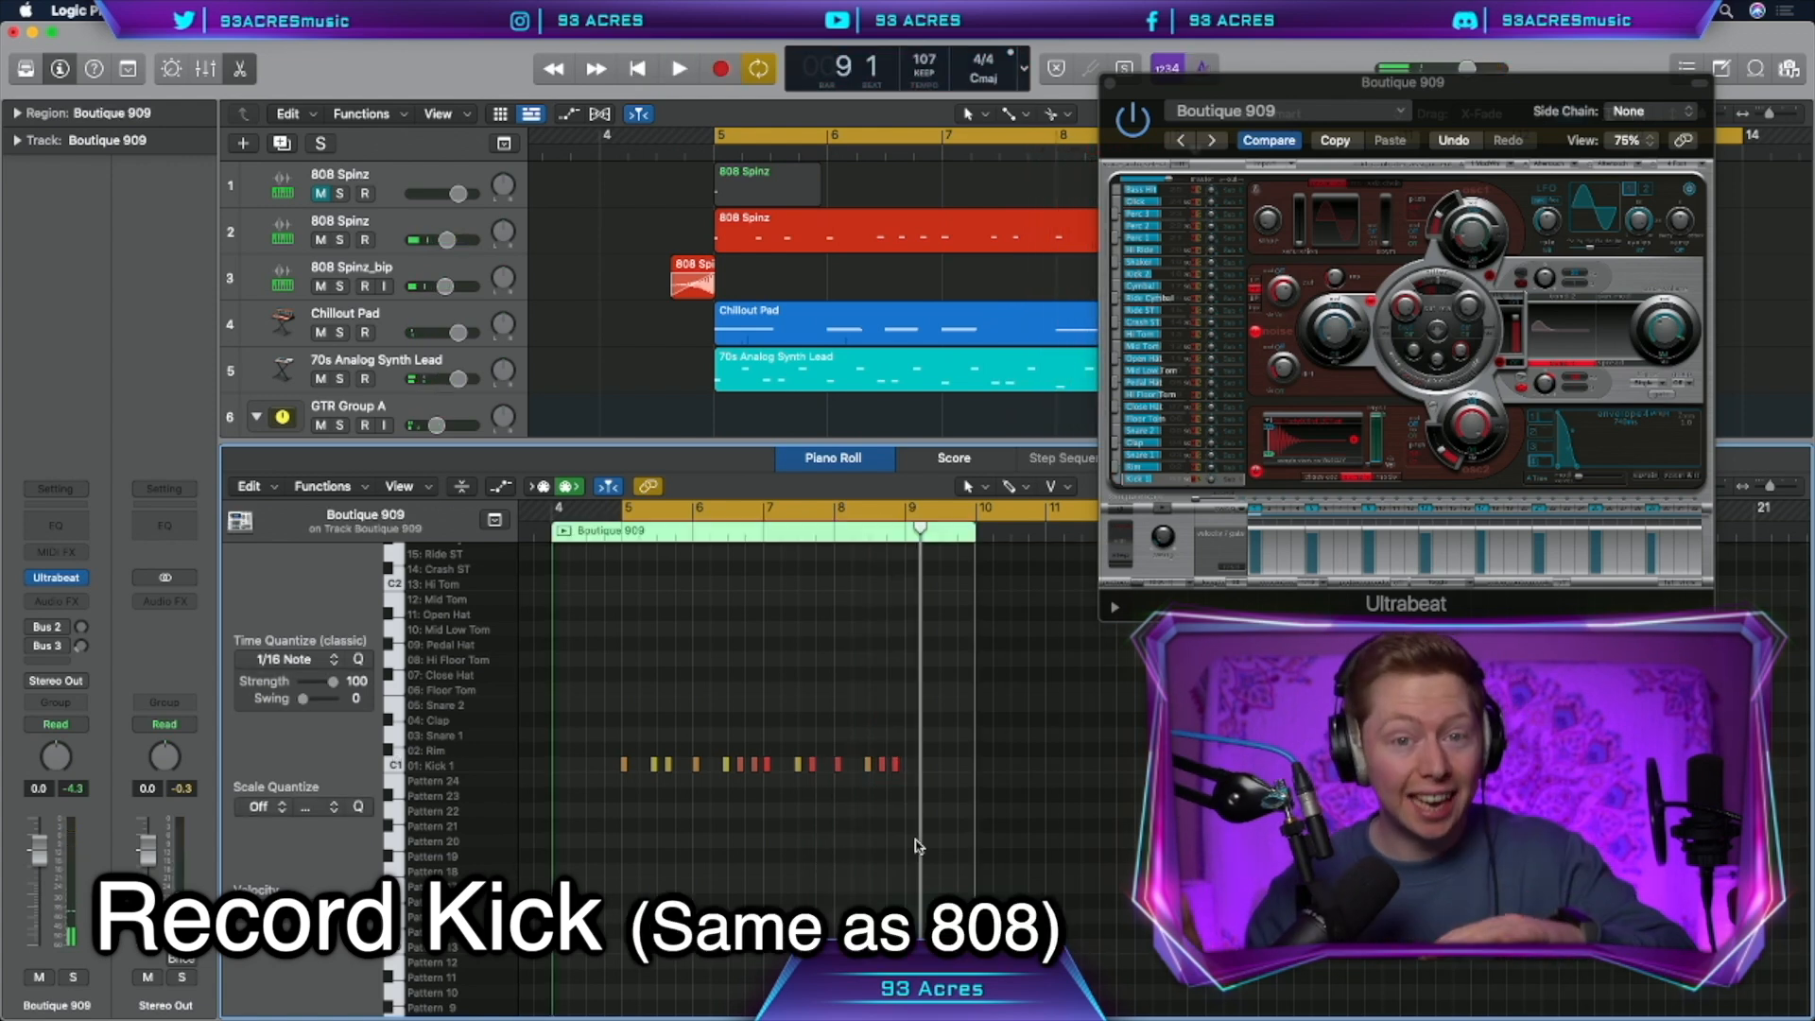
# Raise all the Kick 1 notes to the same high velocity and repeat the Boutique 909 region once from bar 9
pyautogui.press('super+a')
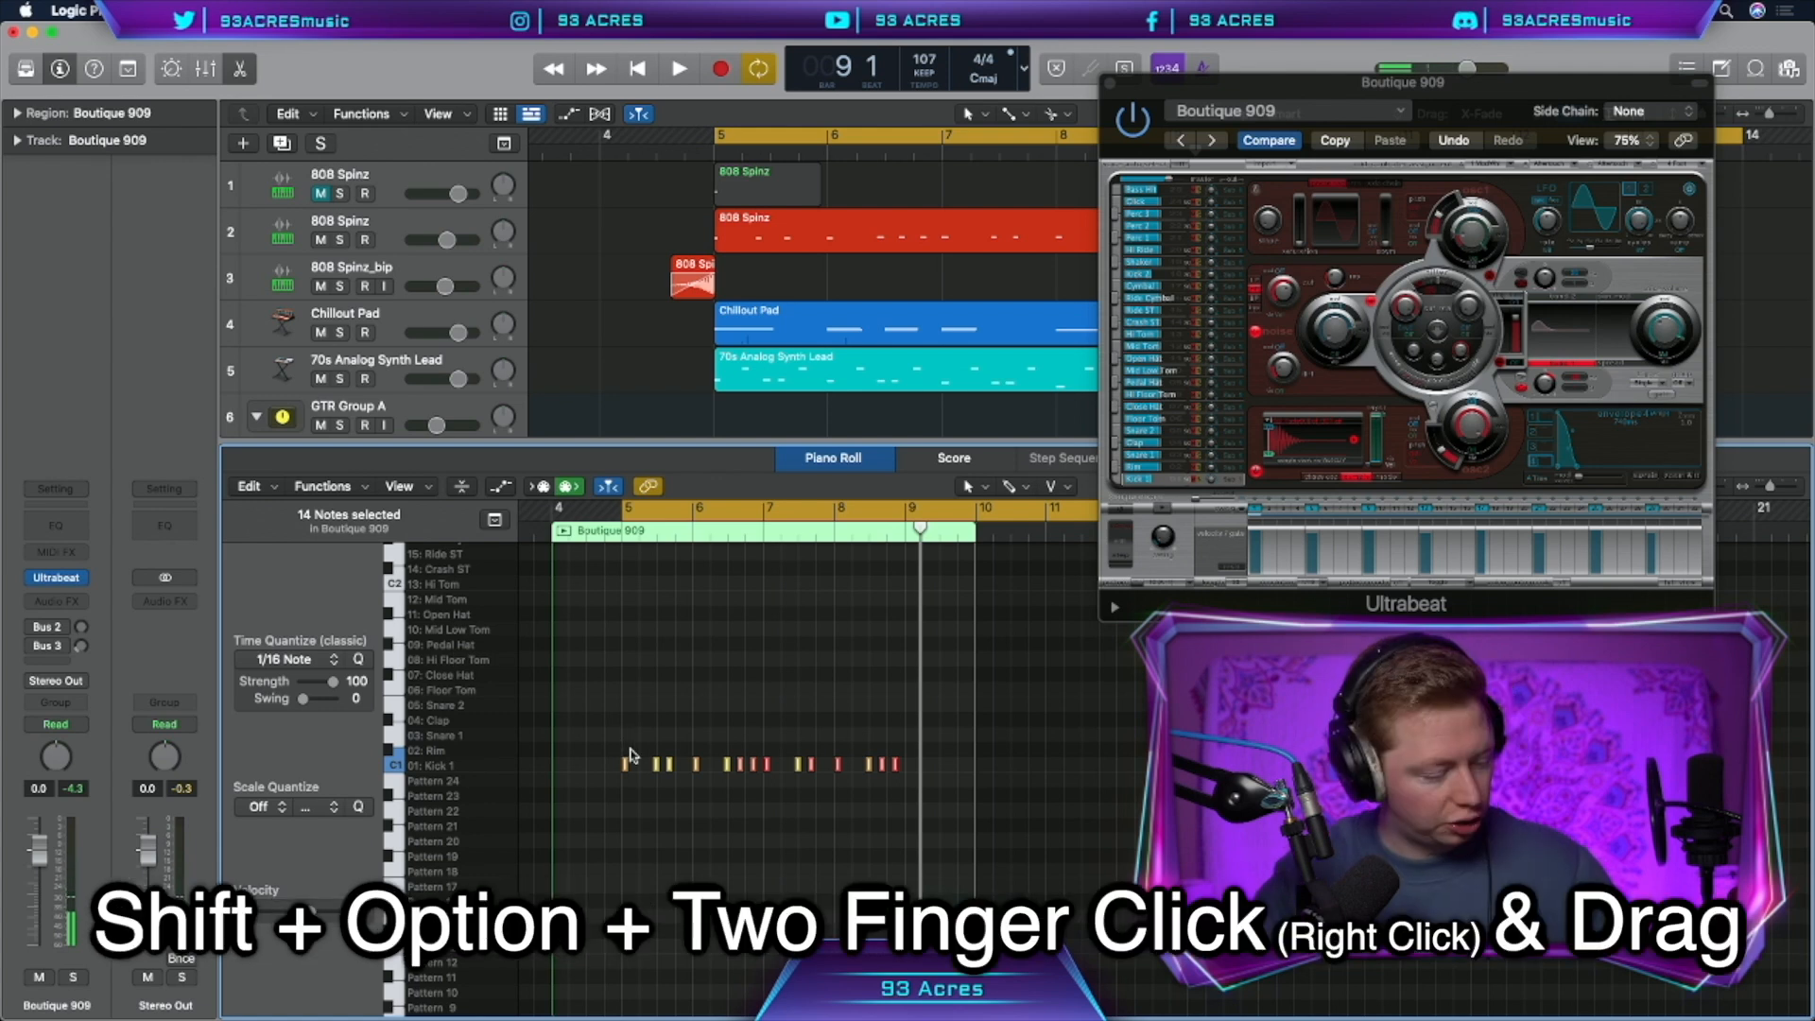
pyautogui.moveTo(624, 766); pyautogui.dragTo(624, 696)
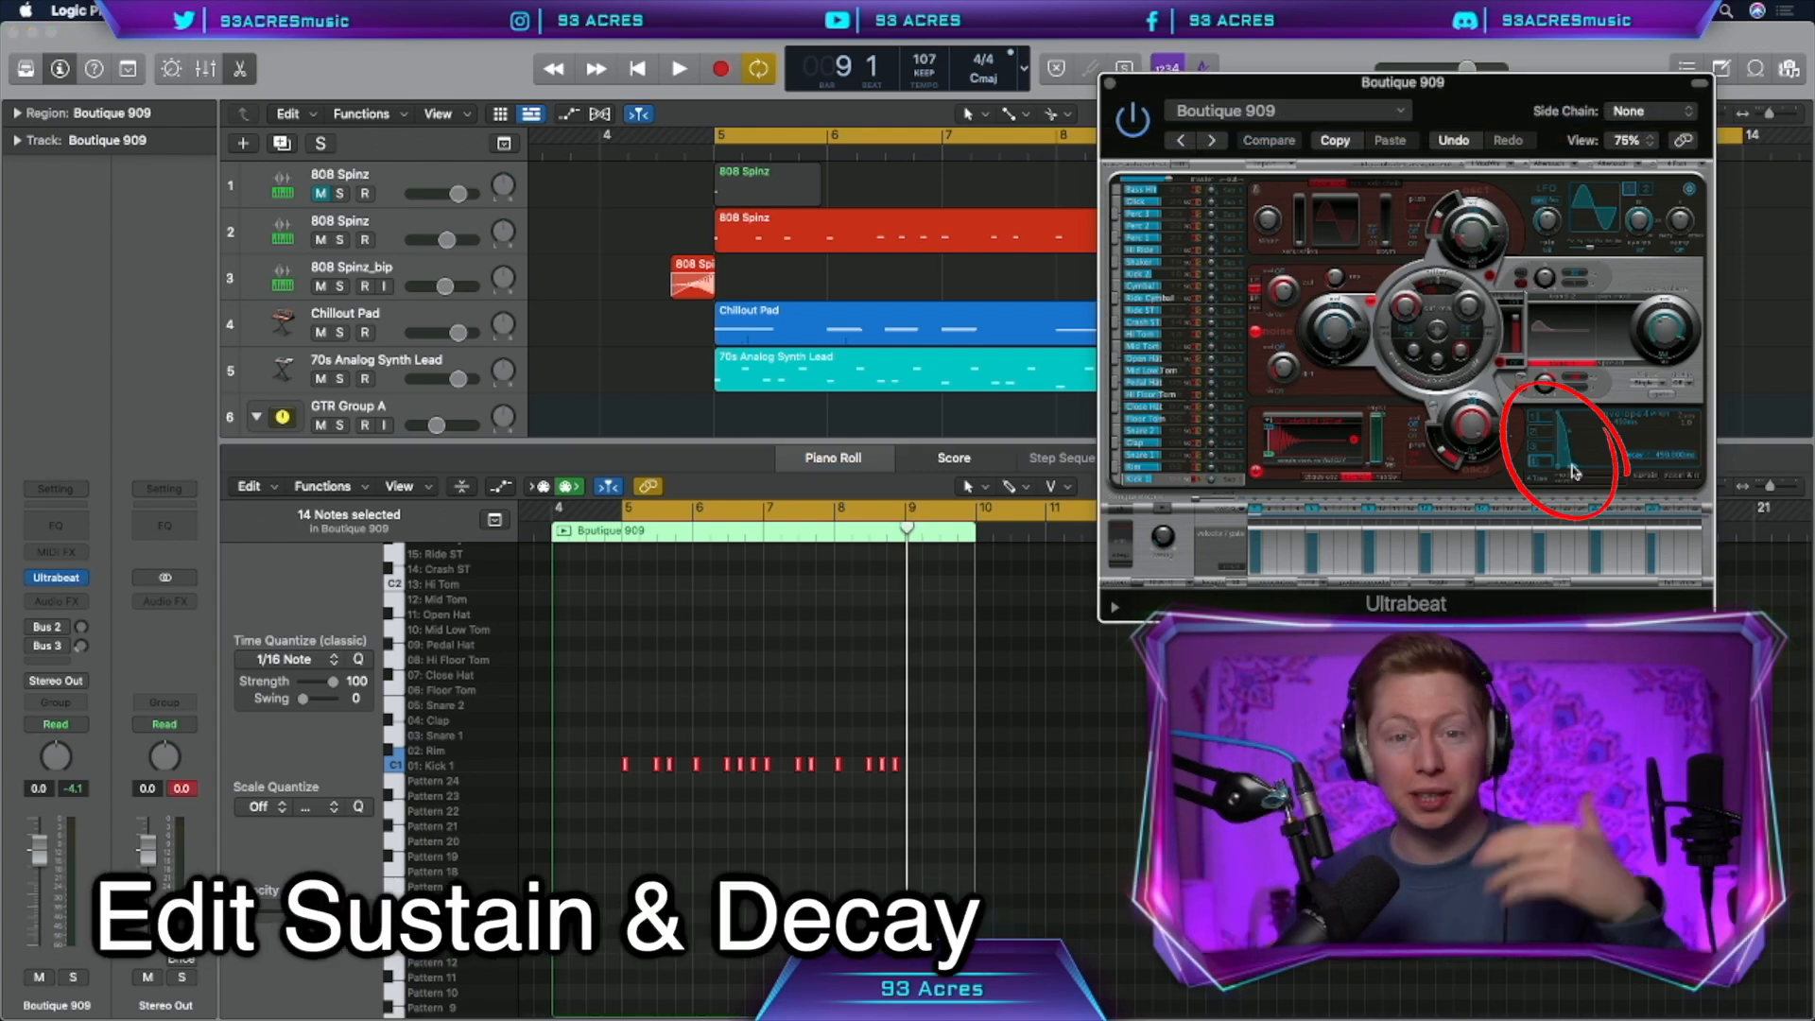
pyautogui.press('super+r')
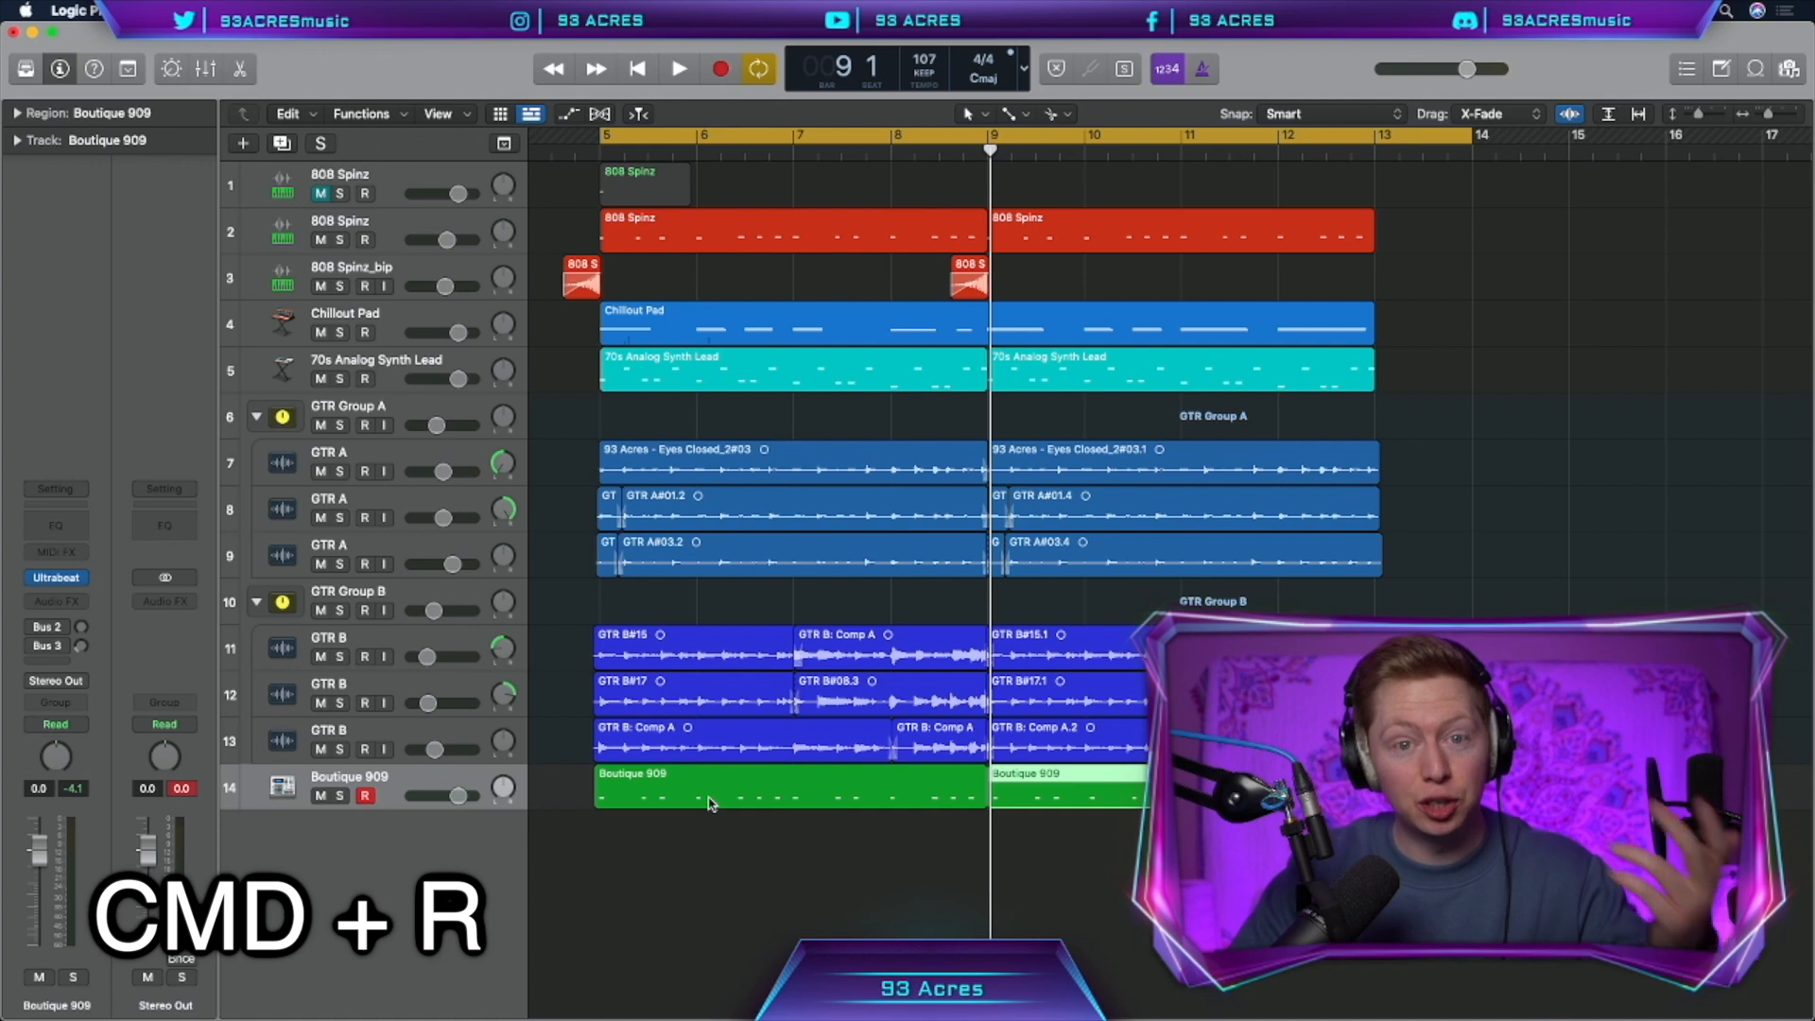
pyautogui.click(730, 838)
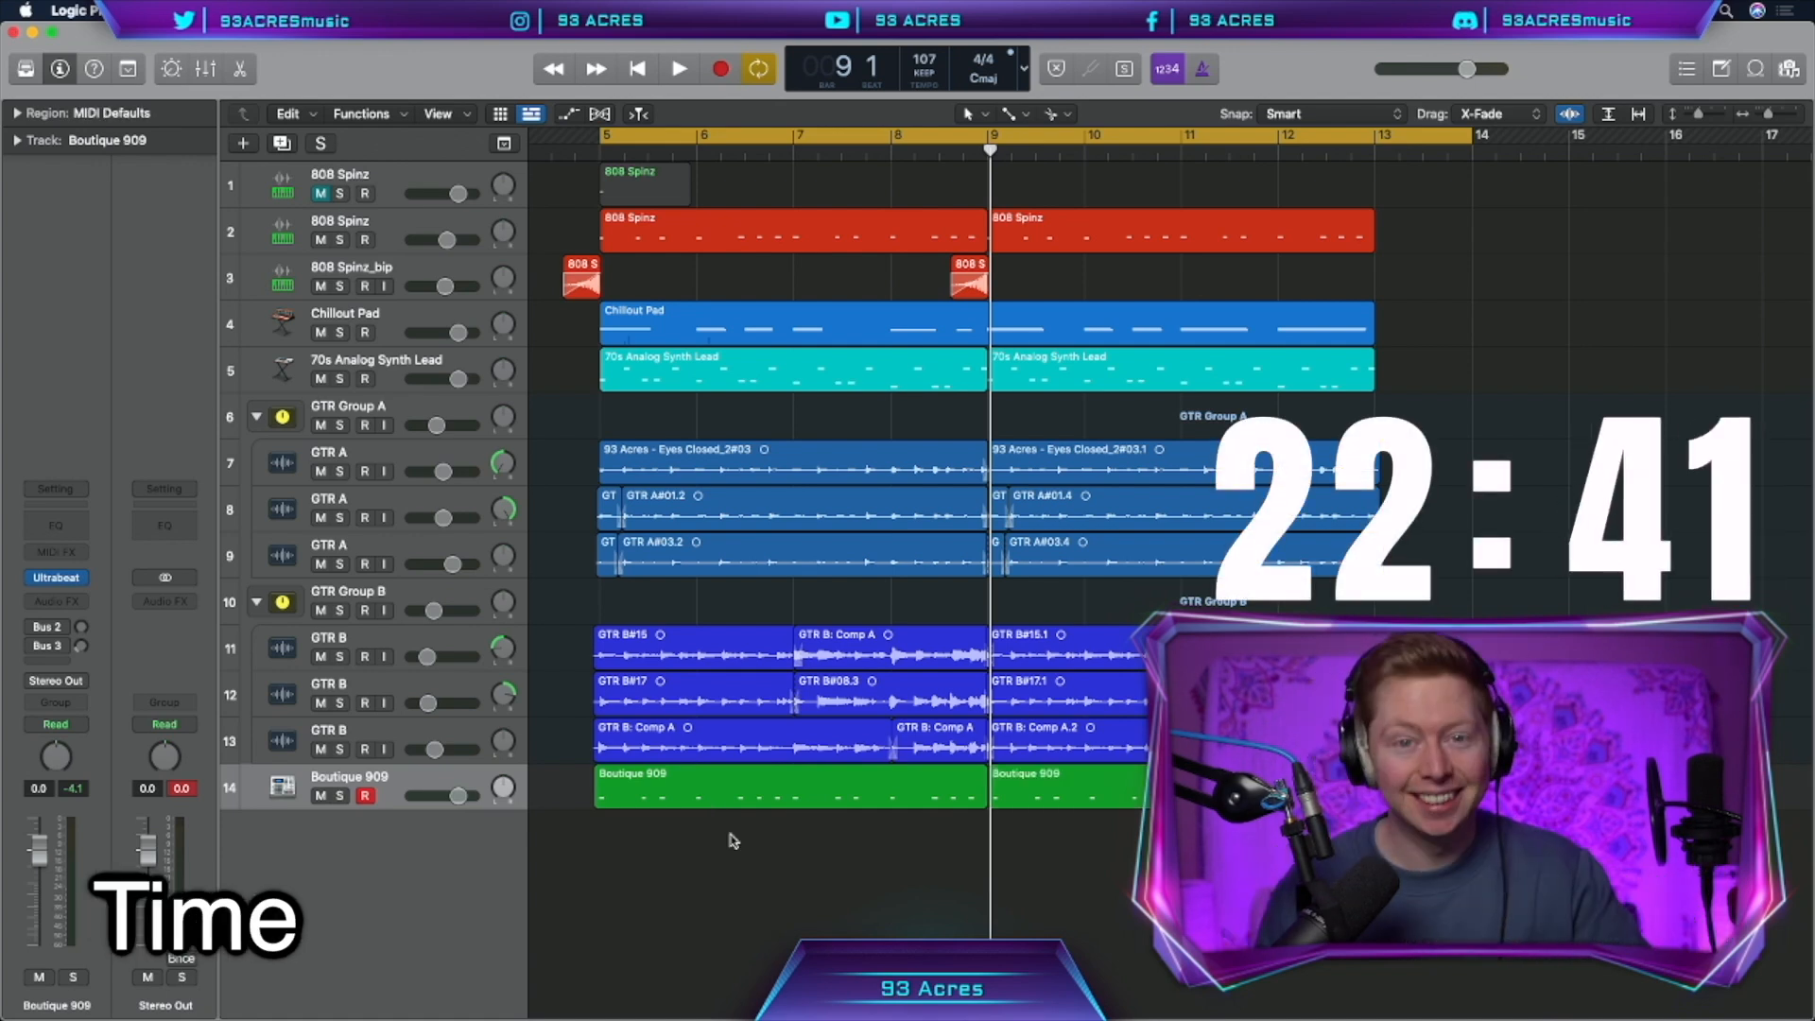
# Add a software instrument track with the After Party electronic drum kit, record claps from bar 5 and repeat the four-bar region once
pyautogui.press('alt+super+n')
pyautogui.click(1209, 312)
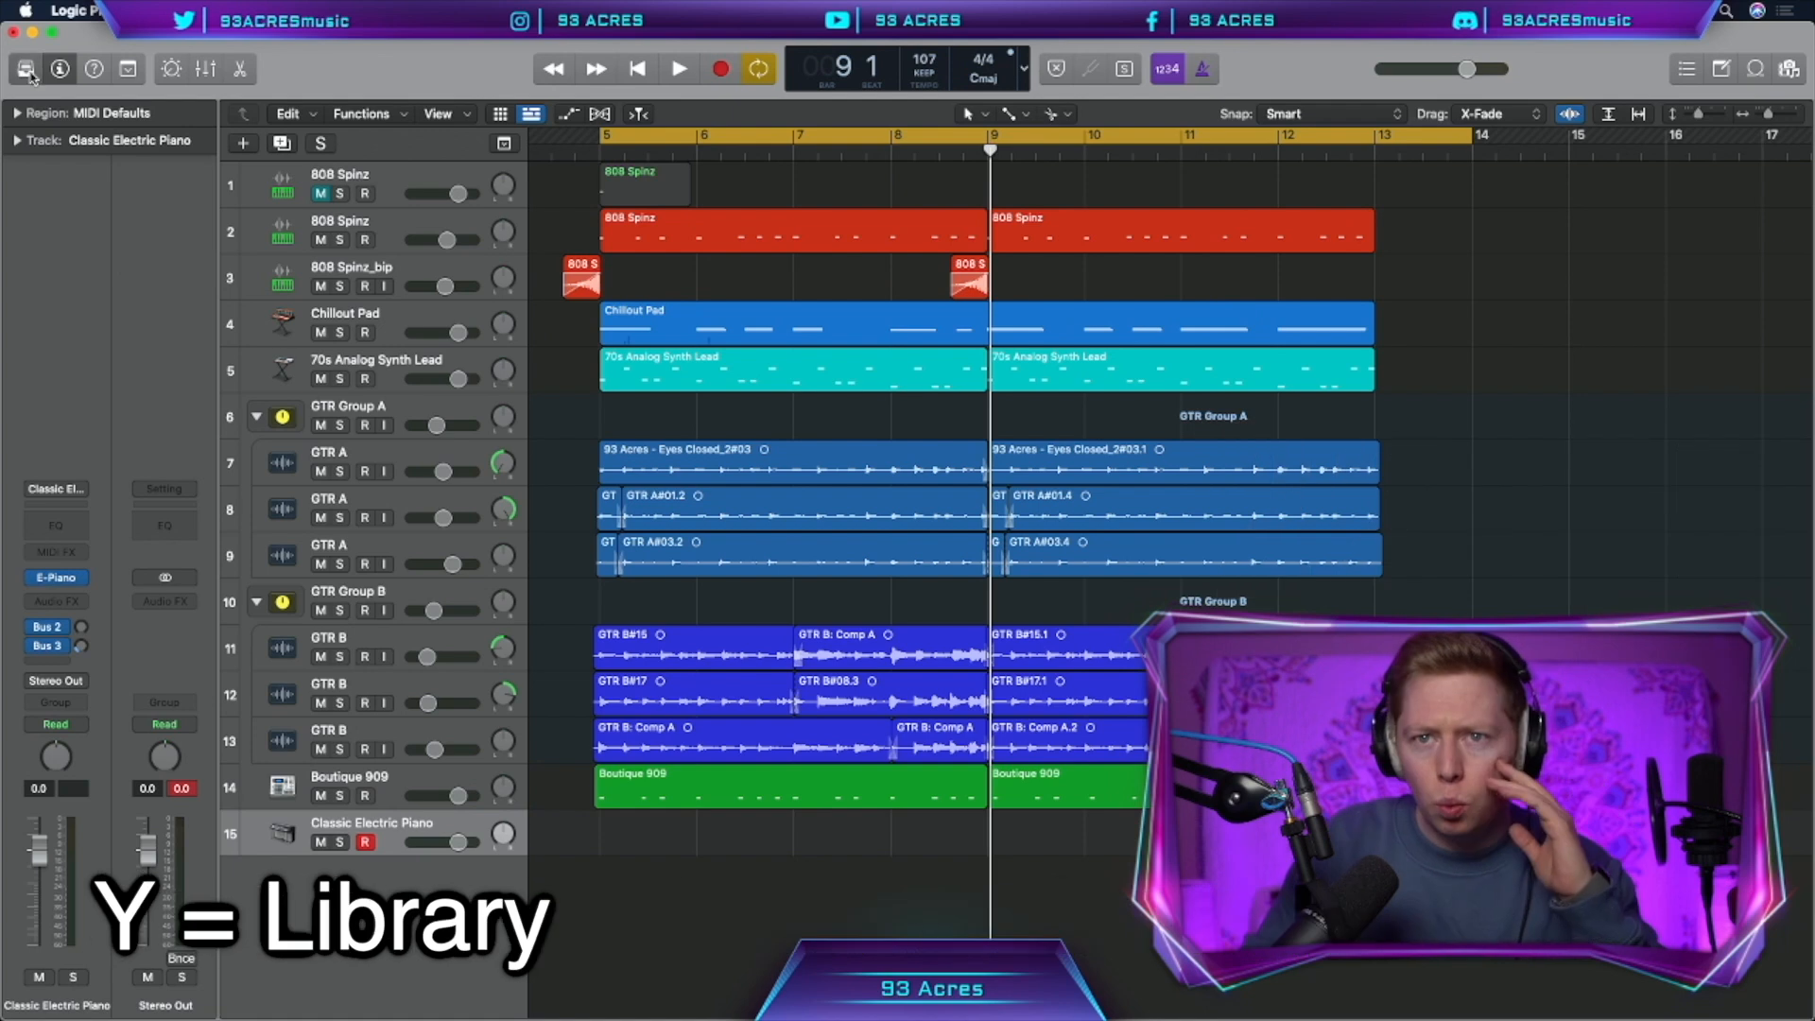
pyautogui.press('y')
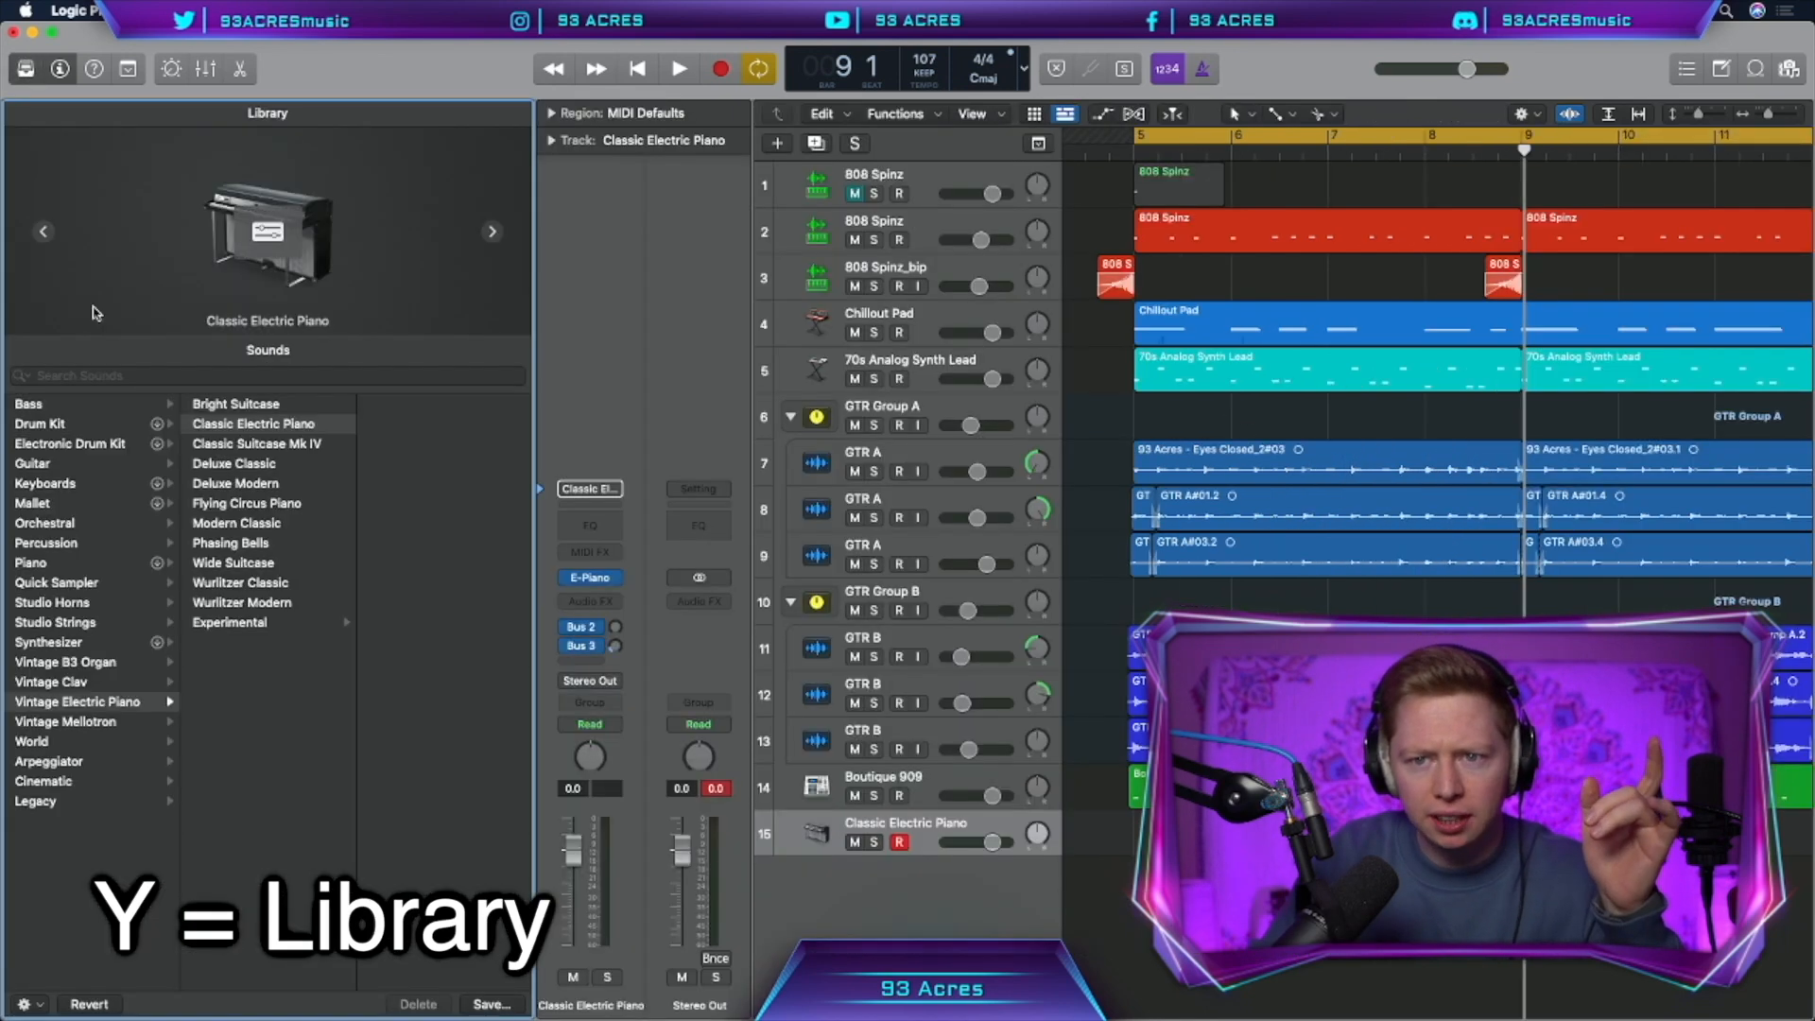
pyautogui.click(100, 444)
pyautogui.click(219, 443)
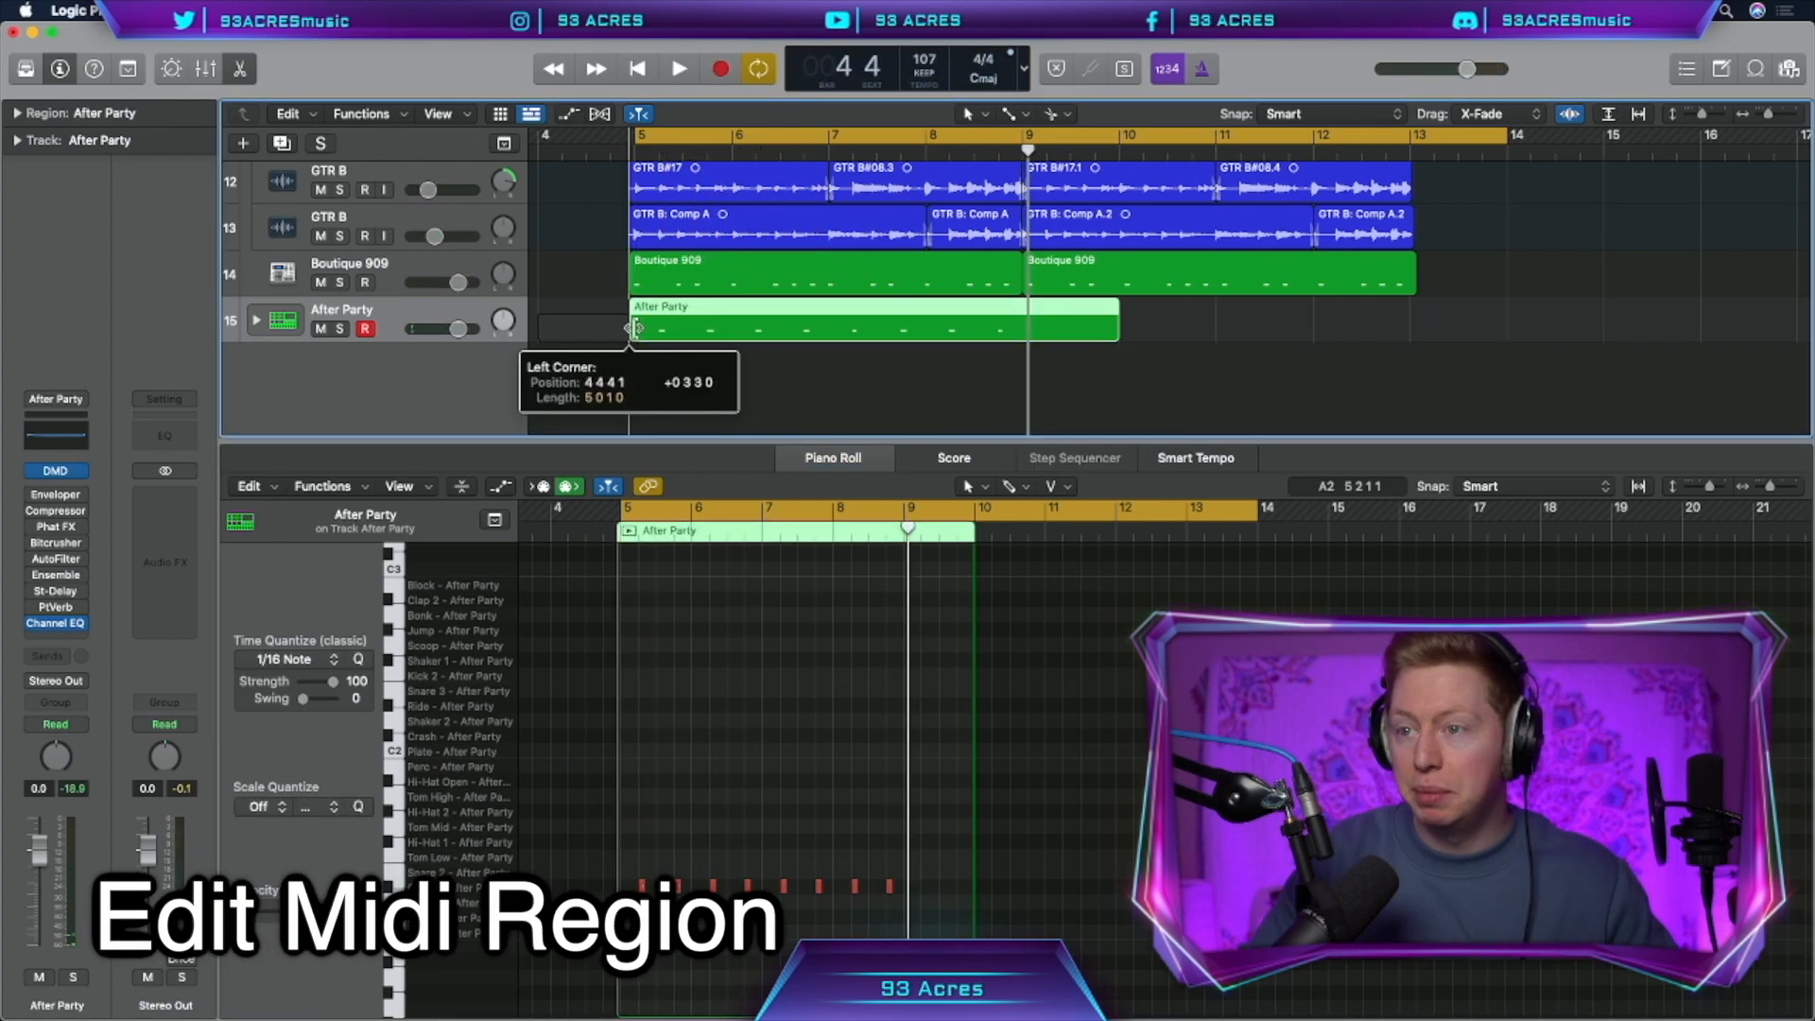
pyautogui.press('super+r')
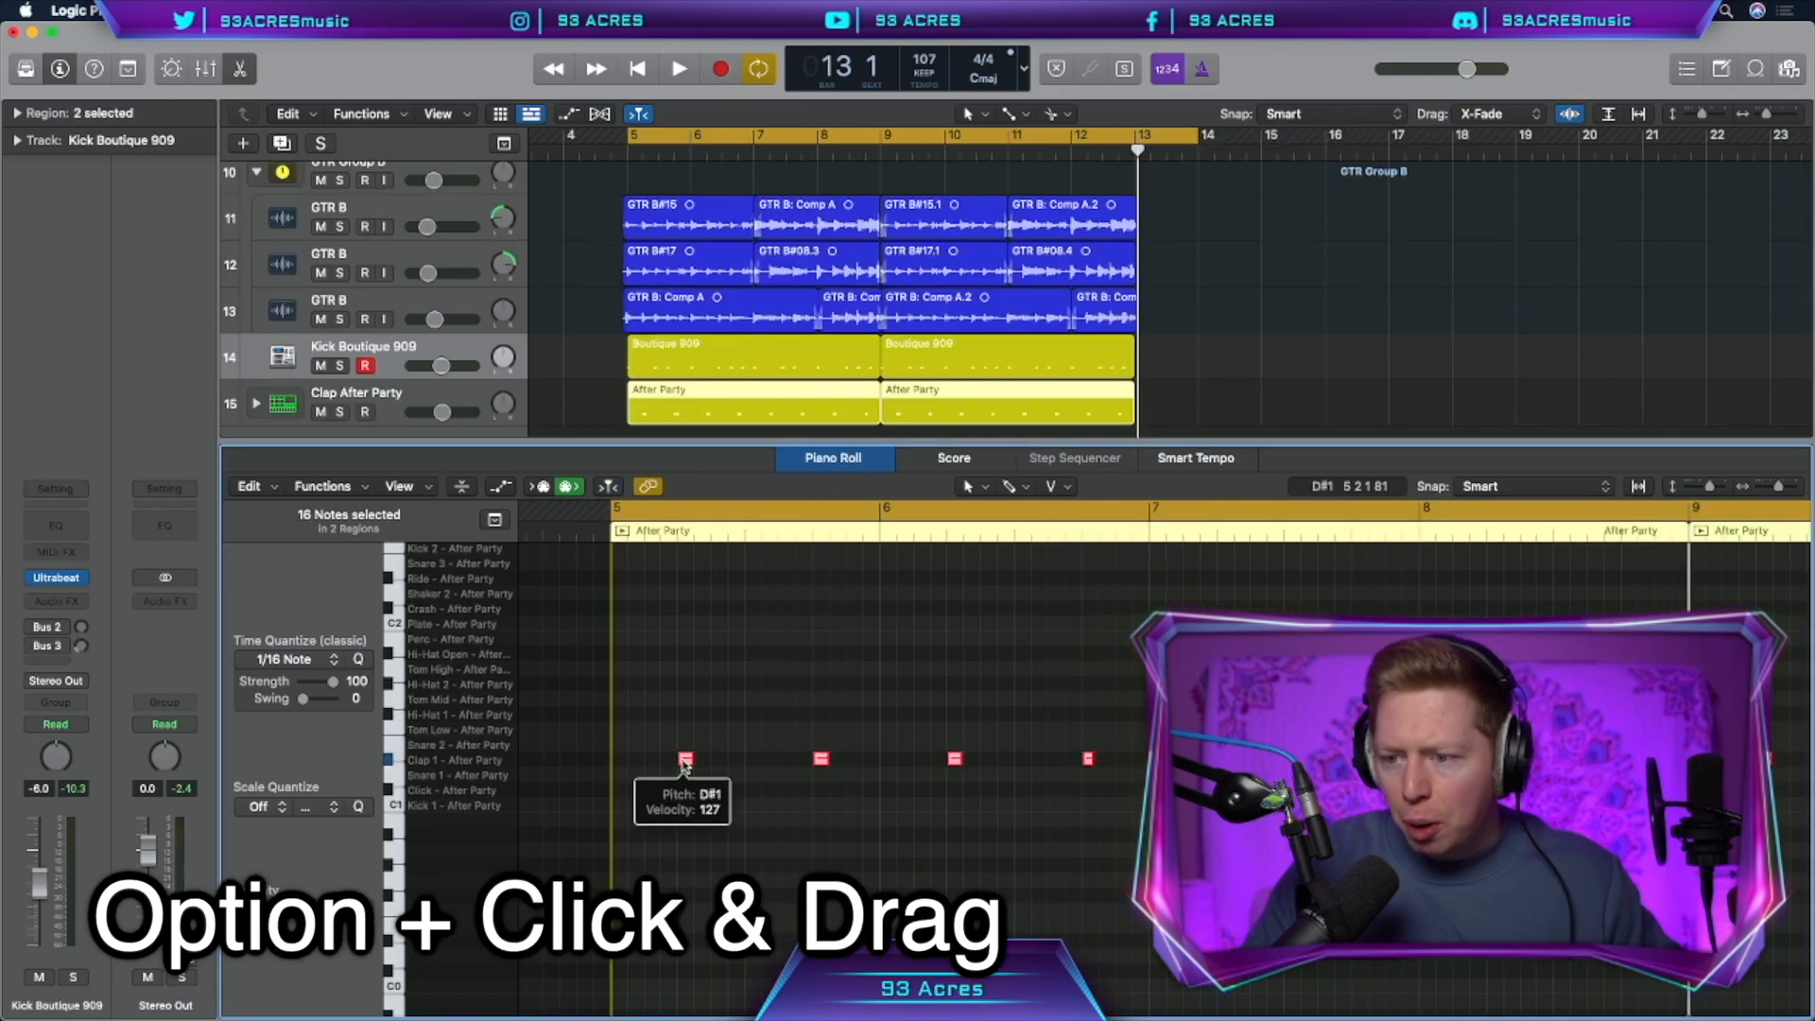
# Copy all the Clap 1 notes in both After Party regions down to Snare 1, adjusting the snare copies' timing and velocity slightly
pyautogui.moveTo(686, 759); pyautogui.dragTo(686, 762)
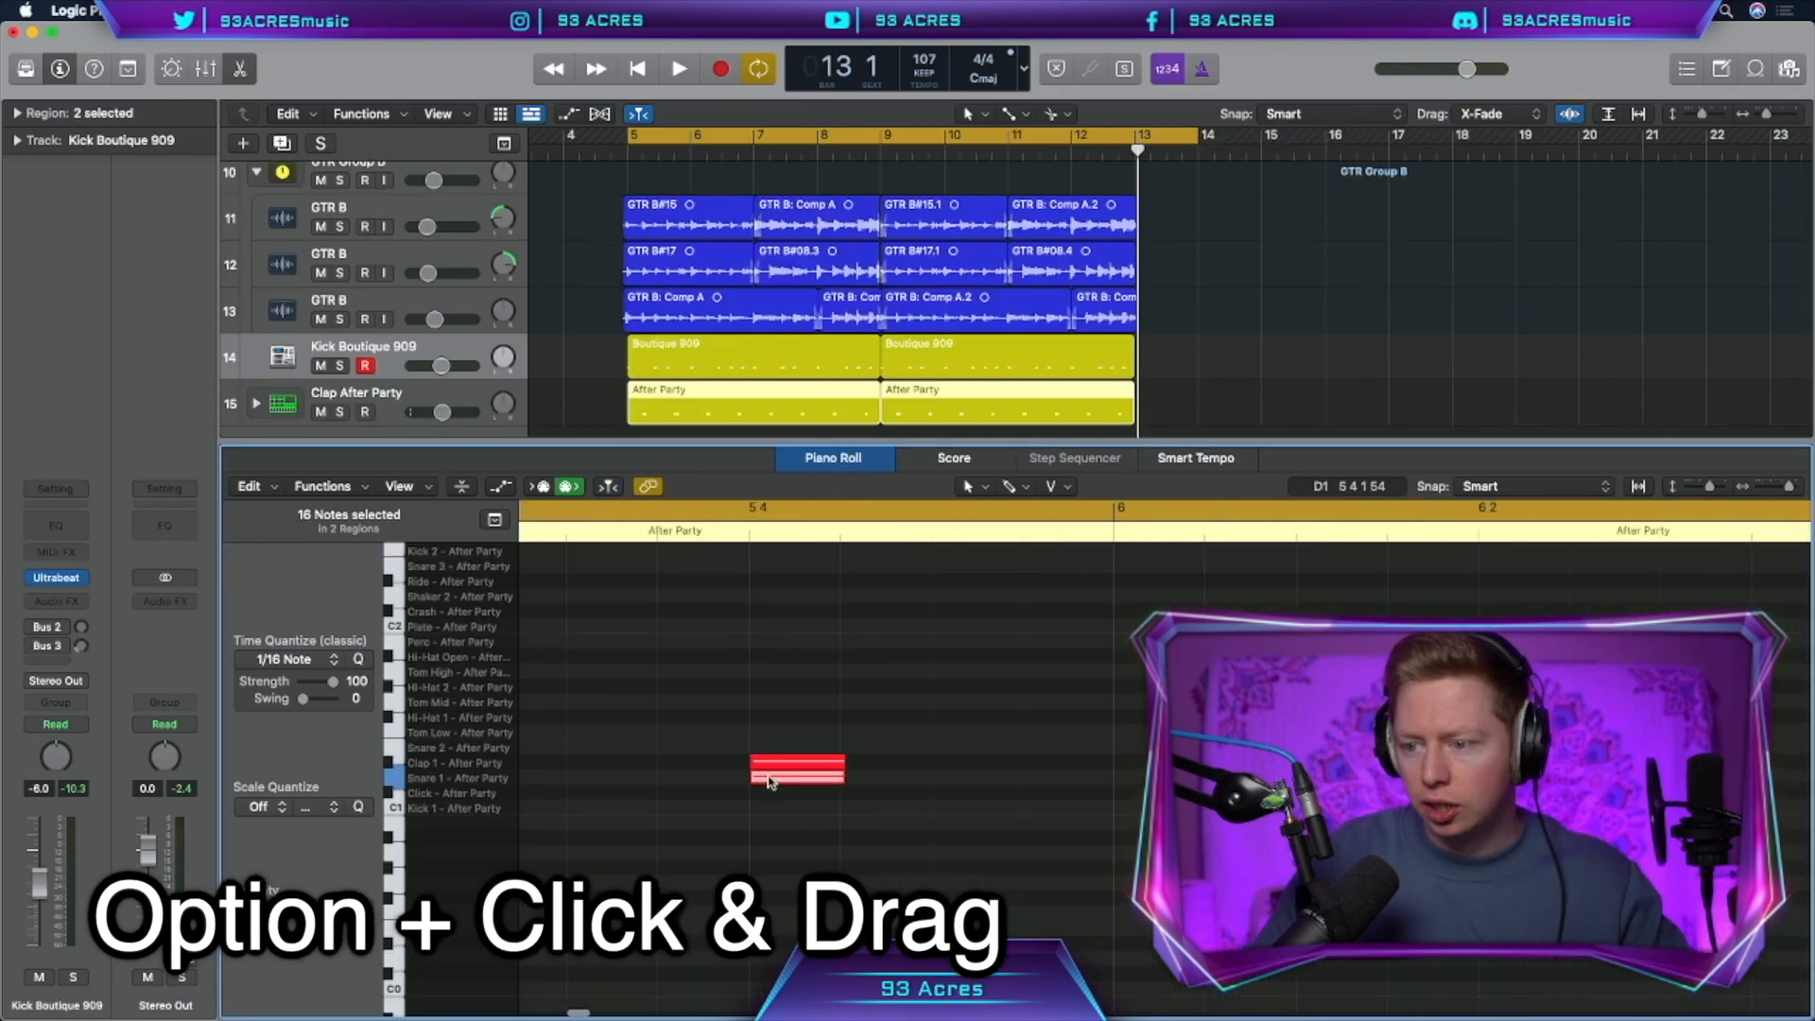
pyautogui.moveTo(757, 770); pyautogui.dragTo(777, 783)
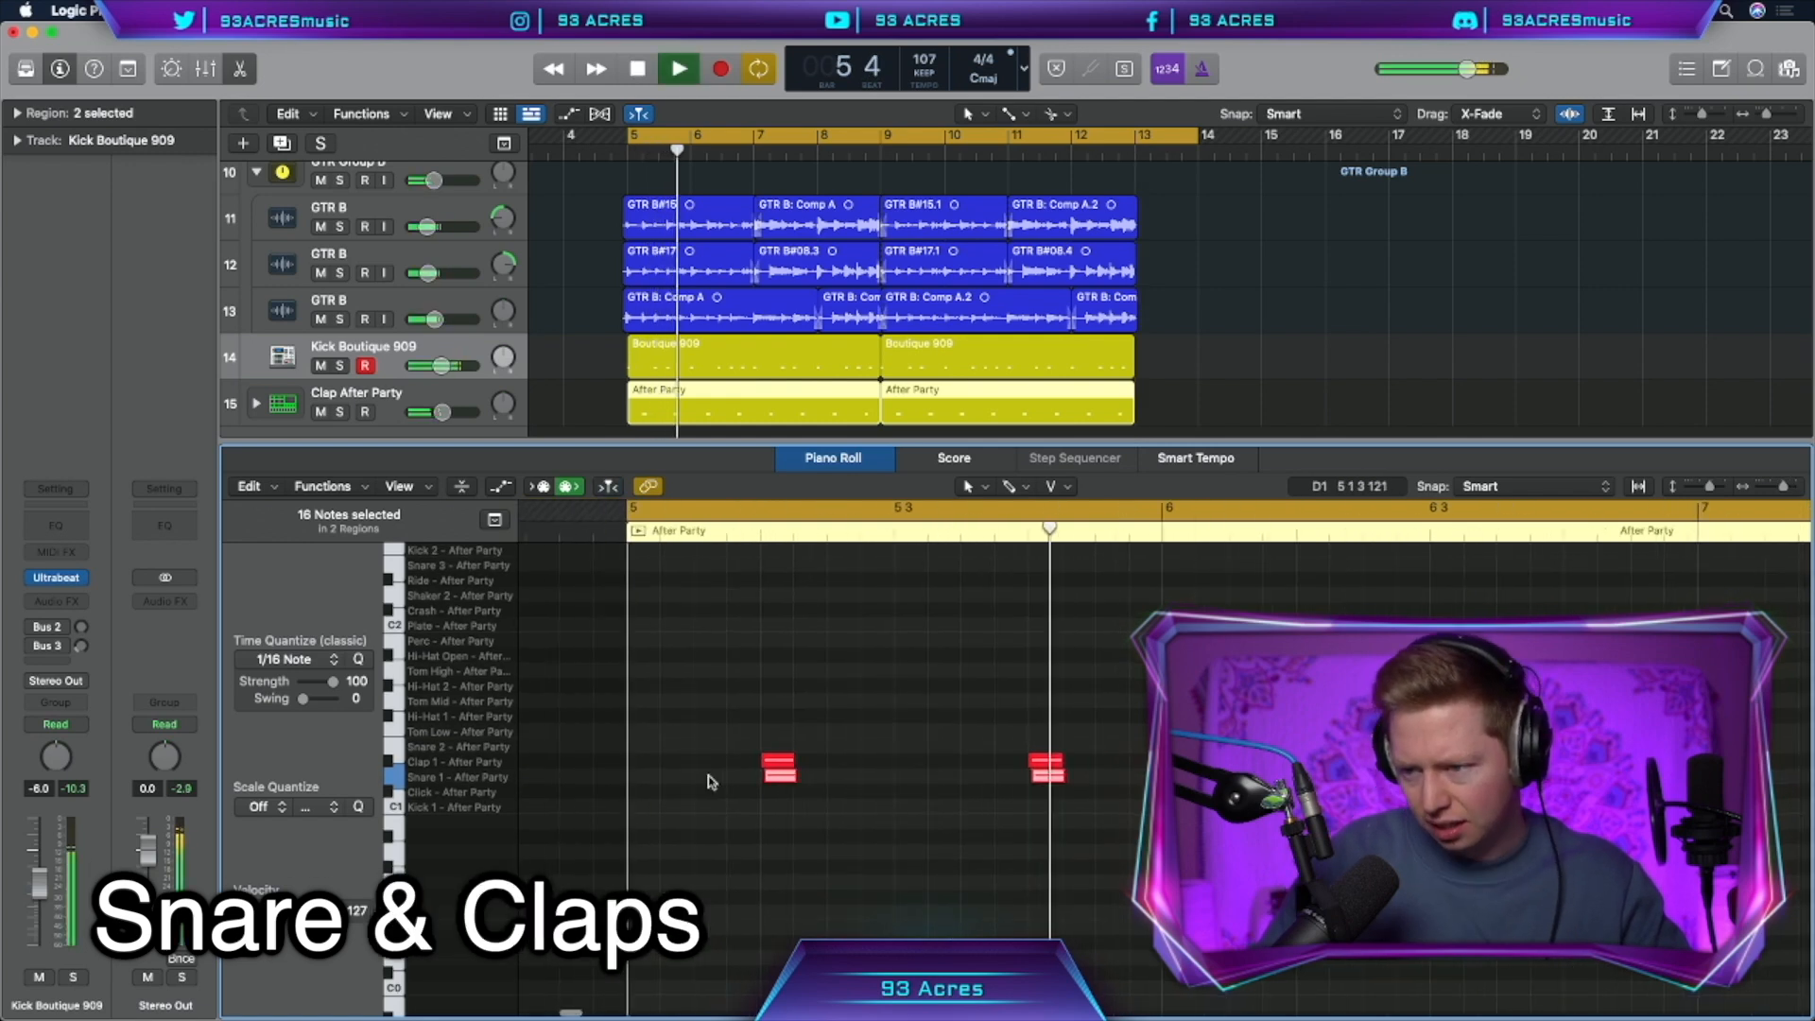
pyautogui.moveTo(333, 910); pyautogui.dragTo(326, 910)
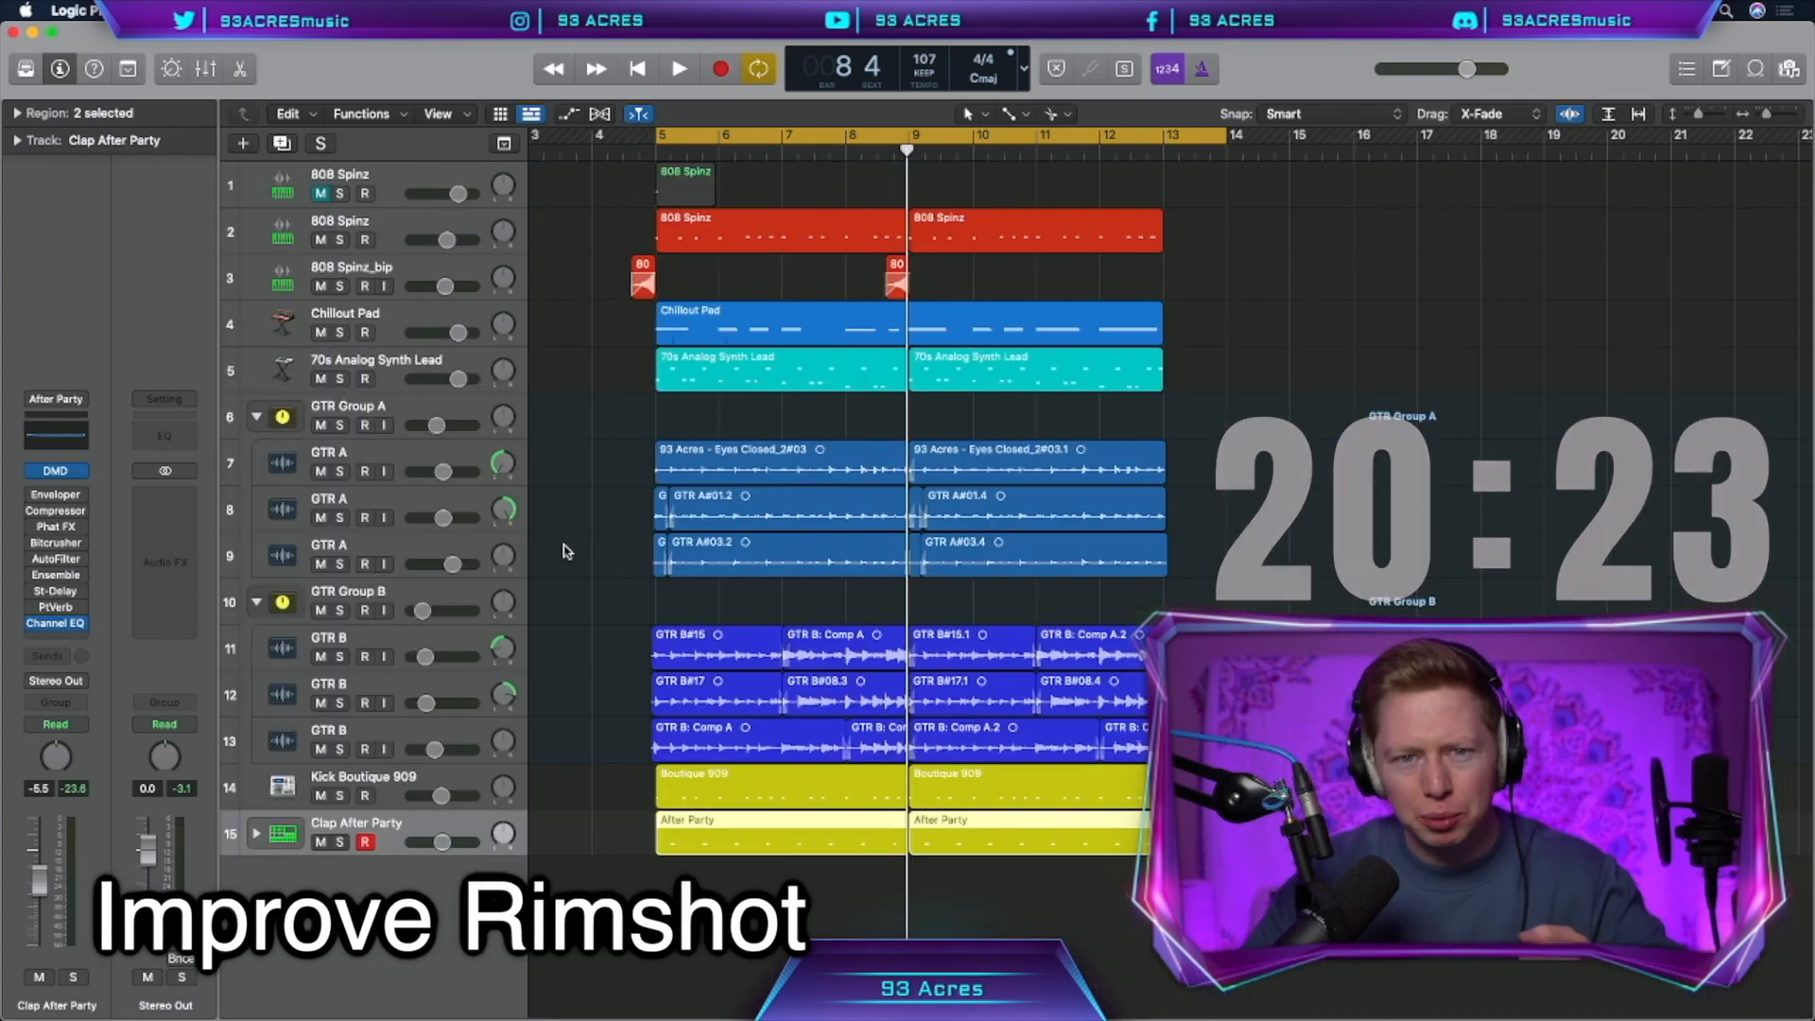
# Add a software instrument track with the Sunset+ drum kit and copy both After Party regions onto it
pyautogui.press('alt+super+n')
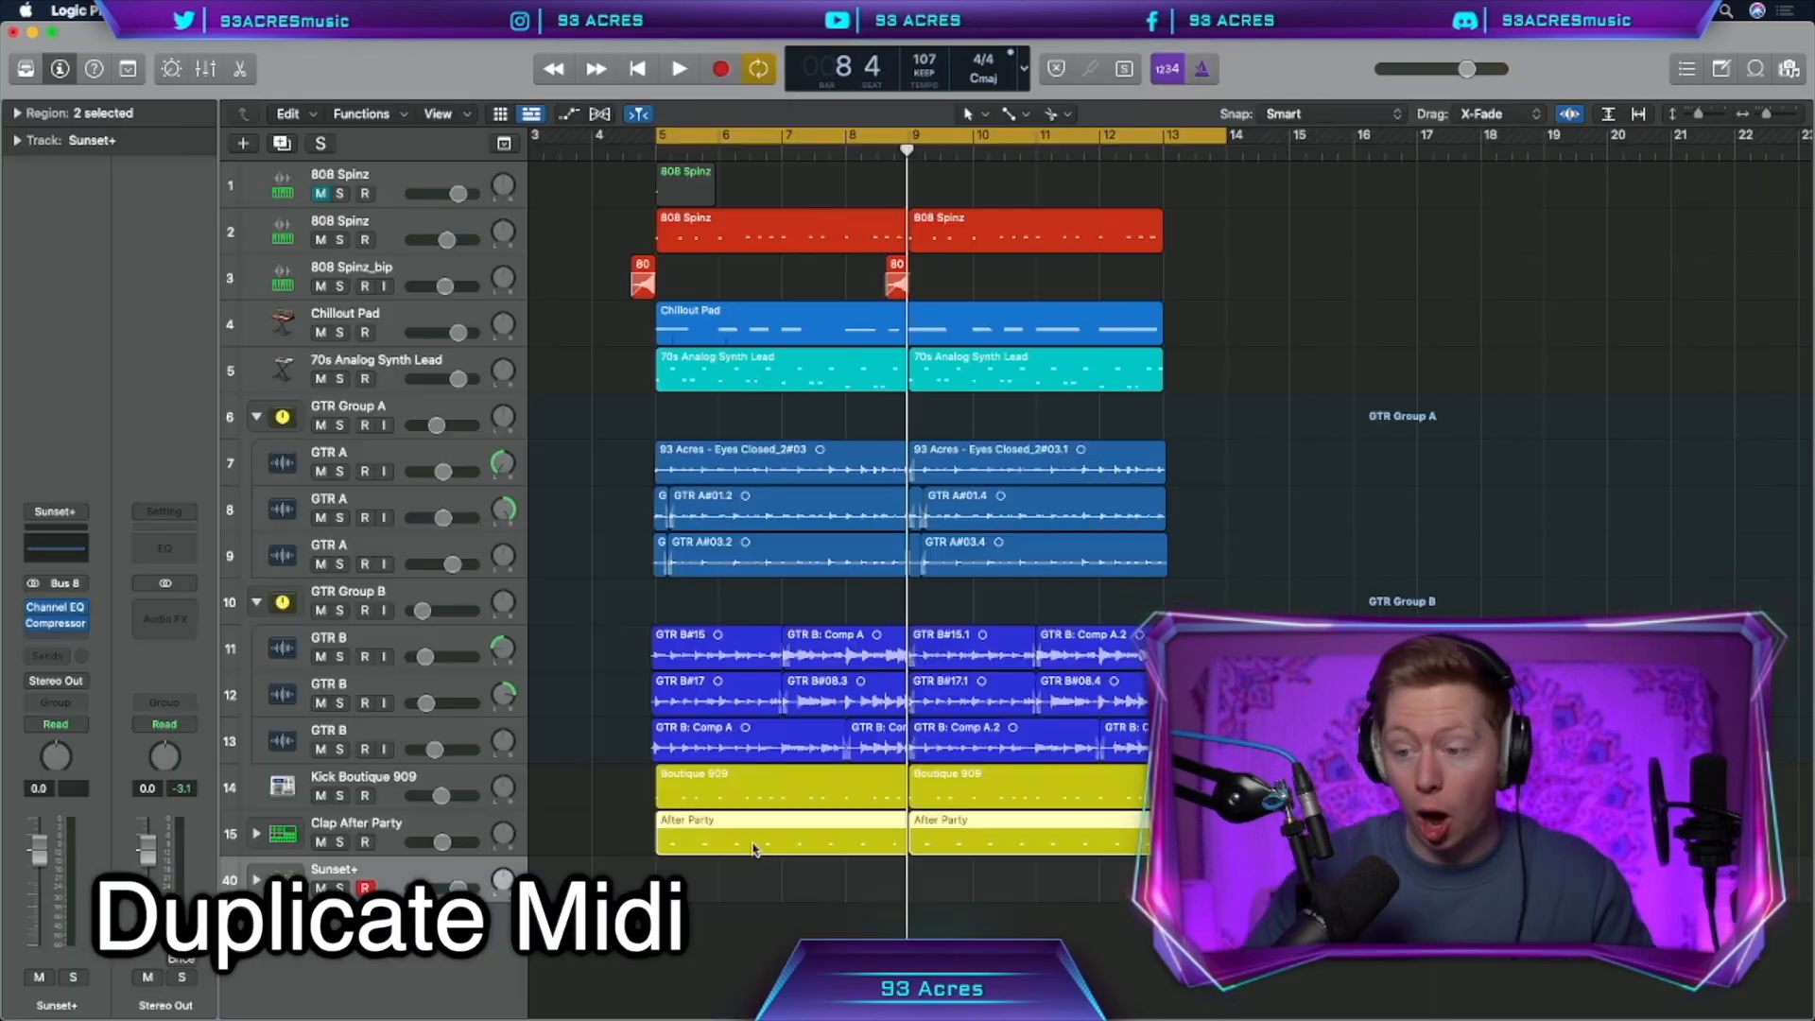
pyautogui.moveTo(754, 828); pyautogui.dragTo(754, 873)
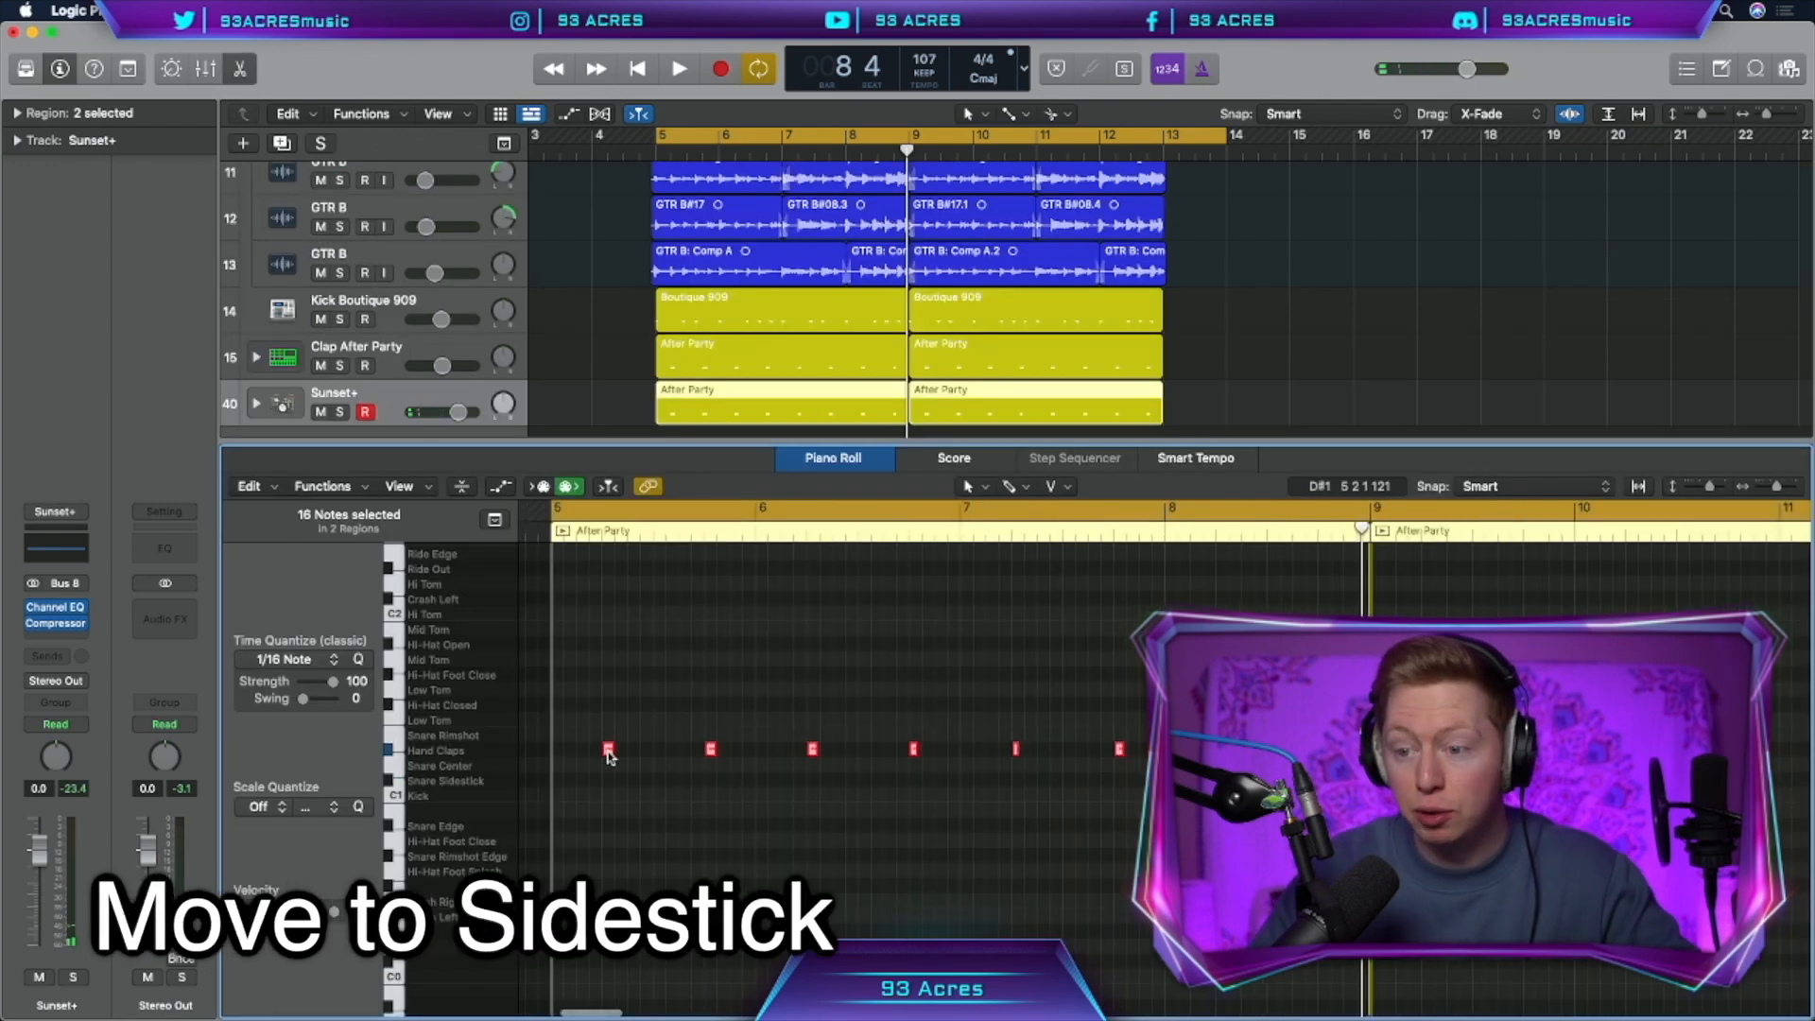
# Move the Sunset+ notes from Hand Claps to Snare Sidestick, nudge them slightly early and lower the track volume to -17.6 dB
pyautogui.moveTo(608, 748); pyautogui.dragTo(610, 781)
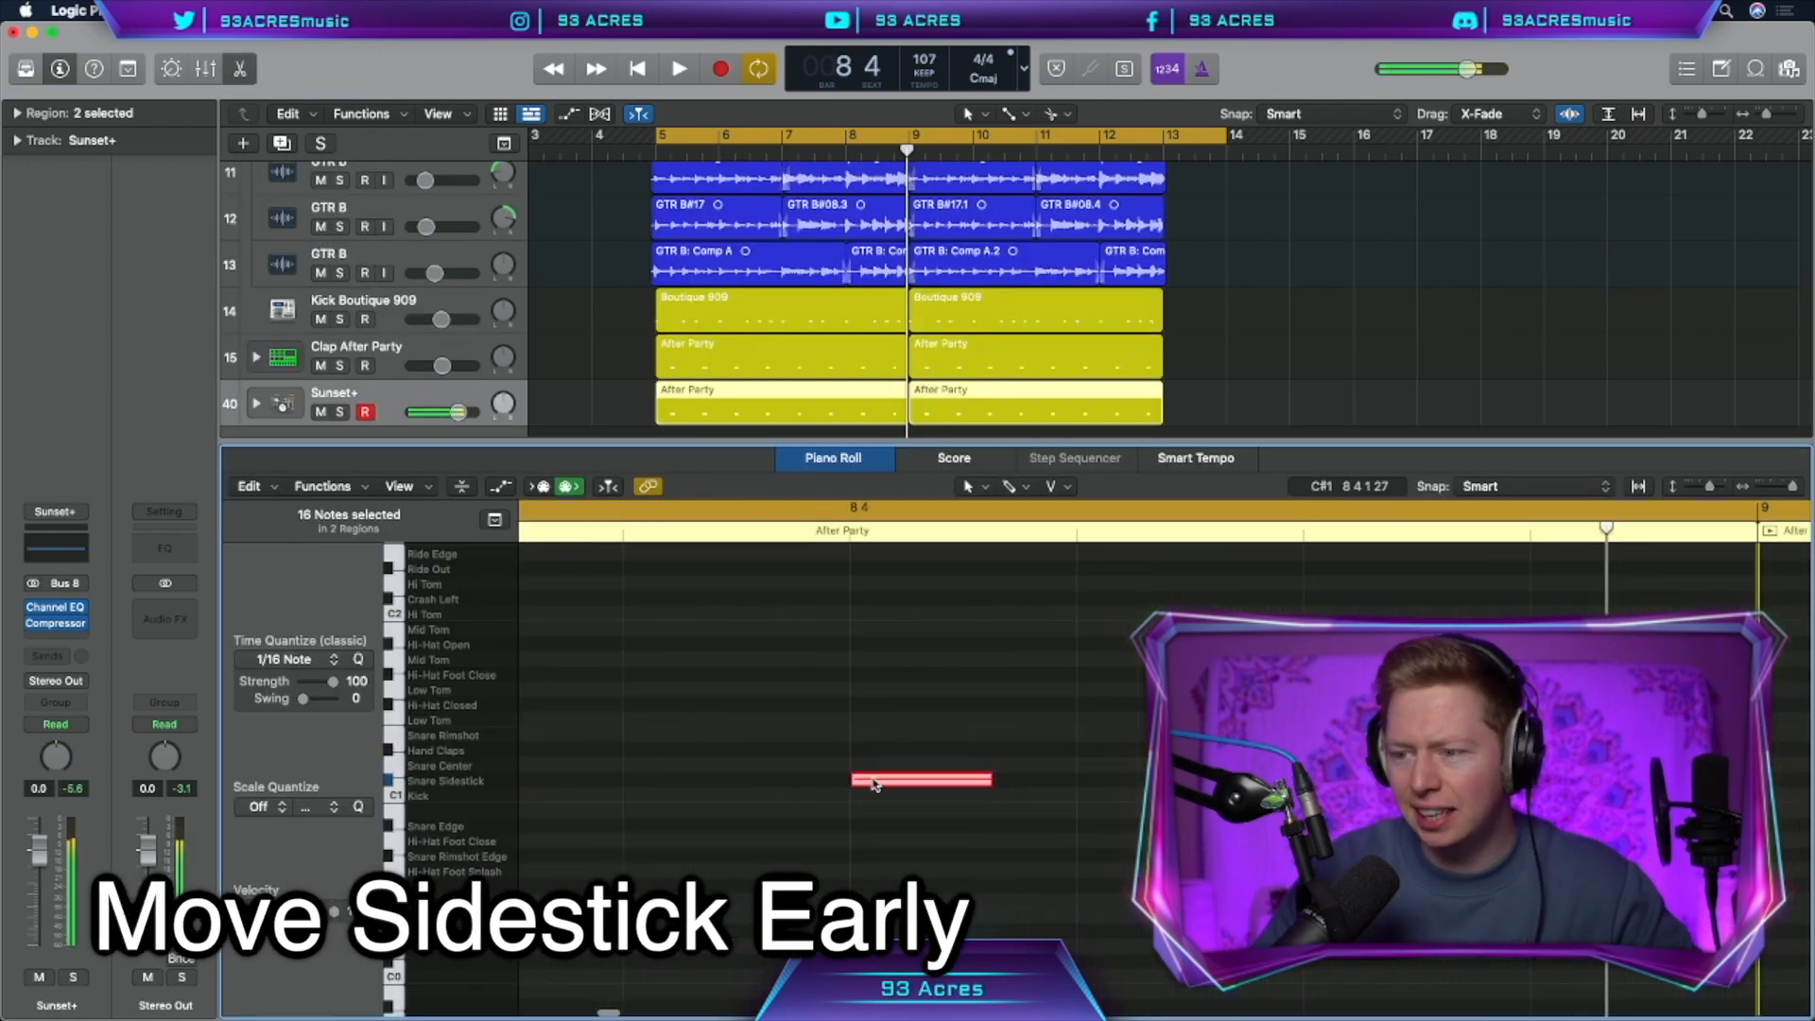
pyautogui.moveTo(874, 784); pyautogui.dragTo(868, 782)
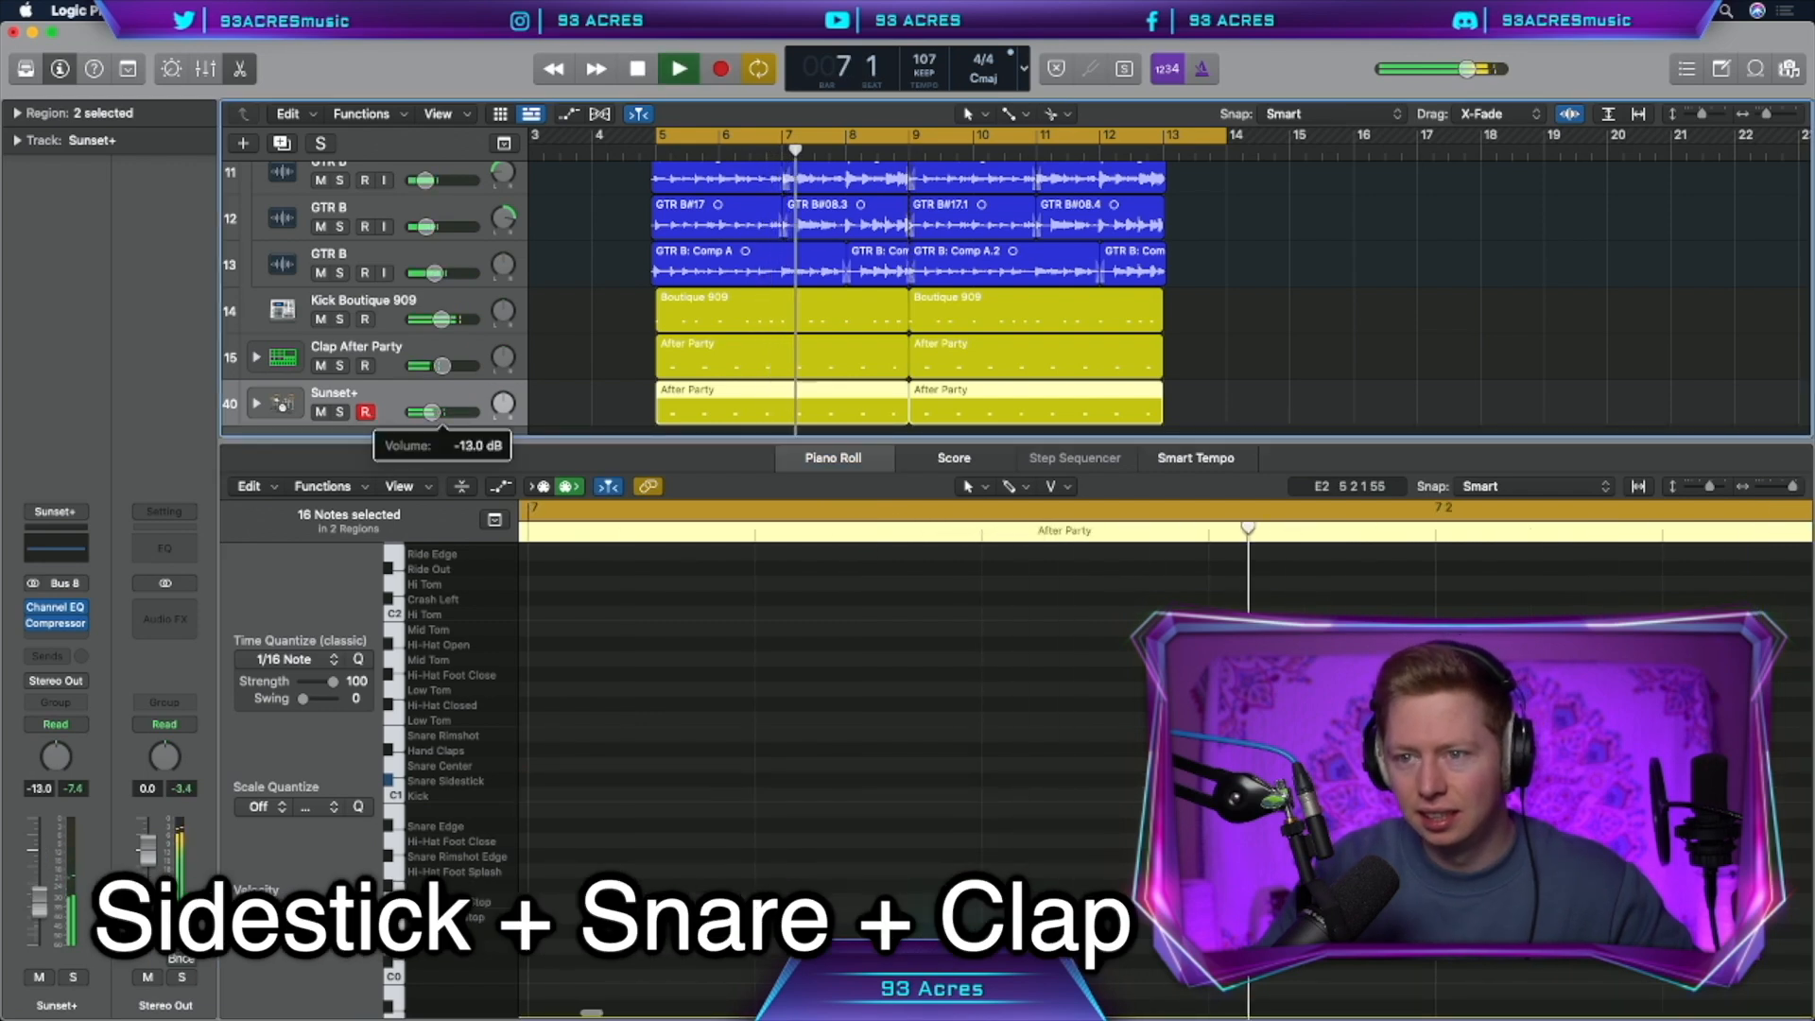
pyautogui.moveTo(459, 412); pyautogui.dragTo(426, 413)
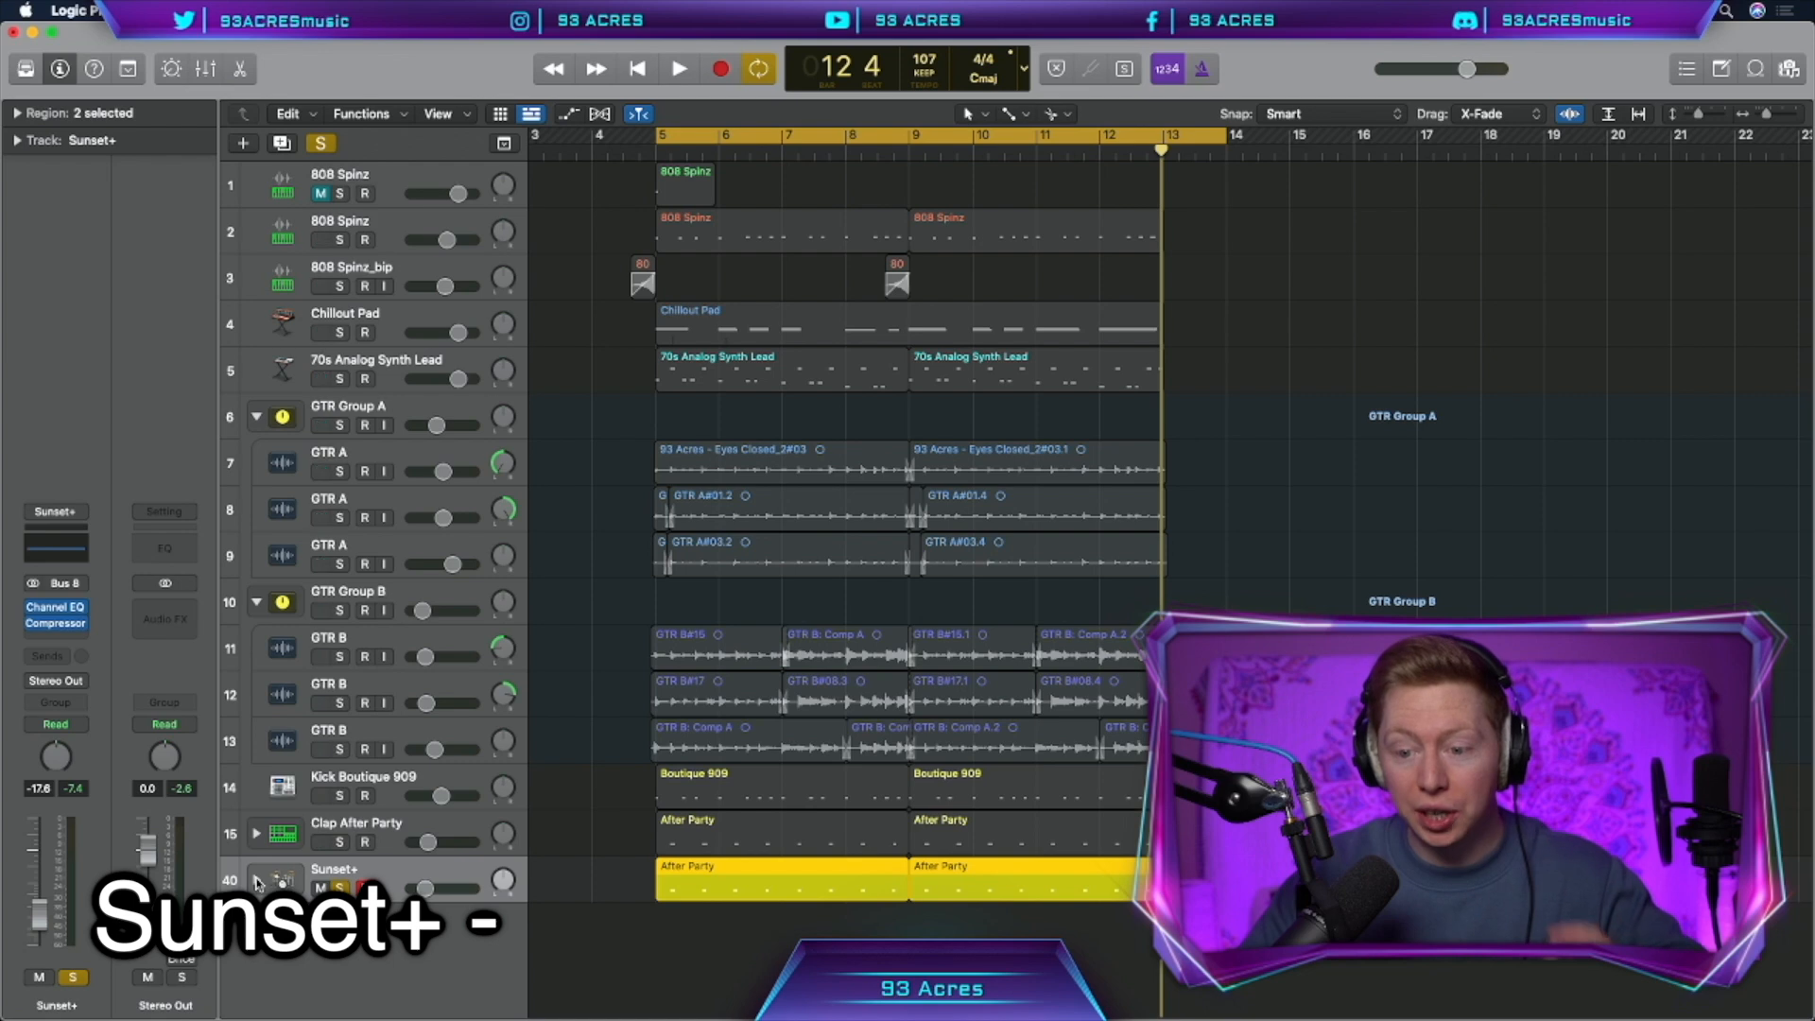
# Mute the Overheads, Room A and Room B subtracks of the soloed Sunset+ kit
pyautogui.scroll(-8, 321, 567)
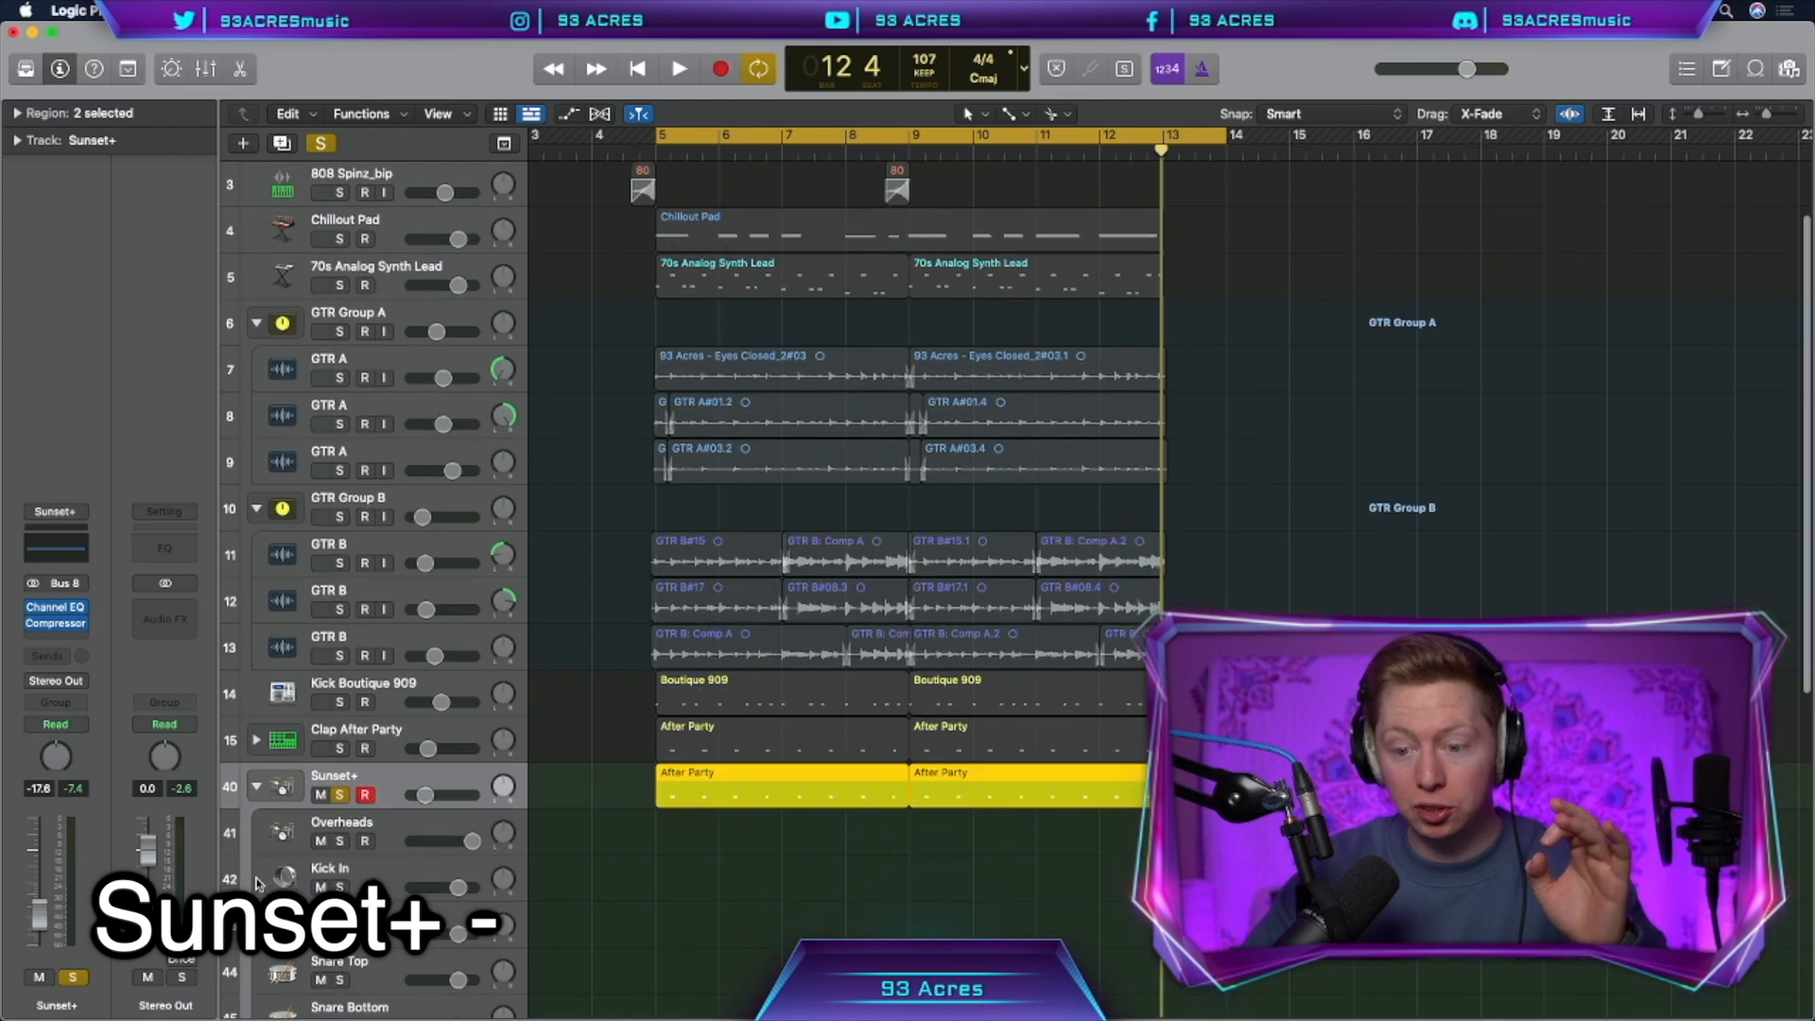
pyautogui.click(321, 523)
pyautogui.scroll(-3, 319, 674)
pyautogui.click(320, 818)
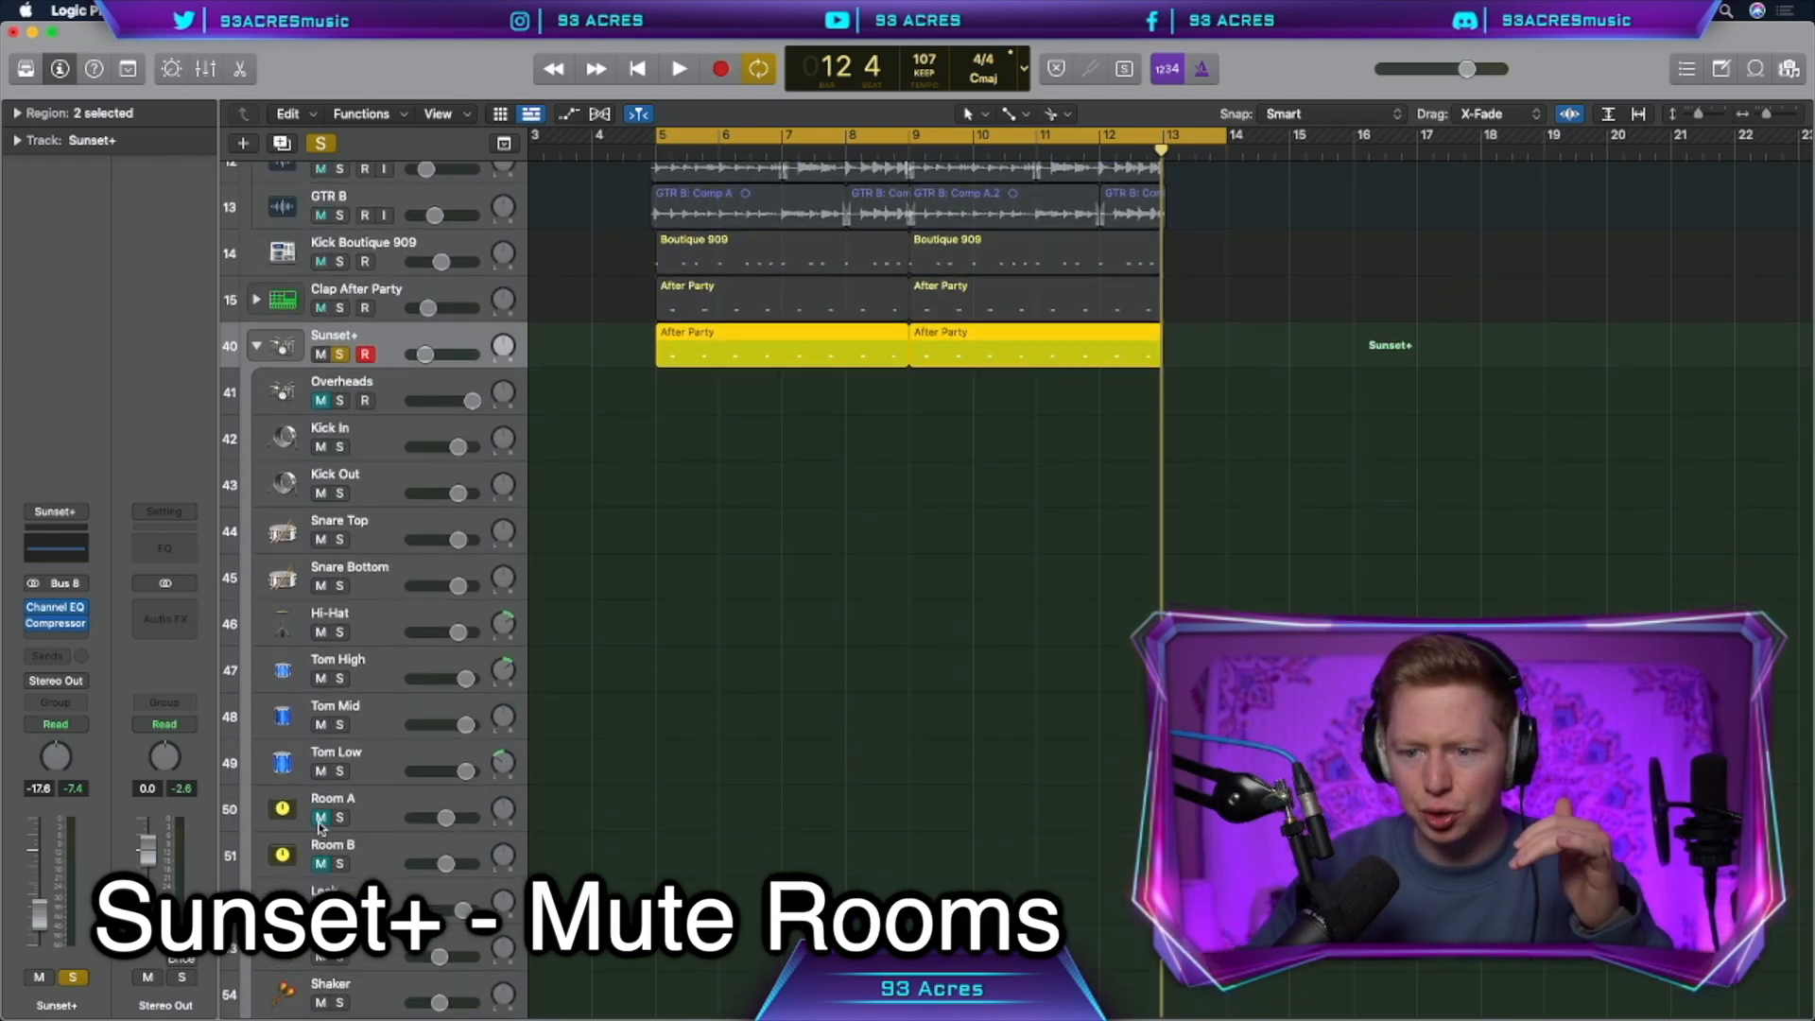
# Insert a Noise Gate on Sunset+, set Threshold -23 dB, Hold 0 ms and Release 78.7 ms, and compare playback with it off and on
pyautogui.press('space')
pyautogui.click(72, 637)
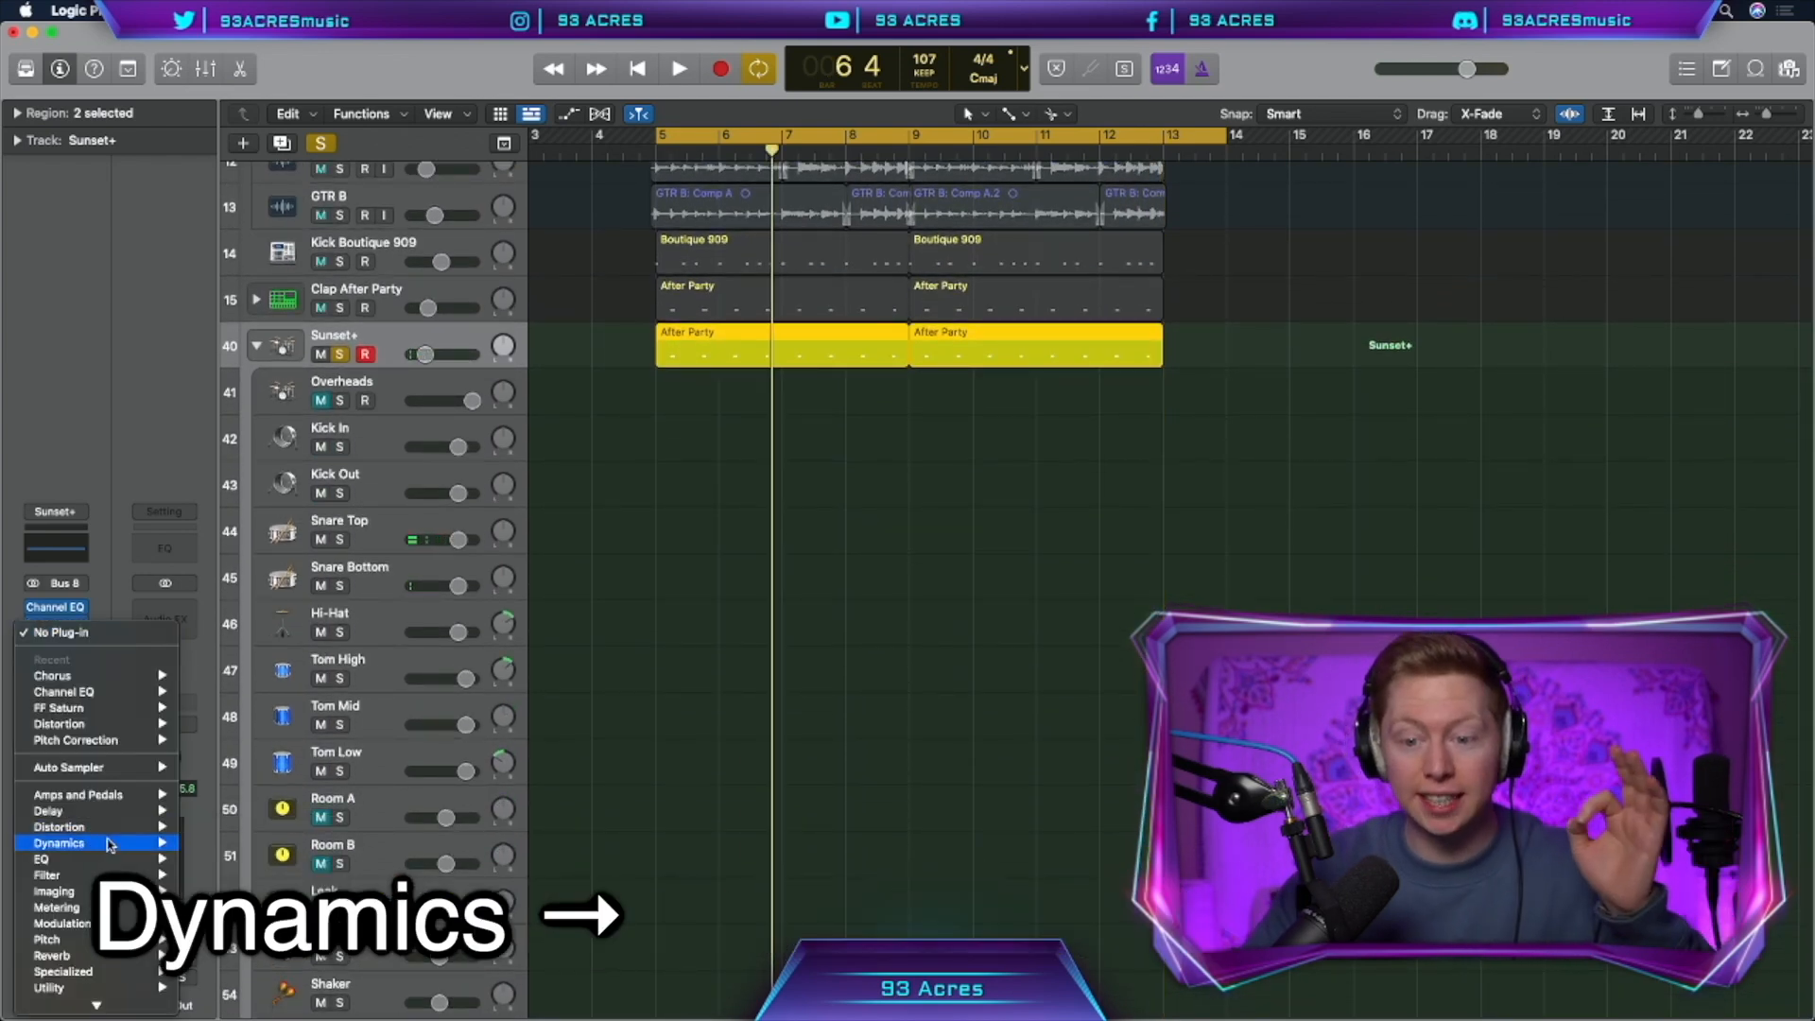
pyautogui.moveTo(109, 843)
pyautogui.moveTo(236, 959)
pyautogui.click(368, 957)
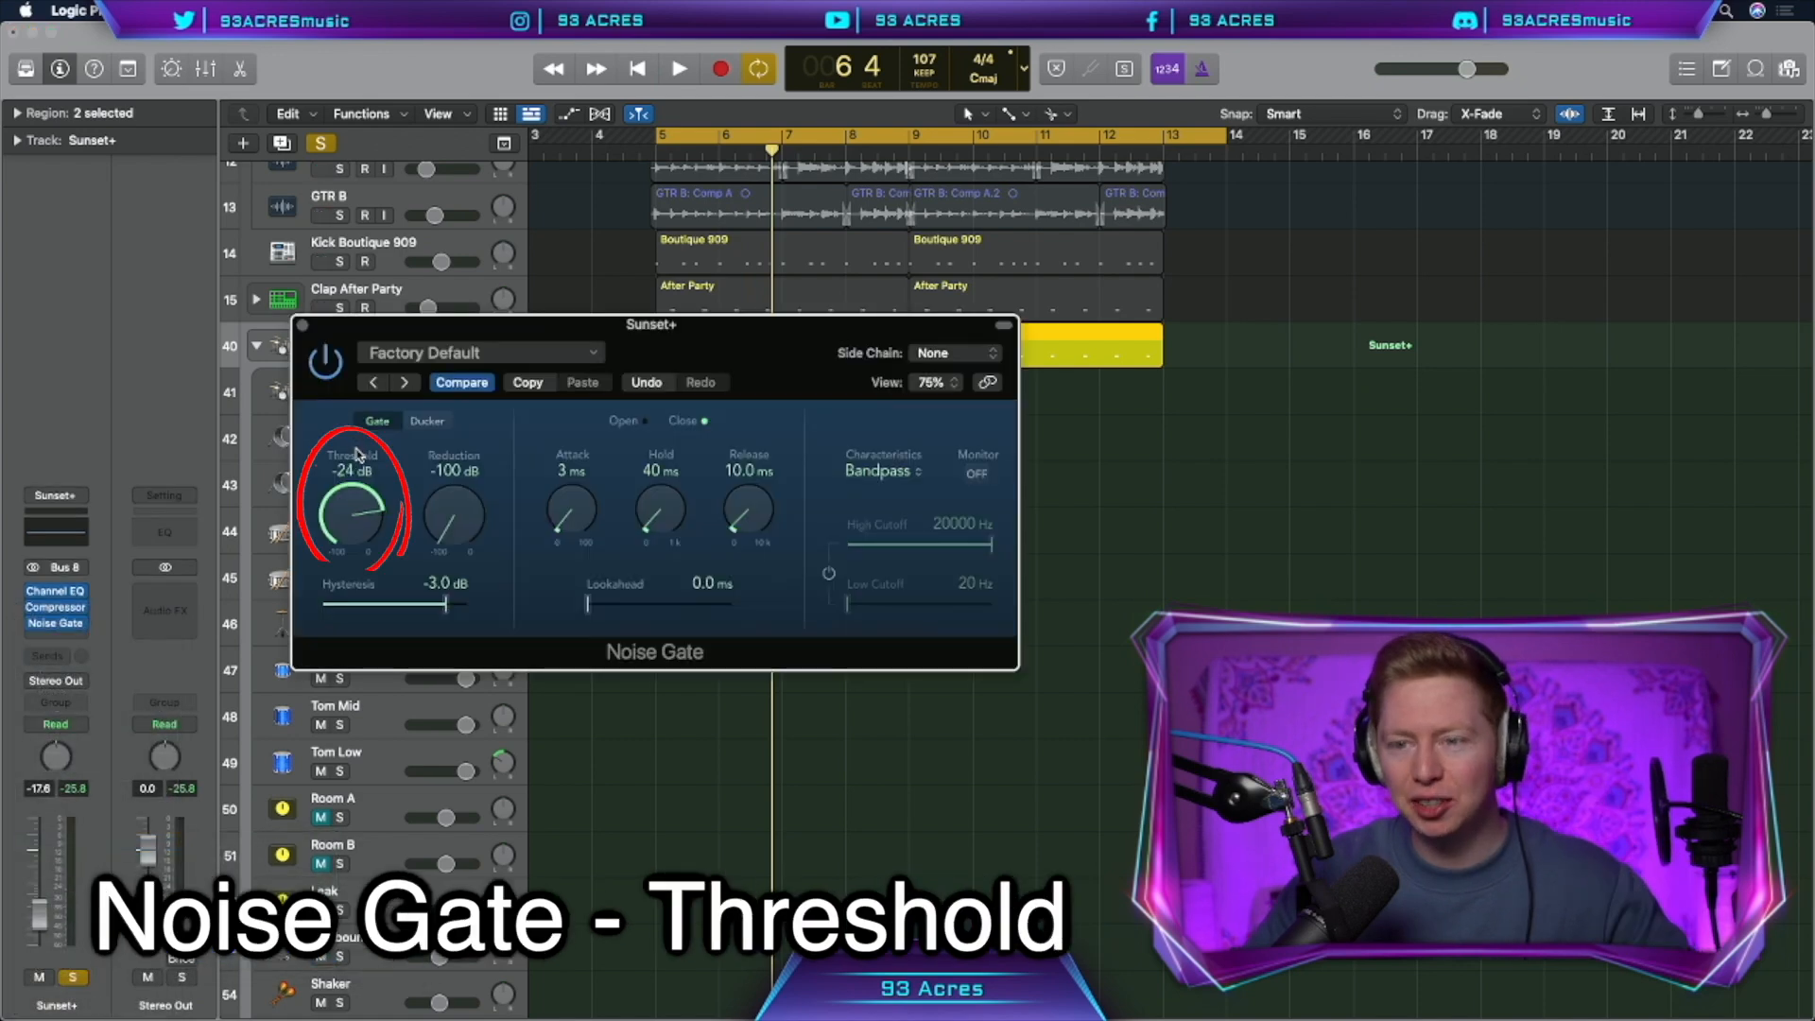
pyautogui.press('space')
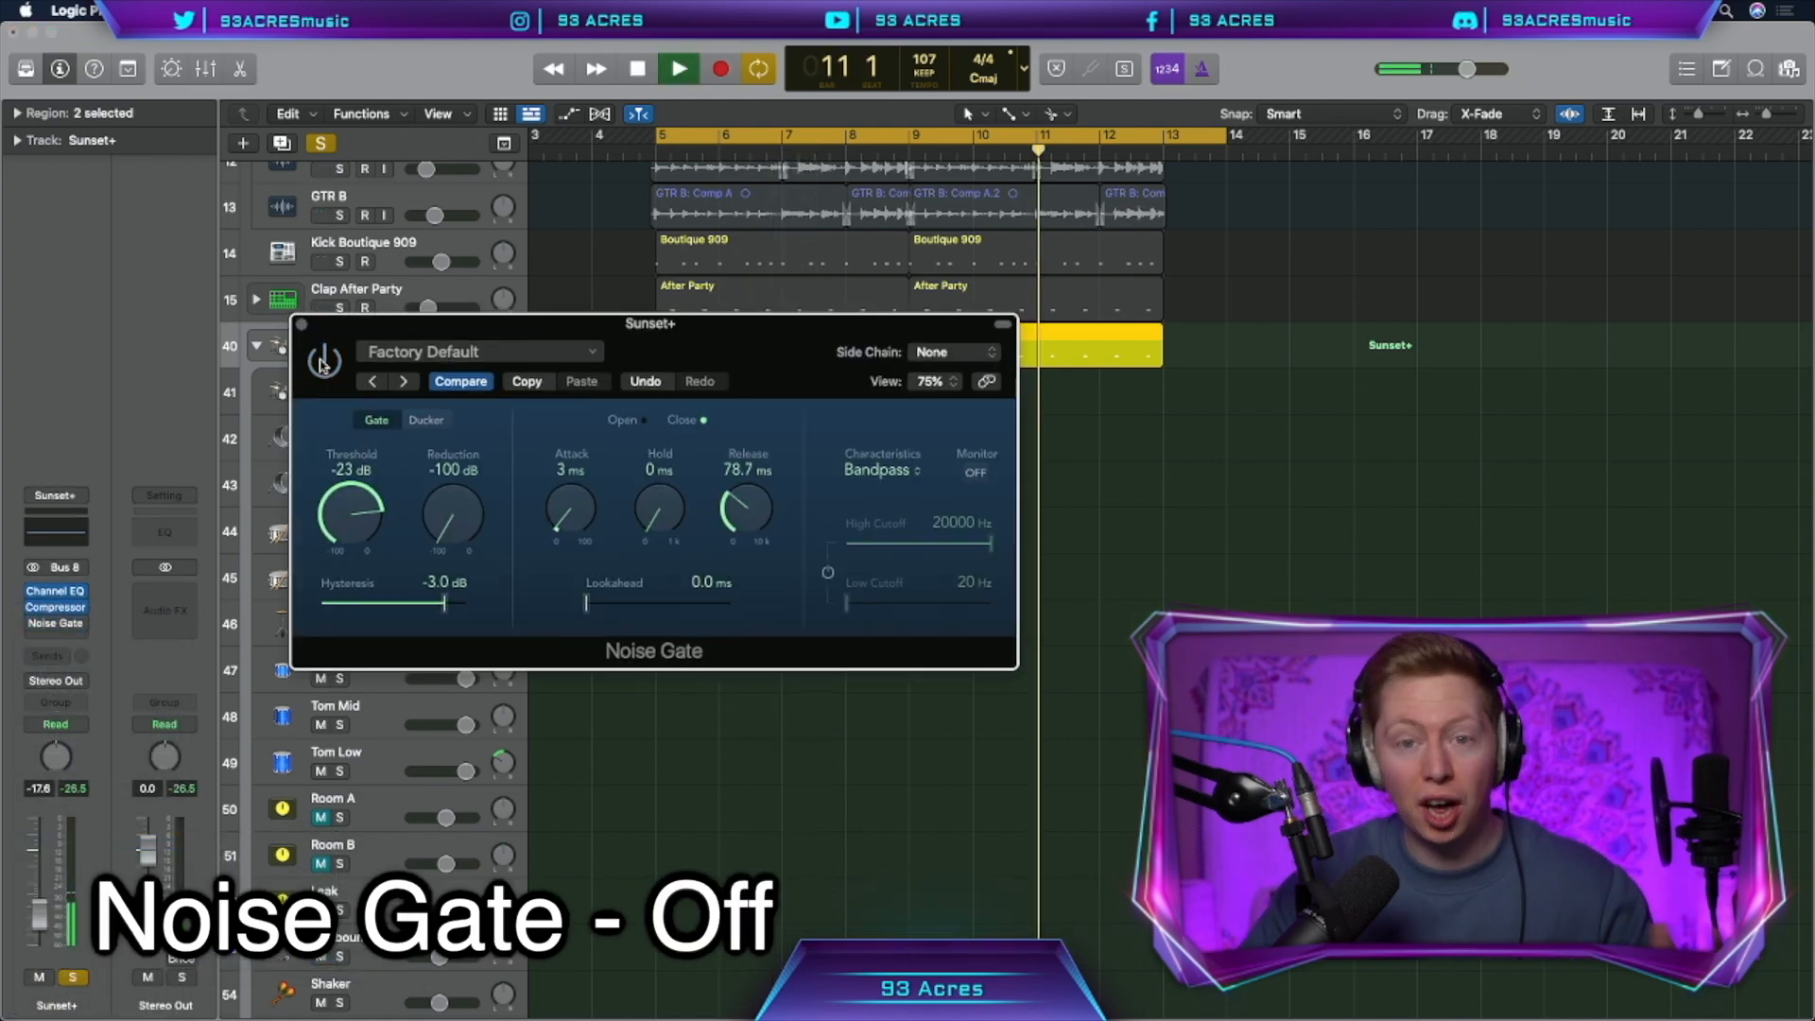
pyautogui.click(323, 366)
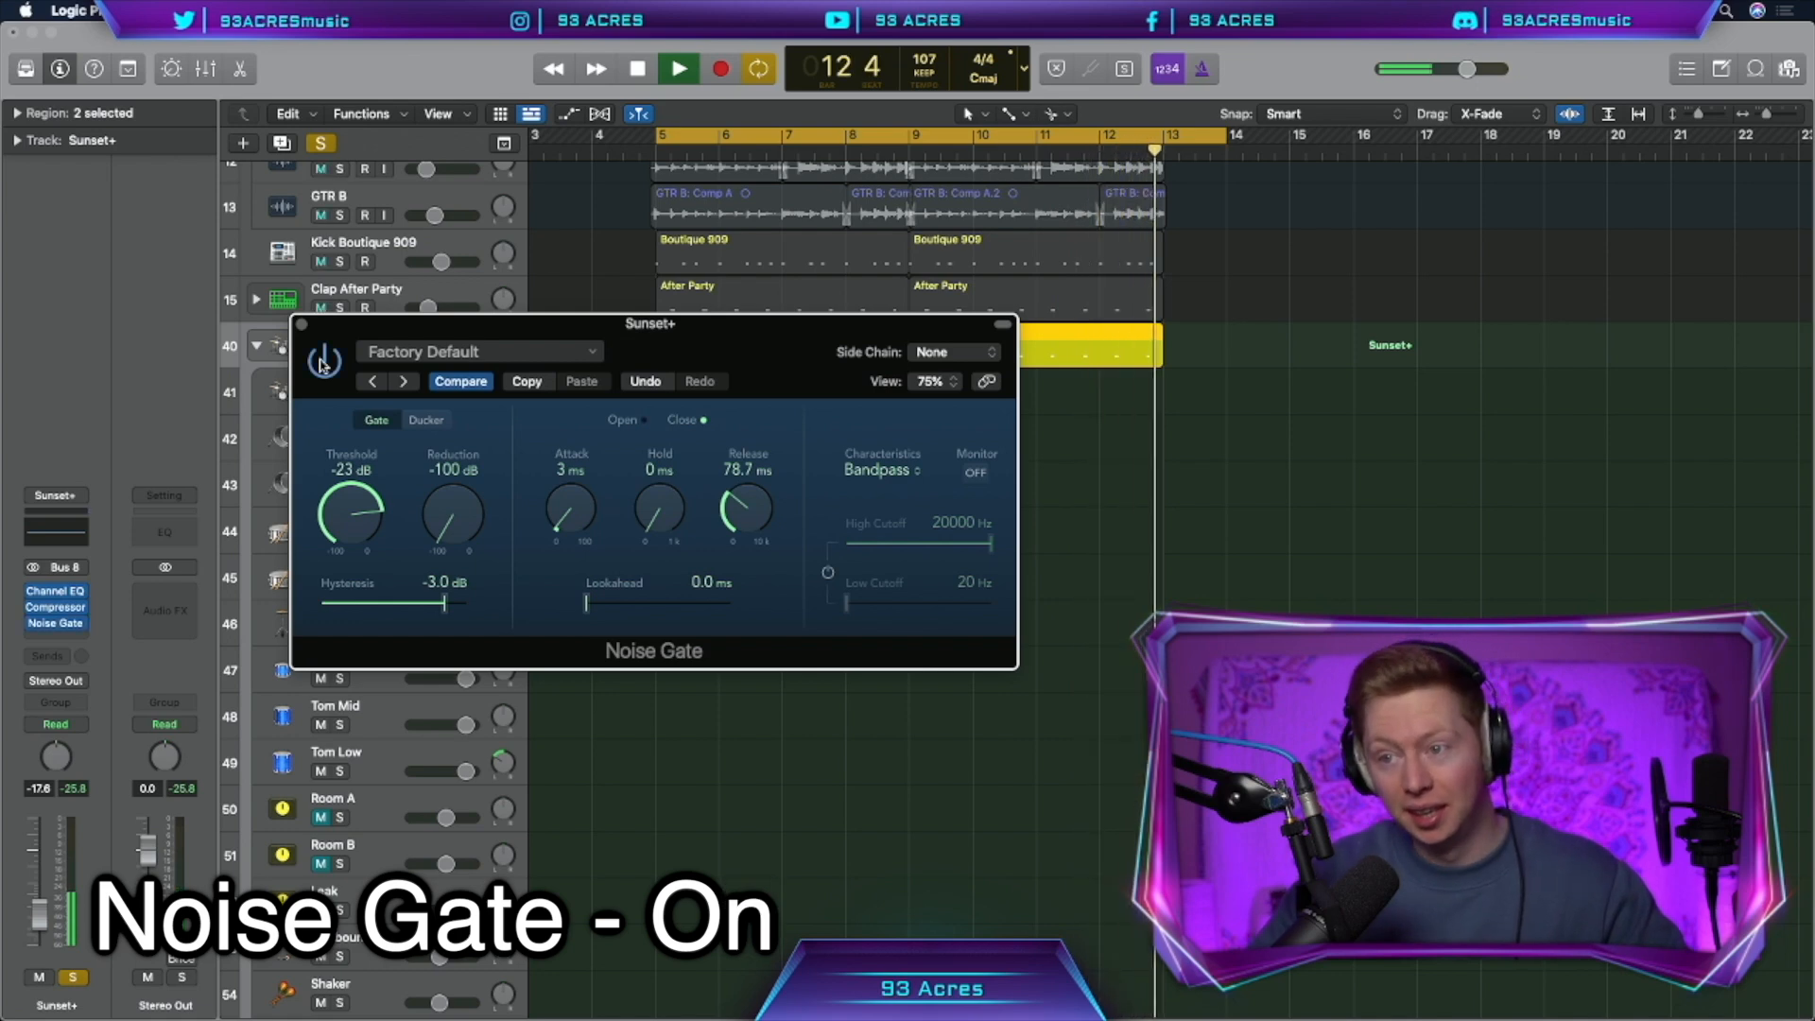
pyautogui.press('space')
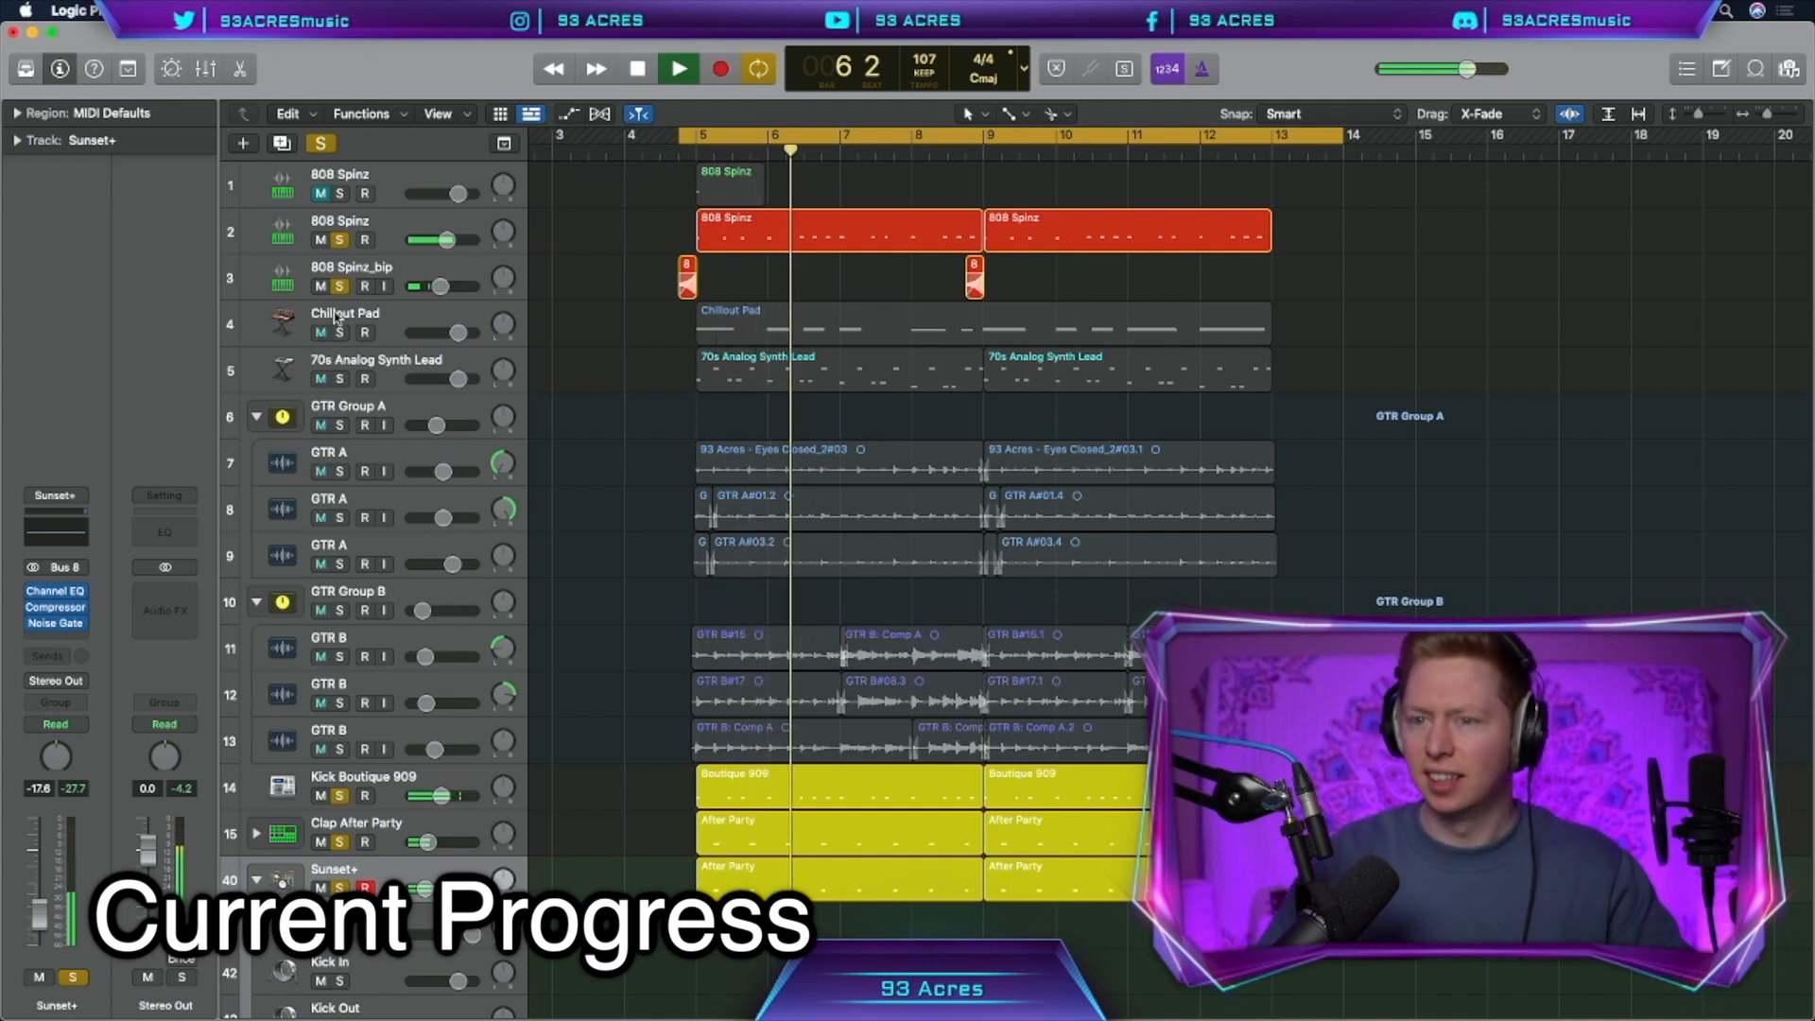
# Play the soloed drums and 808s, adding GTR Group A and the 70s Analog Synth Lead to the solo one after another
pyautogui.click(345, 419)
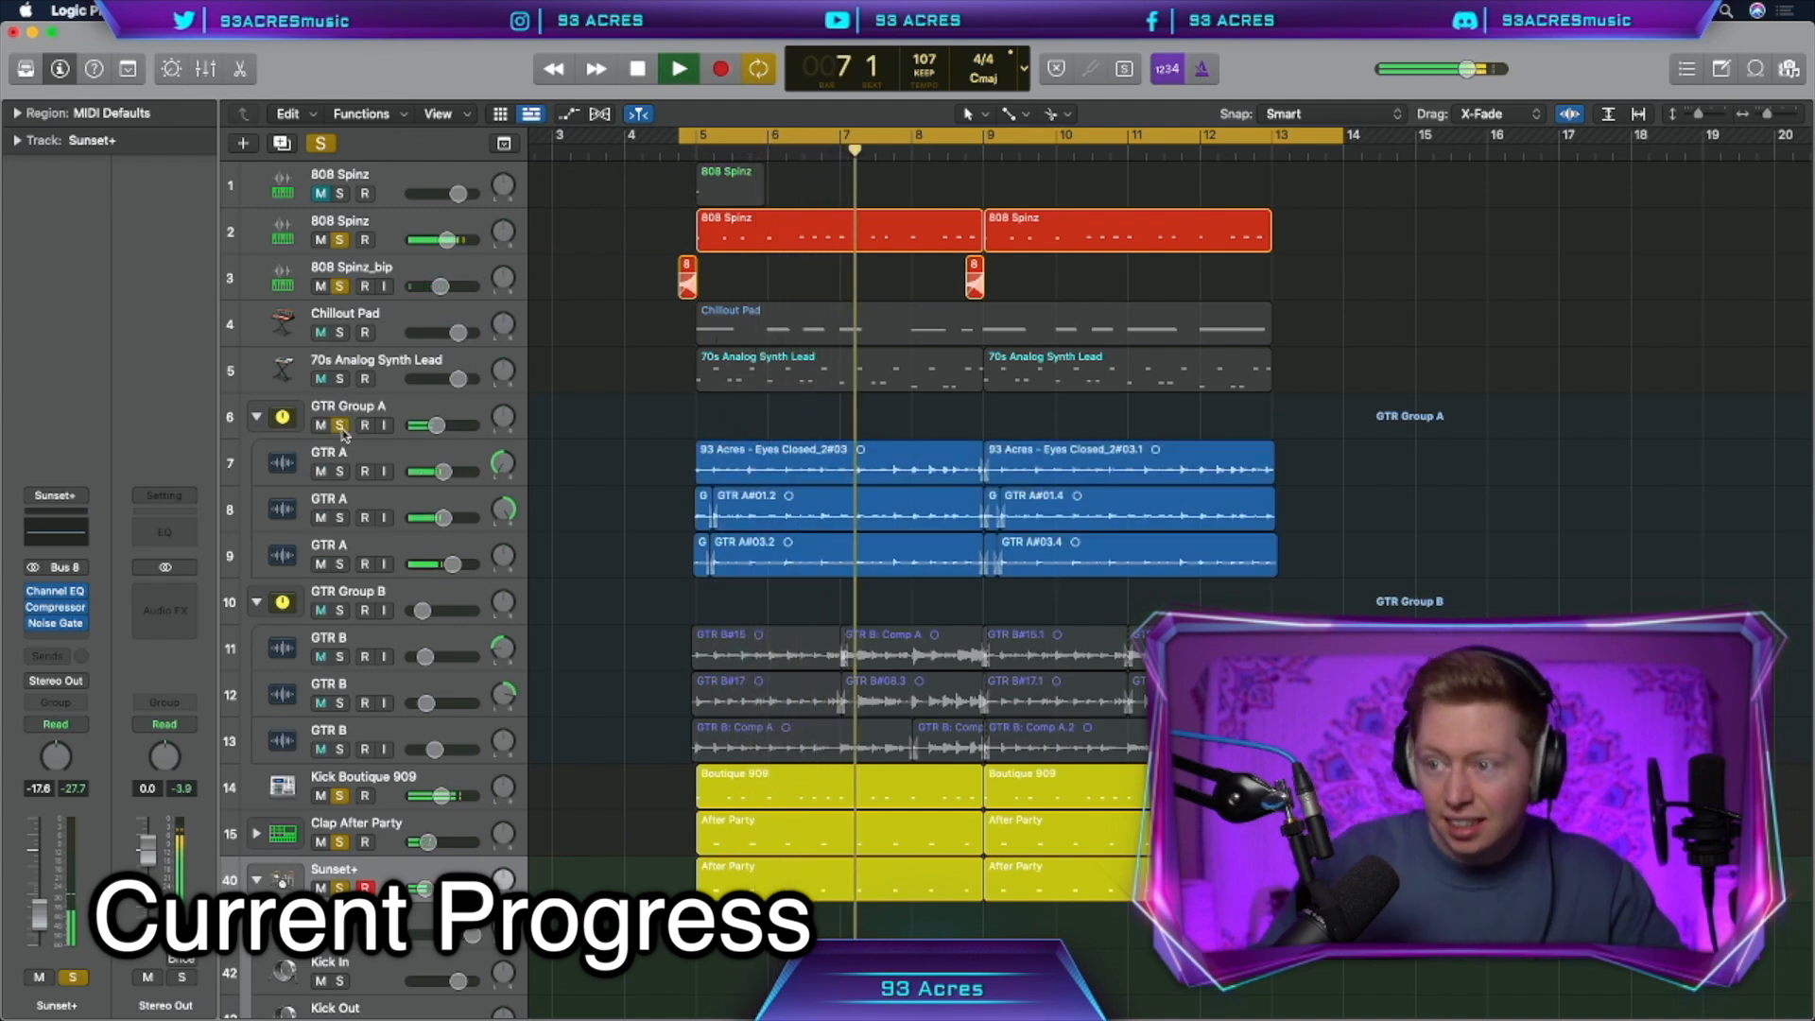
pyautogui.click(342, 378)
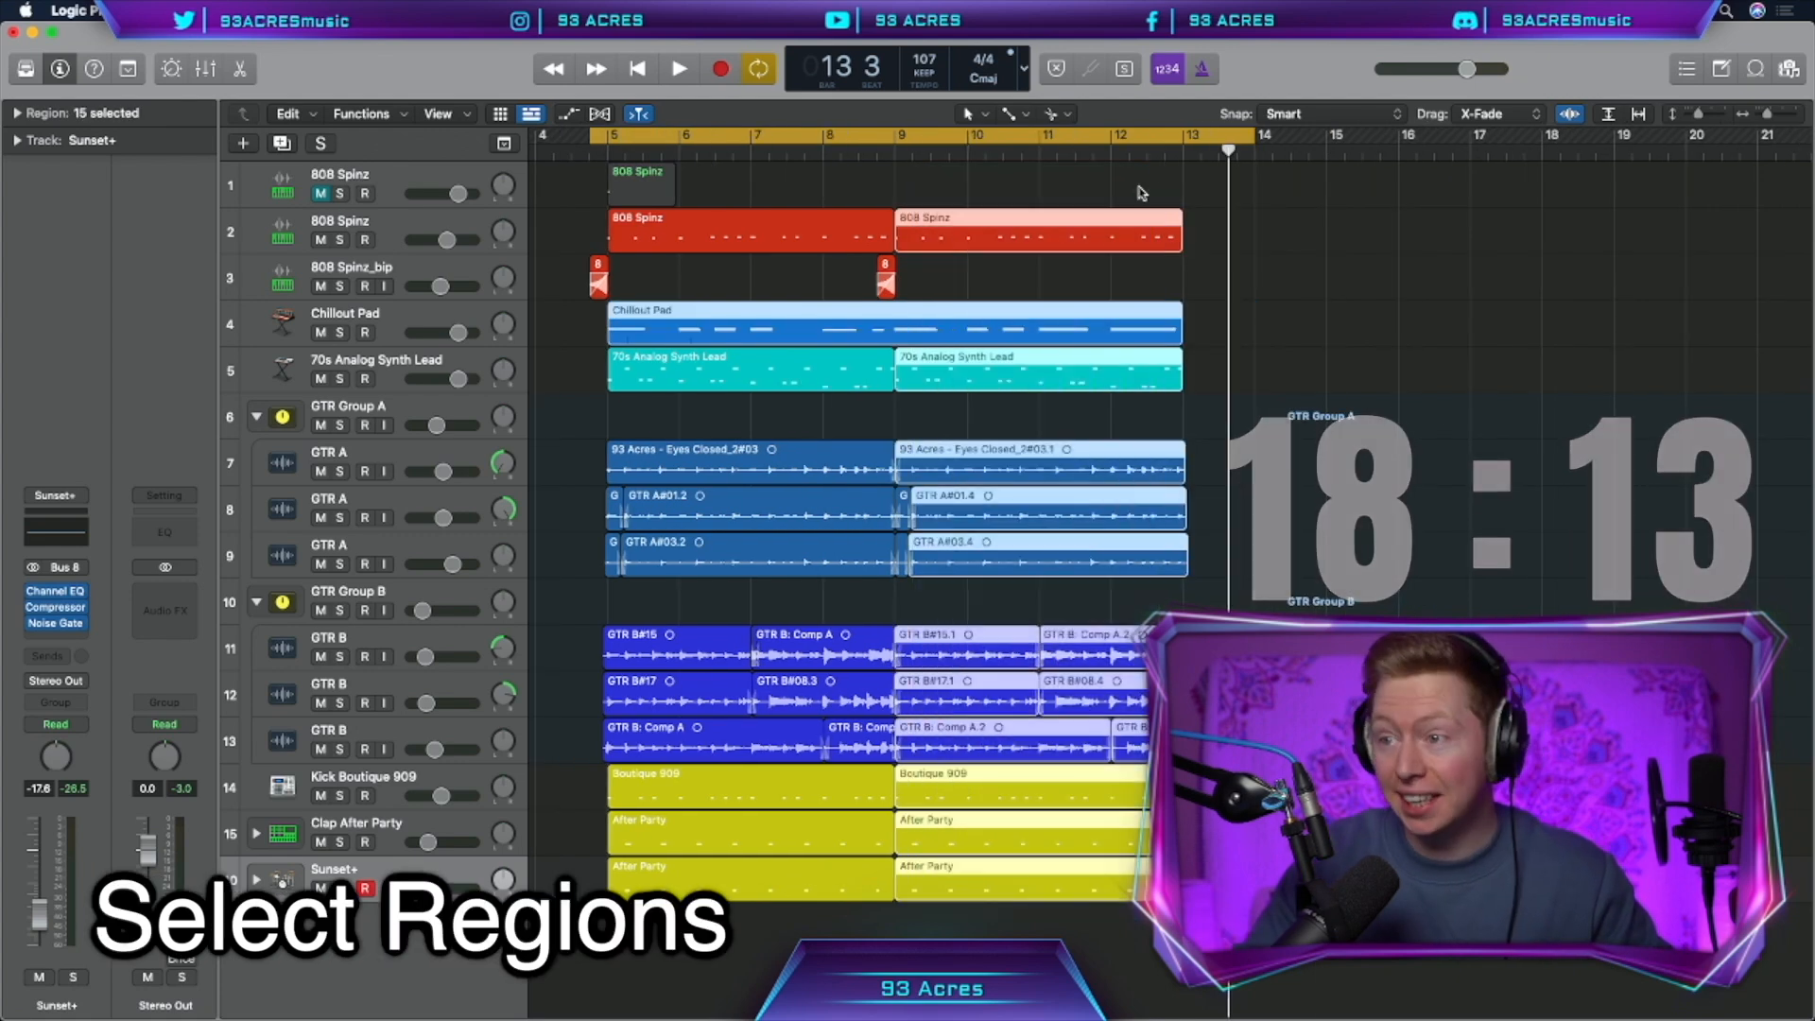
# Copy the selected regions of bars 9 to 12 to bar 13 on all tracks
pyautogui.moveTo(997, 558); pyautogui.dragTo(1249, 562)
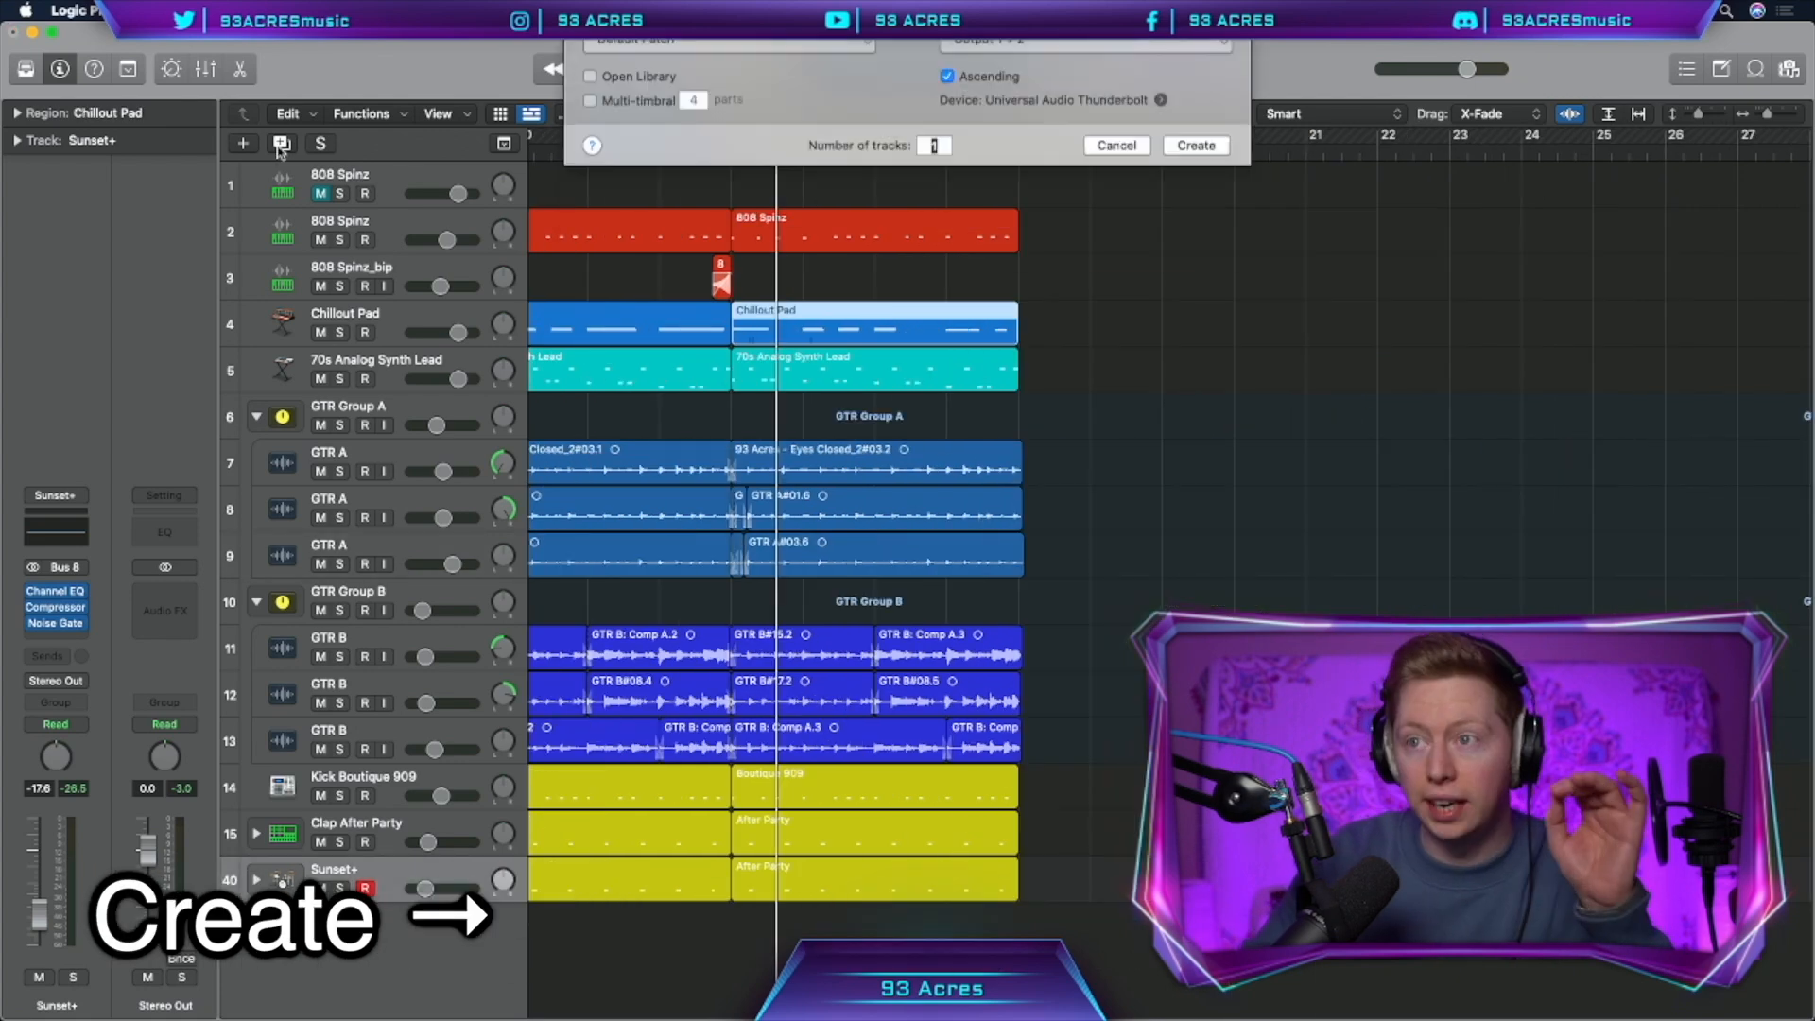
# Add an audio track, filter the loop browser by Tambourine and place the Quincy - Tambourine 16th loop on the track at bar 13
pyautogui.click(886, 80)
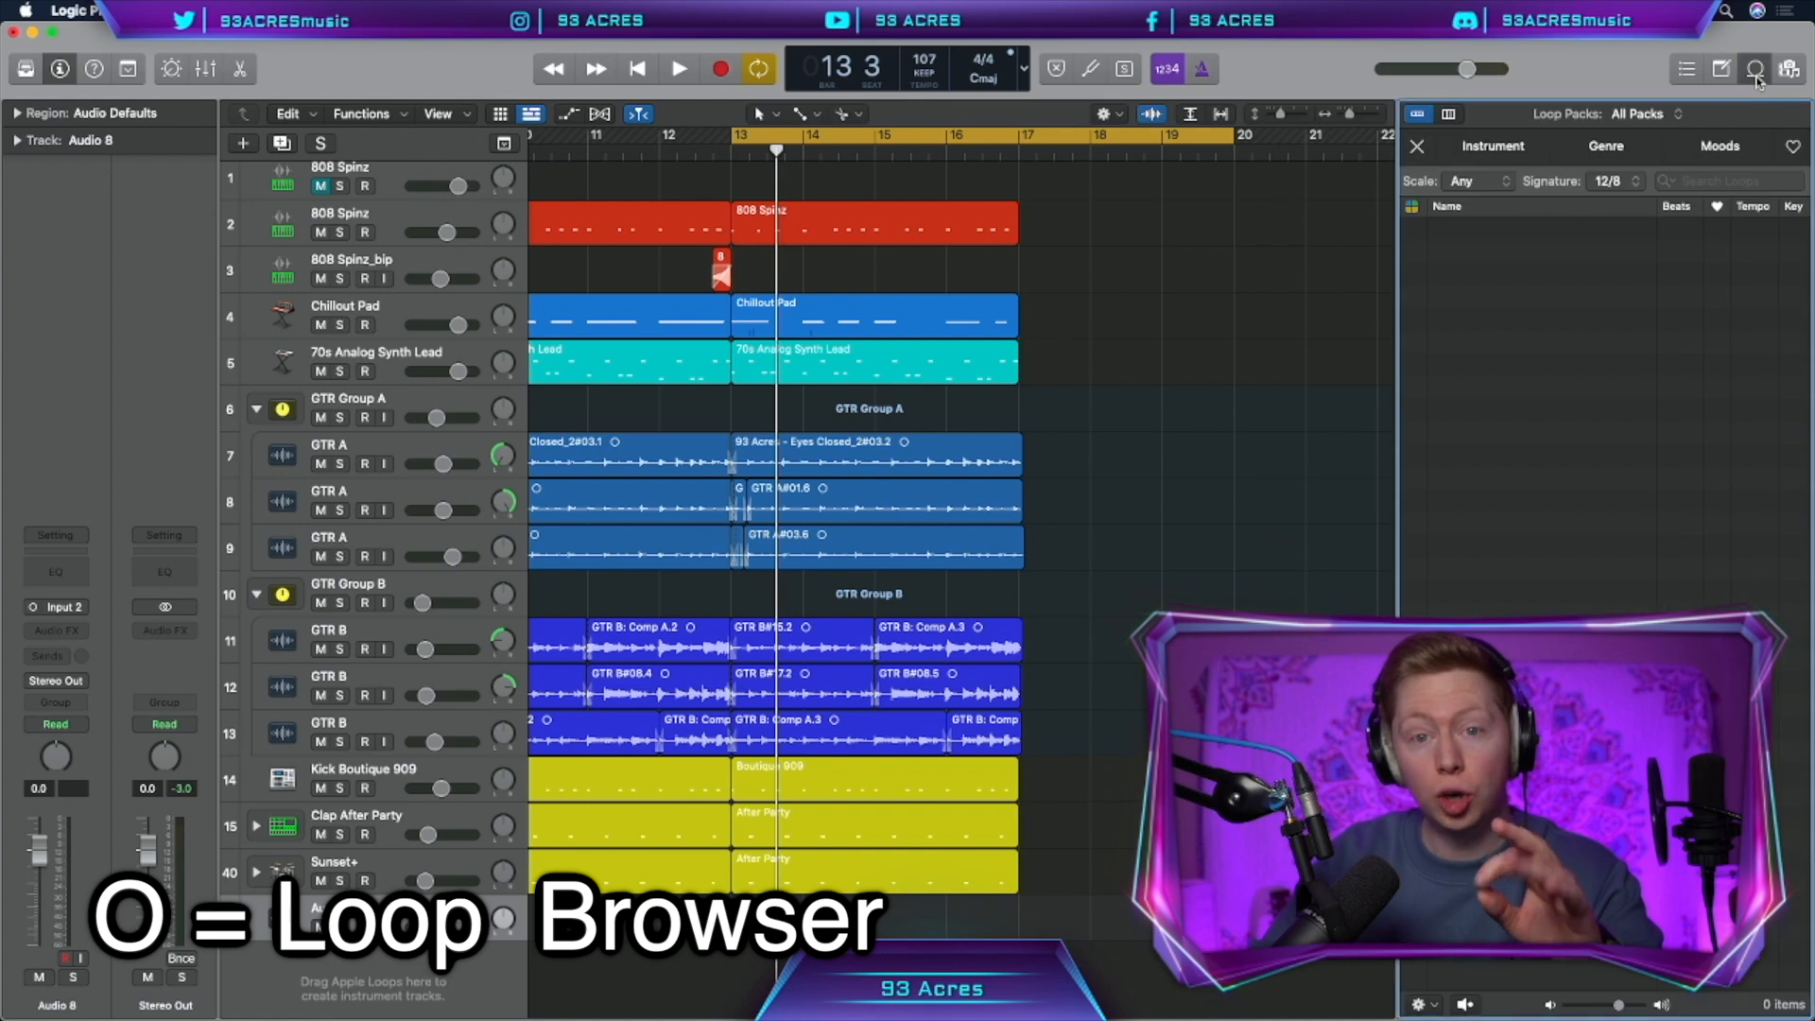
pyautogui.click(1503, 148)
pyautogui.click(1456, 255)
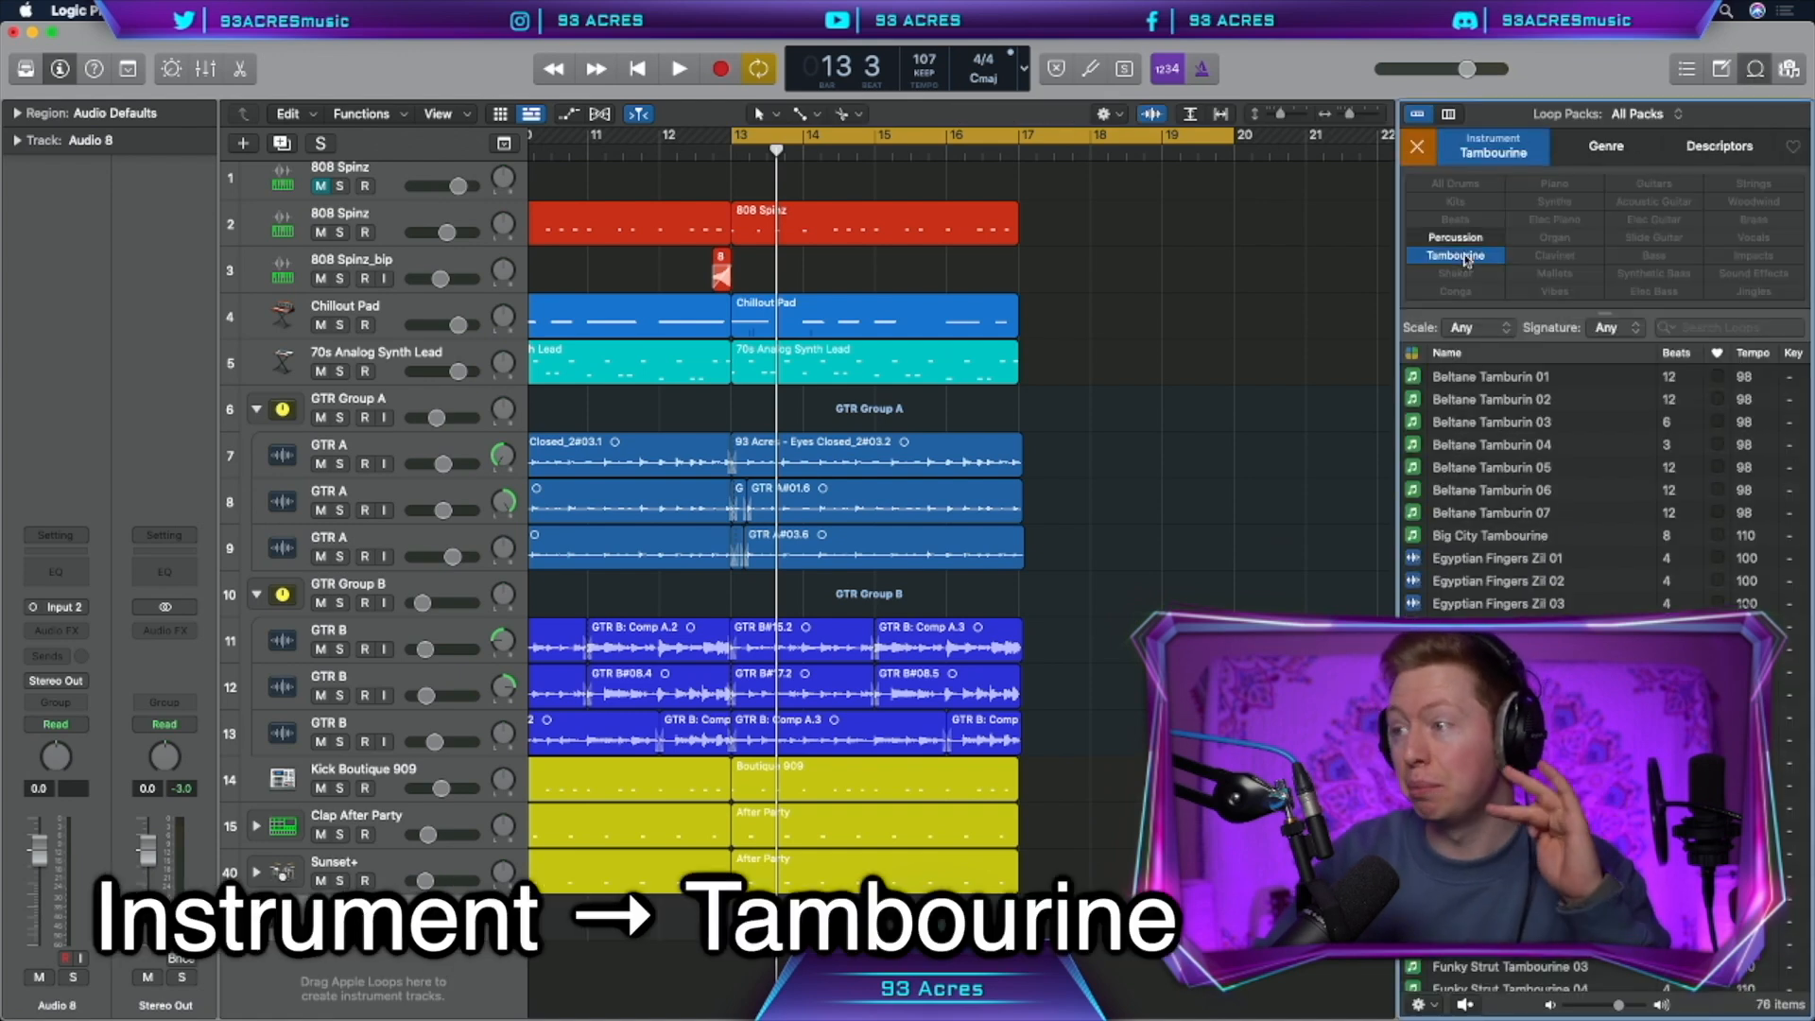
pyautogui.scroll(-10, 1573, 566)
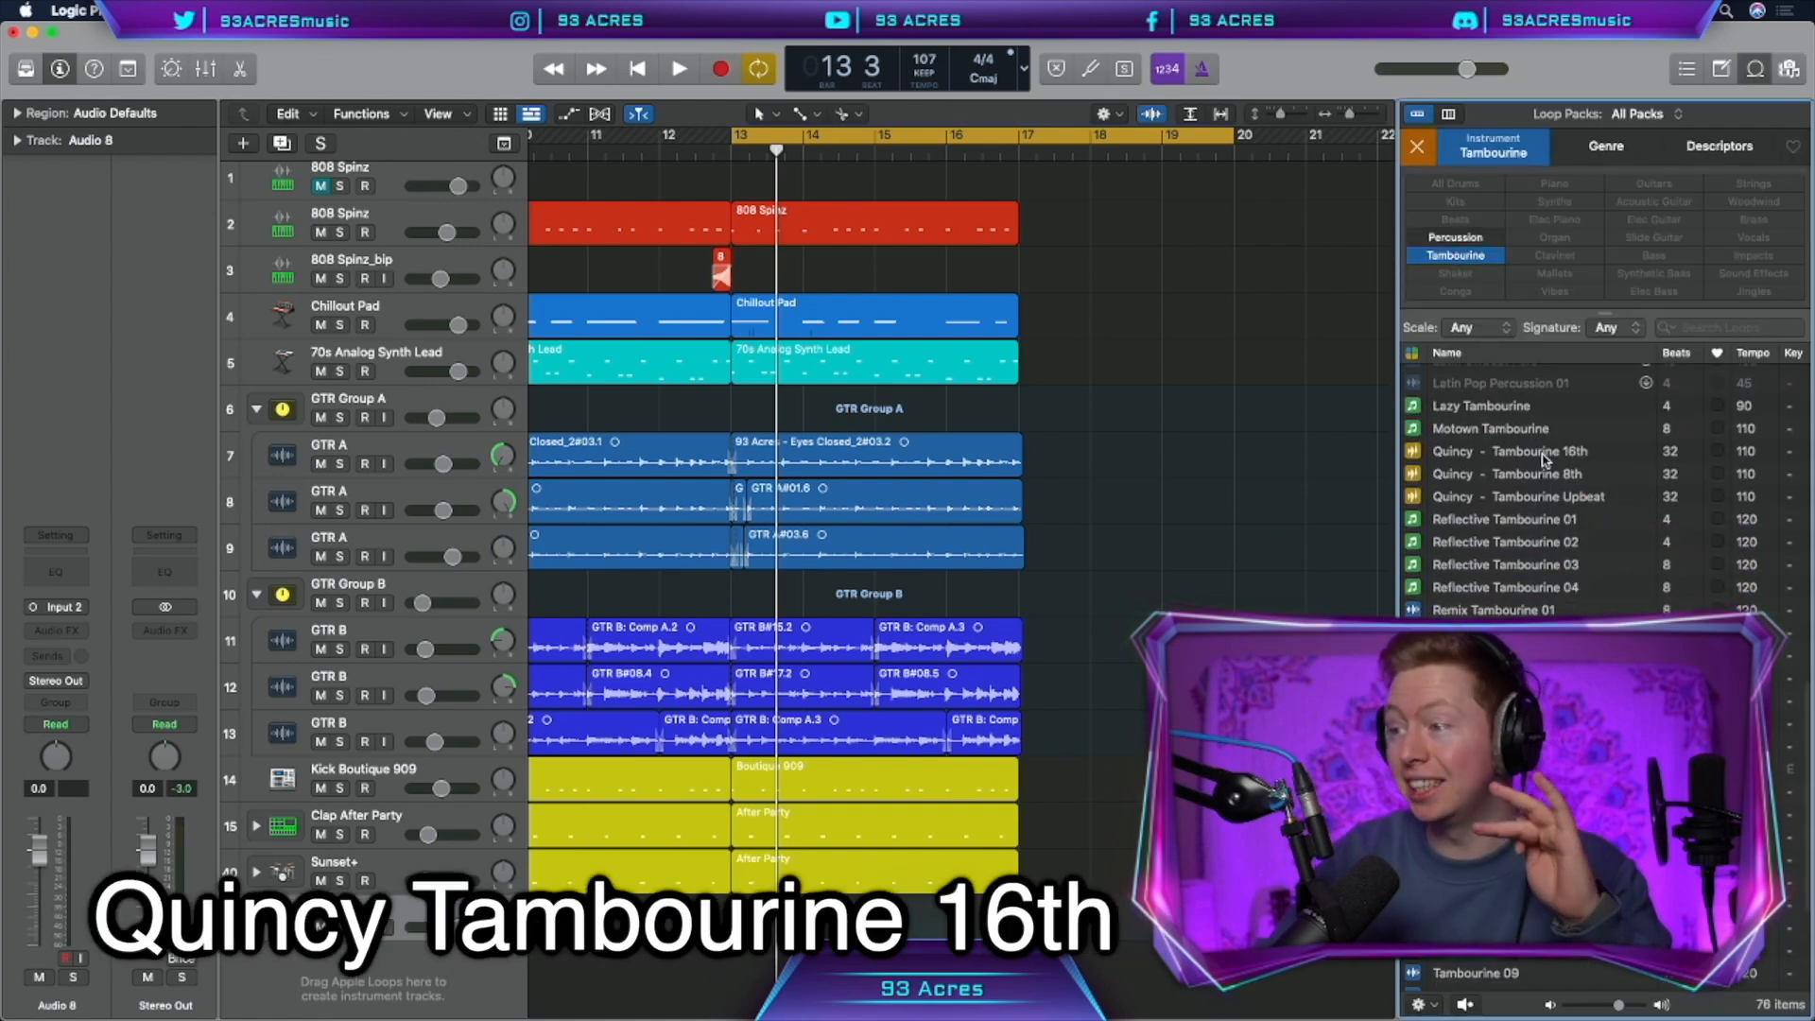
pyautogui.click(1545, 454)
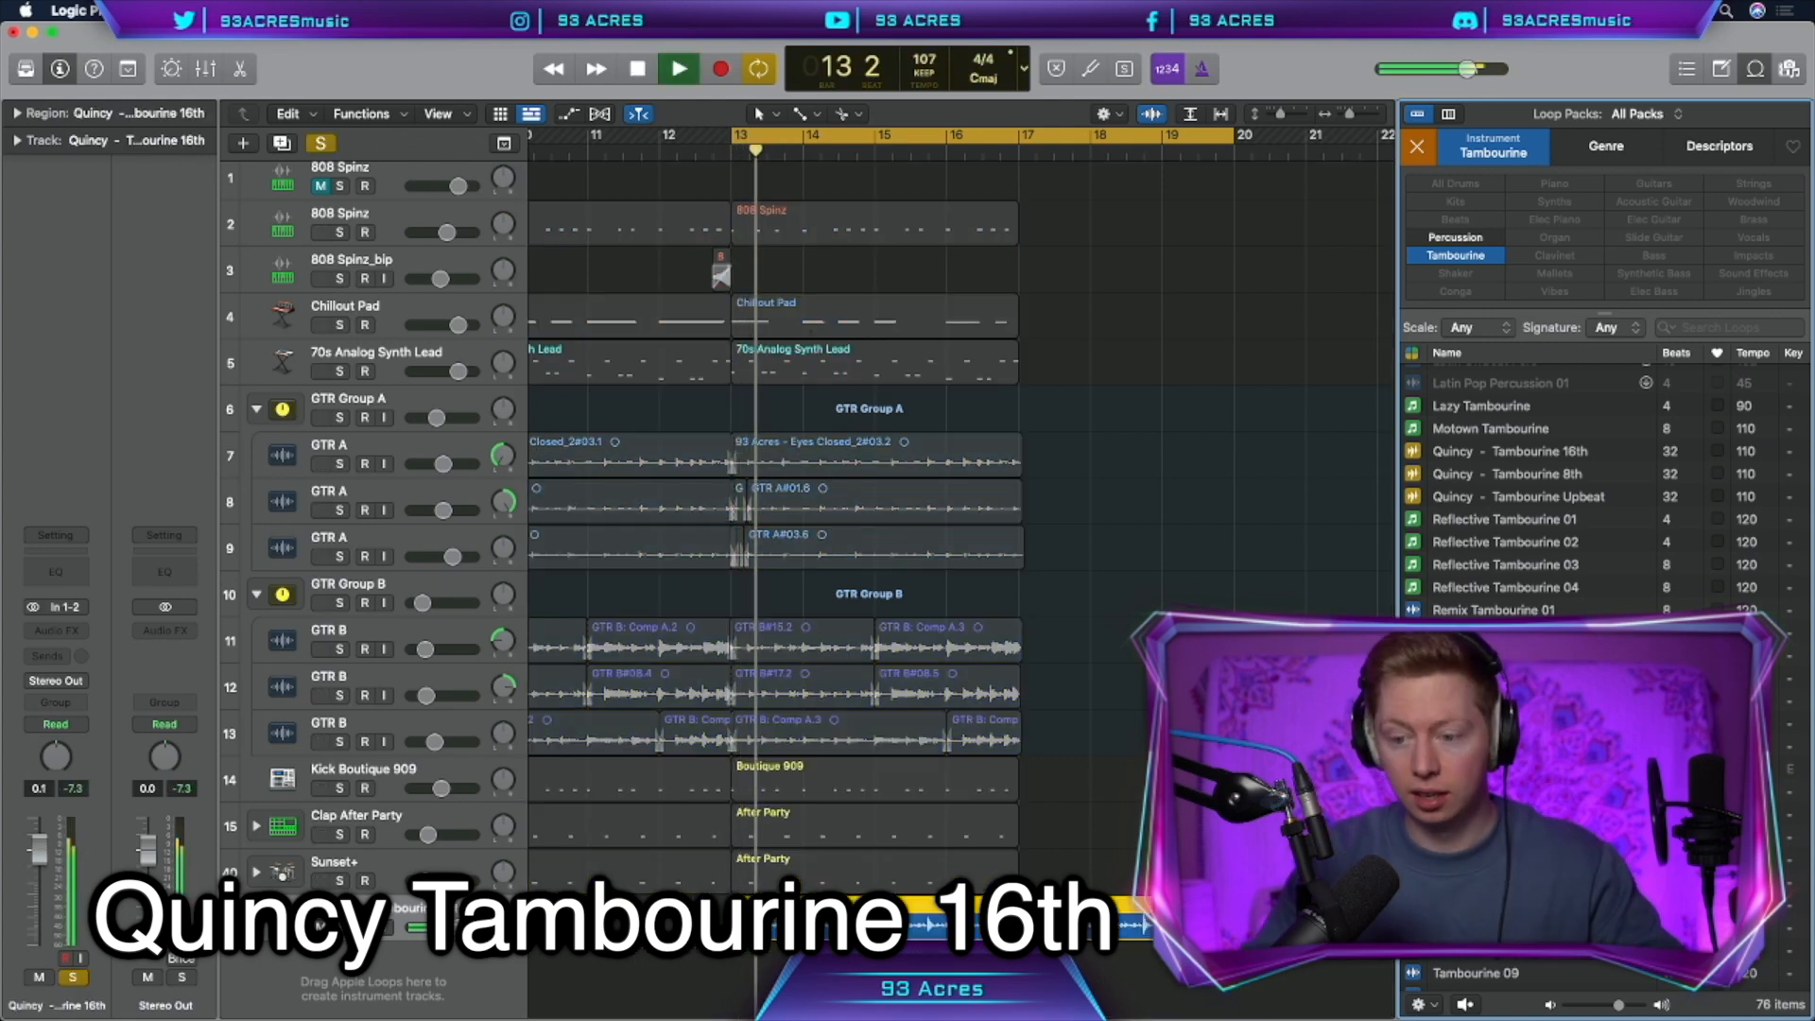
# Add another audio track with the Quincy - Shaker 16th loop at bar 13 and lower the tambourine and shaker volumes to -17.0 dB
pyautogui.press('super+d')
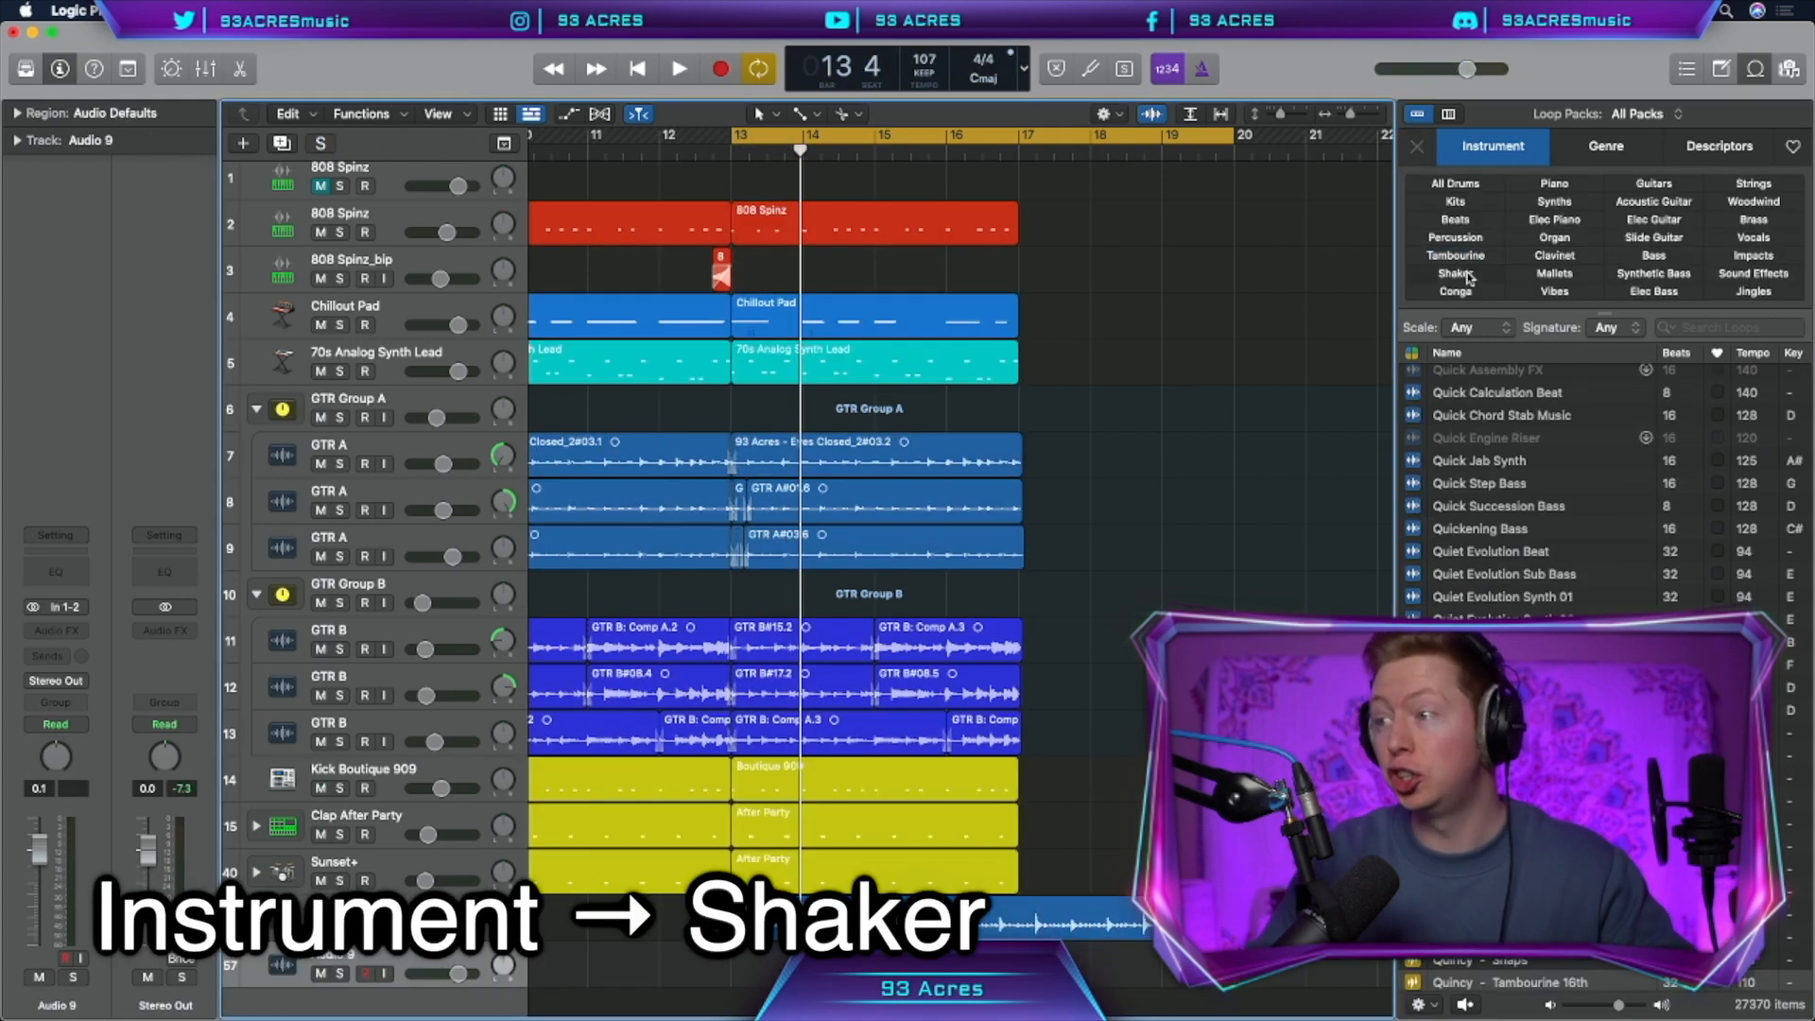
pyautogui.click(1469, 276)
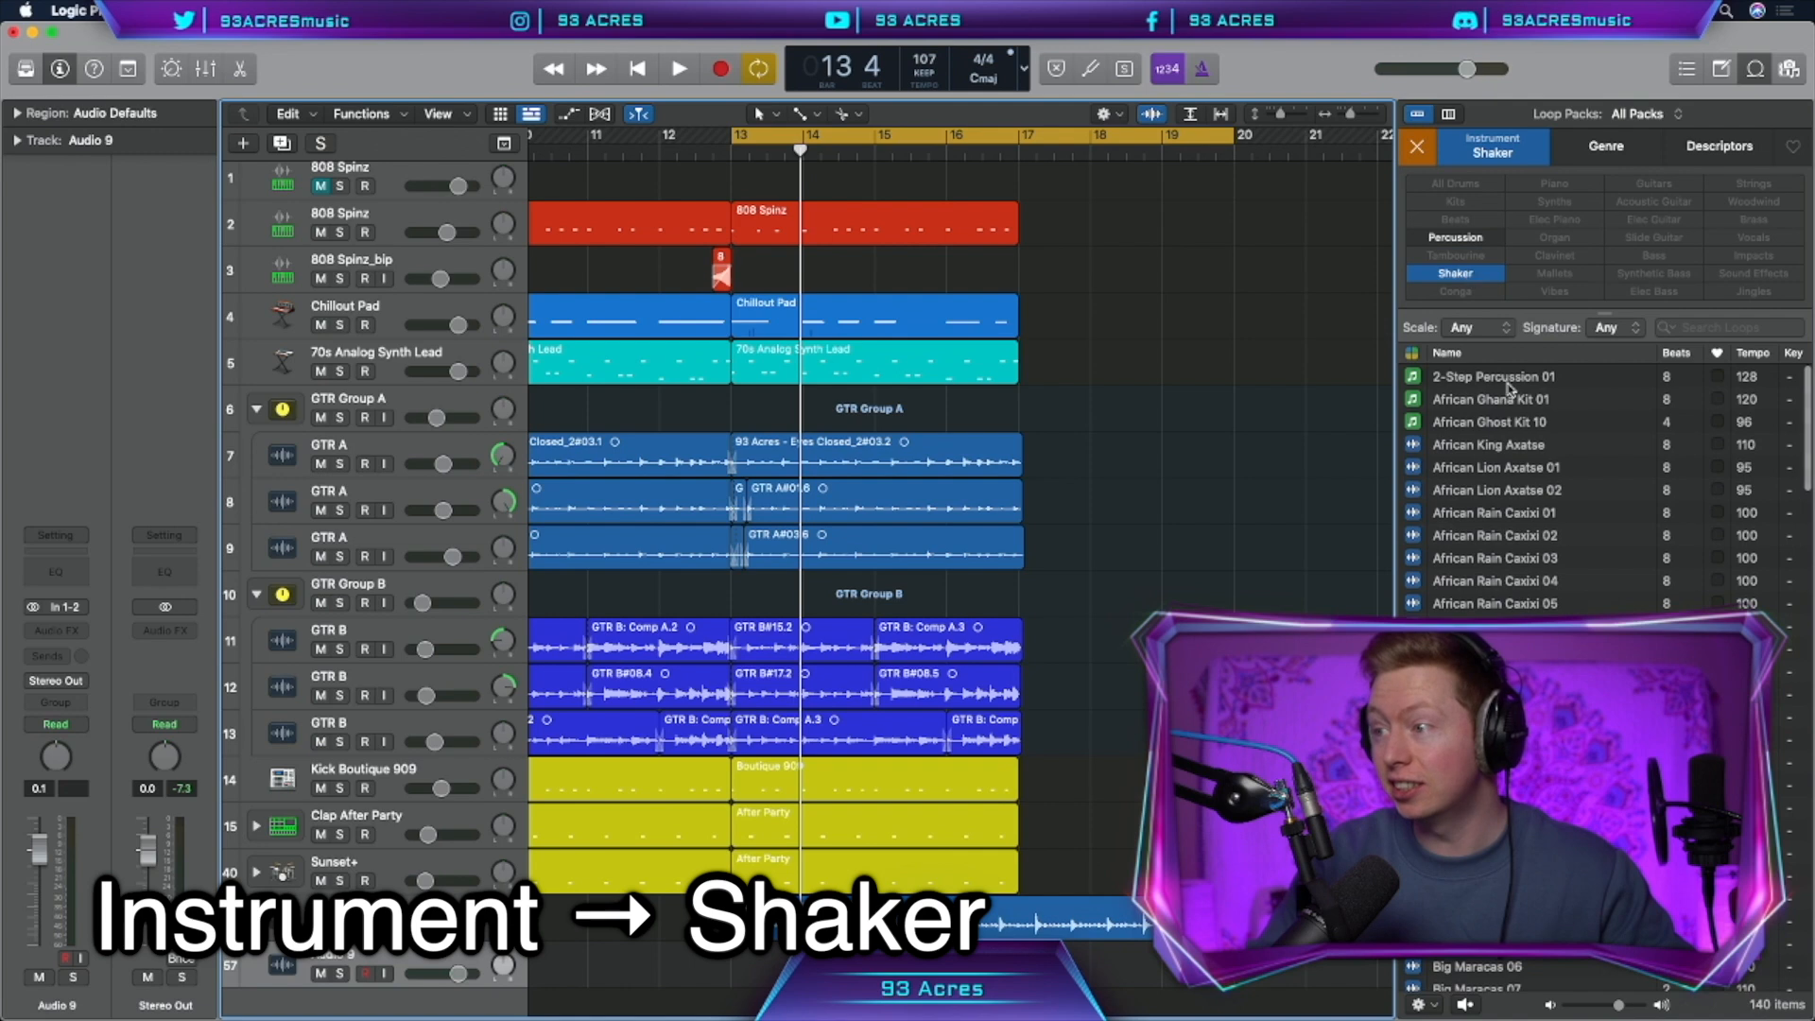
pyautogui.click(1518, 416)
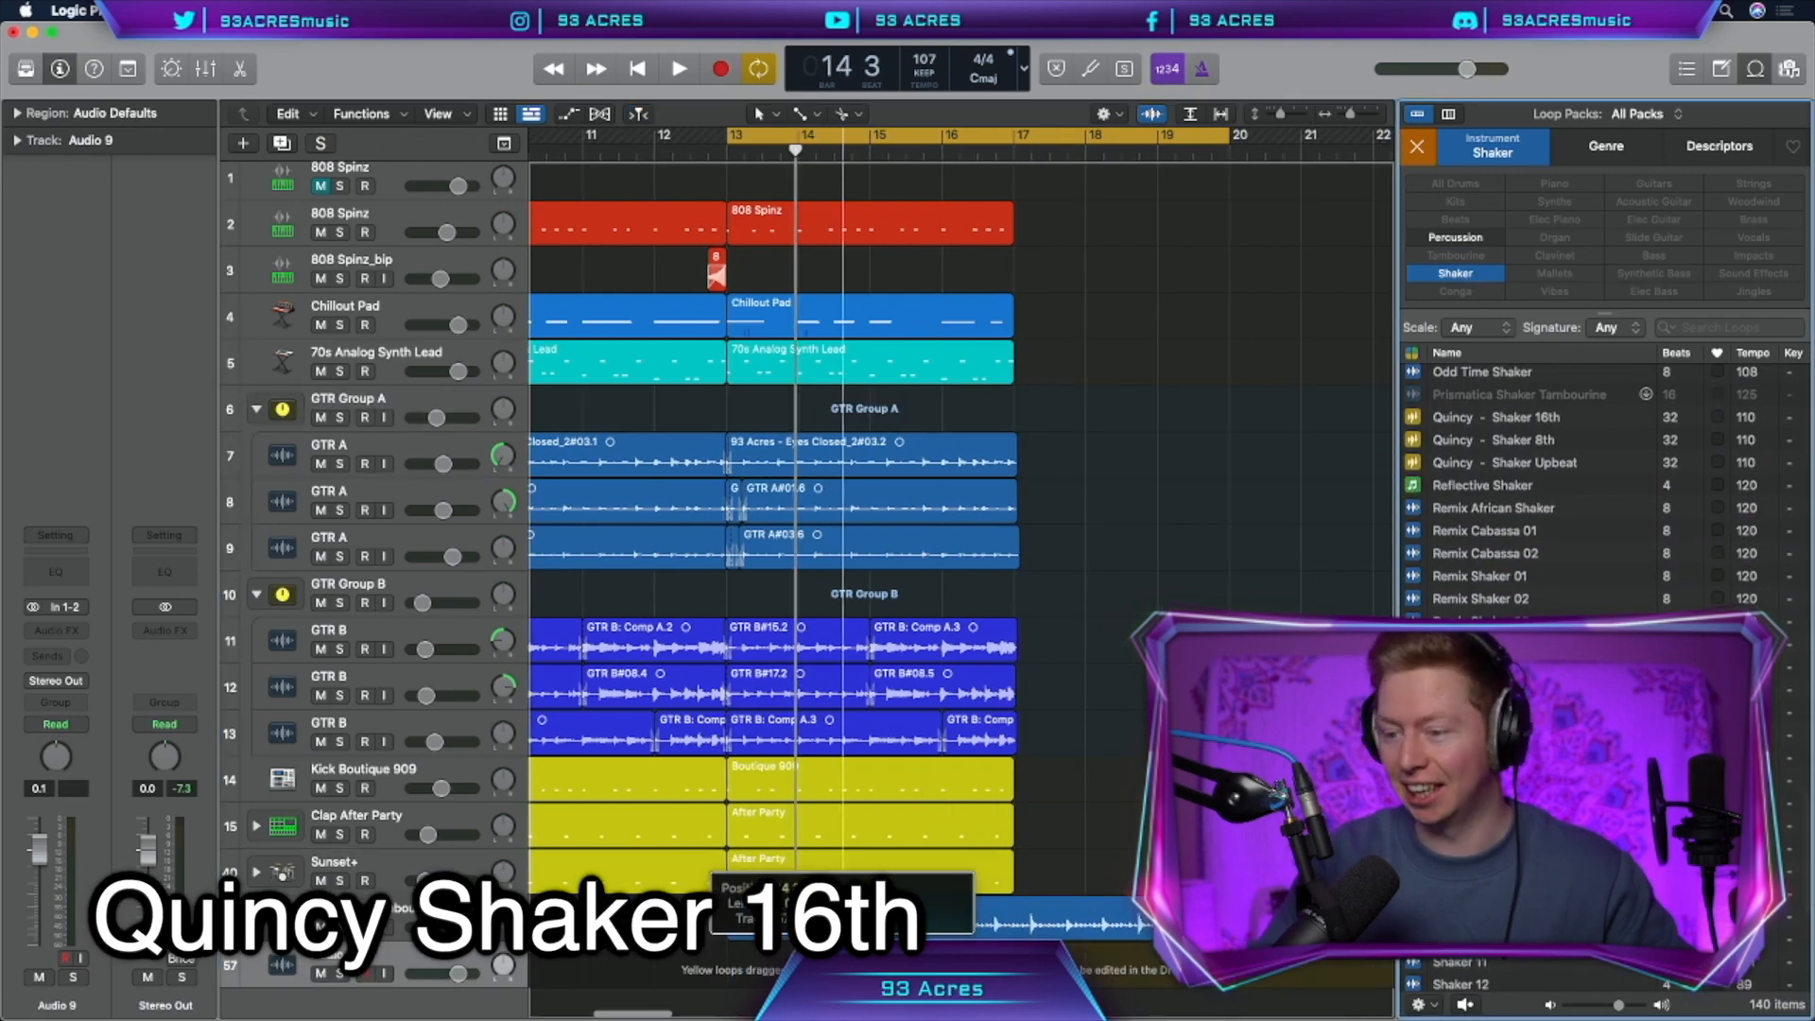
pyautogui.keyDown('shift'); pyautogui.click(378, 912); pyautogui.keyUp('shift')
pyautogui.moveTo(458, 974); pyautogui.dragTo(434, 974)
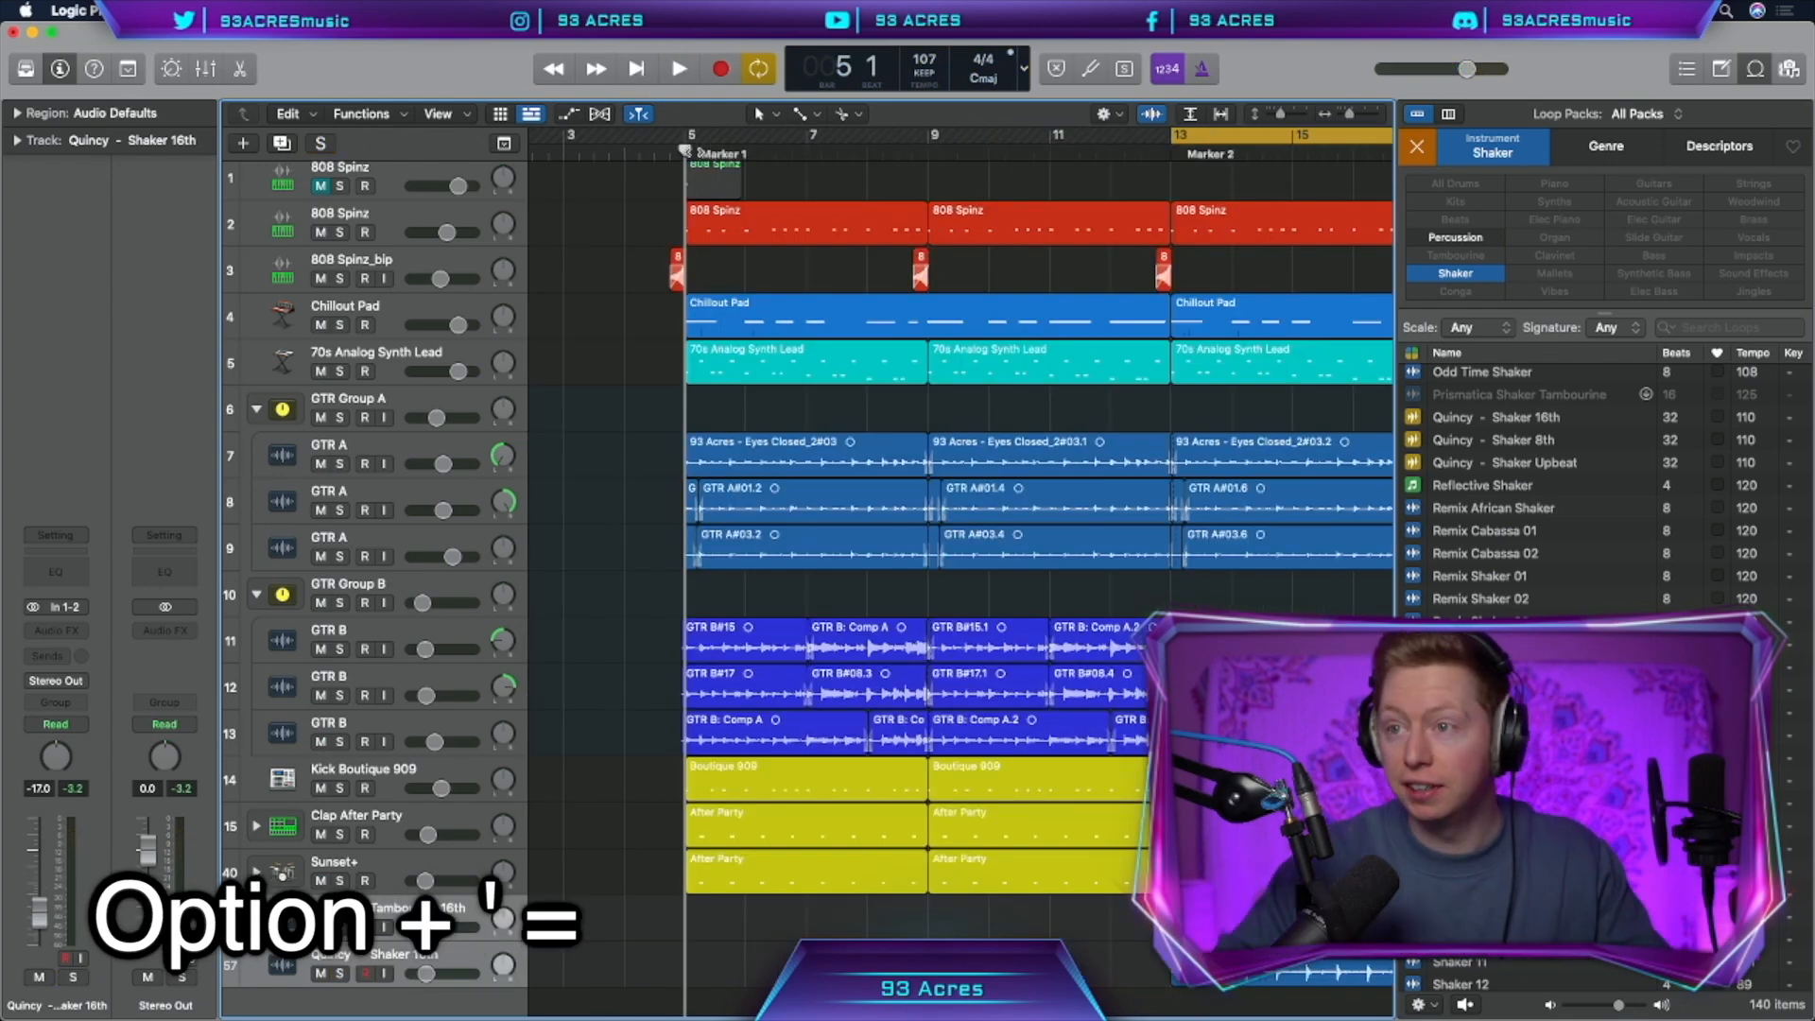
# Name the marker at bar 5 CHORUS and the one at bar 13 POSTCHORUS, colouring them teal and purple
pyautogui.hotkey('alt', "'")
pyautogui.press('Tab')
pyautogui.write('POS')
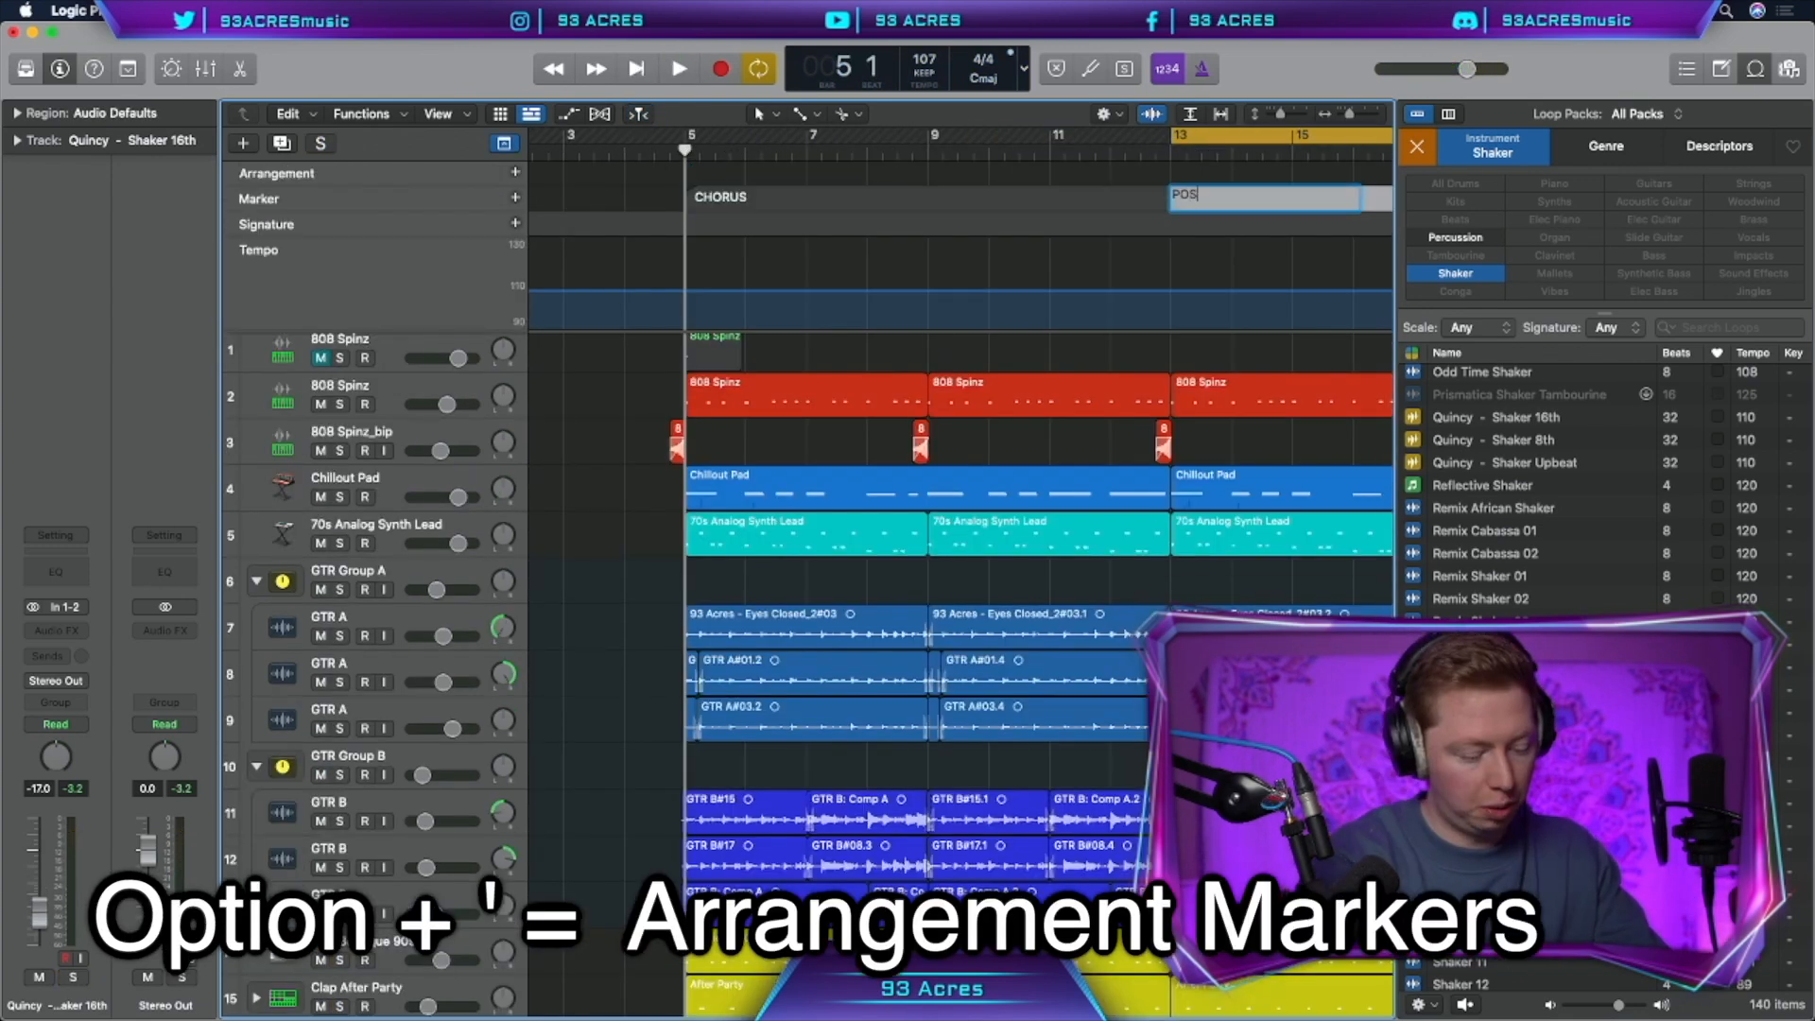
pyautogui.press('Return')
pyautogui.hotkey('alt', 'c')
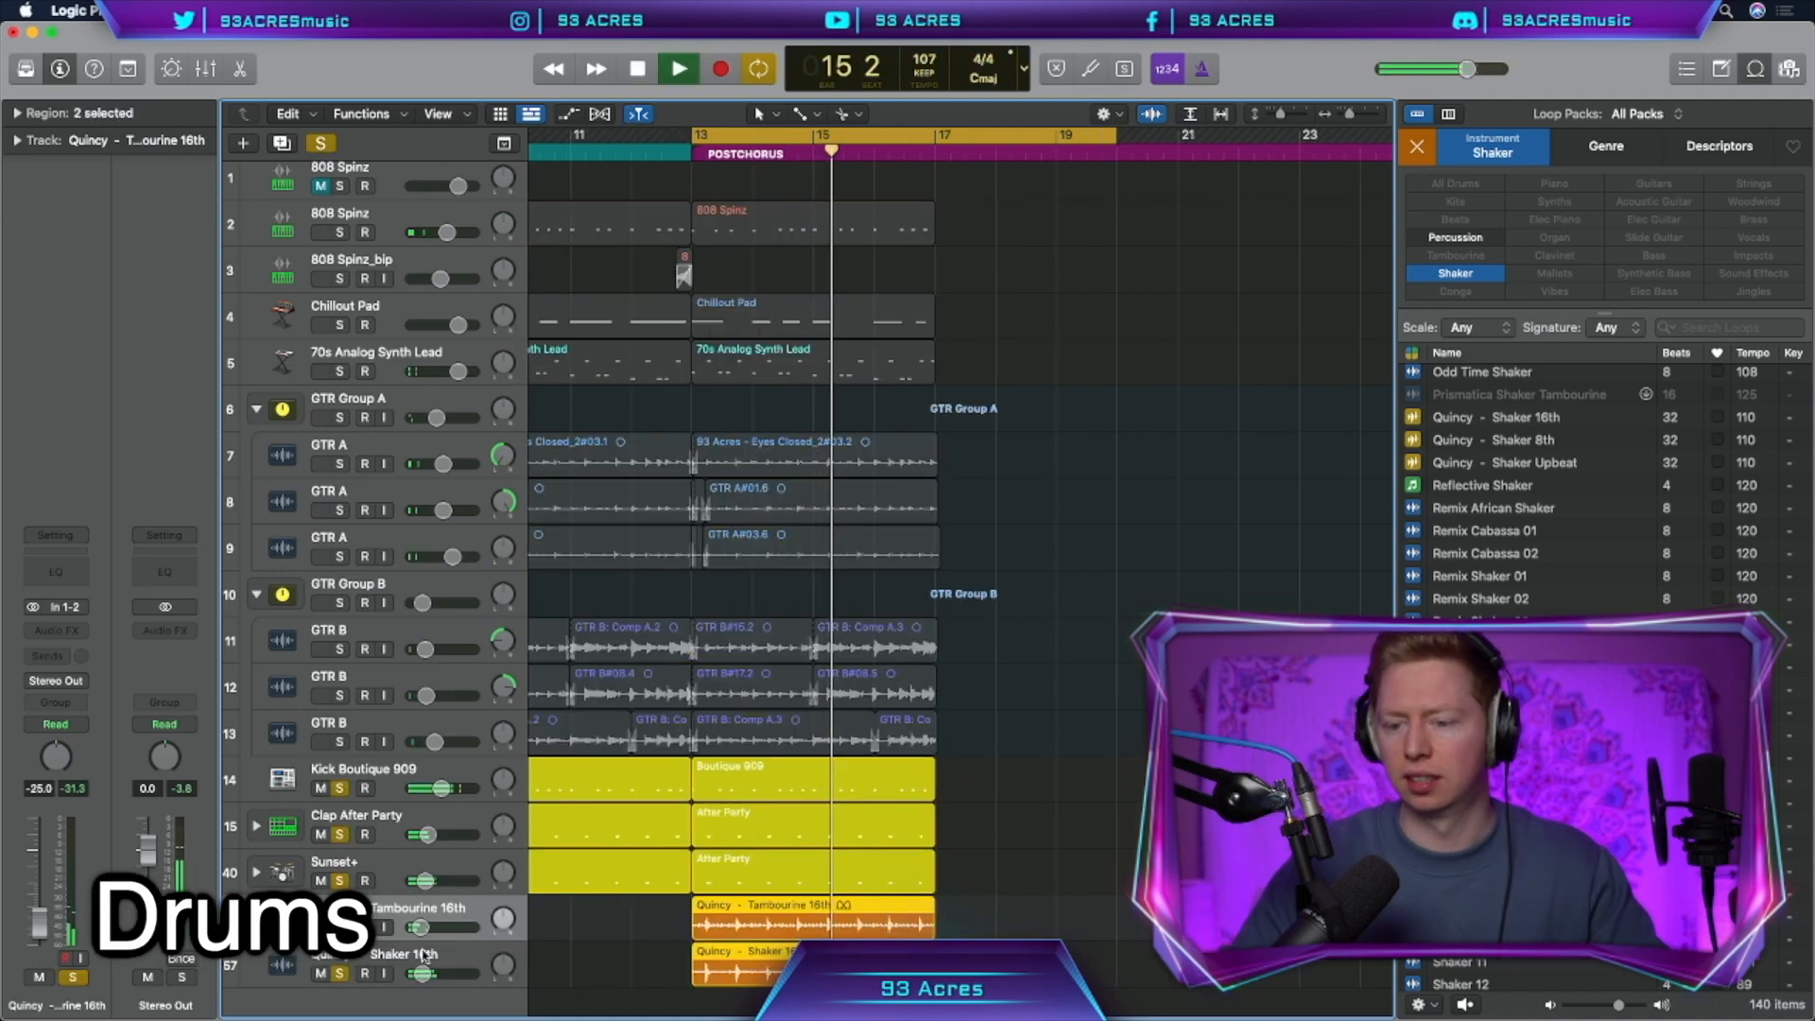
# Rebalance the tambourine and shaker while the soloed drums play, setting Quincy - Tambourine 16th to -26.5 dB
pyautogui.moveTo(421, 927); pyautogui.dragTo(421, 974)
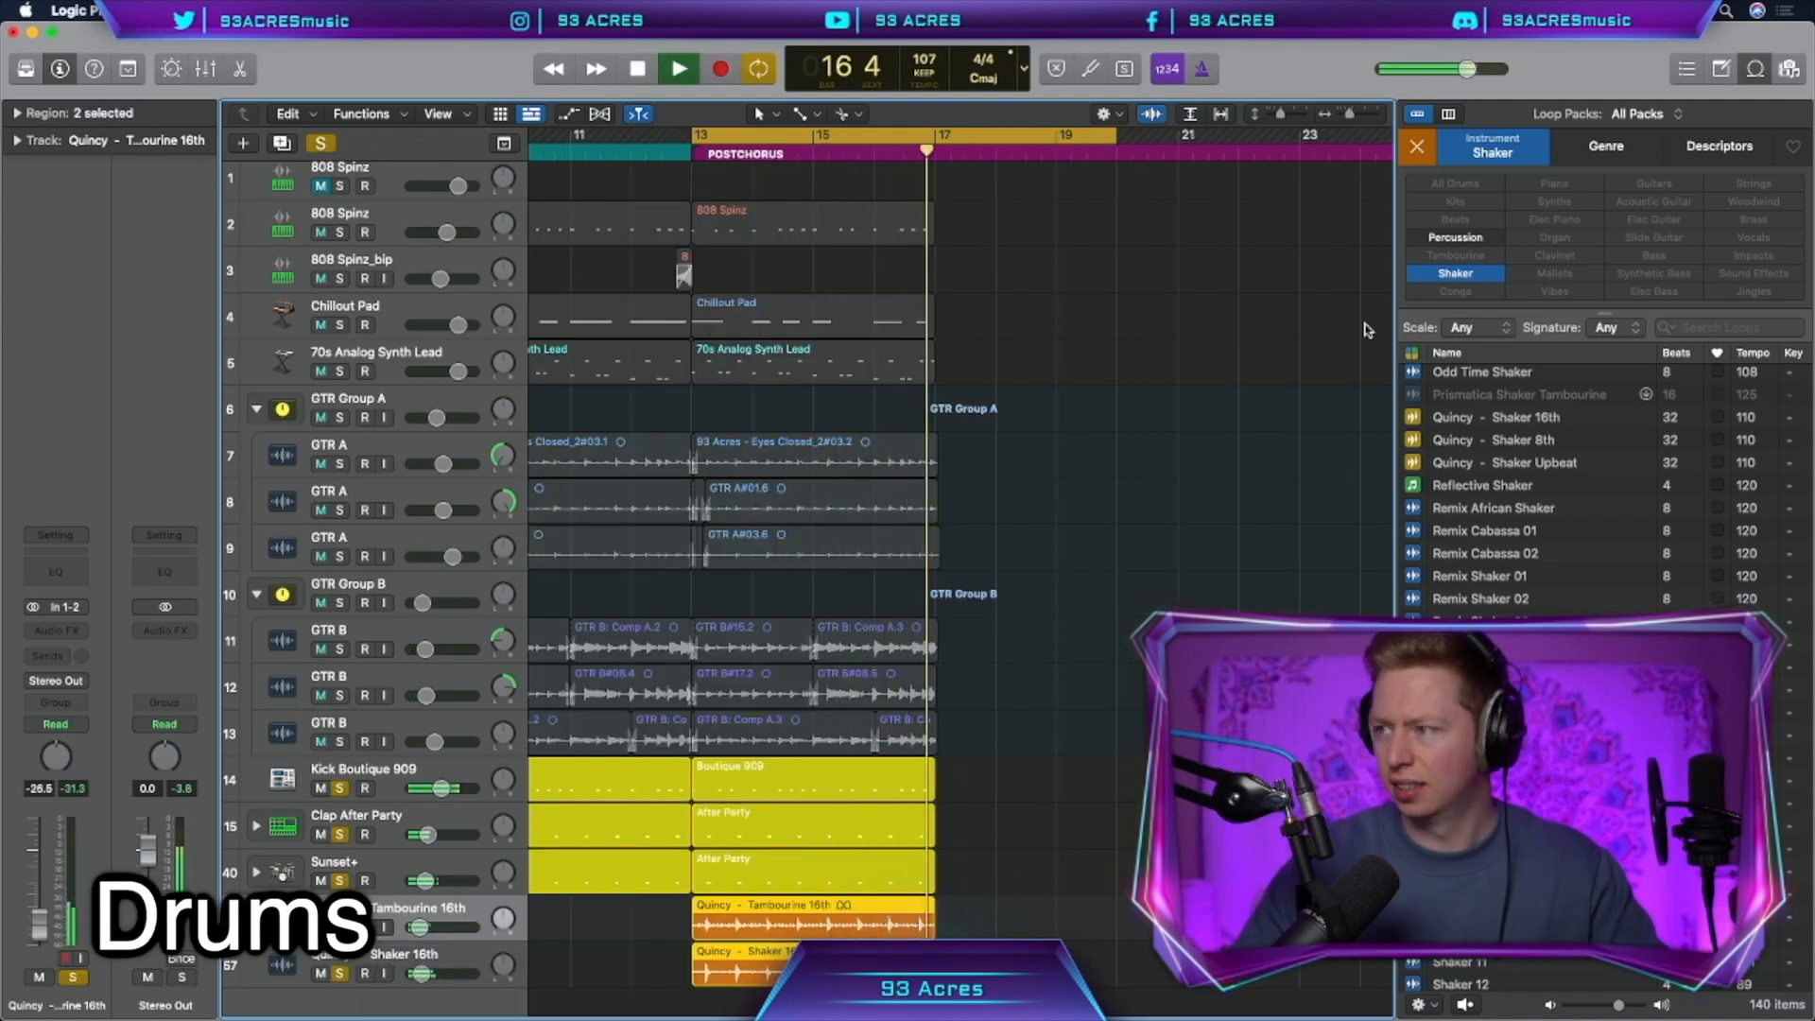
pyautogui.press('space')
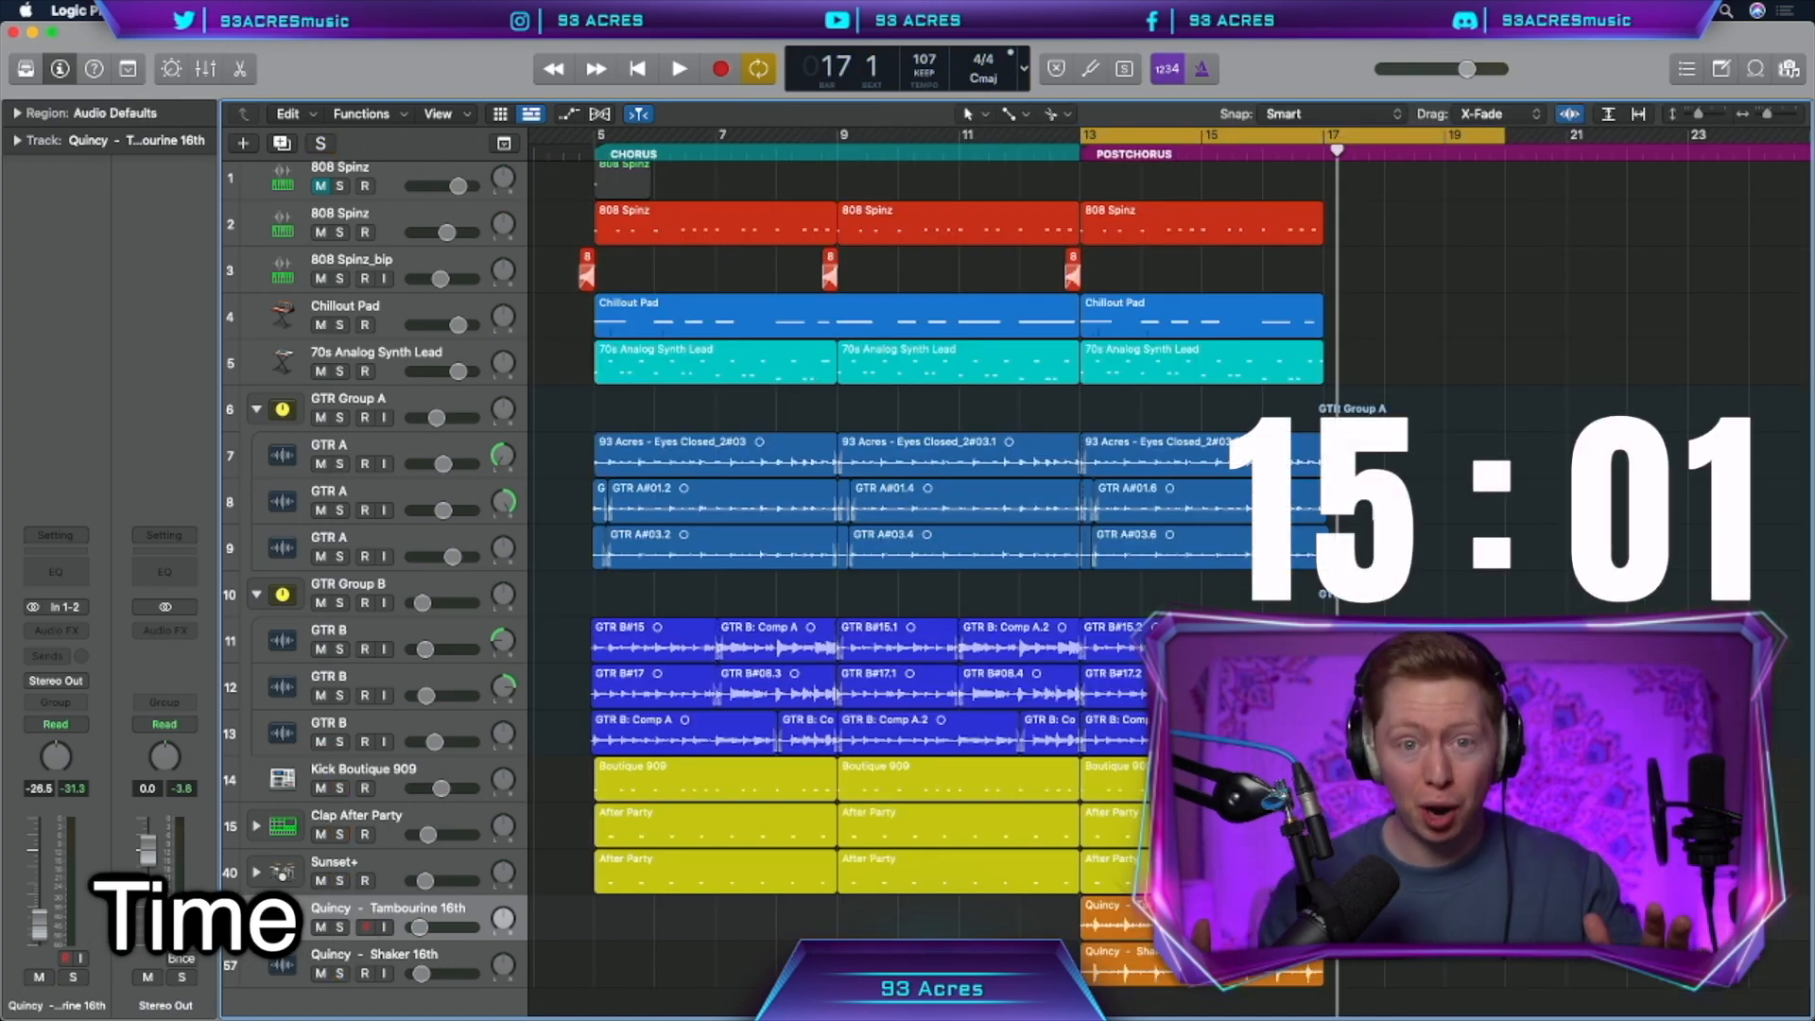
# Add a software instrument track and load the Abbey Wood patch from the Studio Strings section instruments
pyautogui.press('alt+super+n')
pyautogui.click(695, 68)
pyautogui.click(1195, 309)
pyautogui.click(31, 72)
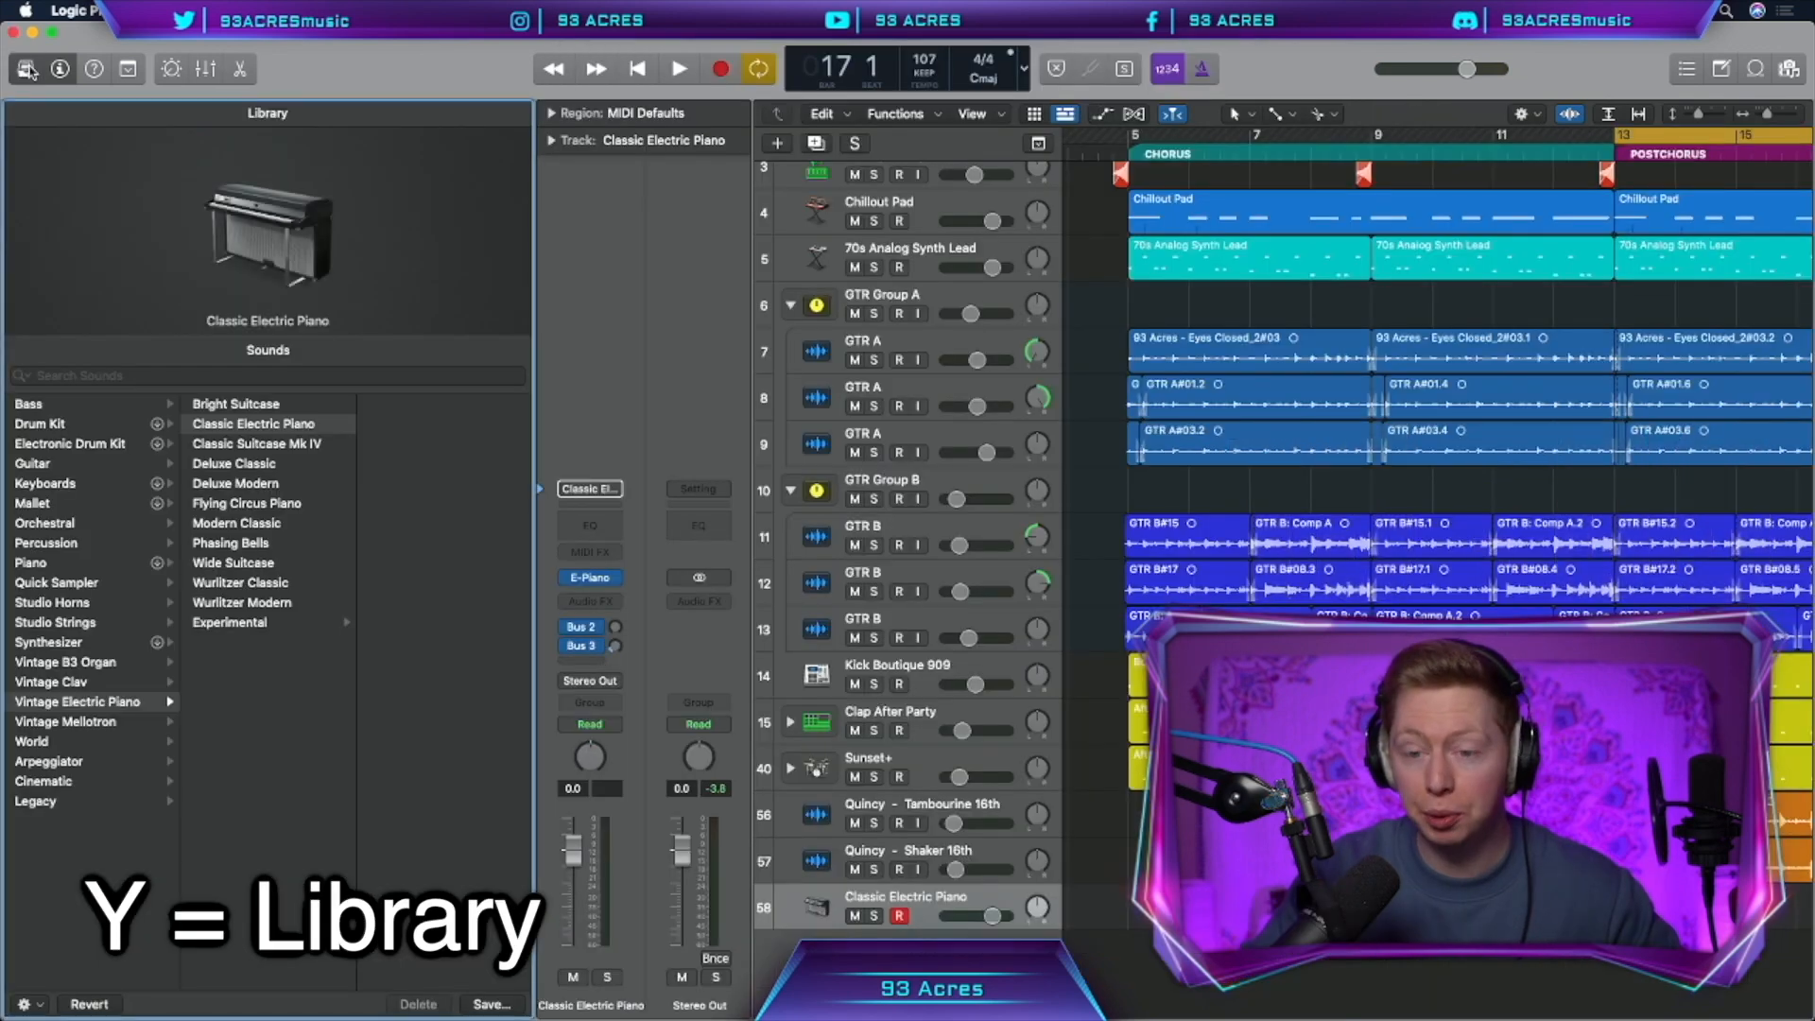
pyautogui.click(56, 622)
pyautogui.click(244, 502)
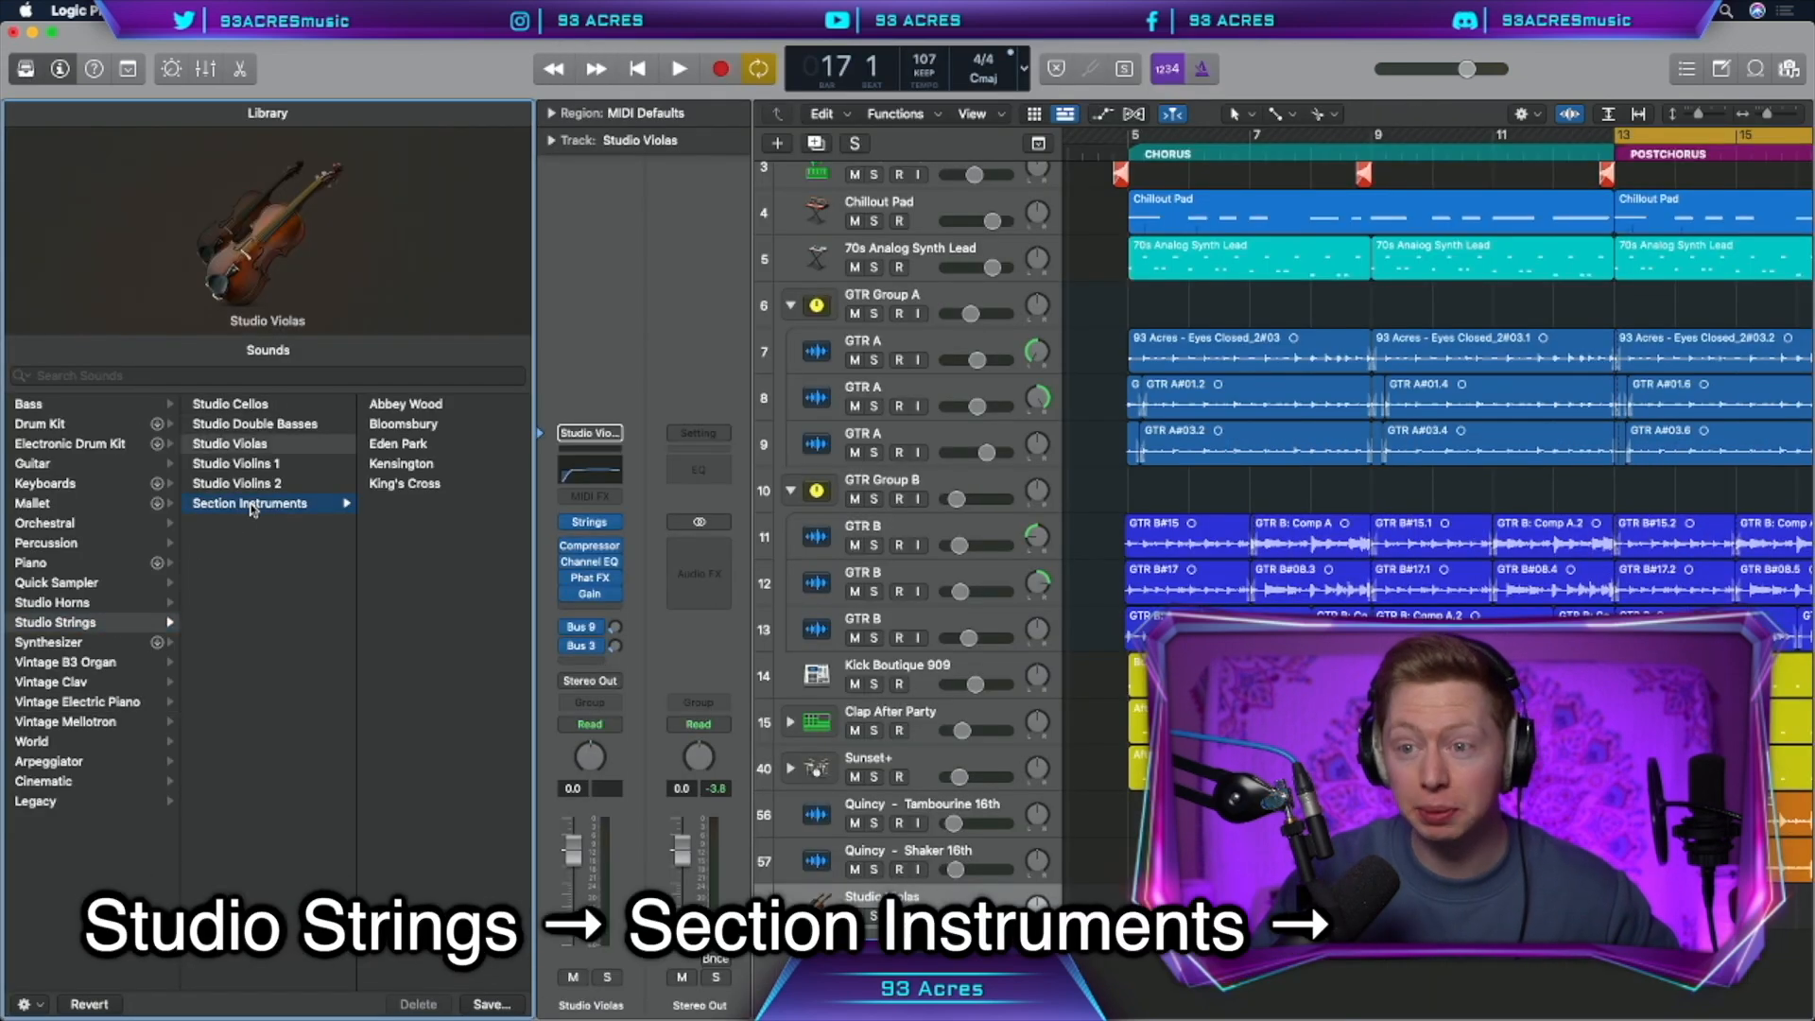
pyautogui.click(411, 407)
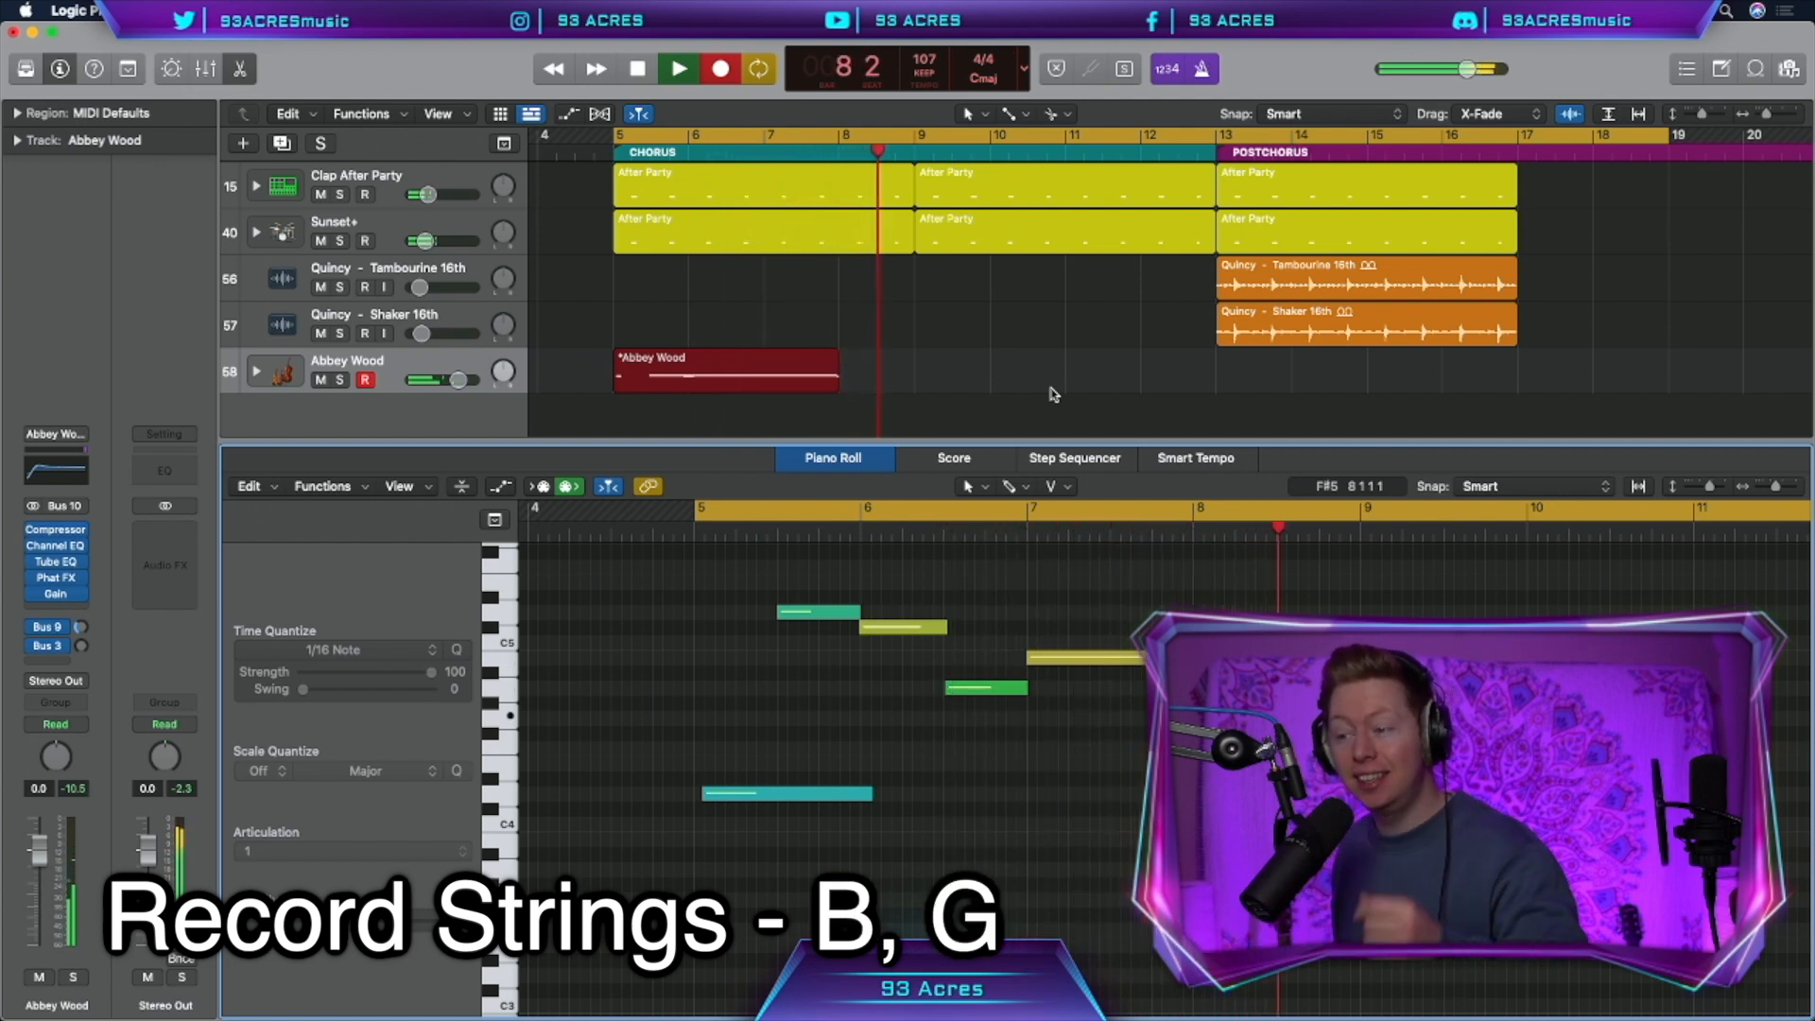
# Finish recording the Abbey Wood strings over bars 5 to 8, turn cycling off and repeat the region at bar 9
pyautogui.press('space')
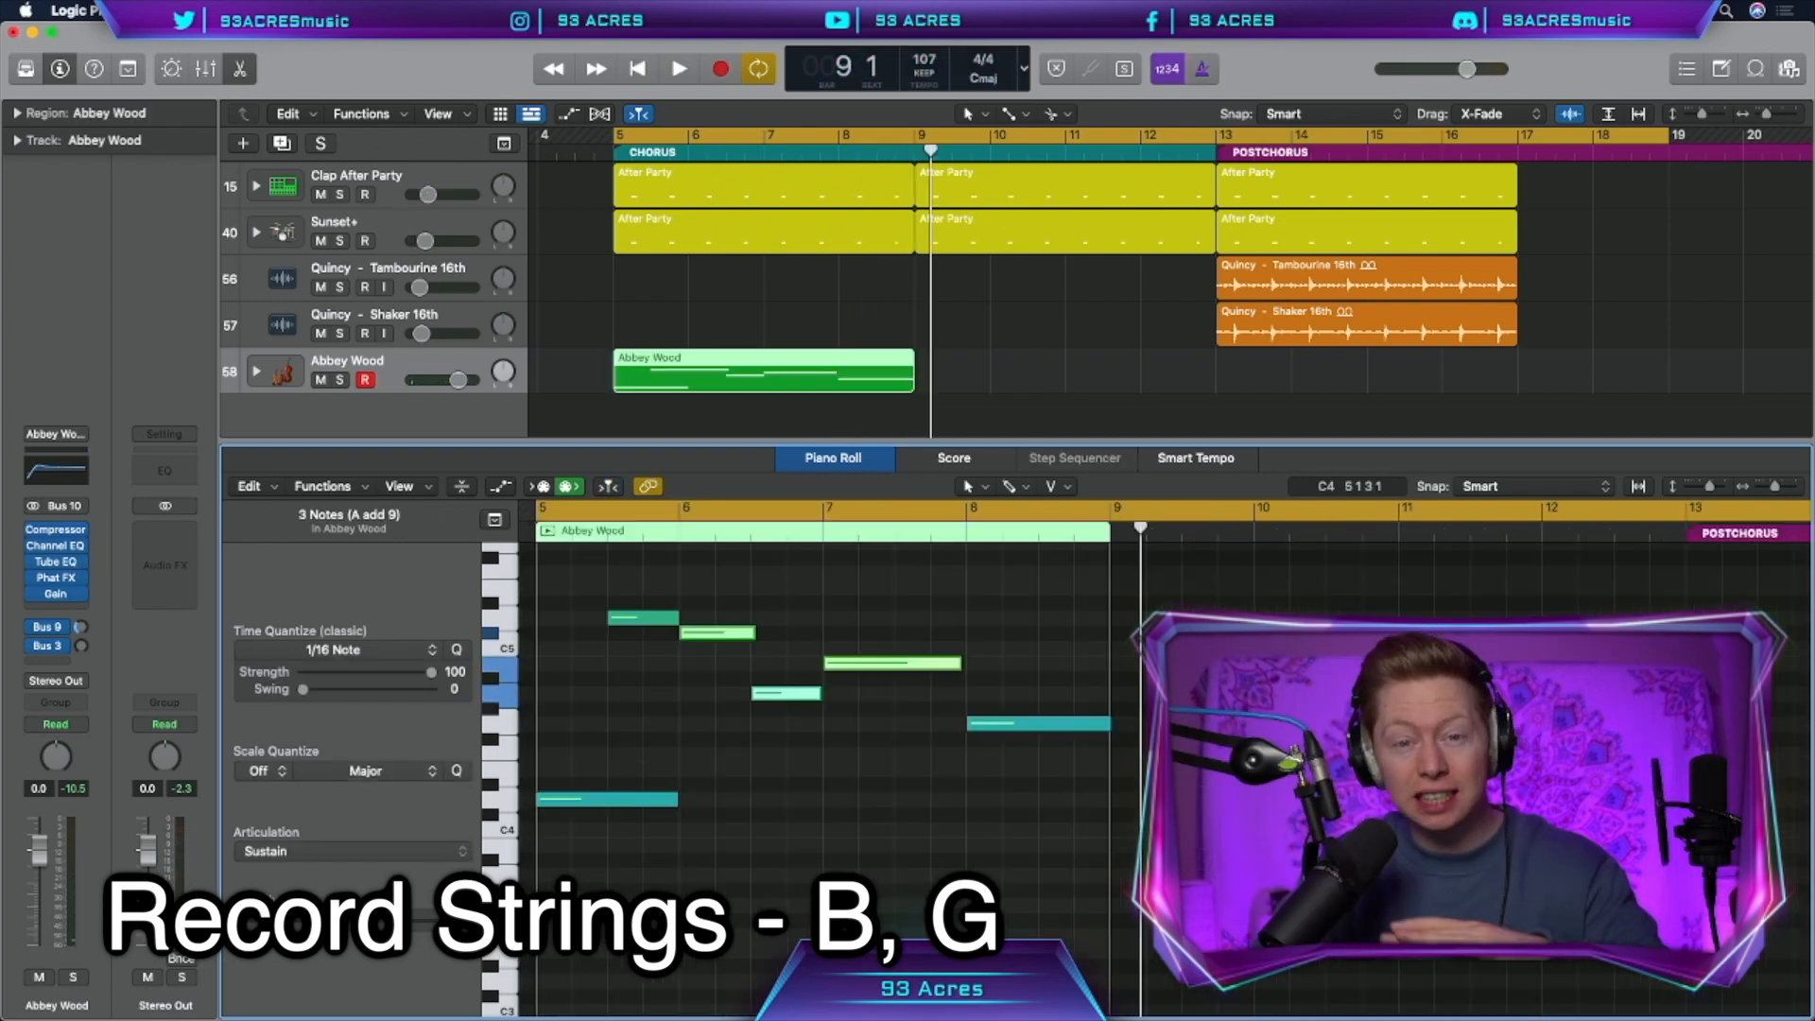
pyautogui.press('c')
pyautogui.press('super+r')
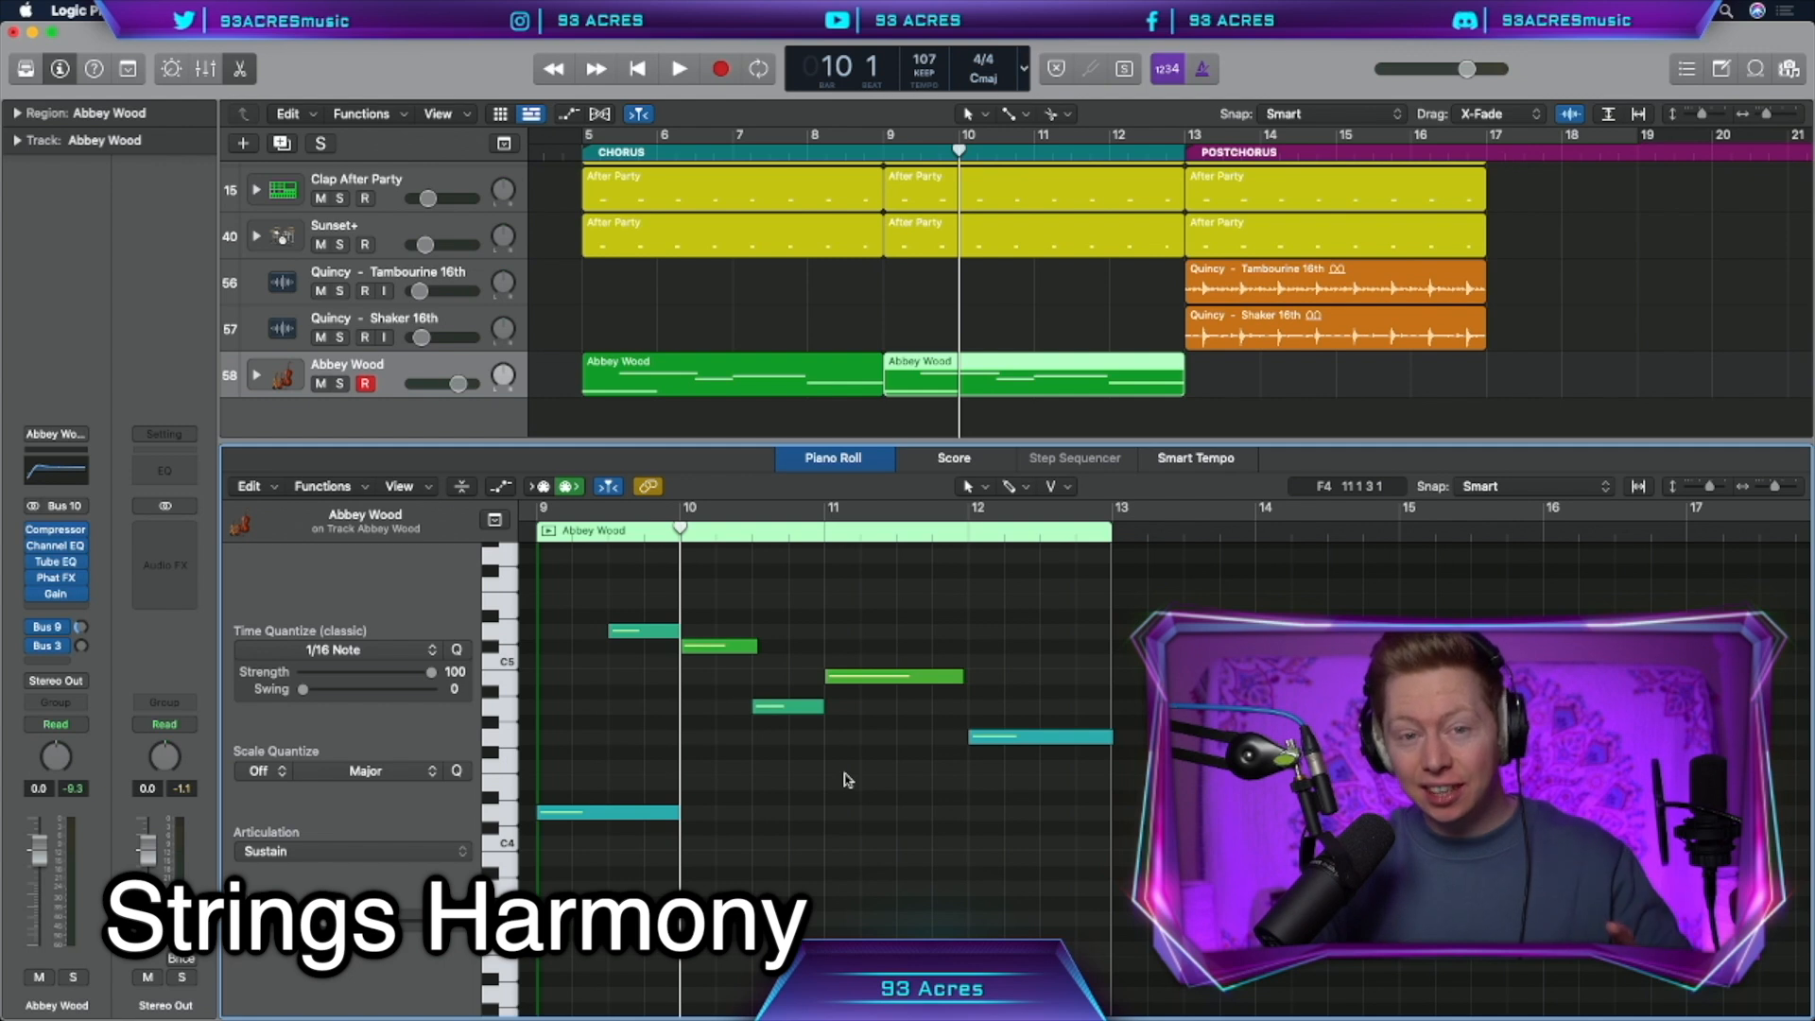
# Copy notes to lower pitches in the bar 9 Abbey Wood region to build a harmony and a bass melody
pyautogui.moveTo(913, 678); pyautogui.dragTo(913, 754)
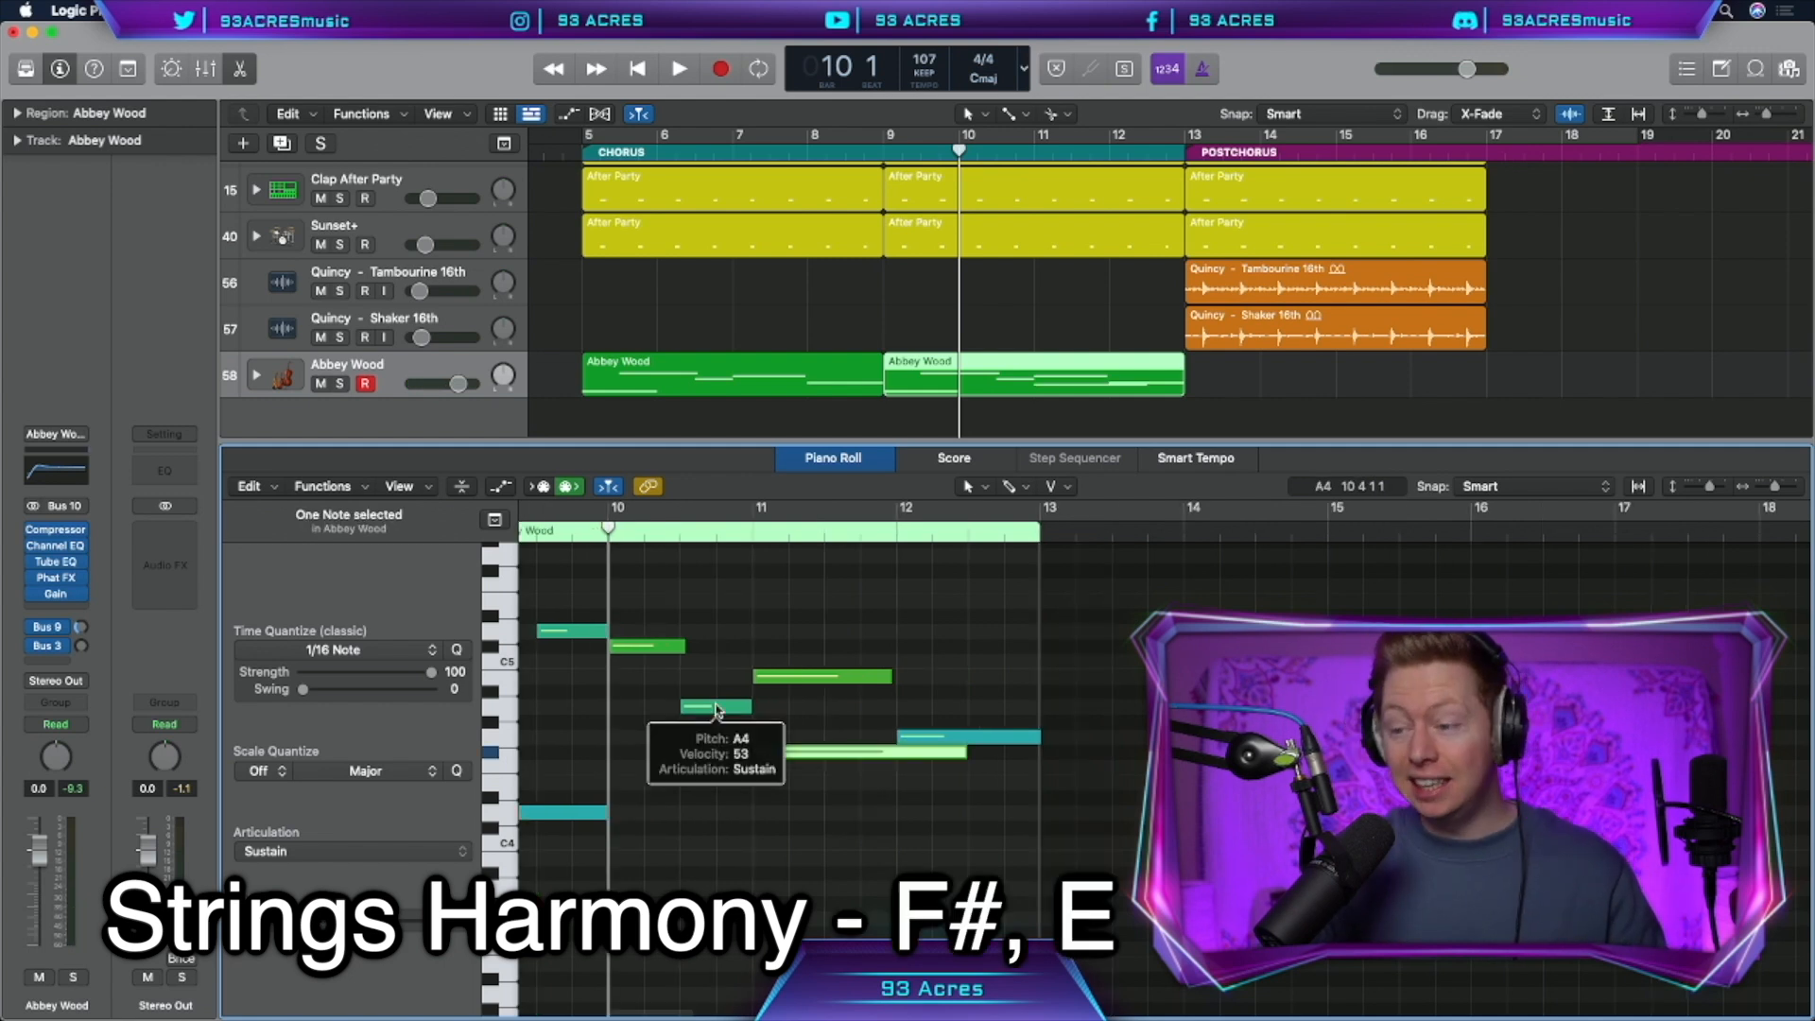
pyautogui.moveTo(716, 708); pyautogui.dragTo(1004, 782)
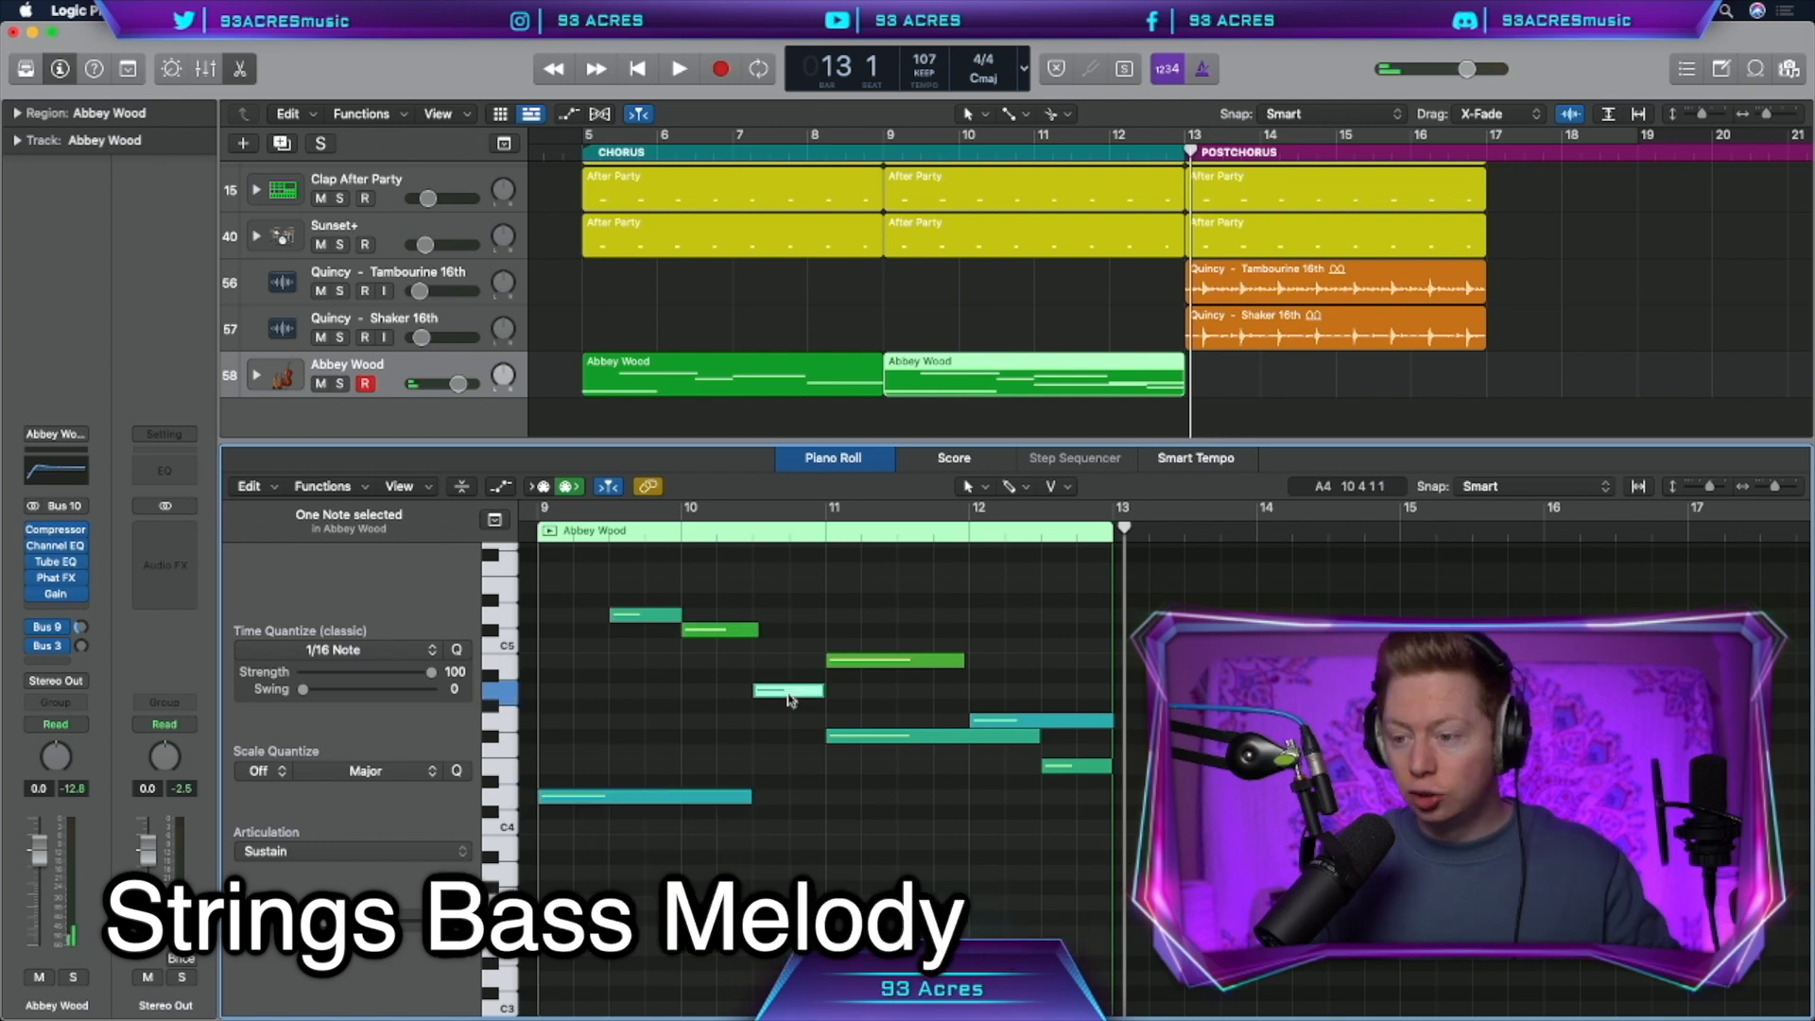
pyautogui.moveTo(788, 811); pyautogui.dragTo(855, 842)
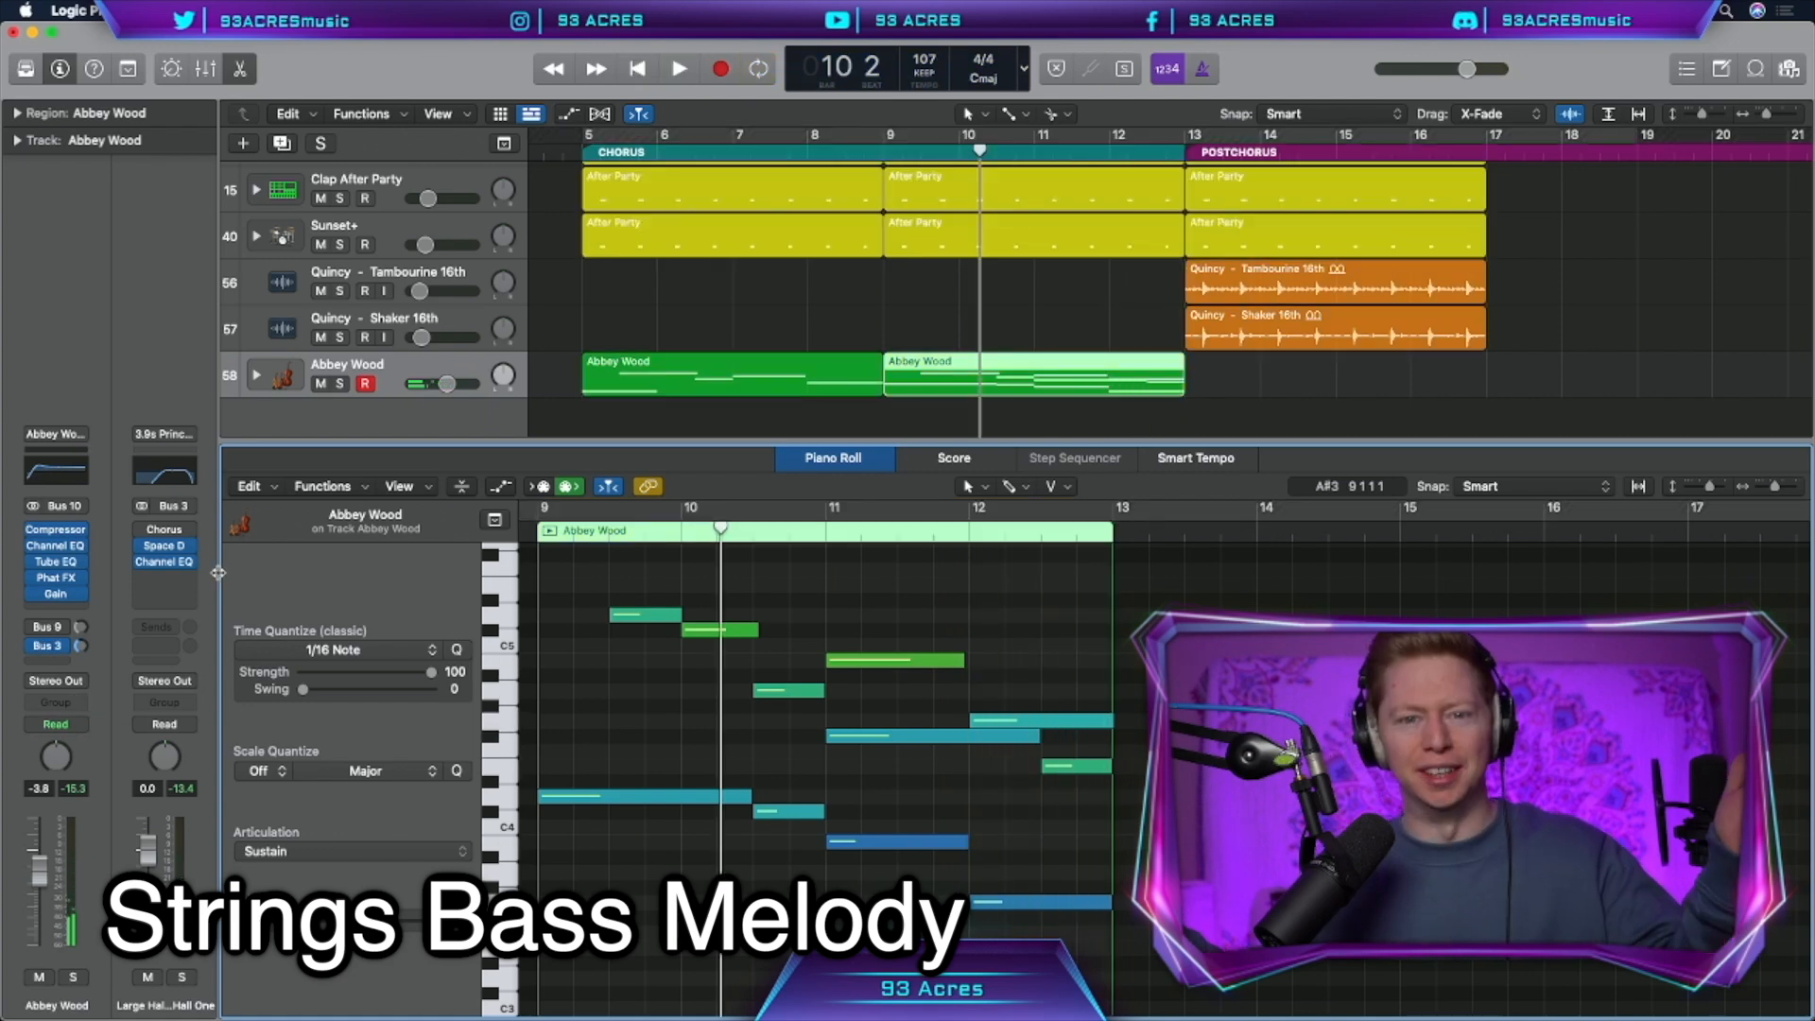
# Repeat the Abbey Wood region at bar 13, complete the bass notes in the bar 5 region and close the piano roll
pyautogui.press('super+r')
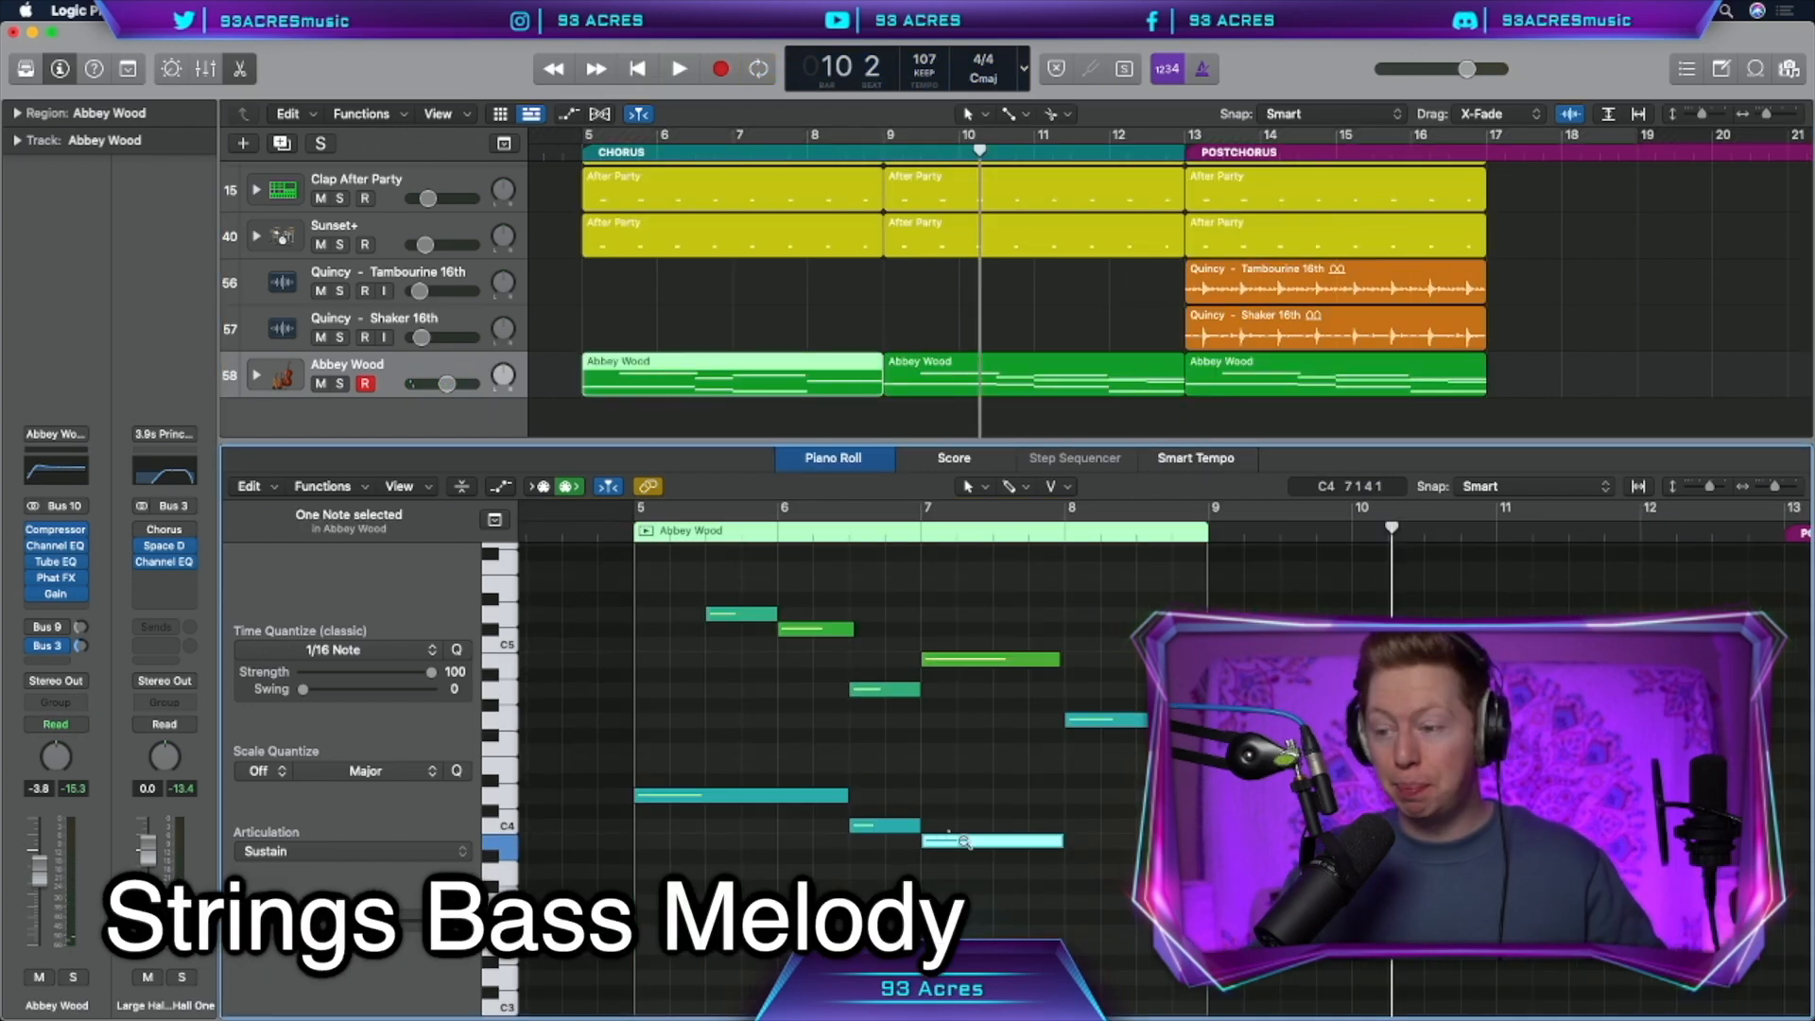
pyautogui.moveTo(964, 842); pyautogui.dragTo(1111, 909)
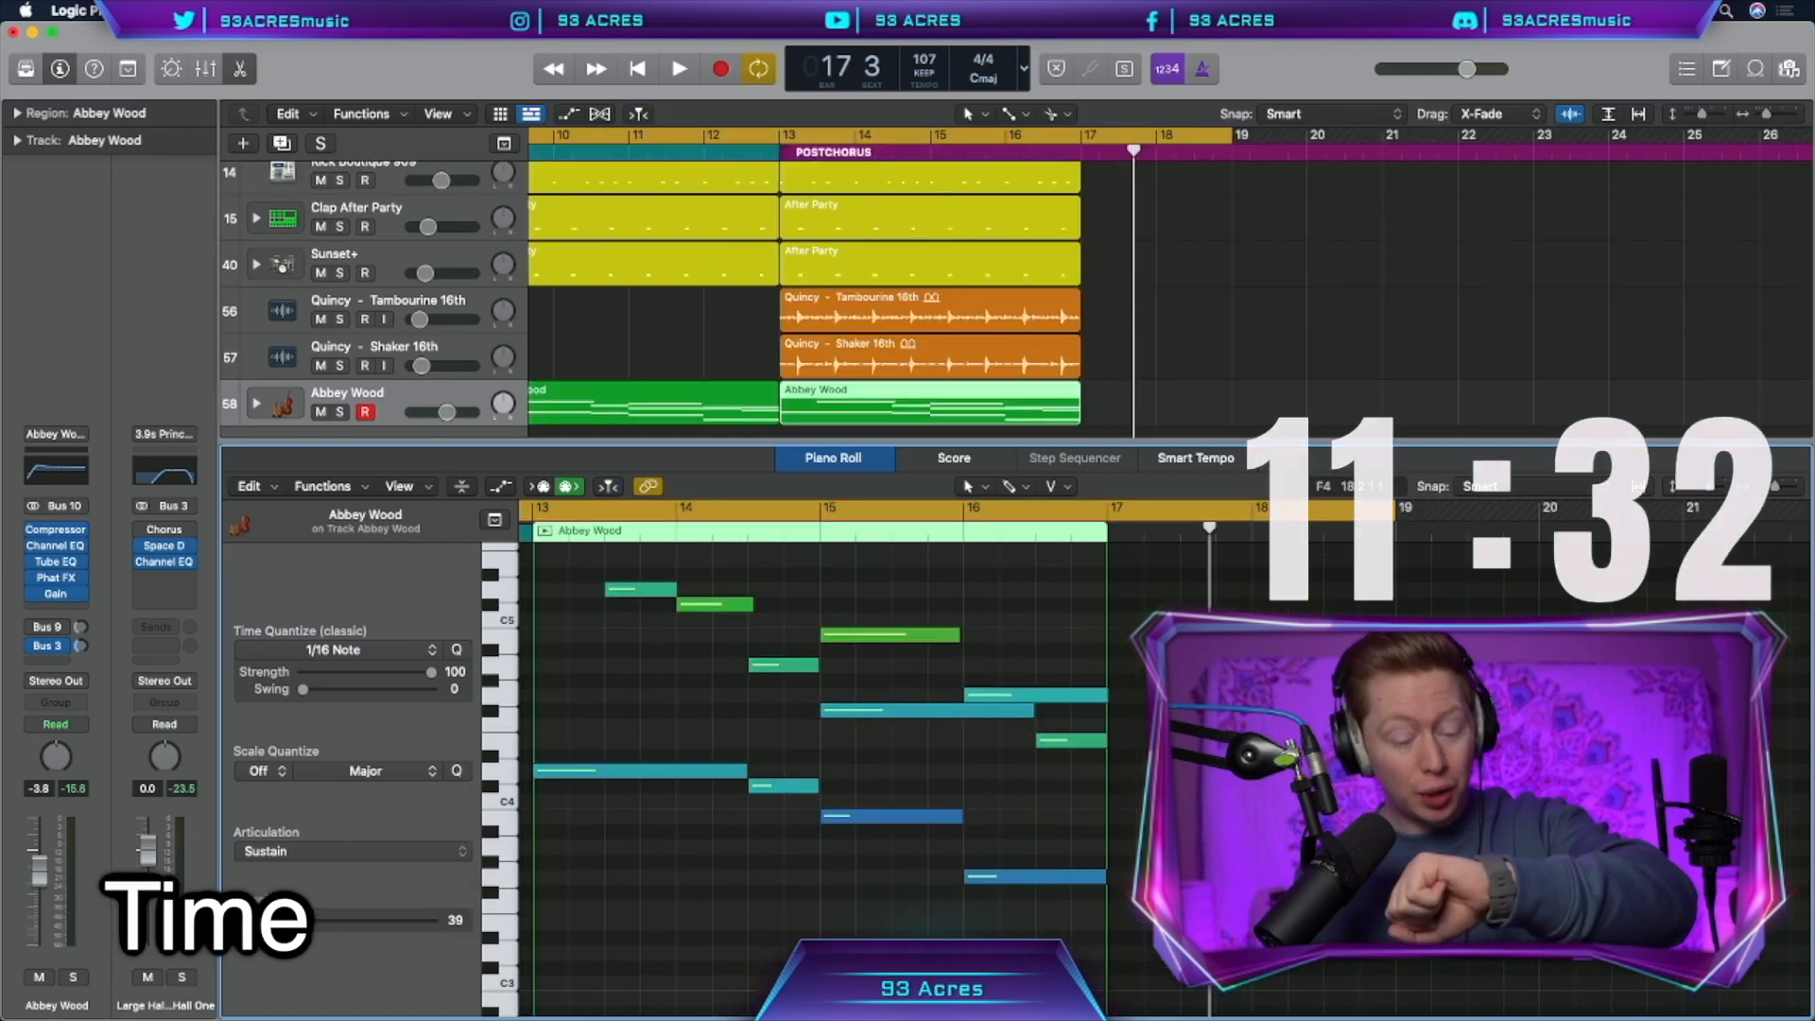
pyautogui.press('p')
# Add another software instrument track, search the library for organ and load the Church Door Organ patch
pyautogui.hscroll(-1, 1077, 378)
pyautogui.press('alt+super+n')
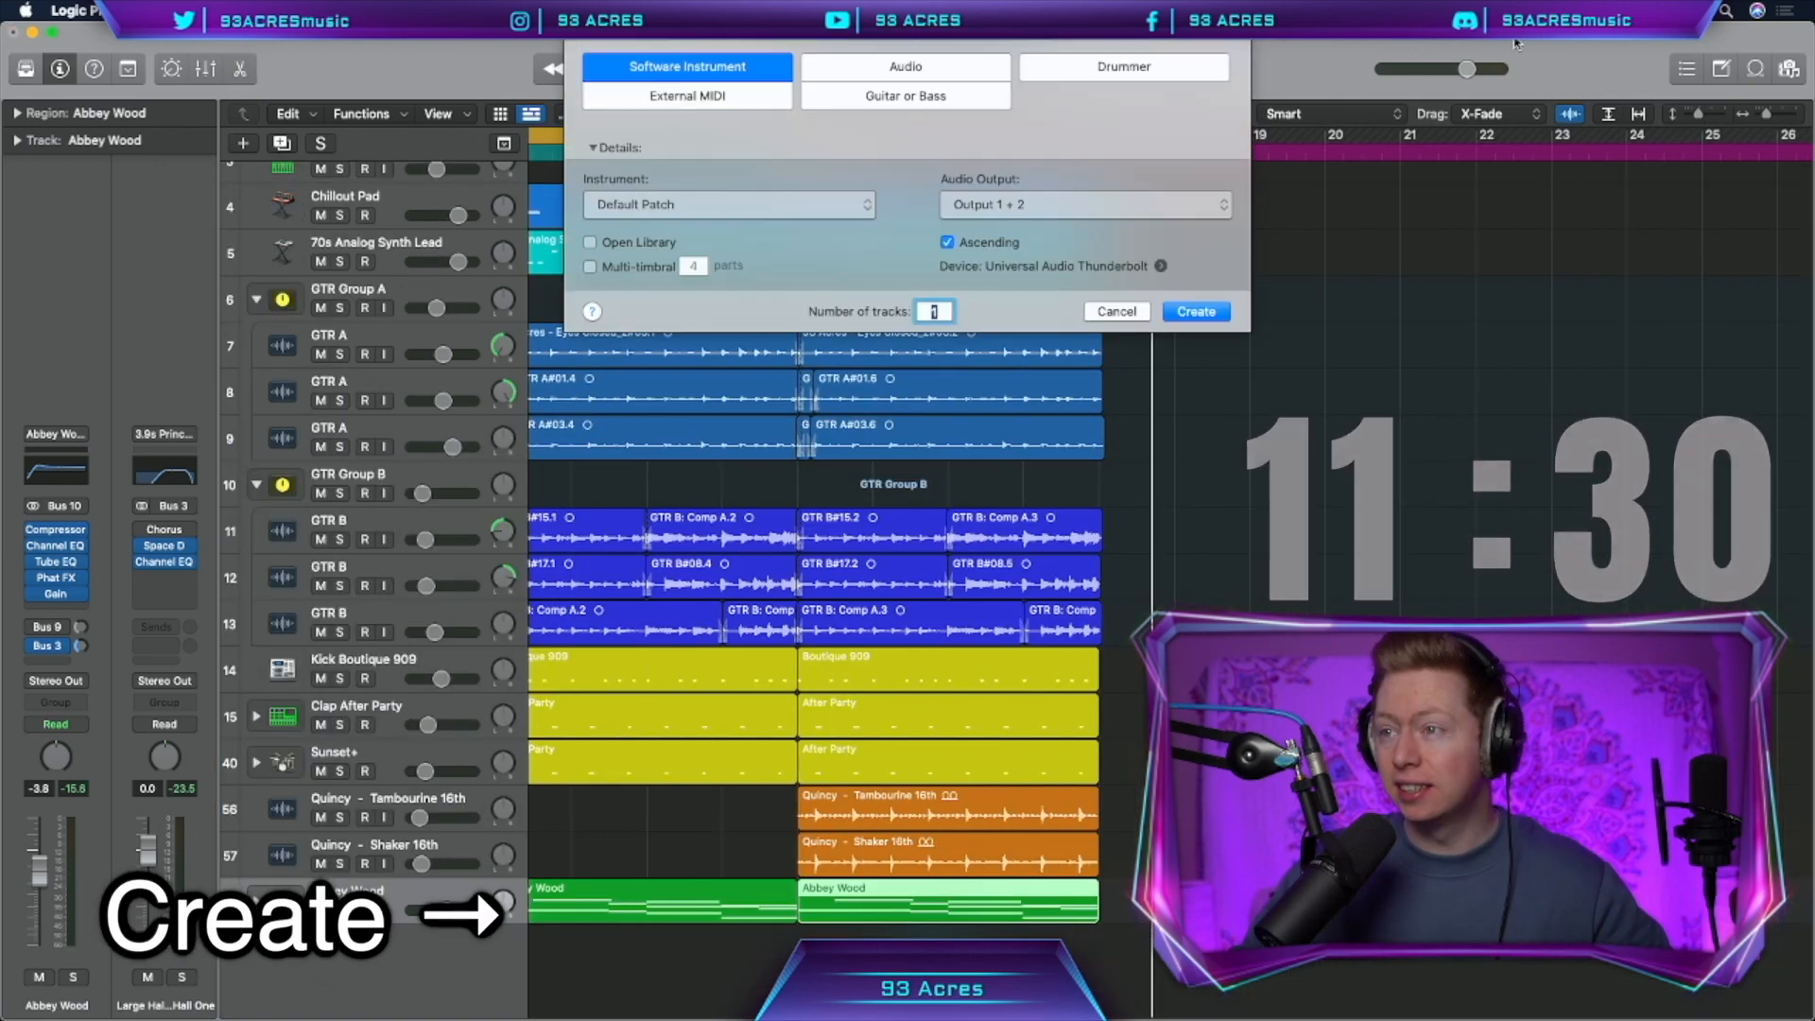
pyautogui.press('Return')
pyautogui.write('y')
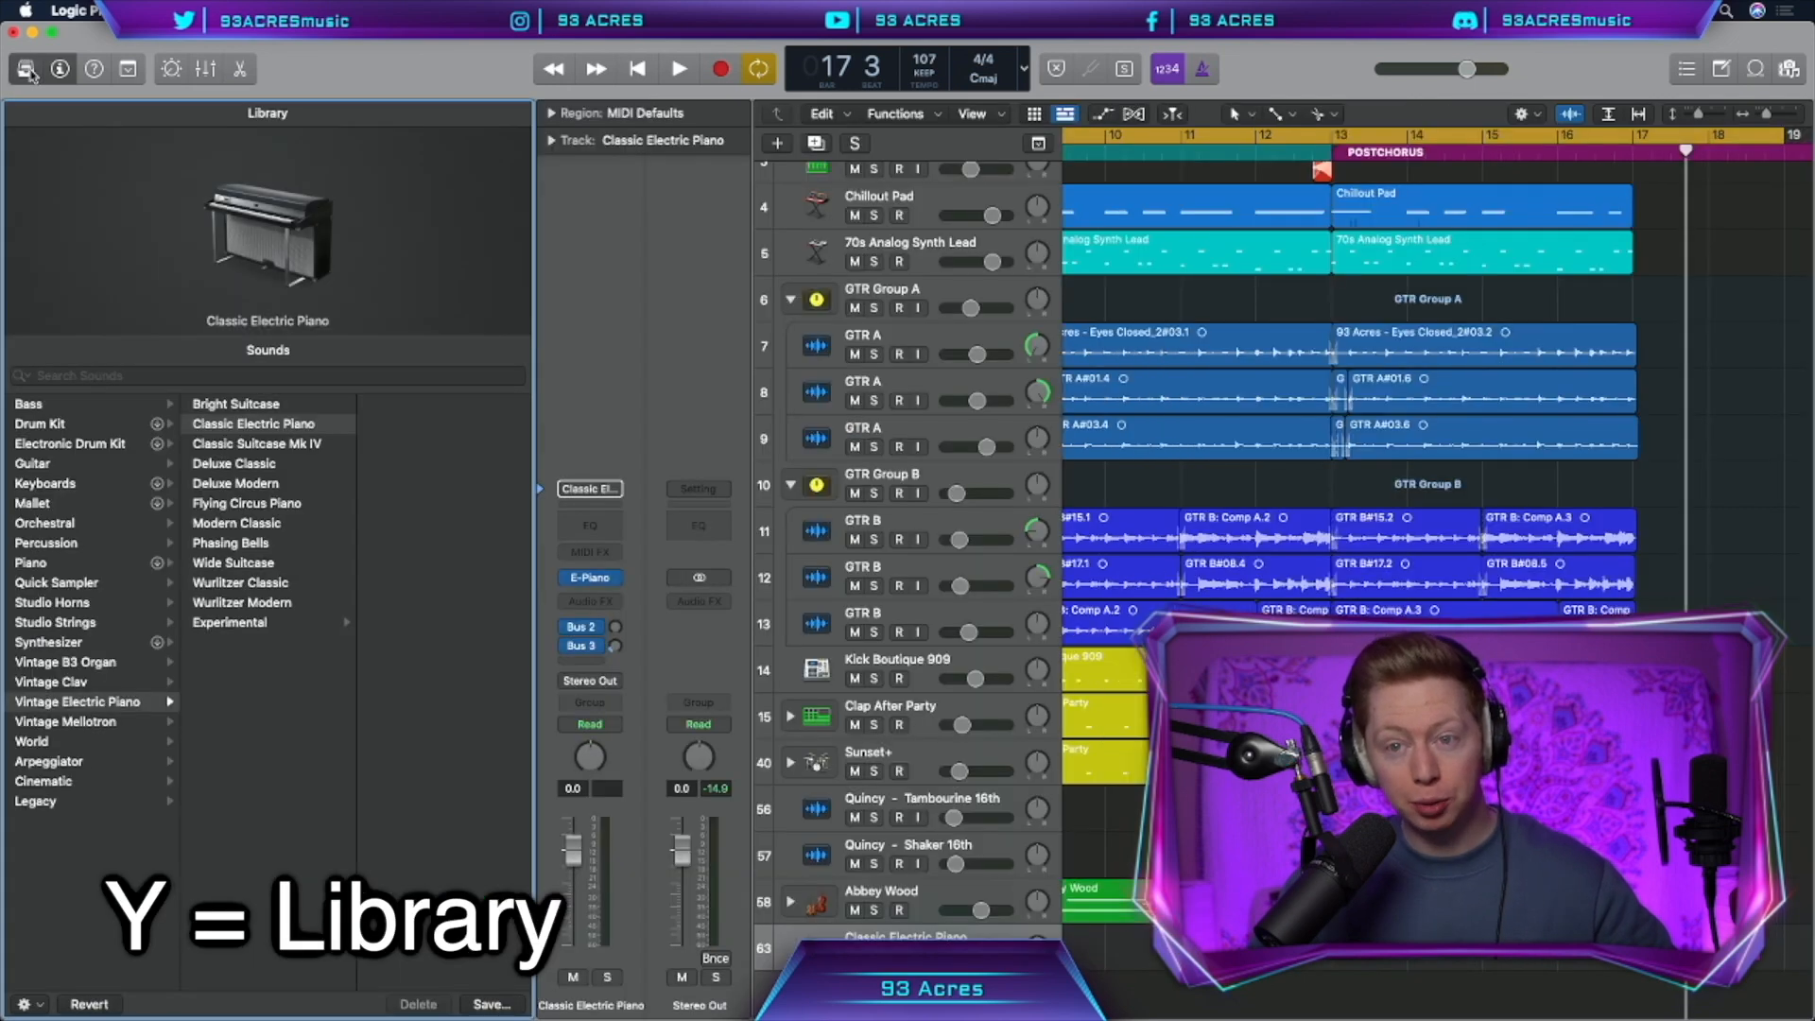
pyautogui.write('organ')
pyautogui.click(128, 633)
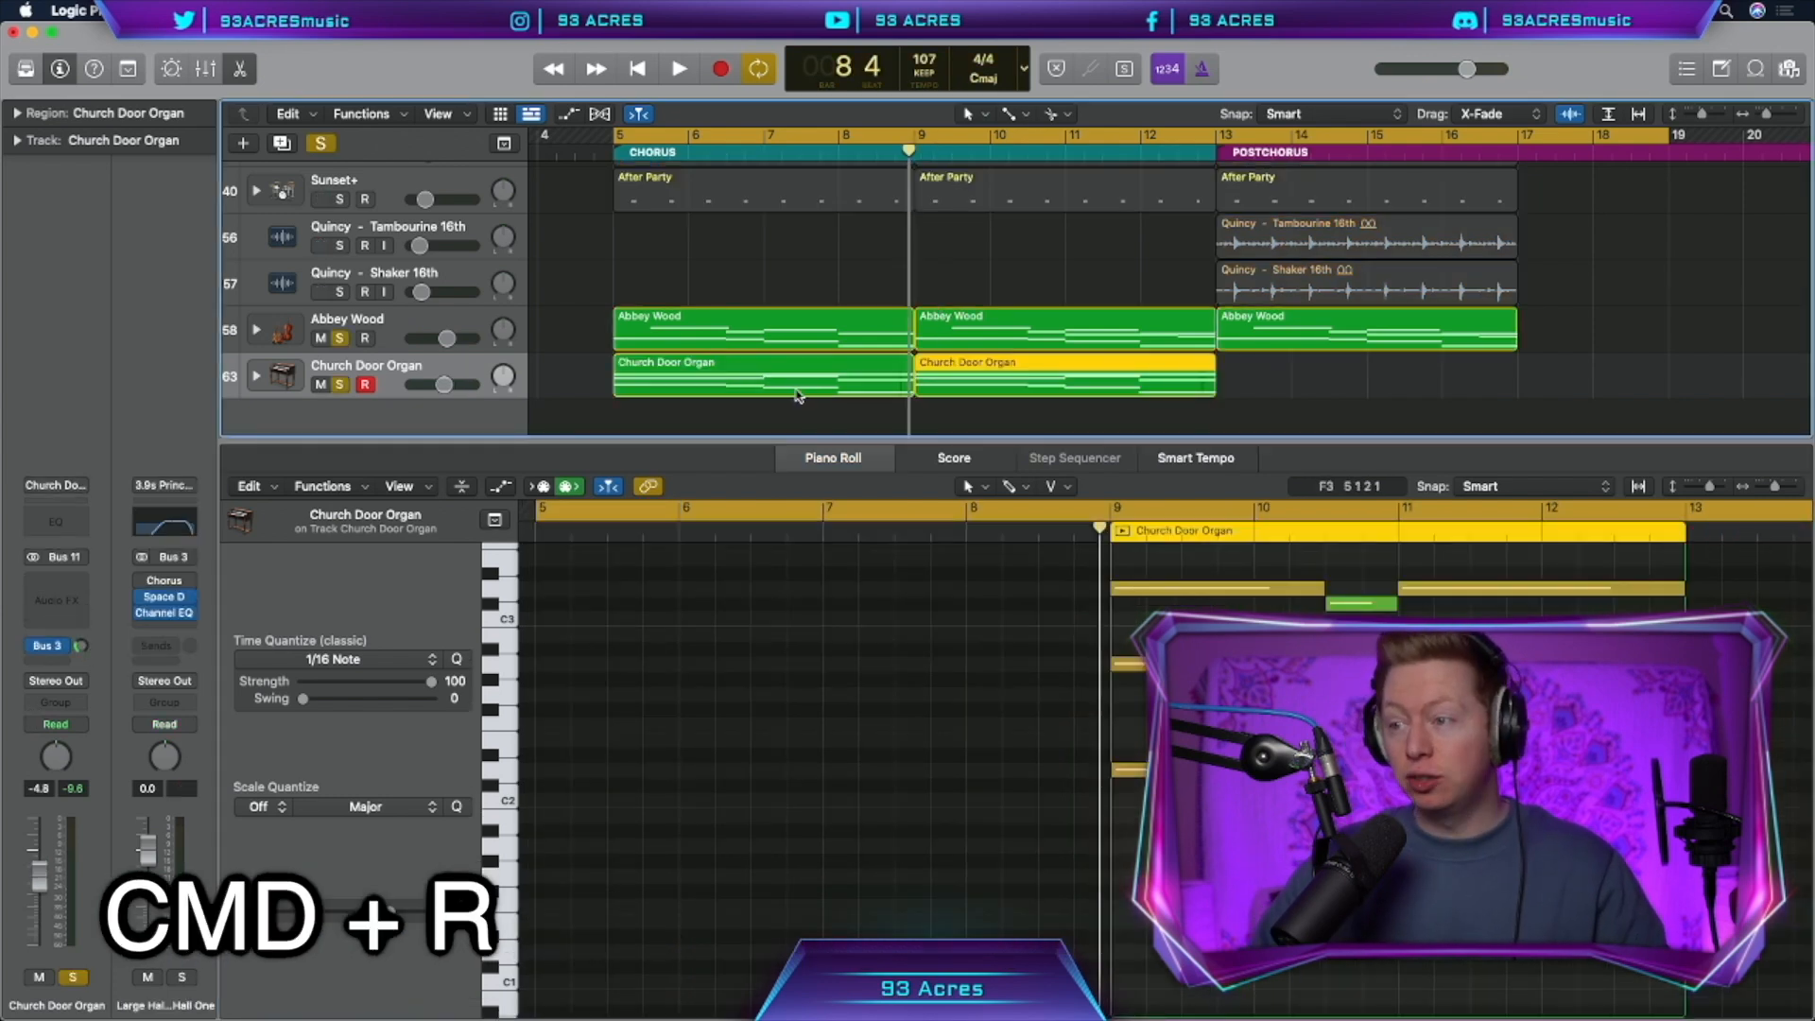
# Repeat the Church Door Organ region into the postchorus and unmute the organ track during playback to compare the mix
pyautogui.press('super+r')
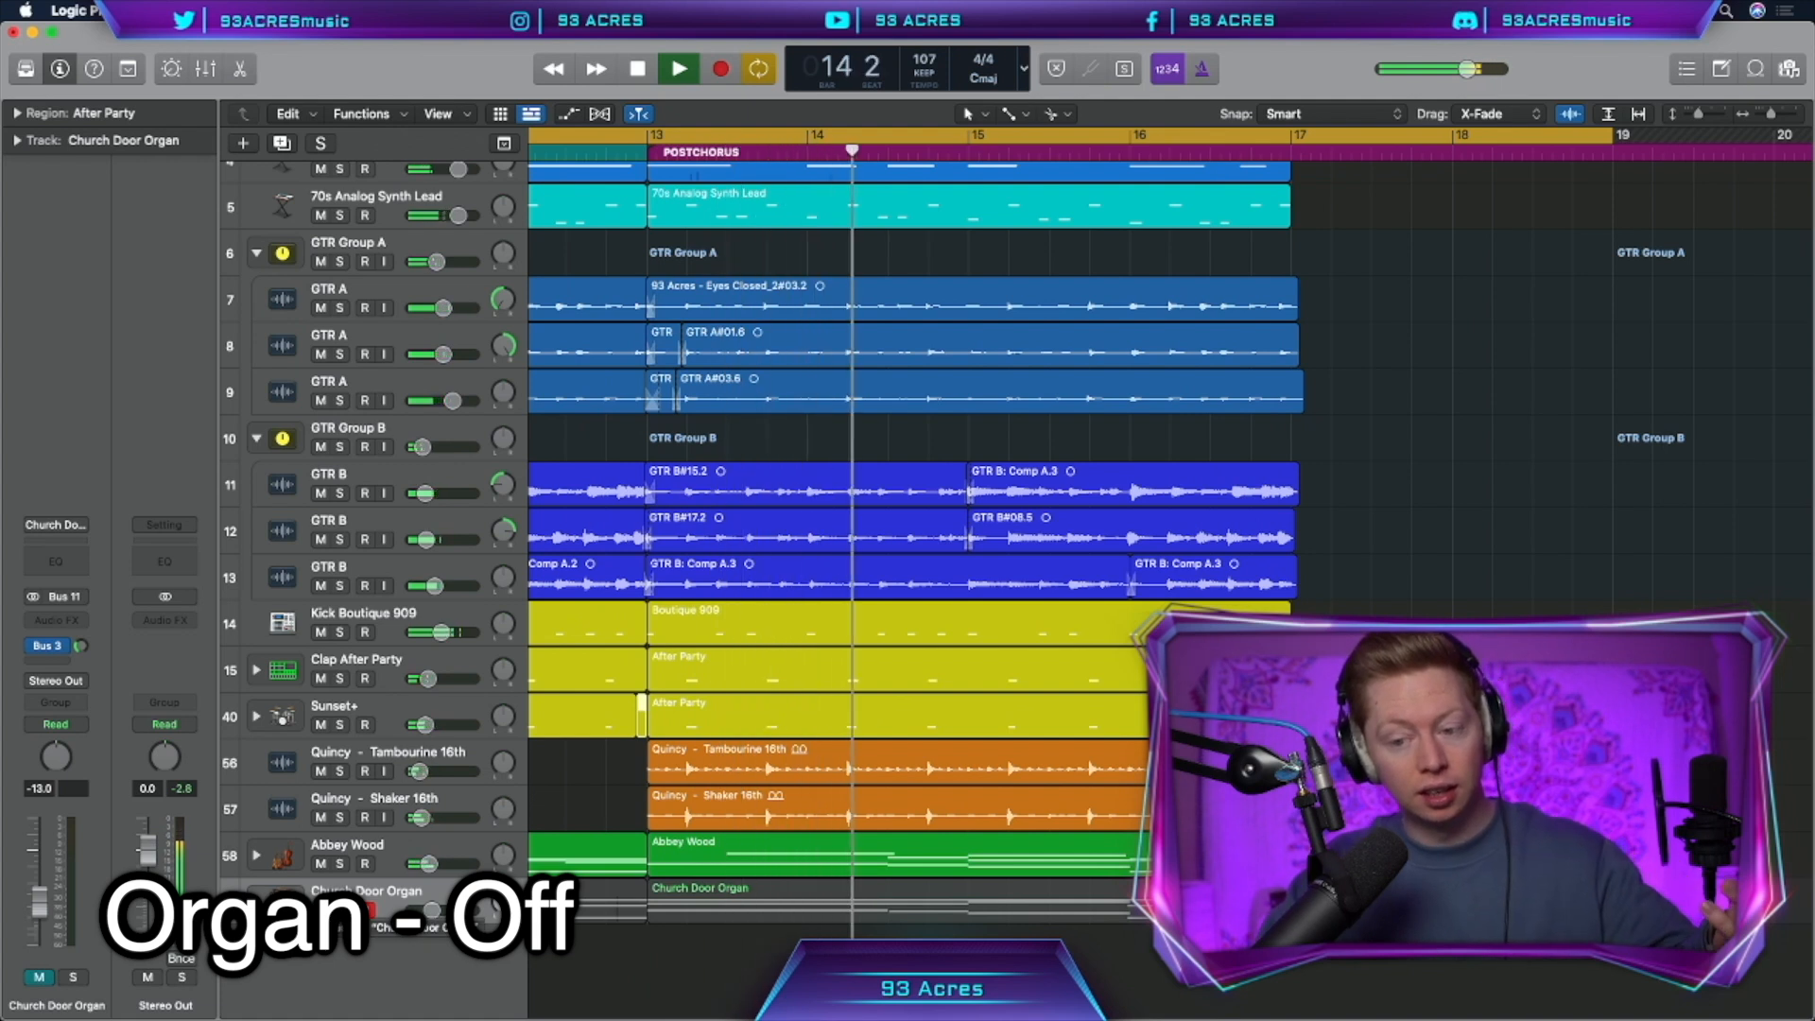
pyautogui.press('m')
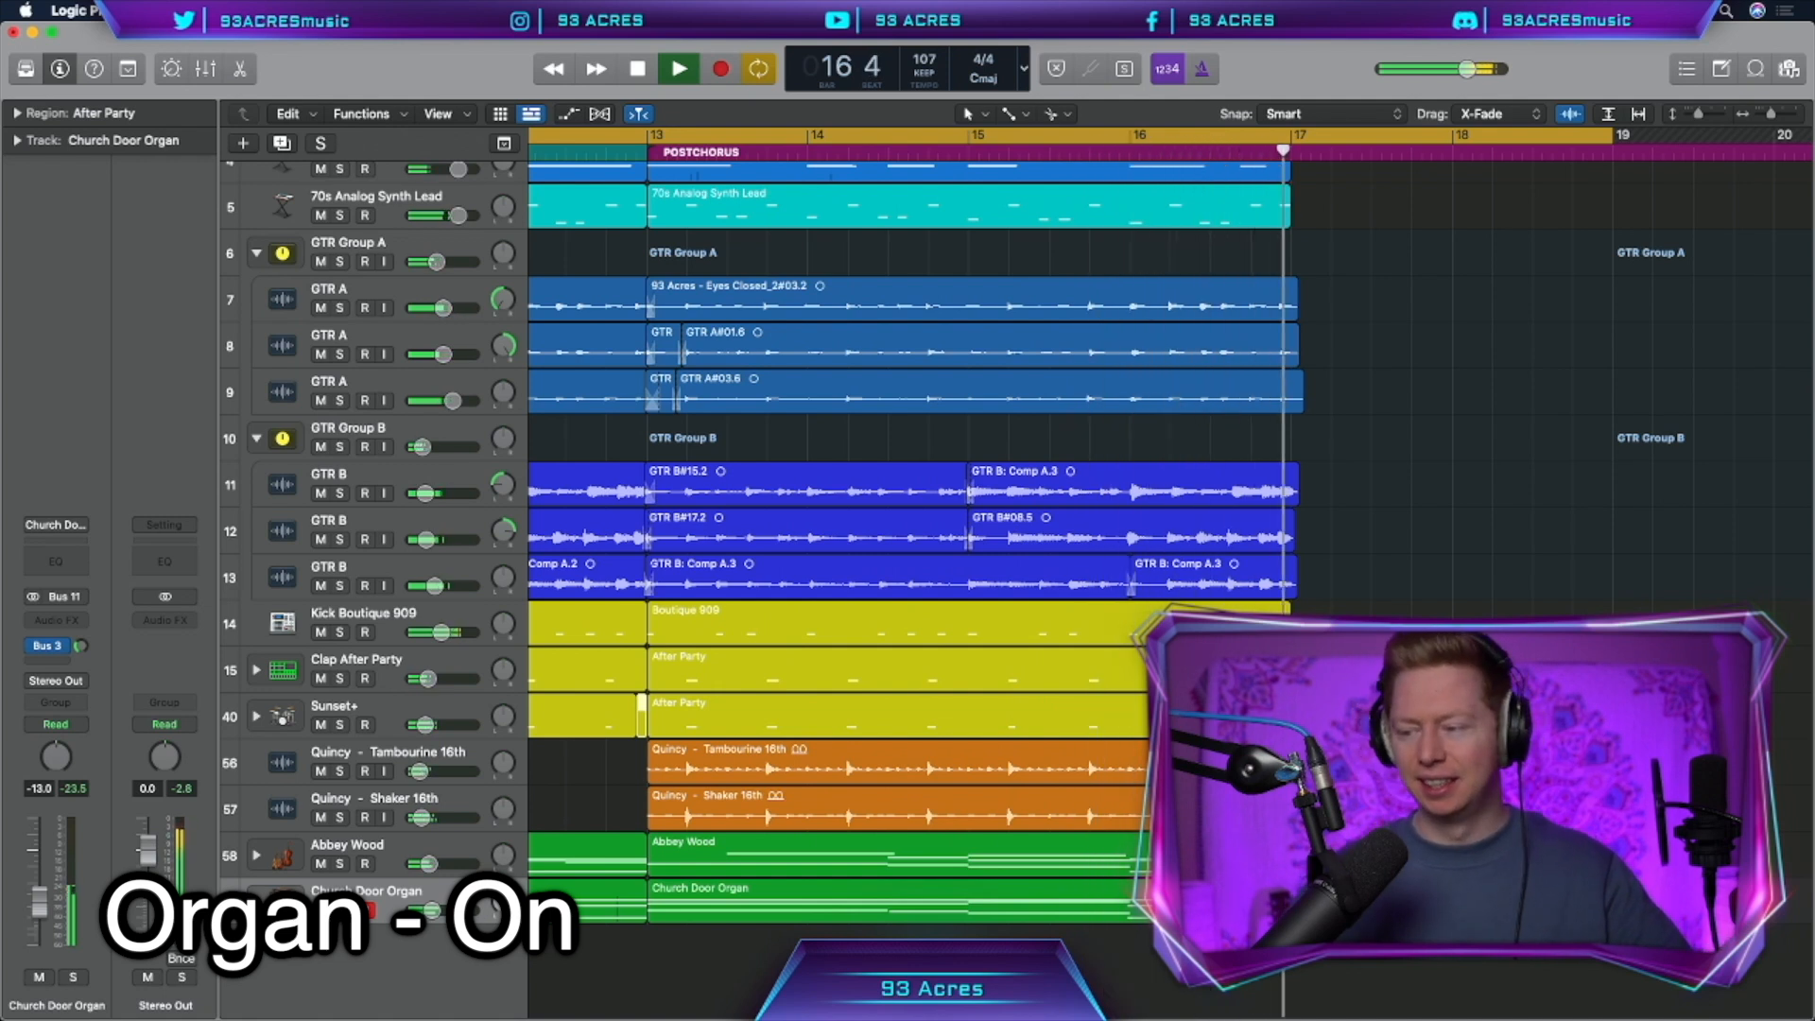
pyautogui.press('space')
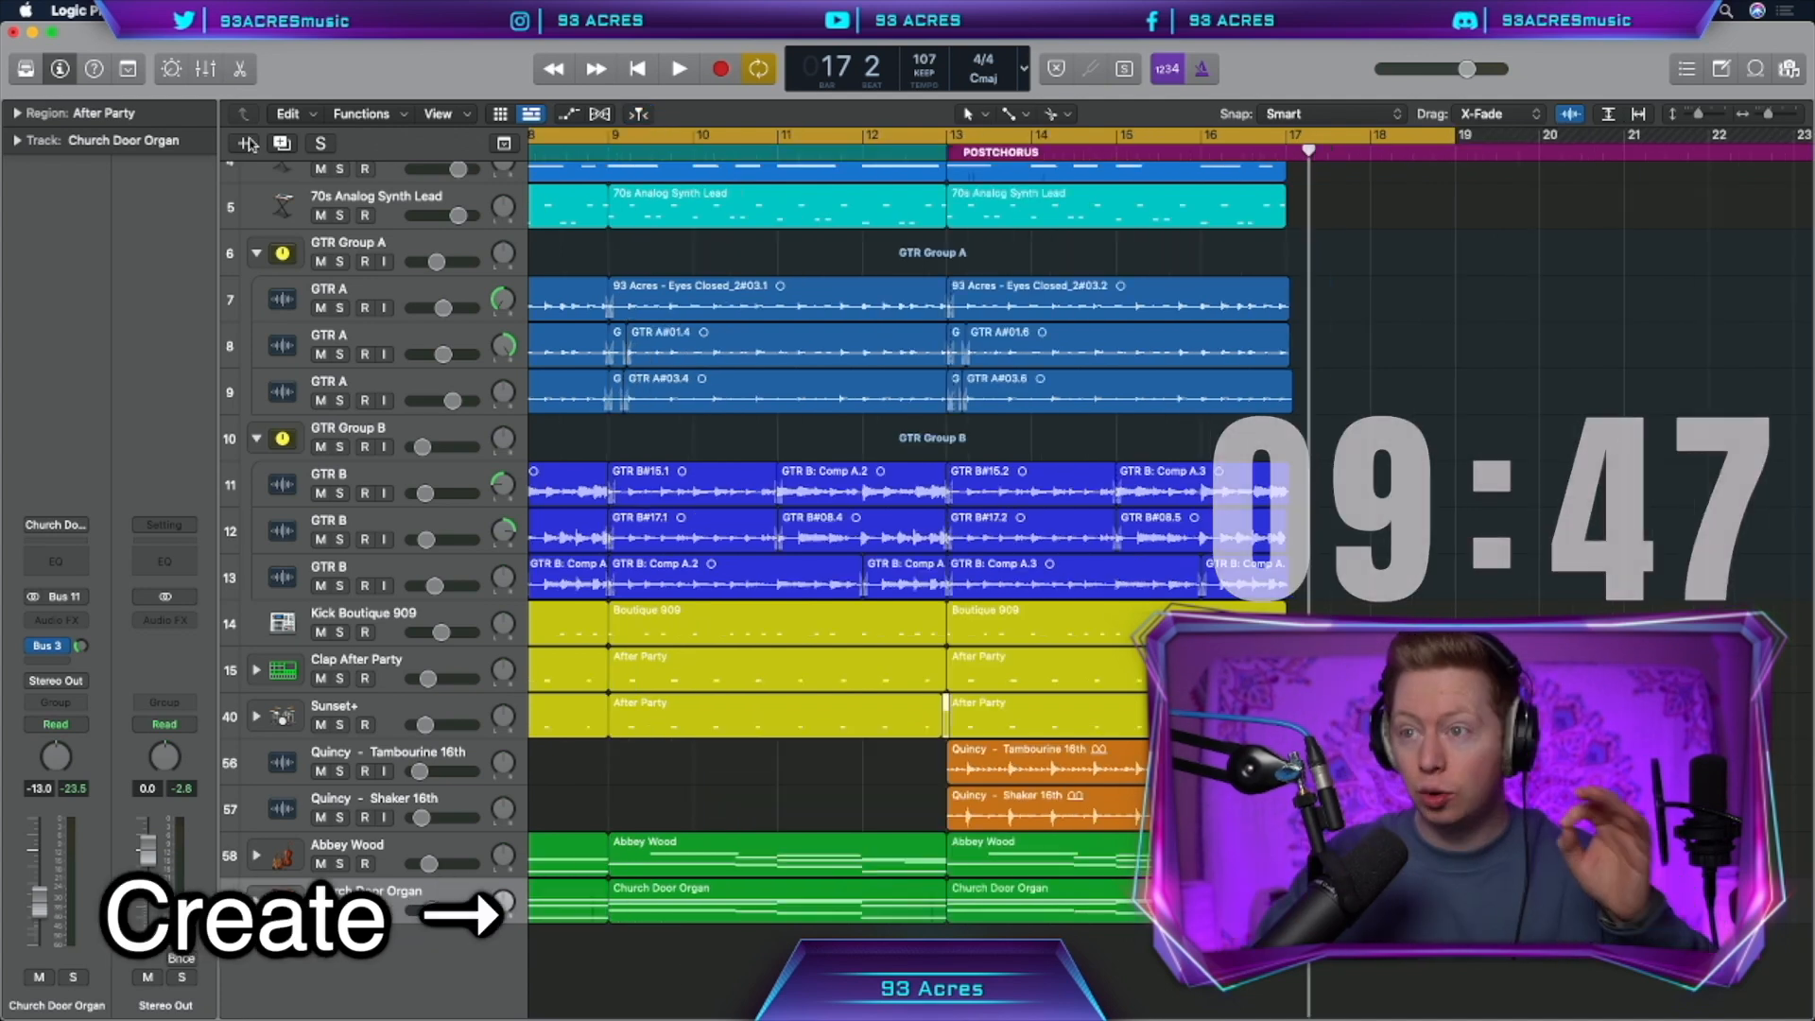
# Add an audio track for vocals and name it Vox Double A
pyautogui.press('alt+super+n')
pyautogui.click(915, 67)
pyautogui.click(1195, 365)
pyautogui.write('Vox Double A')
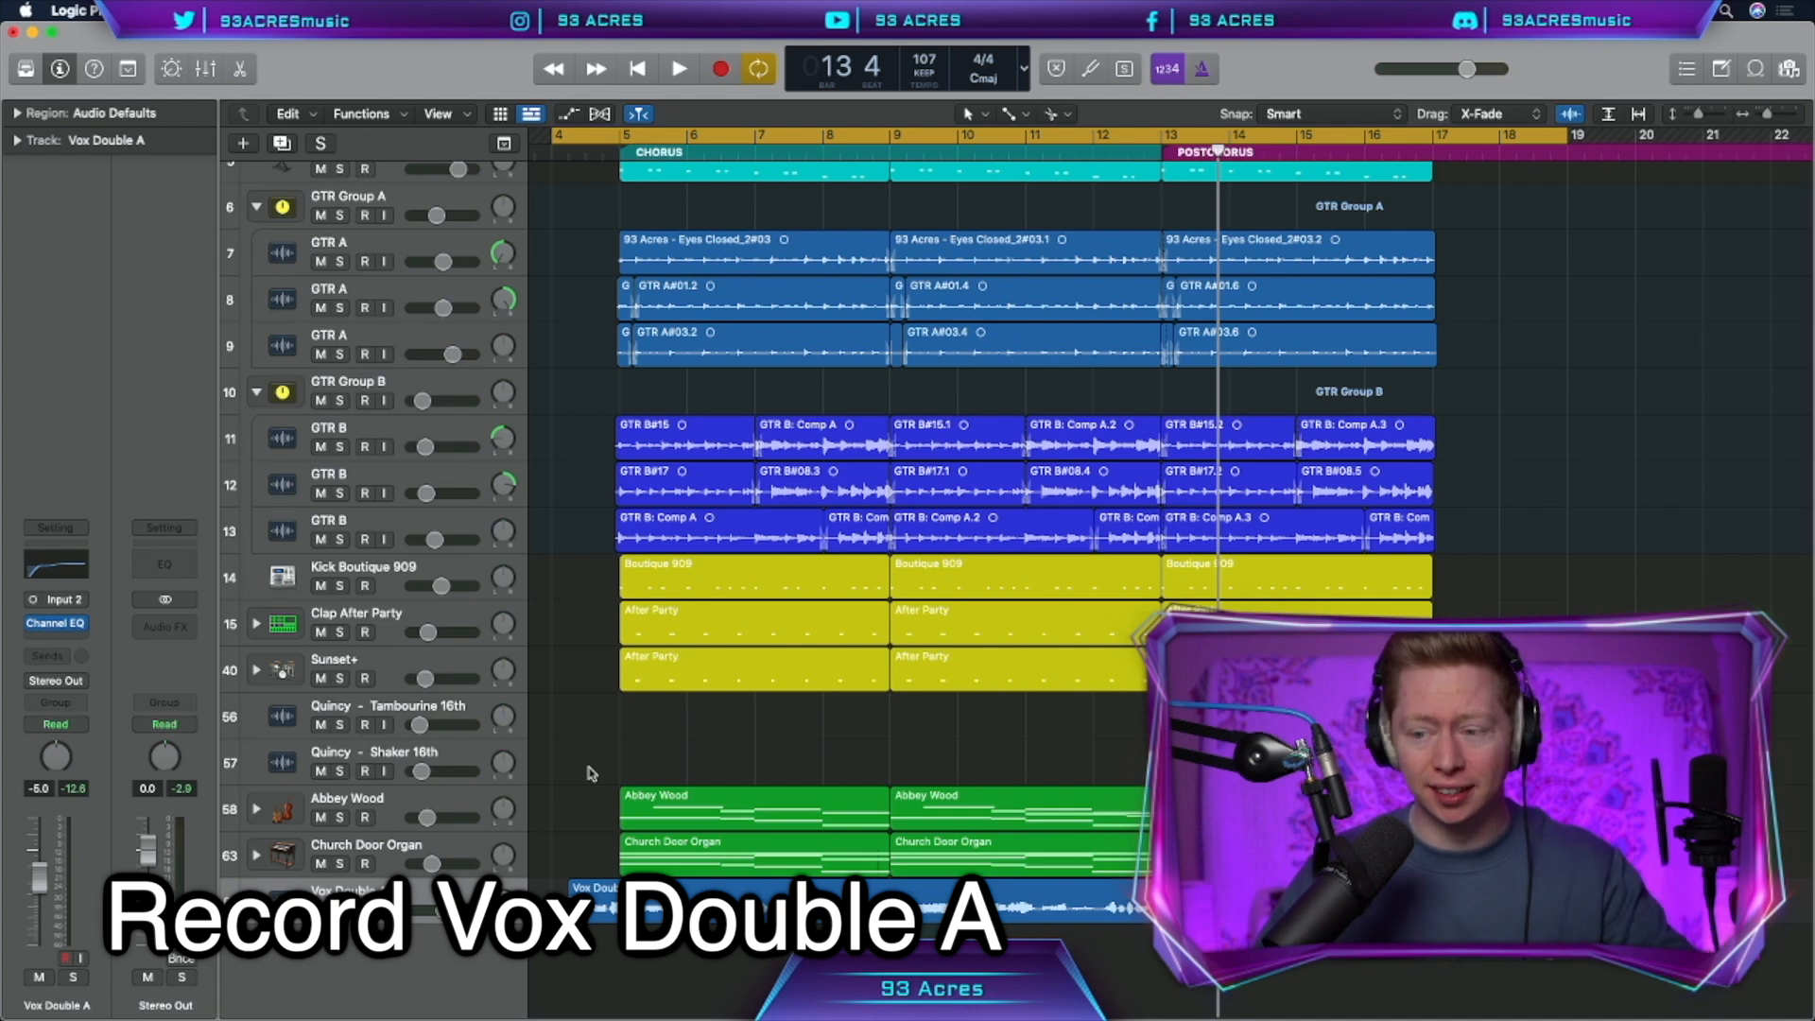
# Duplicate the vocal track for Vox Double B and Vox BV A to E, recording the backing vocals from bar 13
pyautogui.press('super+d')
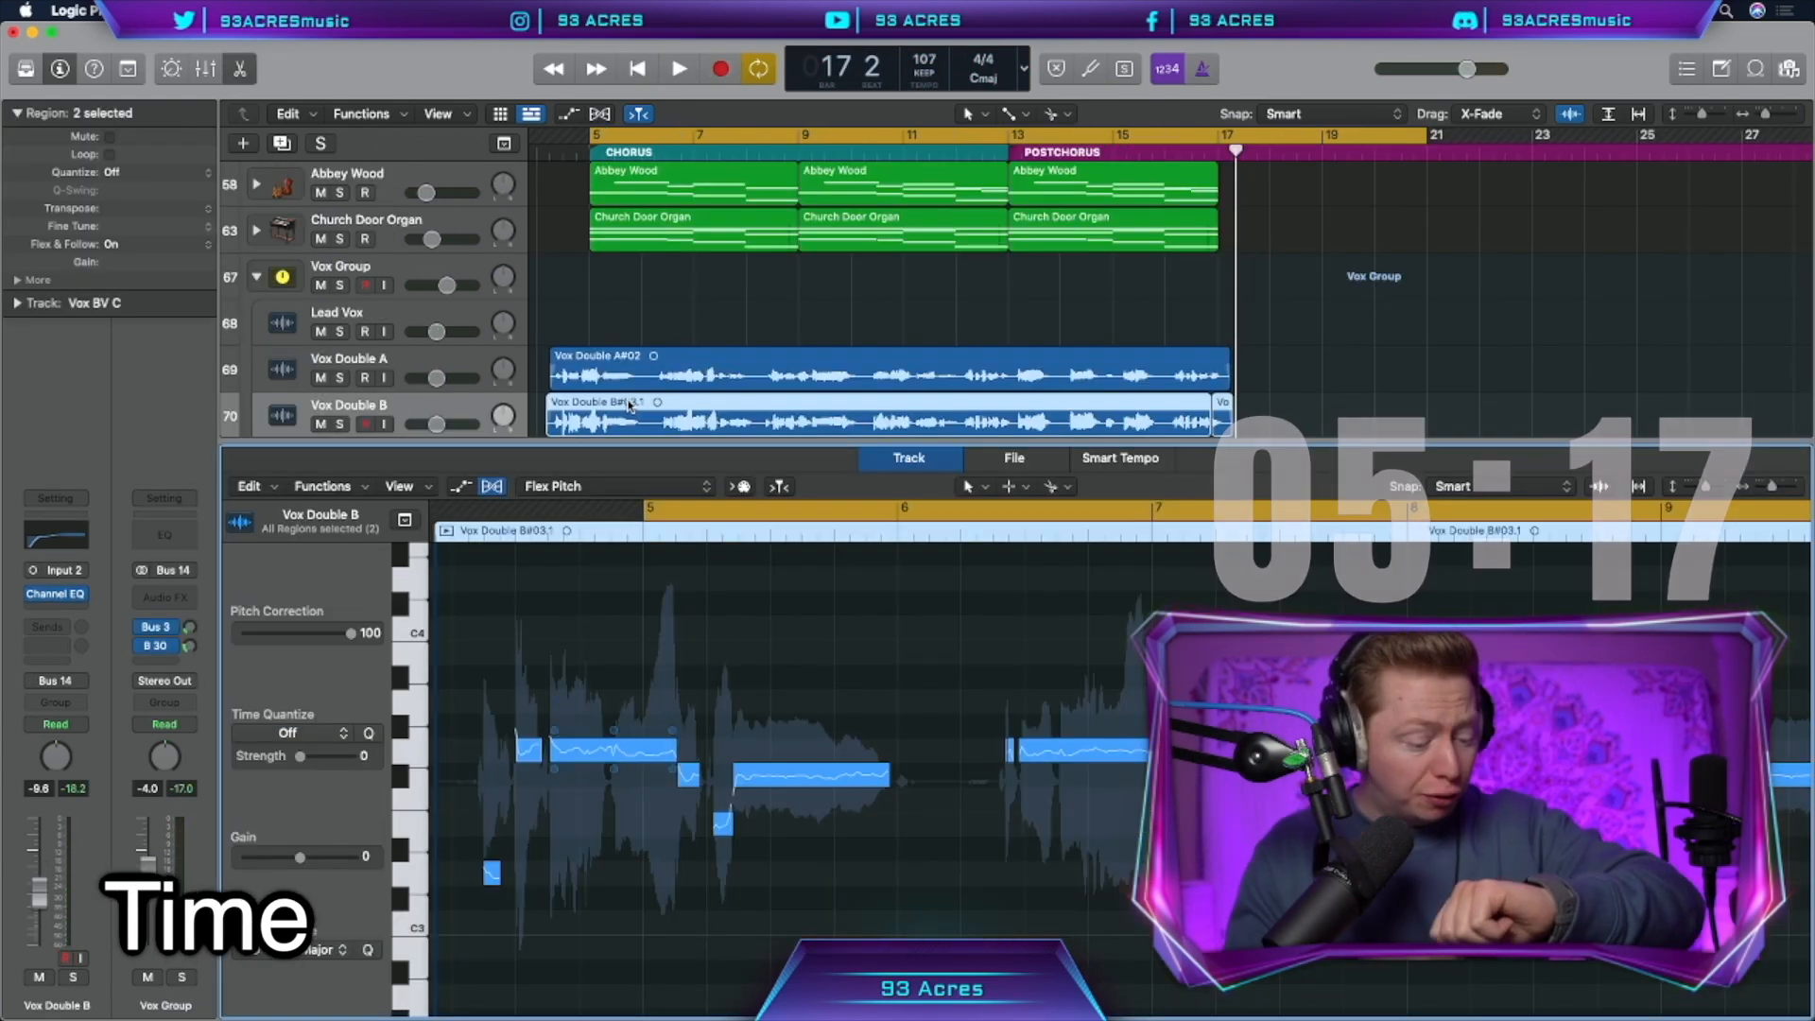
pyautogui.press('super+d')
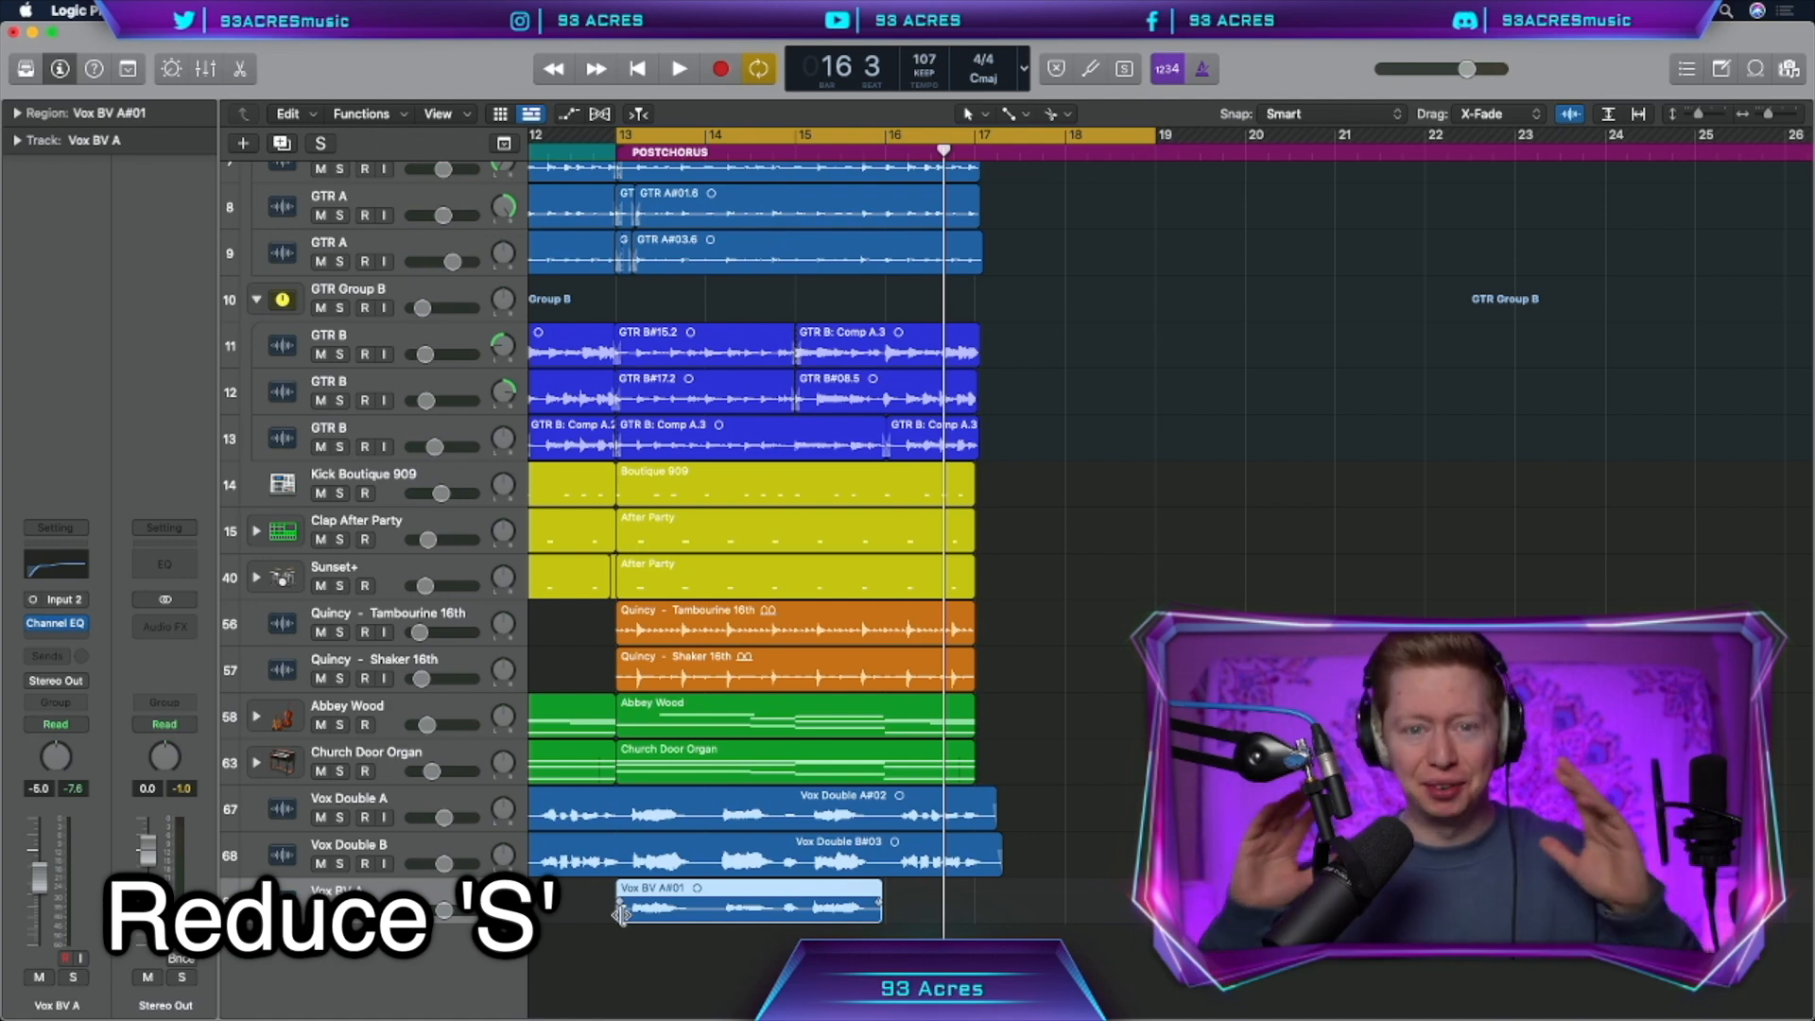
pyautogui.press('super+d')
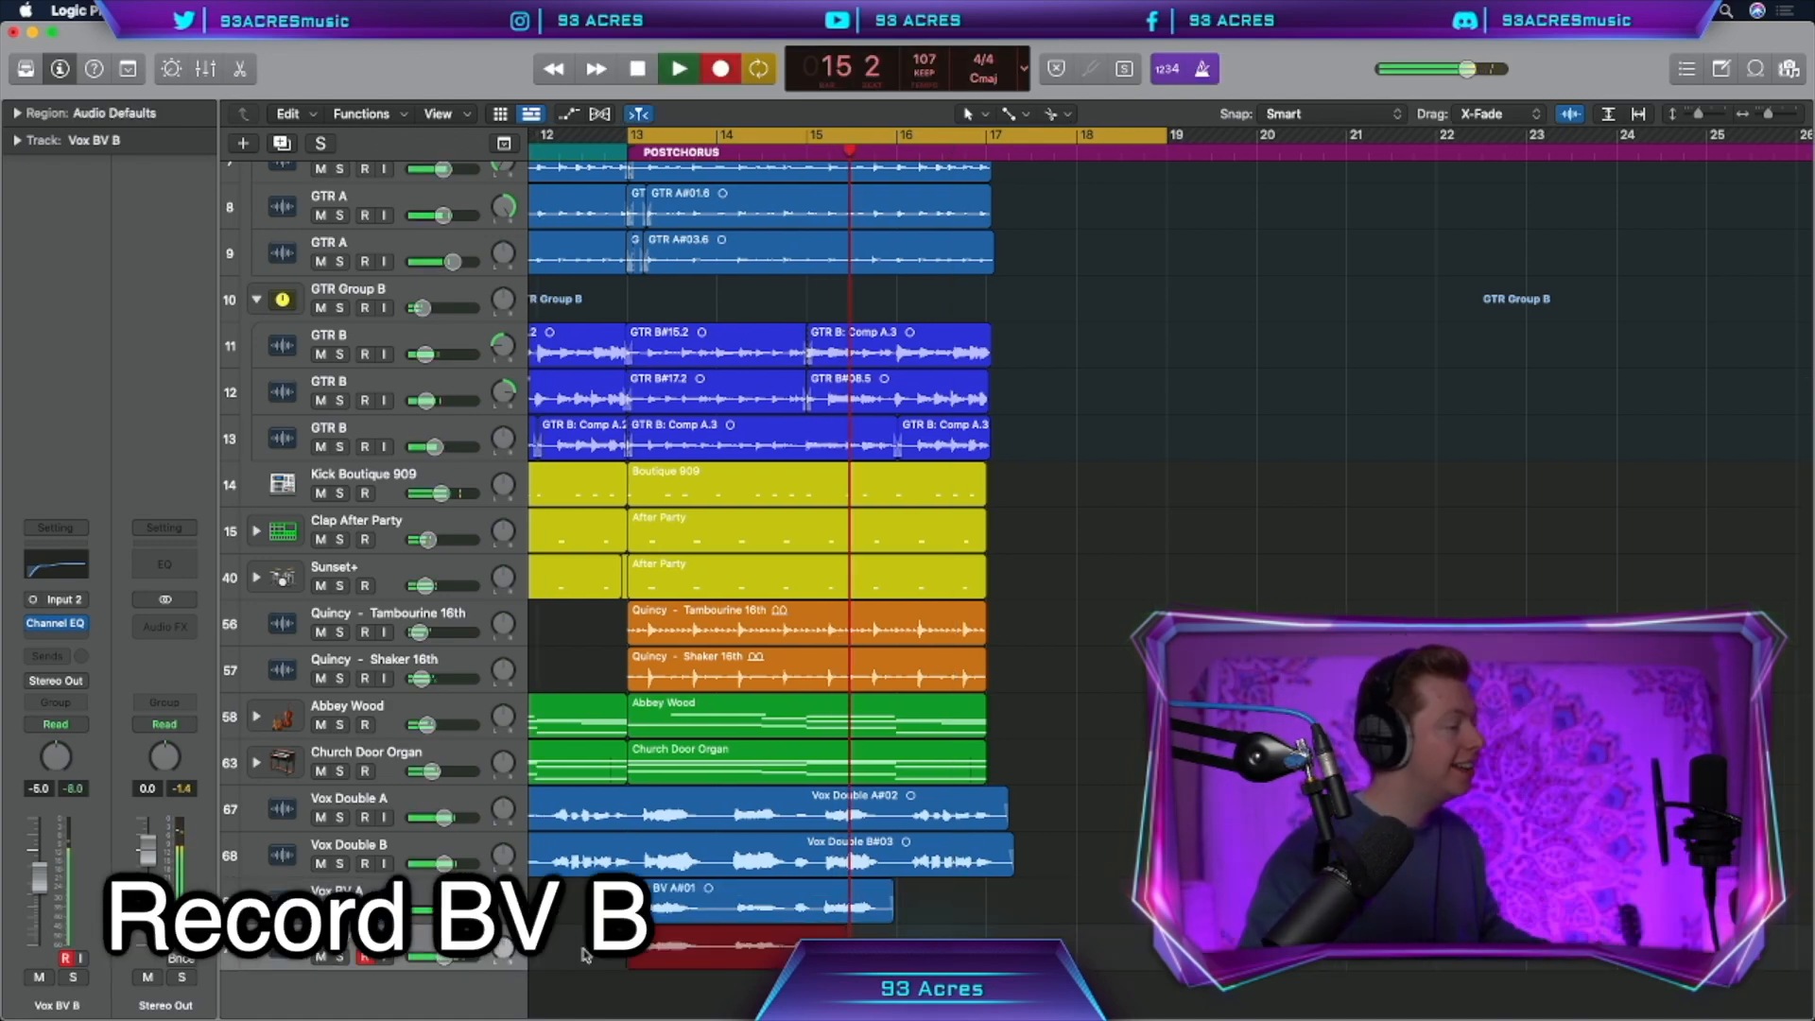
pyautogui.press('space')
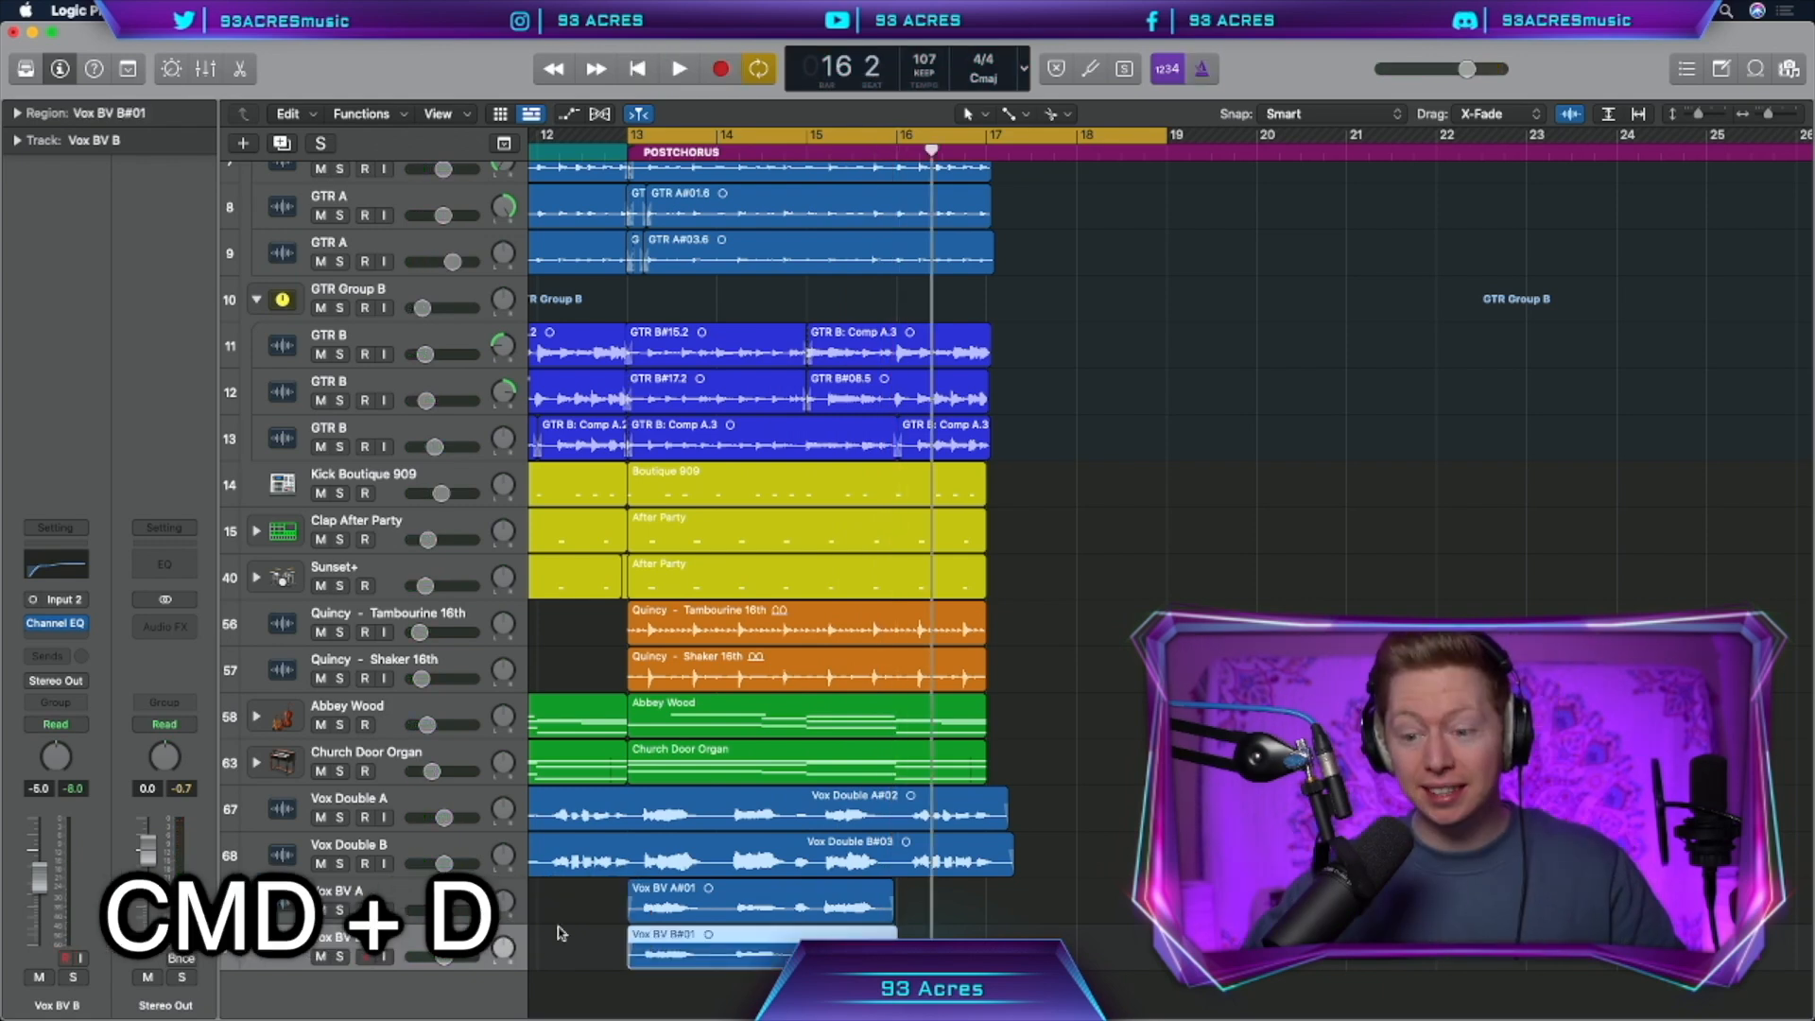
pyautogui.press('super+d')
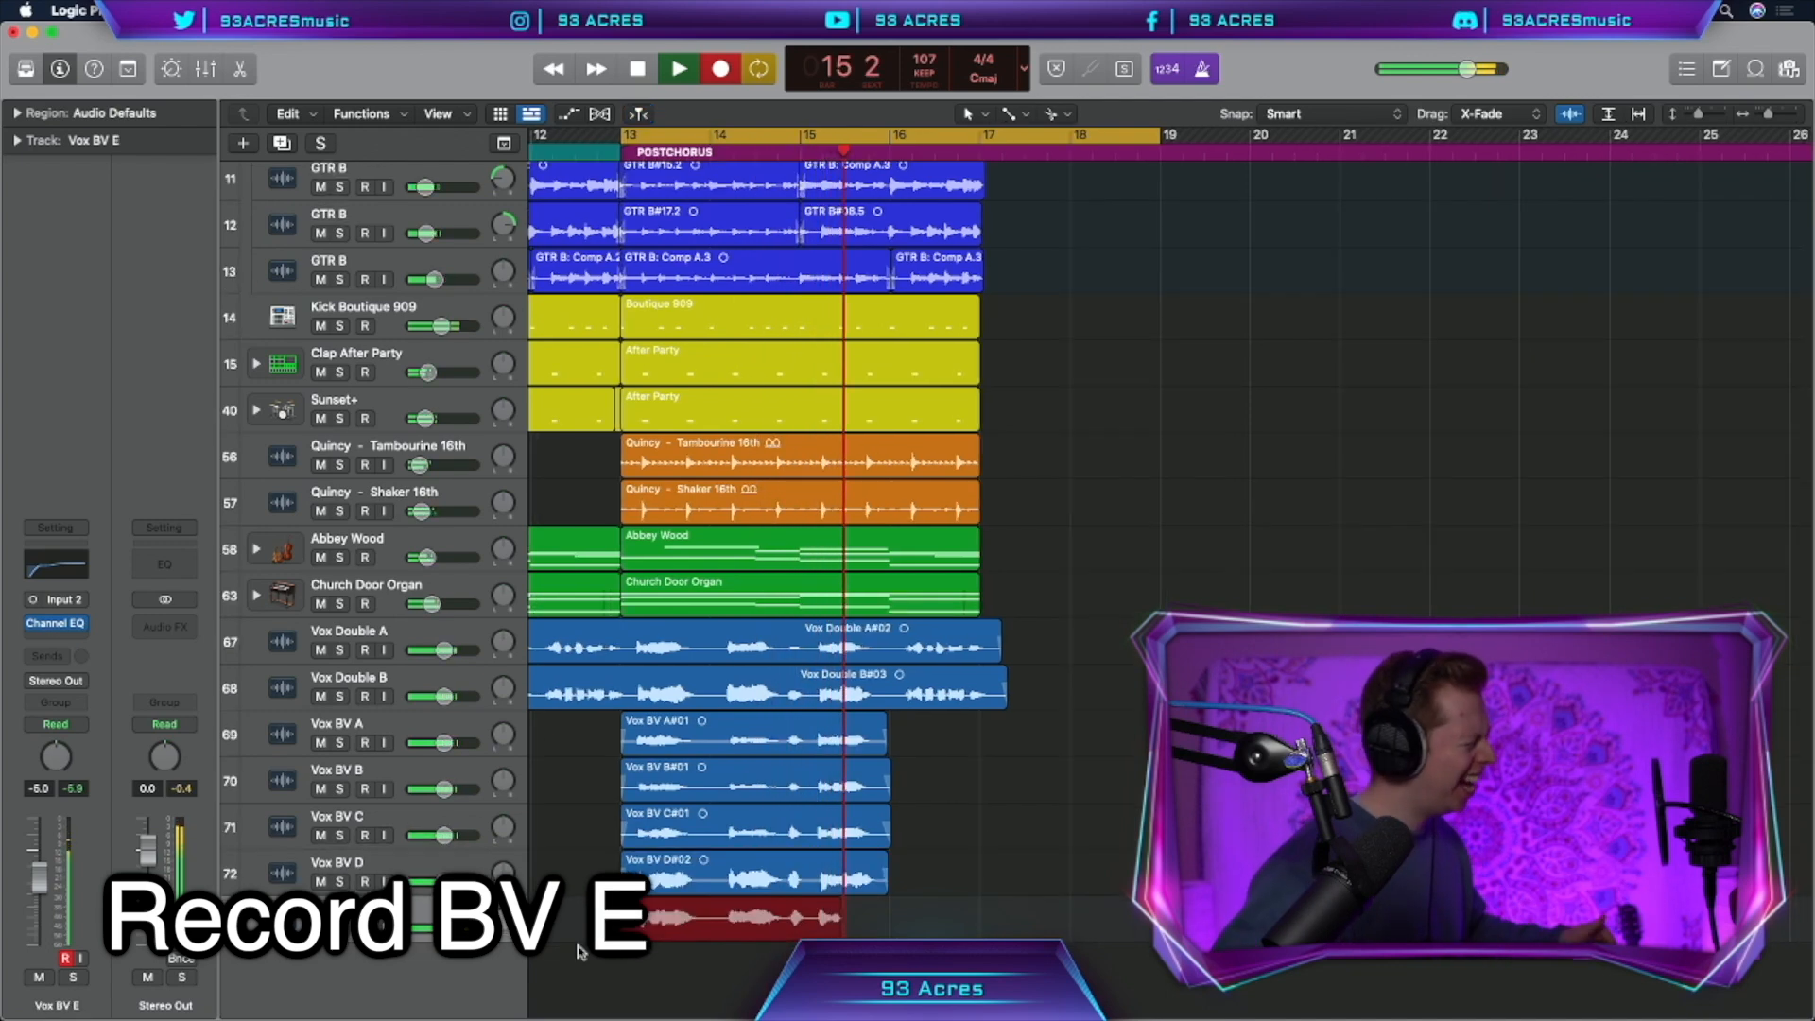
pyautogui.press('space')
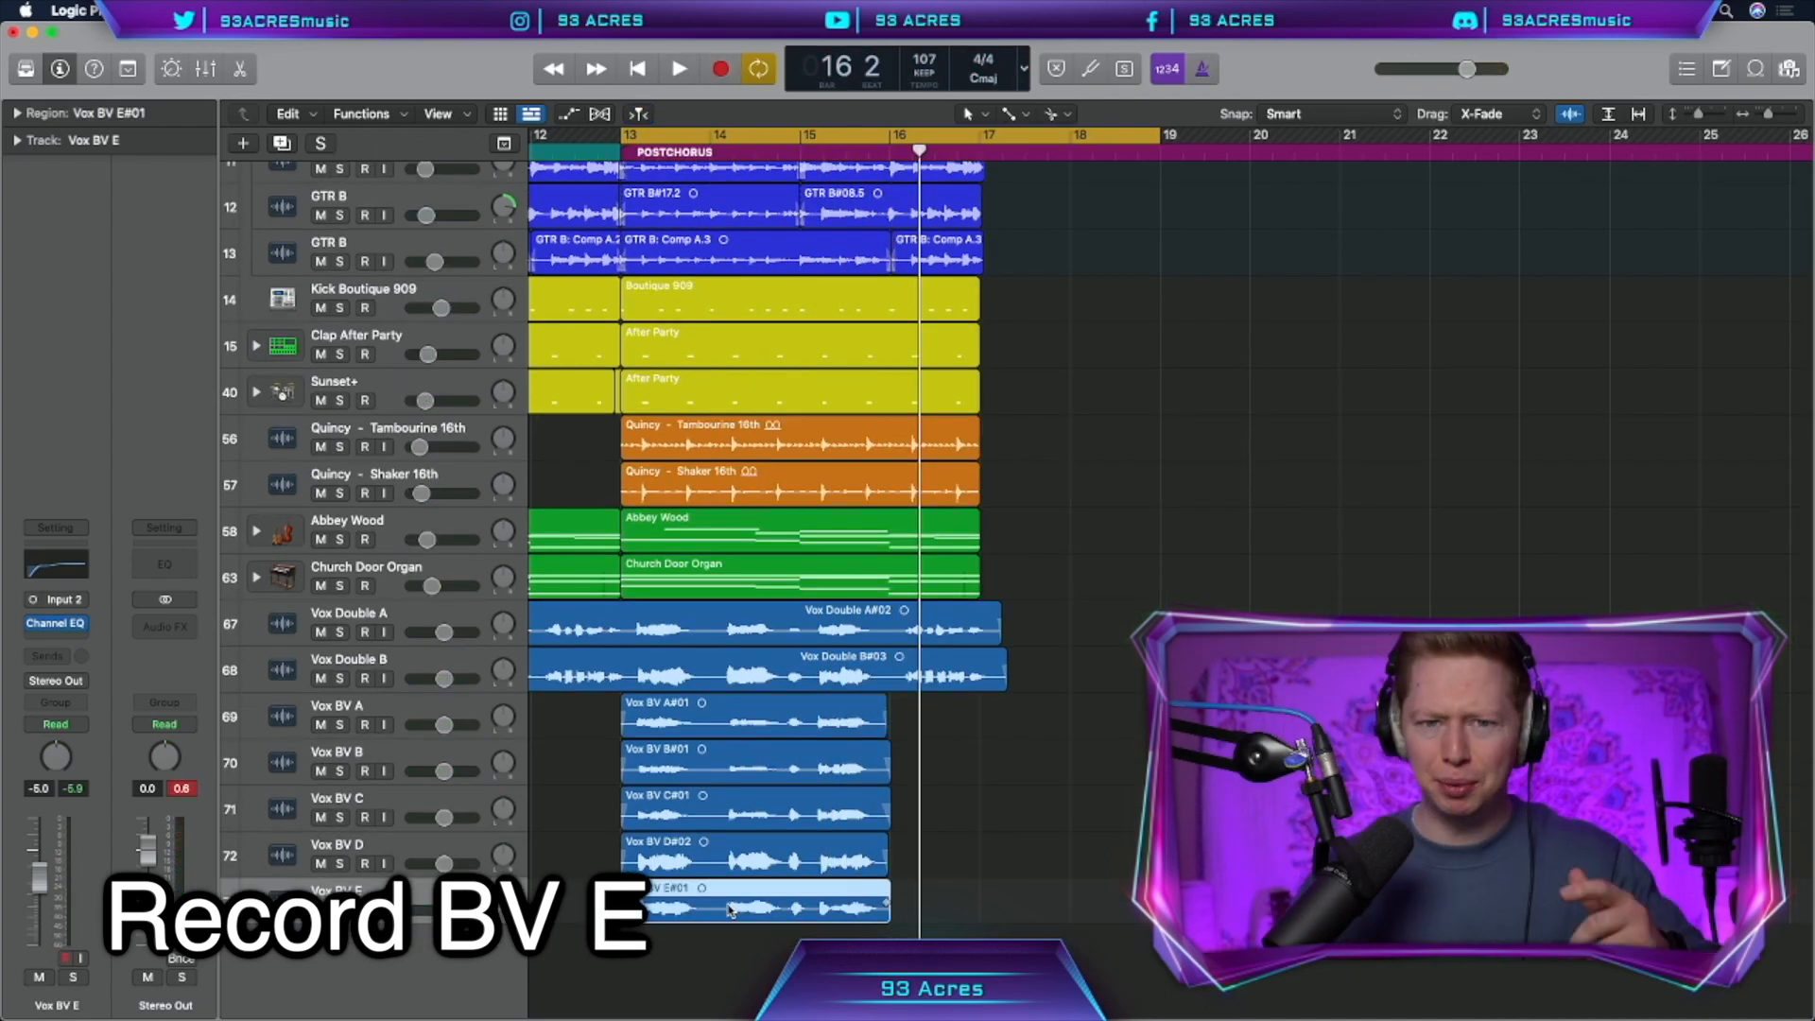
# Enable Flex Pitch on the Vox BV E region and snap all its notes to perfect pitch
pyautogui.doubleClick(730, 909)
pyautogui.click(605, 487)
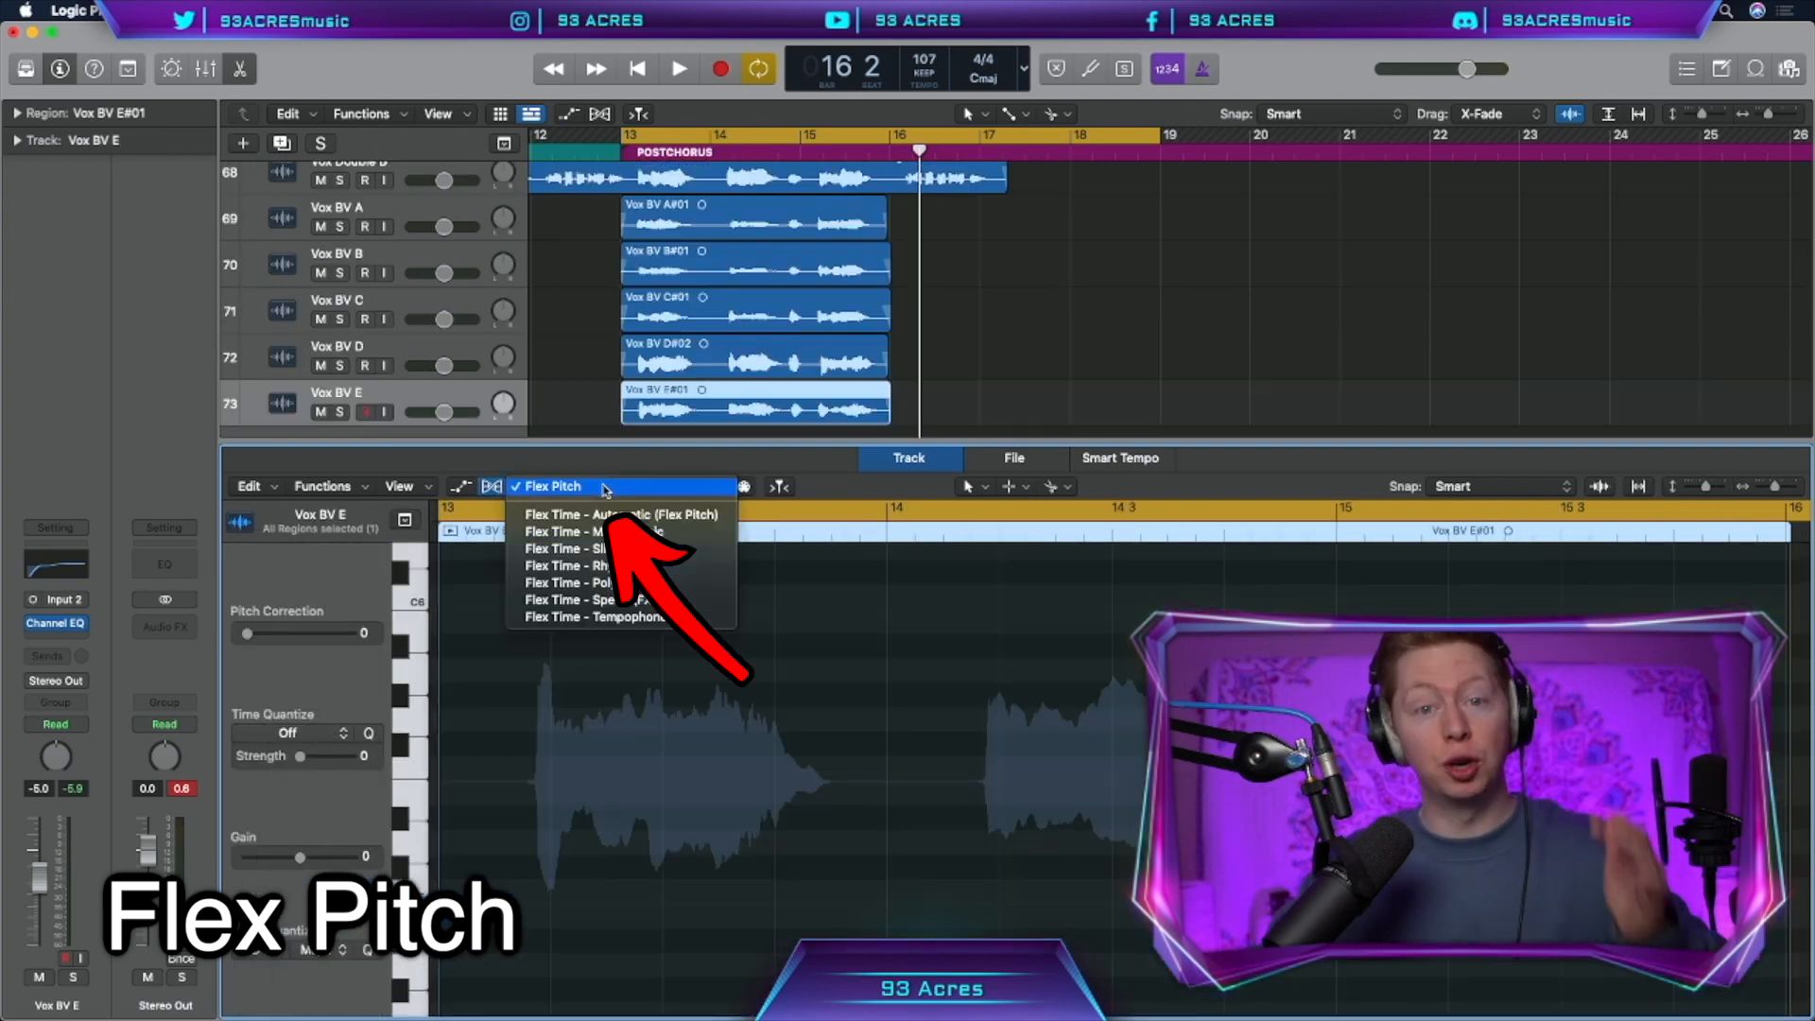
pyautogui.click(605, 486)
pyautogui.press('super+a')
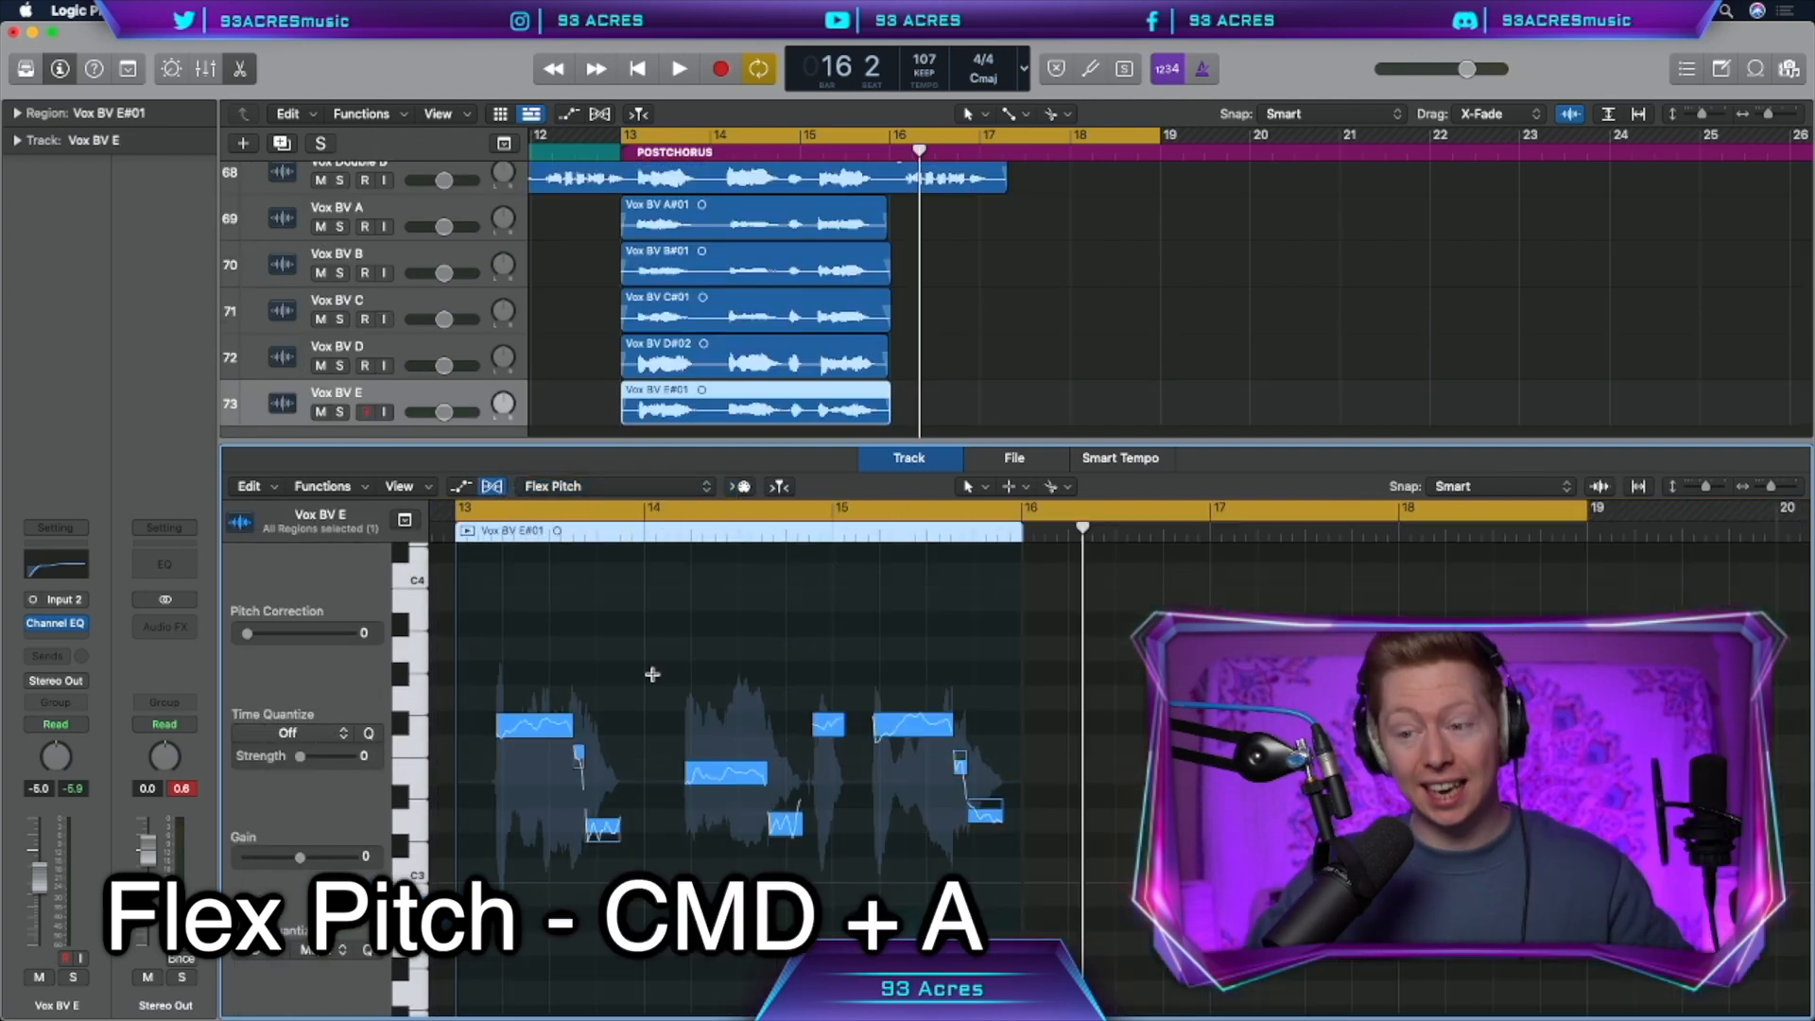
pyautogui.doubleClick(530, 725)
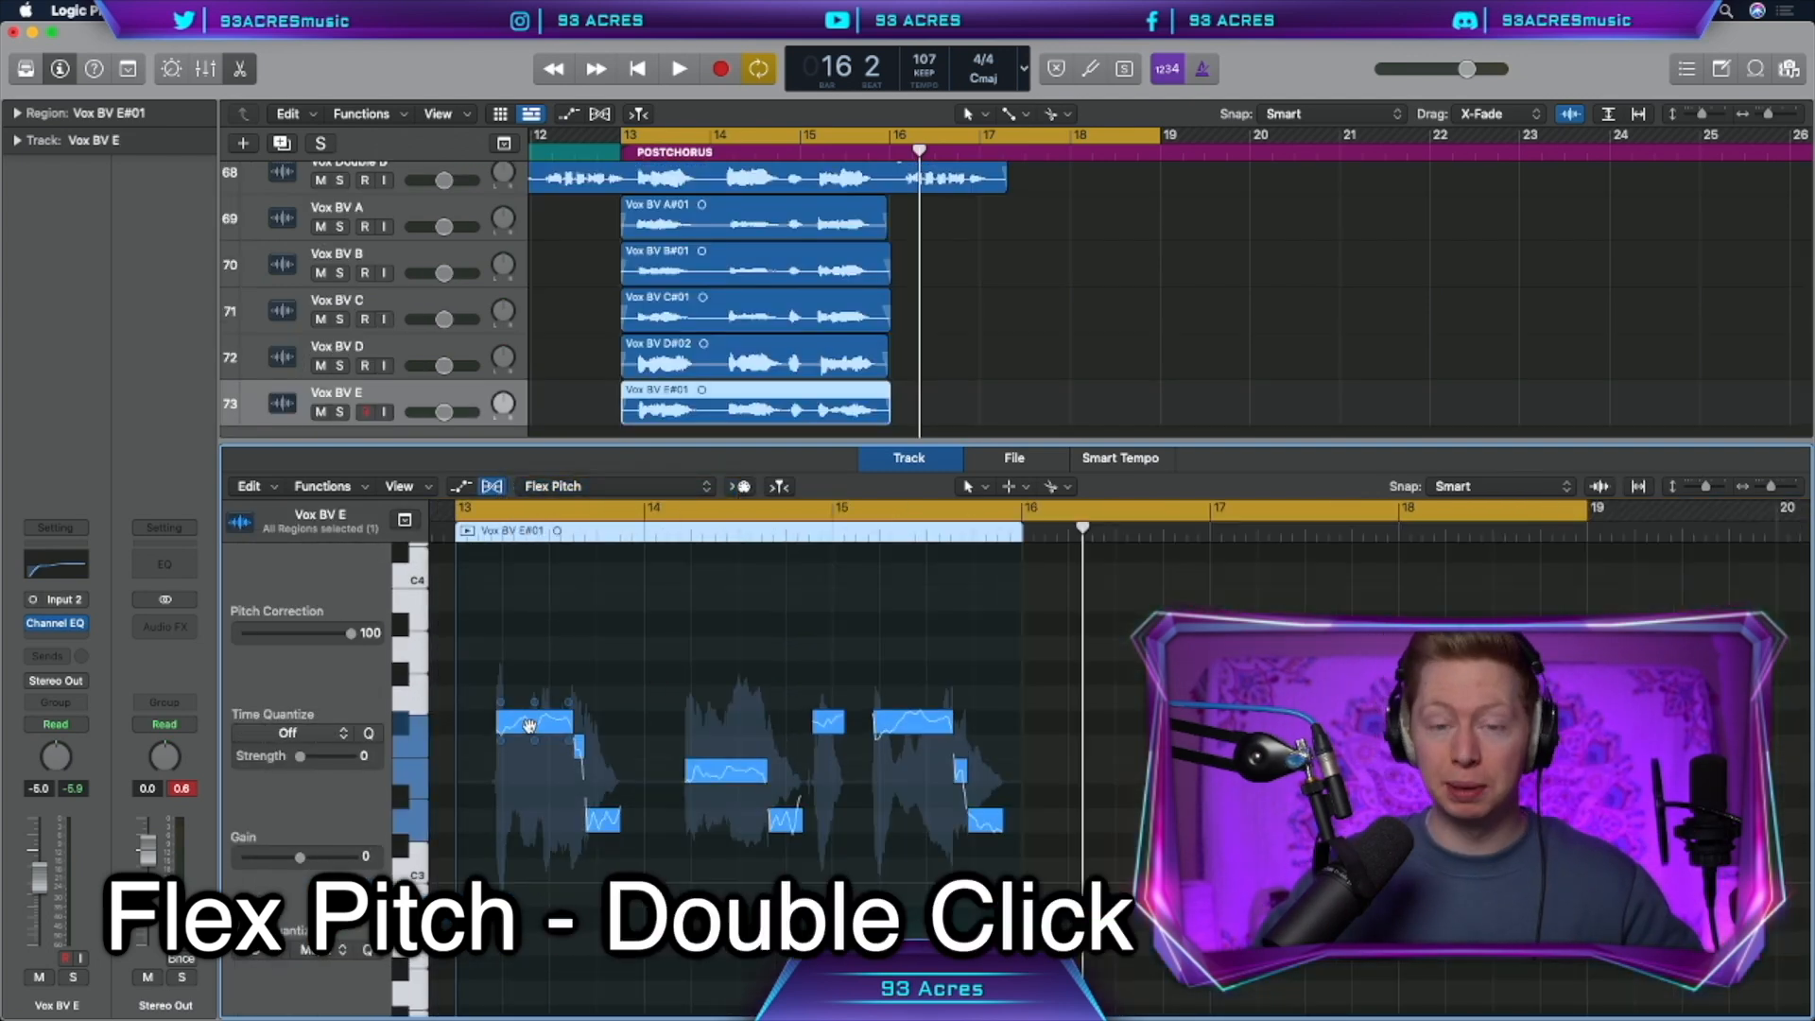
# Reduce the vibrato of the Vox BV E notes and choose D Major for their scale quantize
pyautogui.moveTo(534, 740); pyautogui.dragTo(534, 741)
pyautogui.click(257, 949)
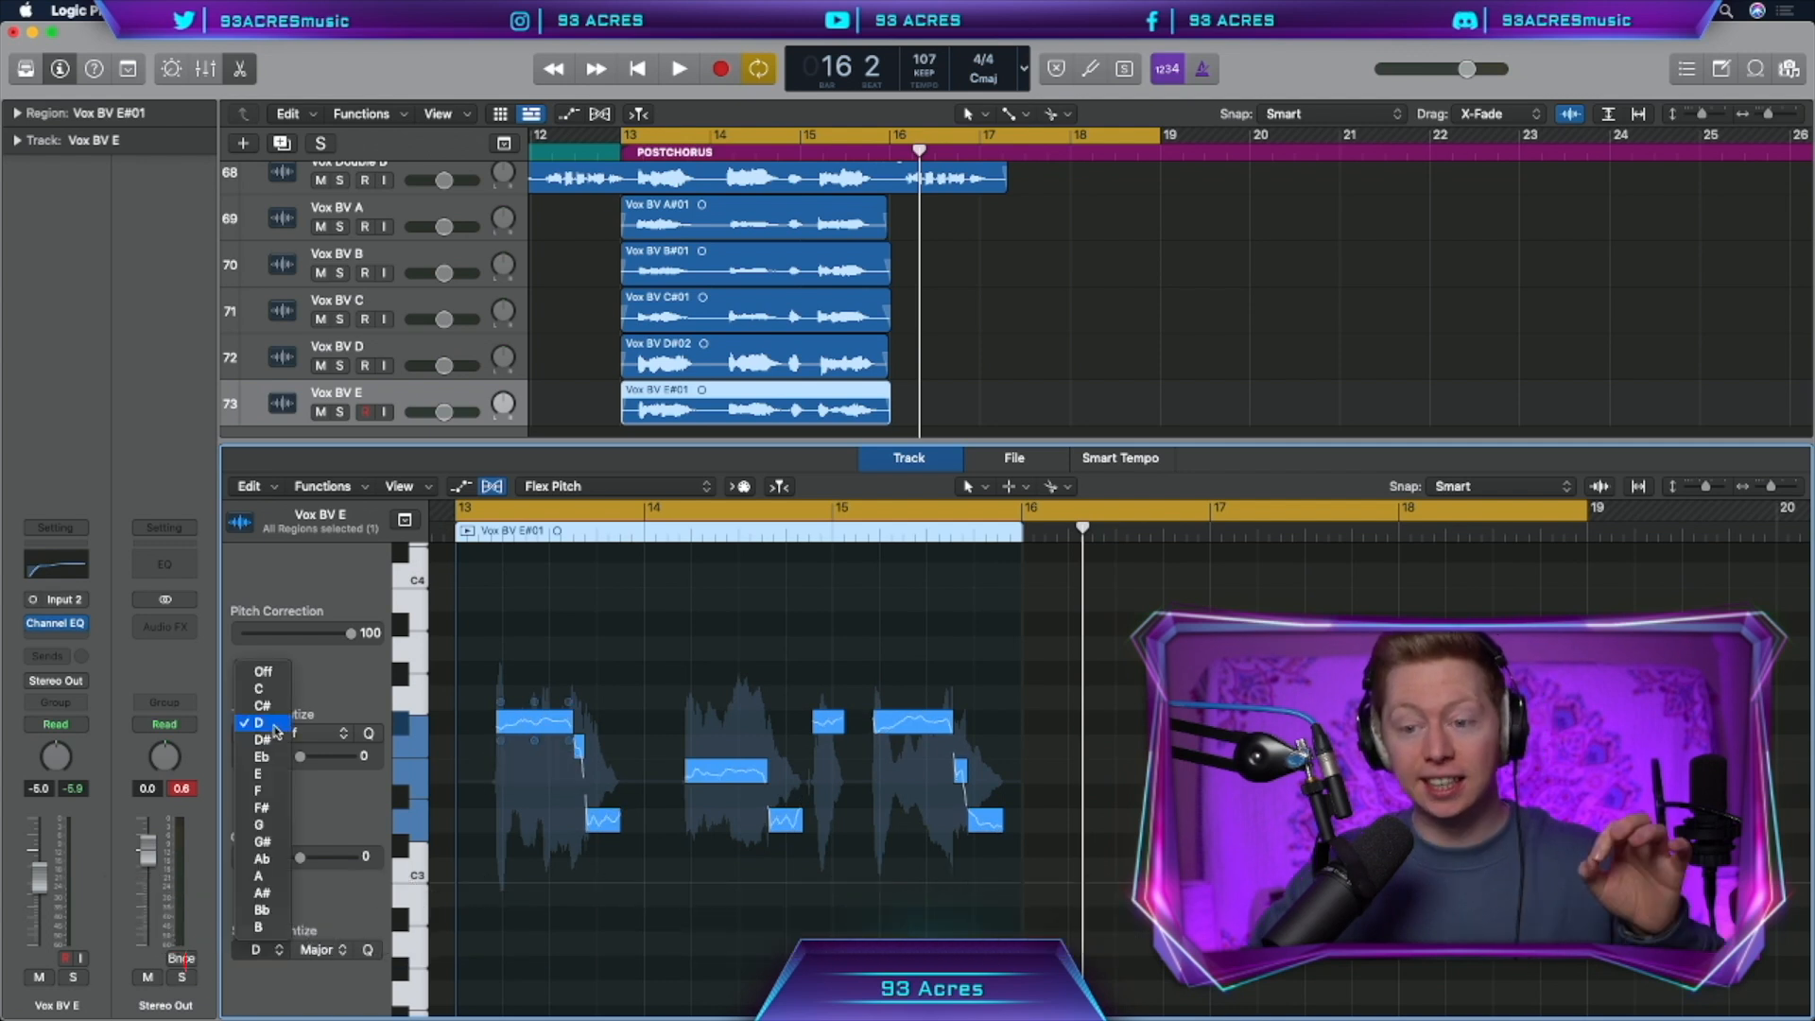
pyautogui.click(264, 723)
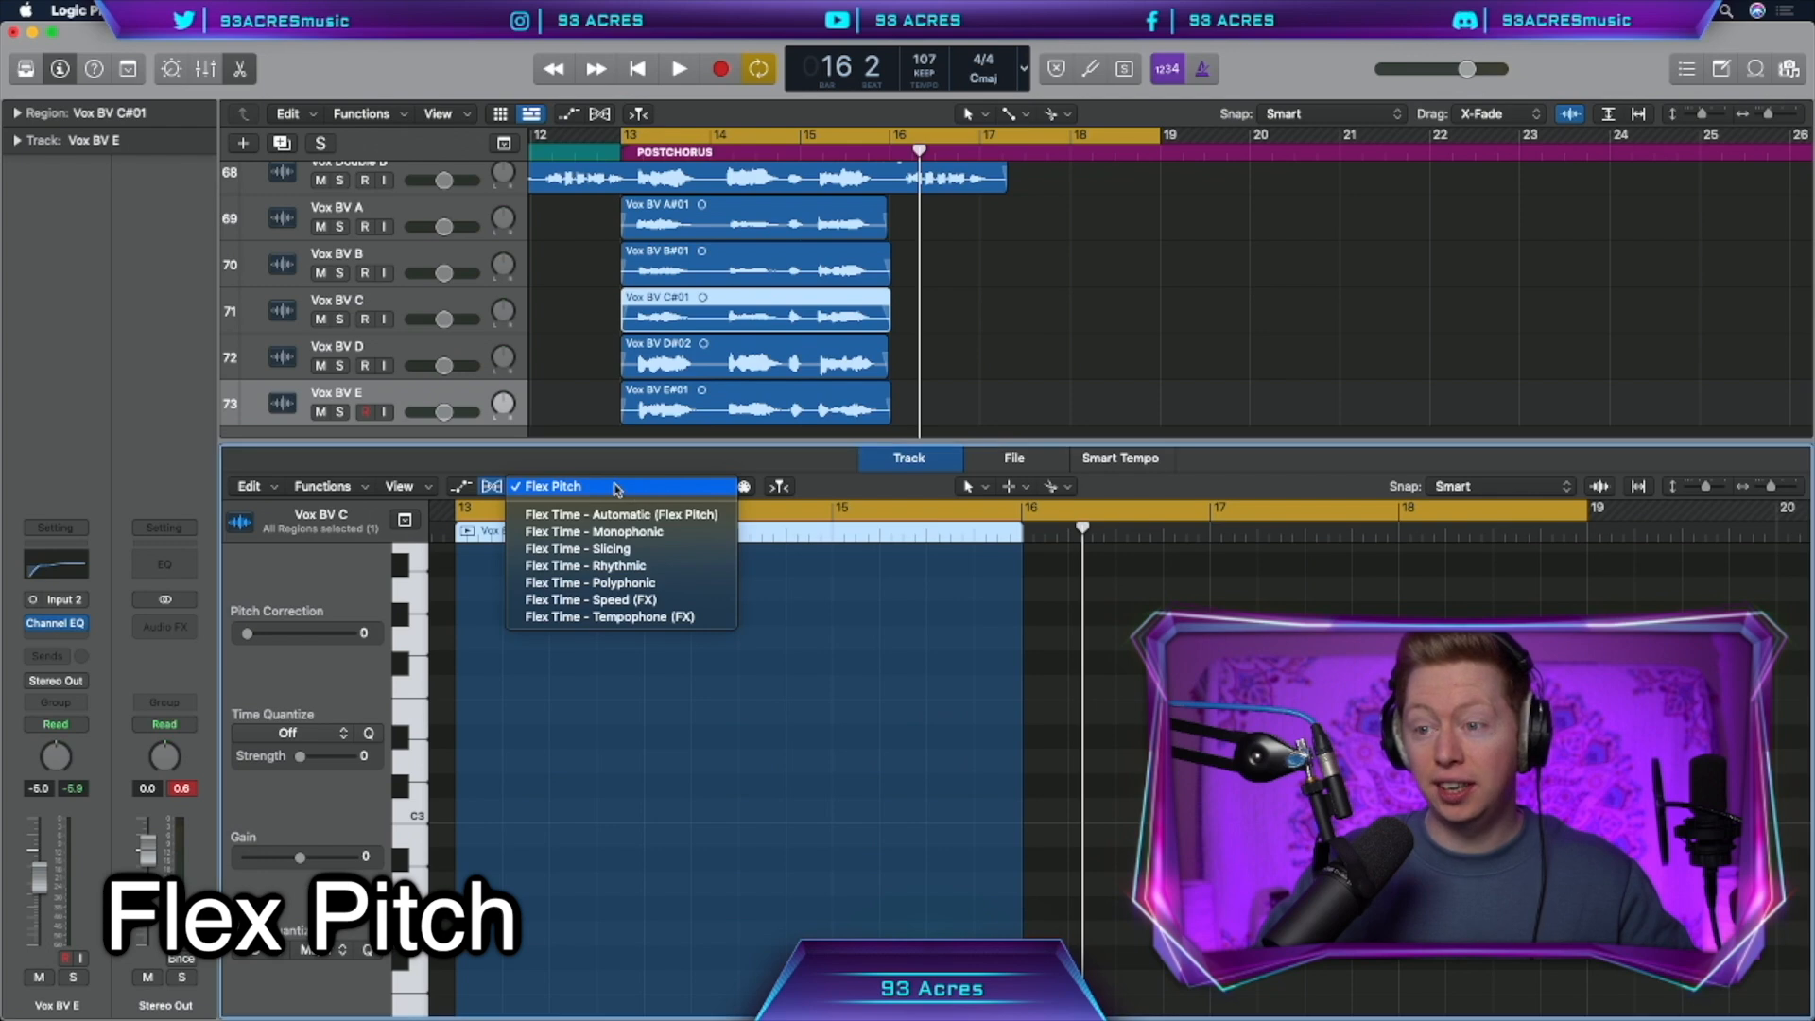
# Enable Flex Pitch on the Vox BV C region and open the pitch options for the first note in Vox BV A
pyautogui.click(567, 484)
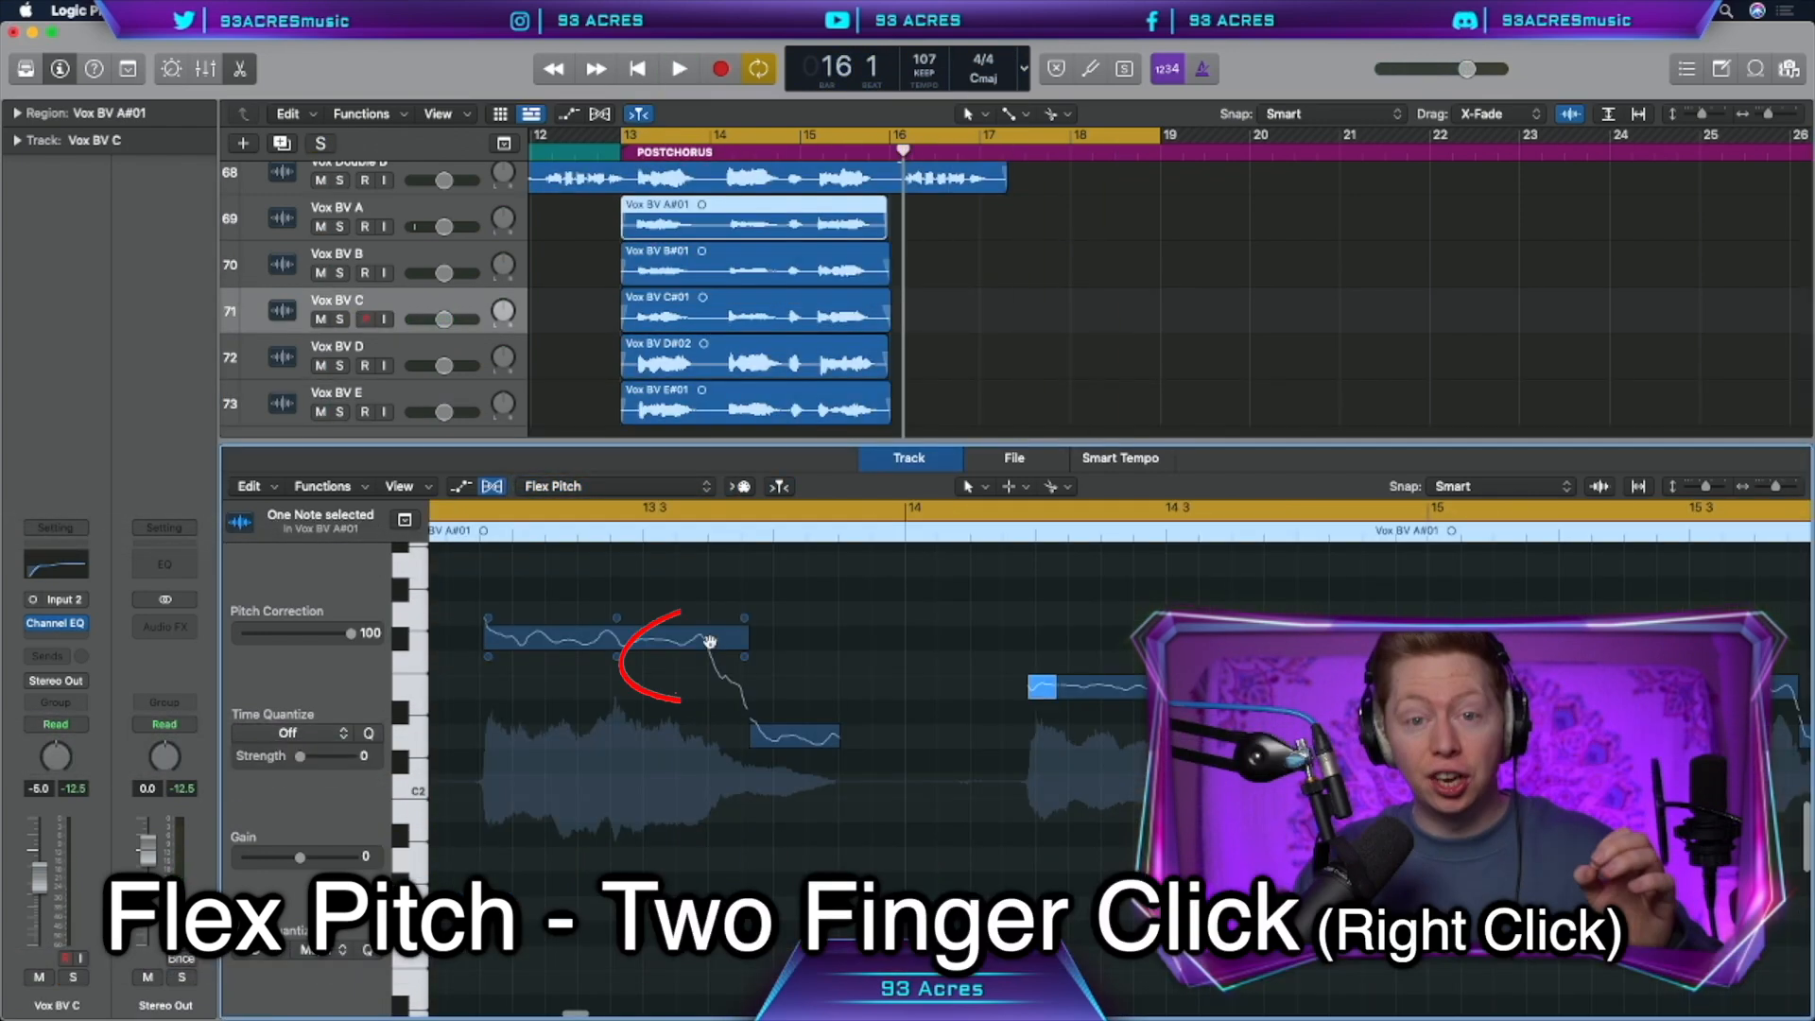
pyautogui.rightClick(710, 642)
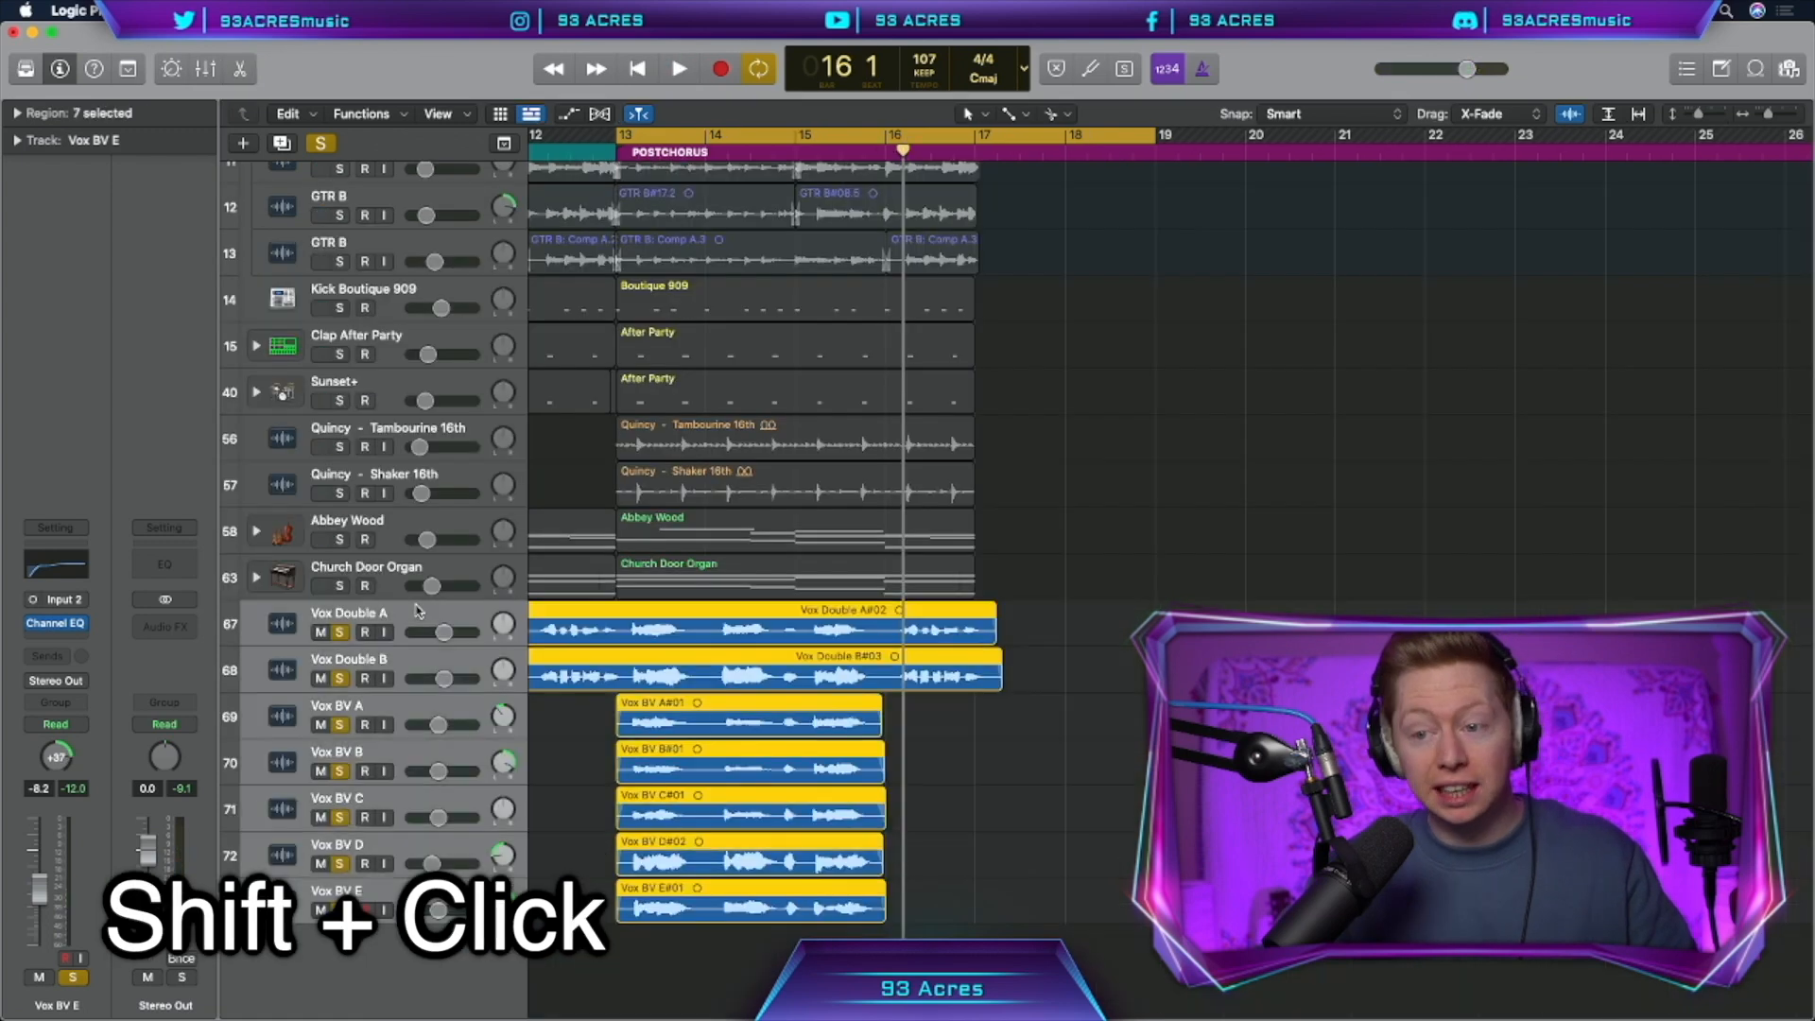
# Group the seven vocal tracks into a stack named Vox Group with sends to the Bus 3 reverb and Bus 30 chorus
pyautogui.press('super+shift+g')
pyautogui.write('Vox Group')
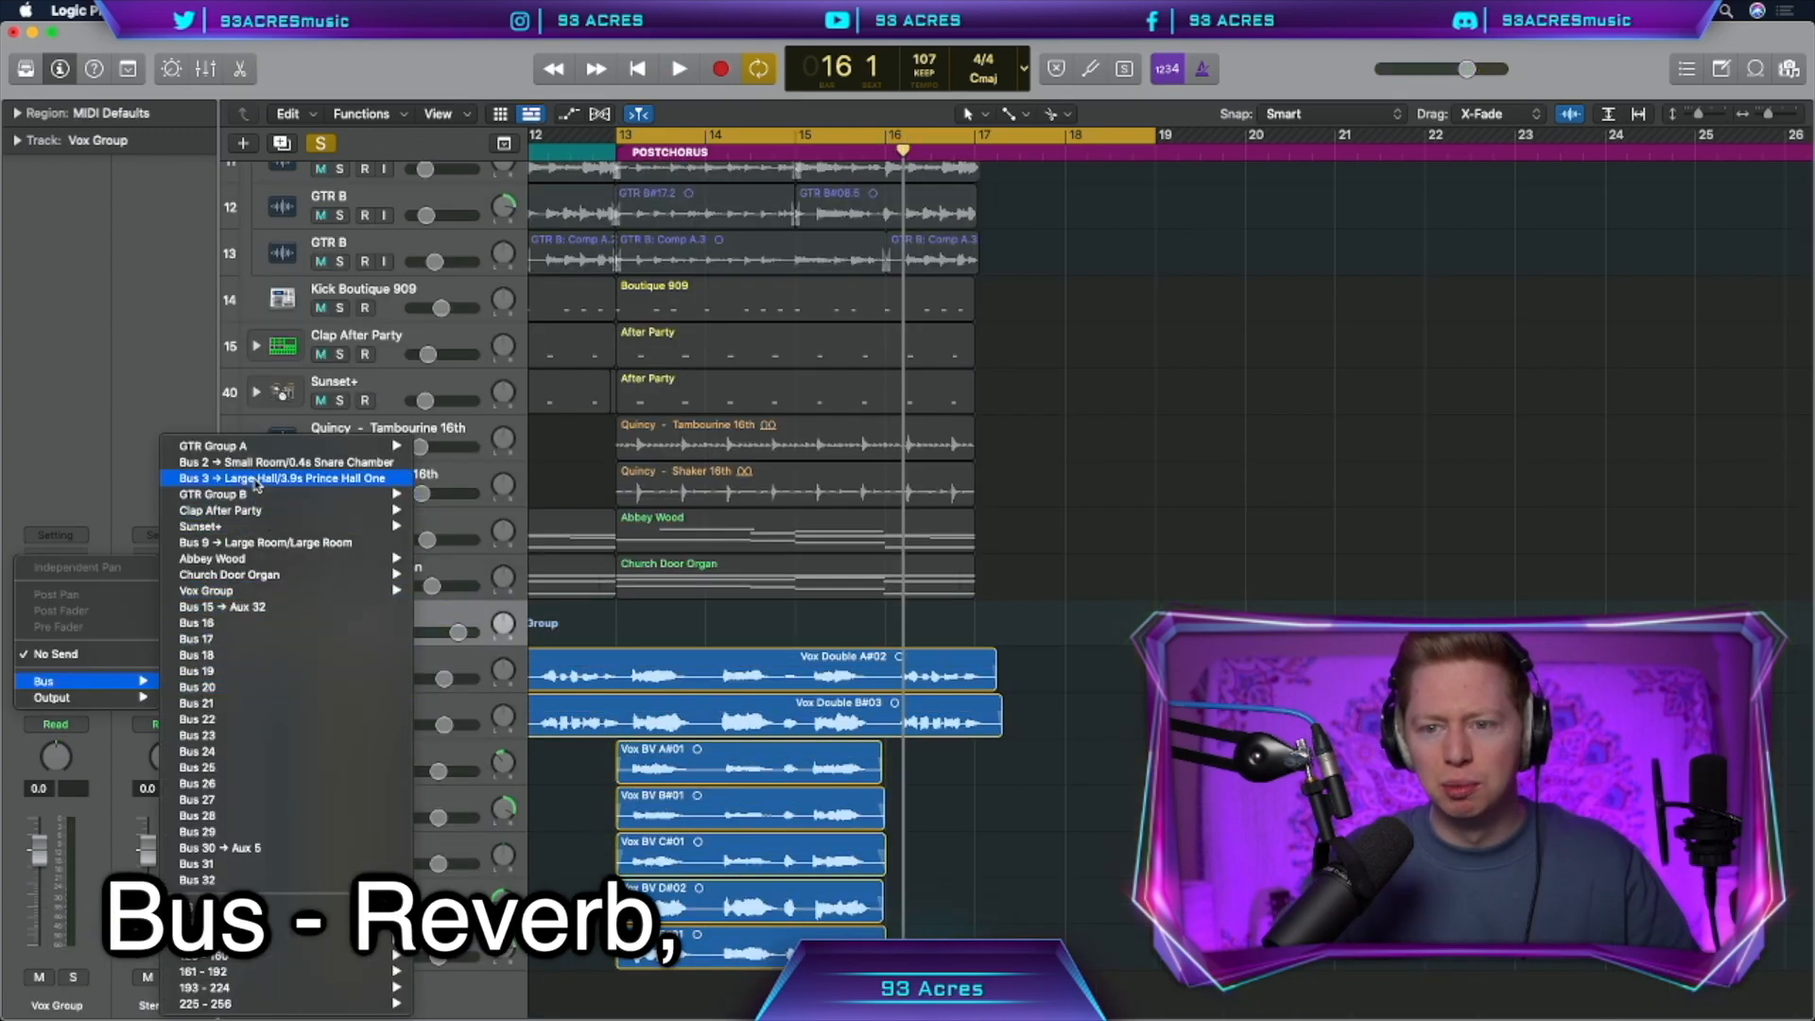
pyautogui.click(246, 478)
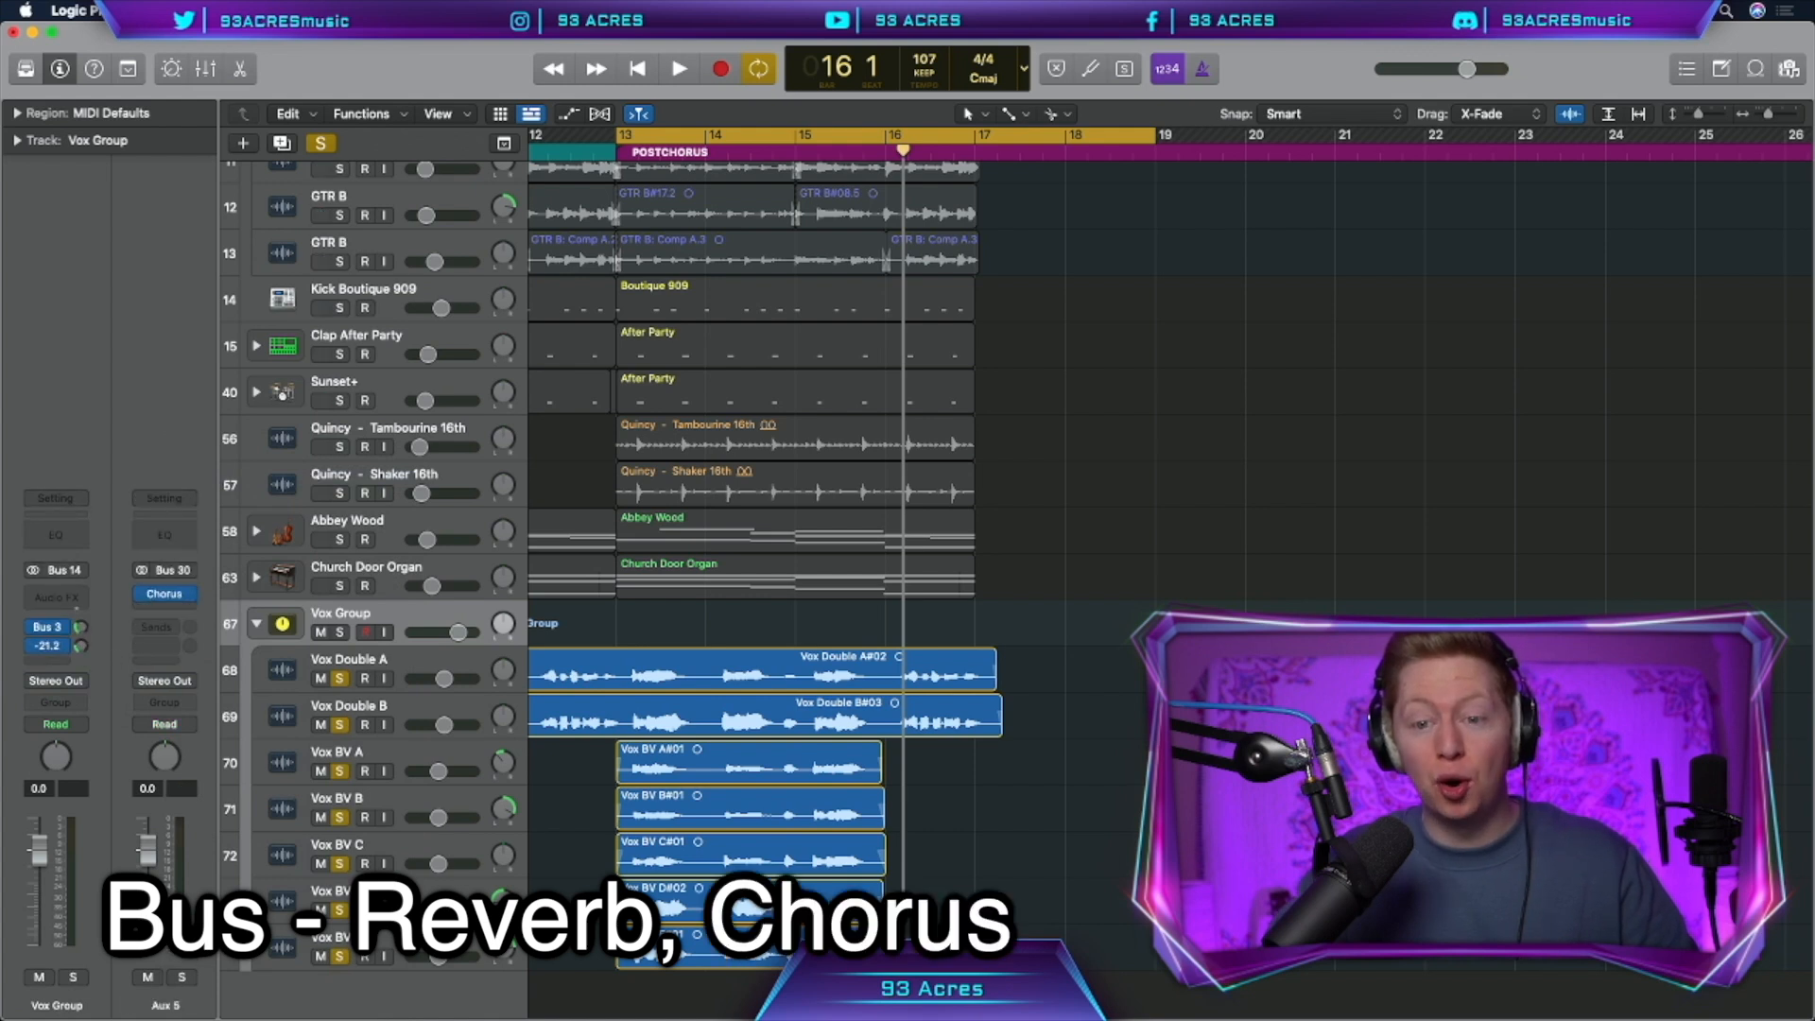
pyautogui.press('space')
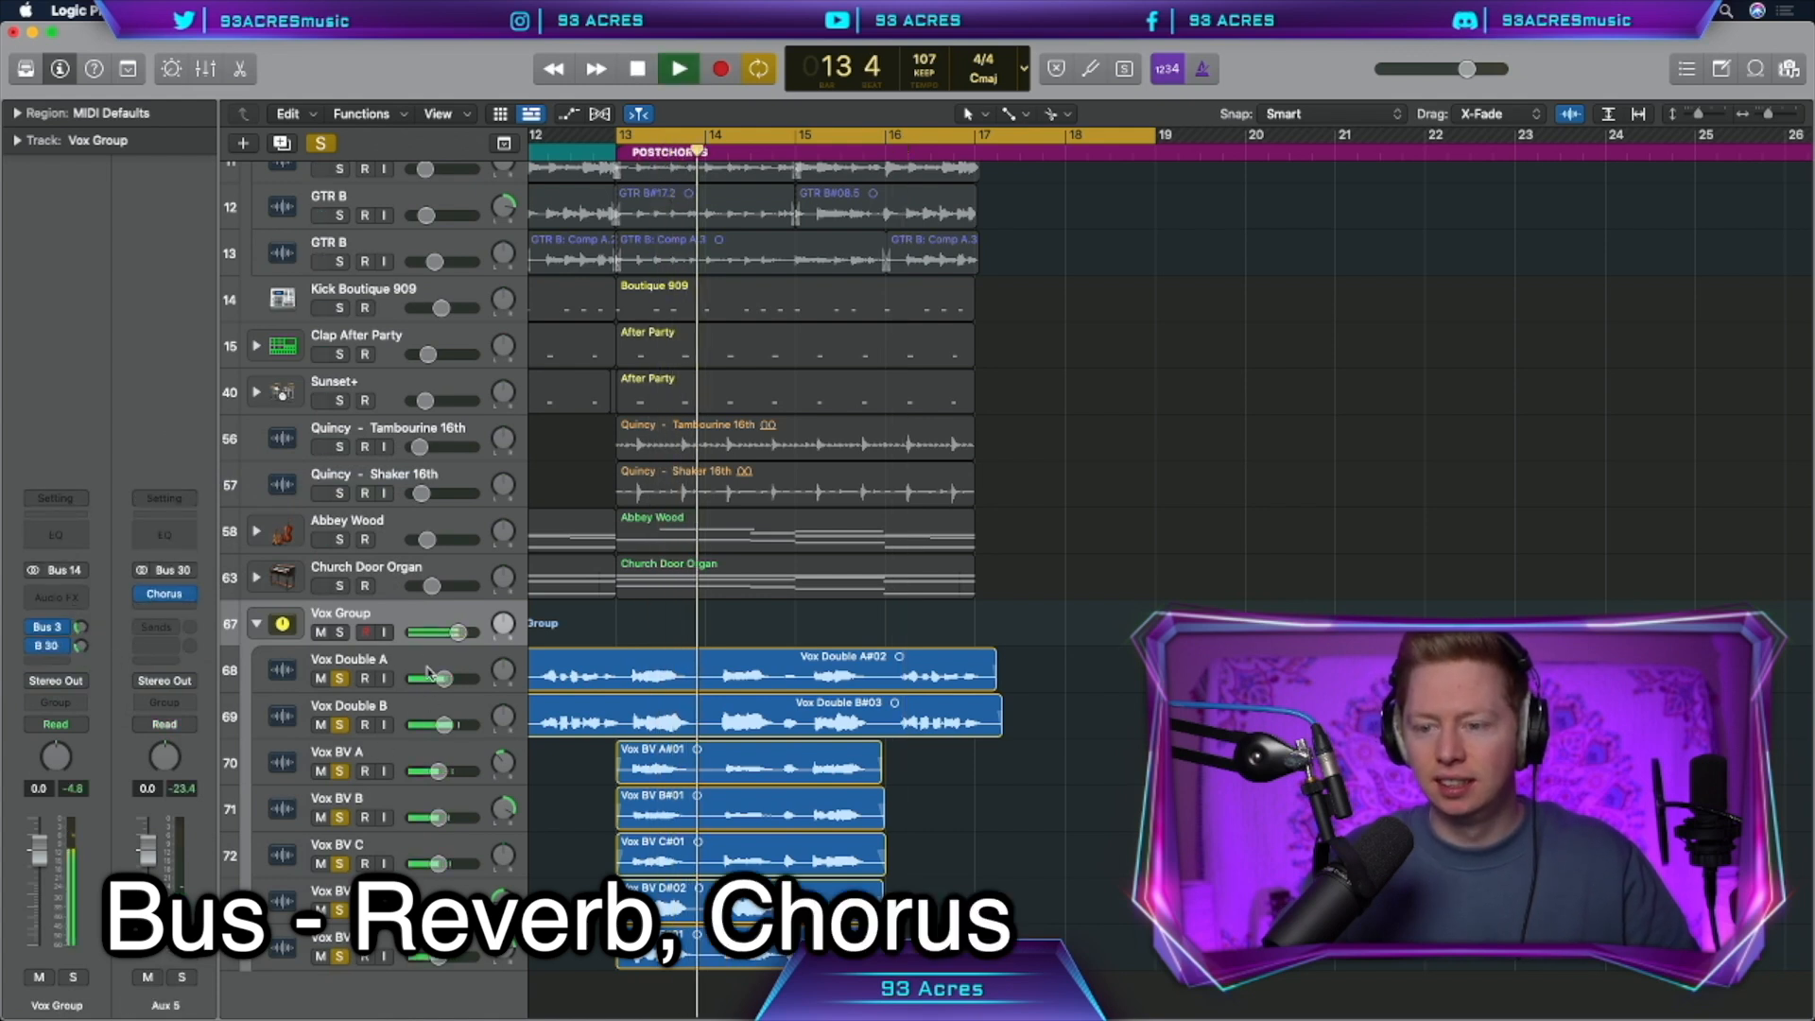
pyautogui.moveTo(82, 629); pyautogui.dragTo(82, 614)
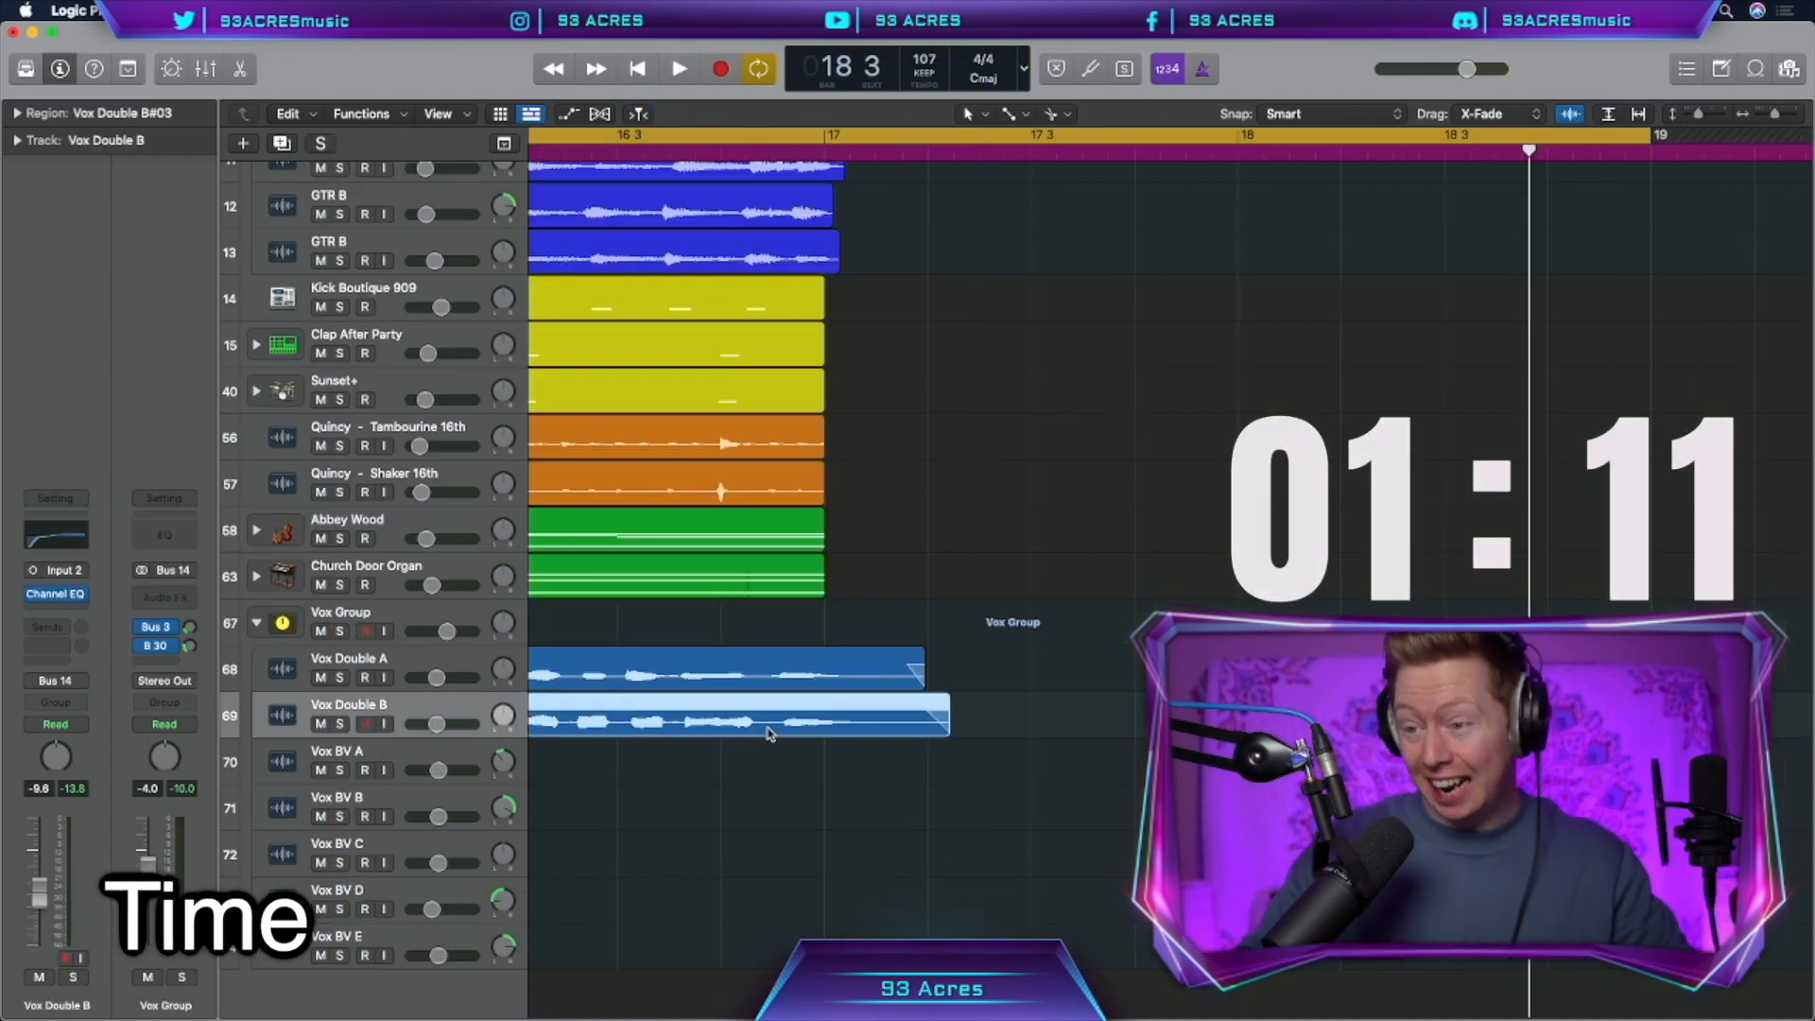
# Copy the final slice of the Vox Double B region to an empty spot between bars 17 and 18
pyautogui.rightClick(771, 734)
pyautogui.moveTo(837, 730); pyautogui.dragTo(1125, 720)
pyautogui.hscroll(5, 895, 770)
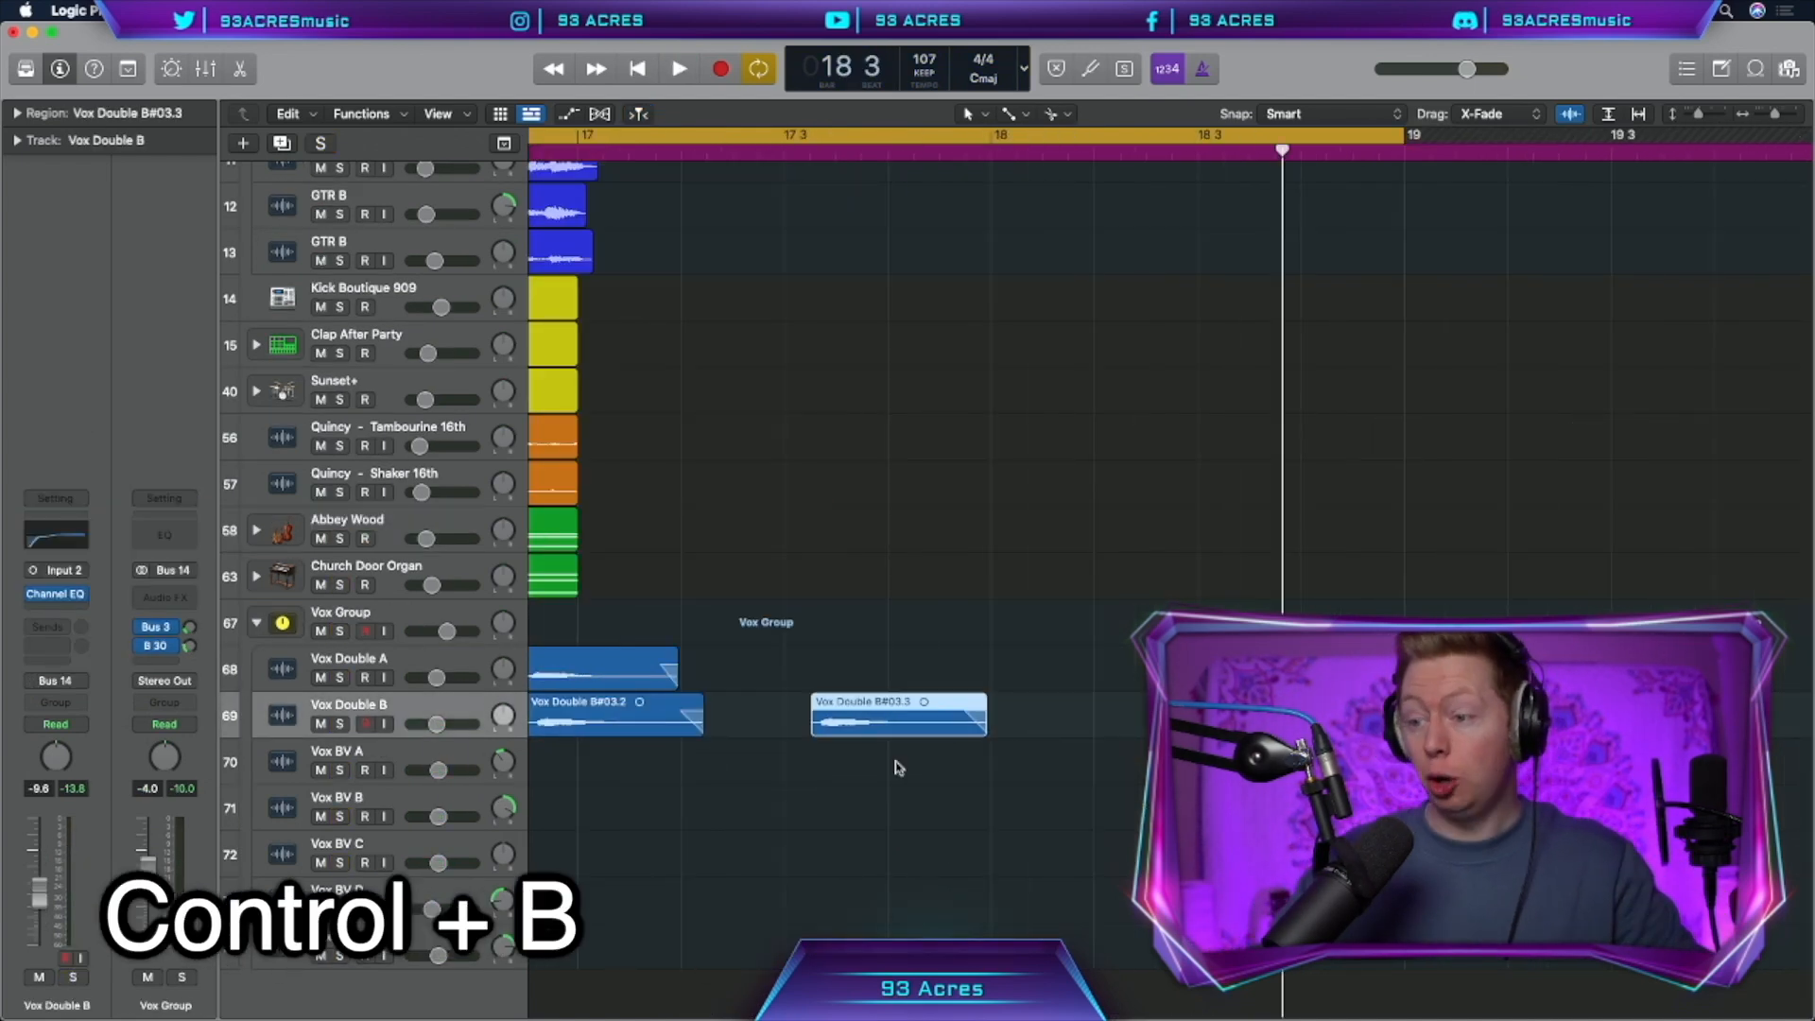
# Bounce the copied vocal slice in place, put the Space D reverb on the bounced track and bounce it in place again
pyautogui.hotkey('ctrl', 'b')
pyautogui.press('Return')
pyautogui.moveTo(164, 597); pyautogui.dragTo(65, 597)
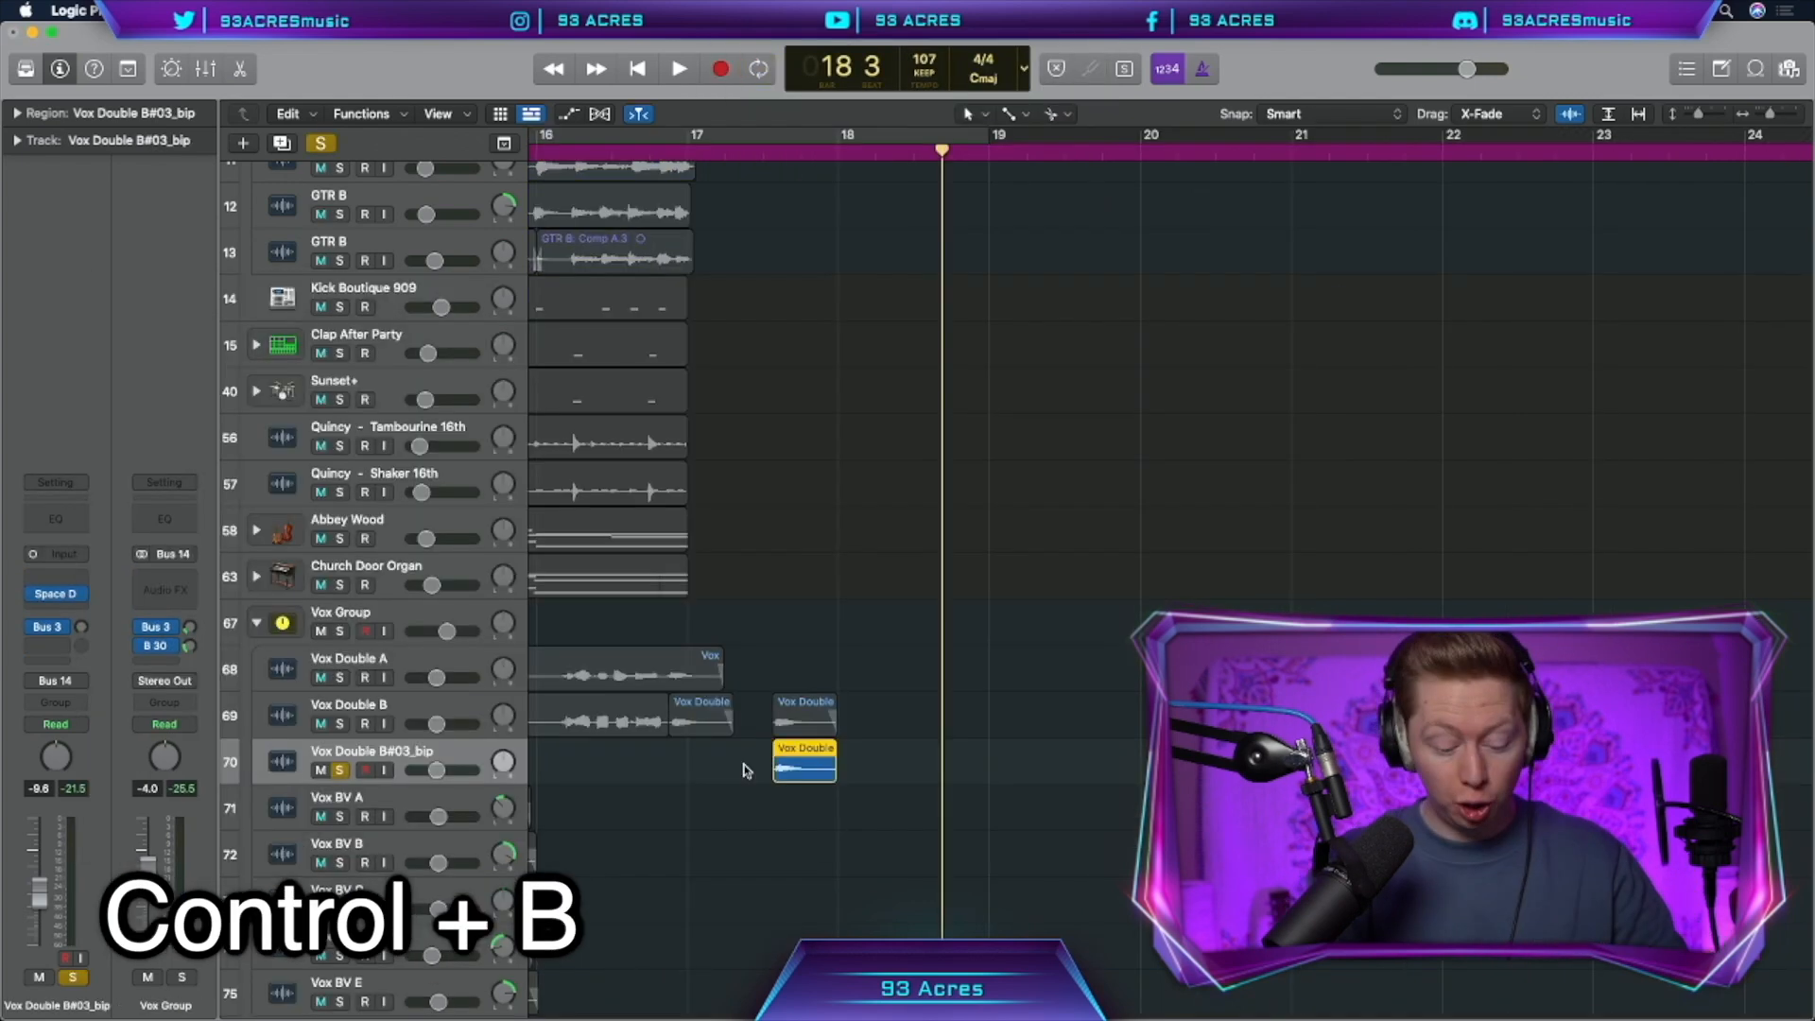
pyautogui.hotkey('ctrl', 'b')
pyautogui.press('Return')
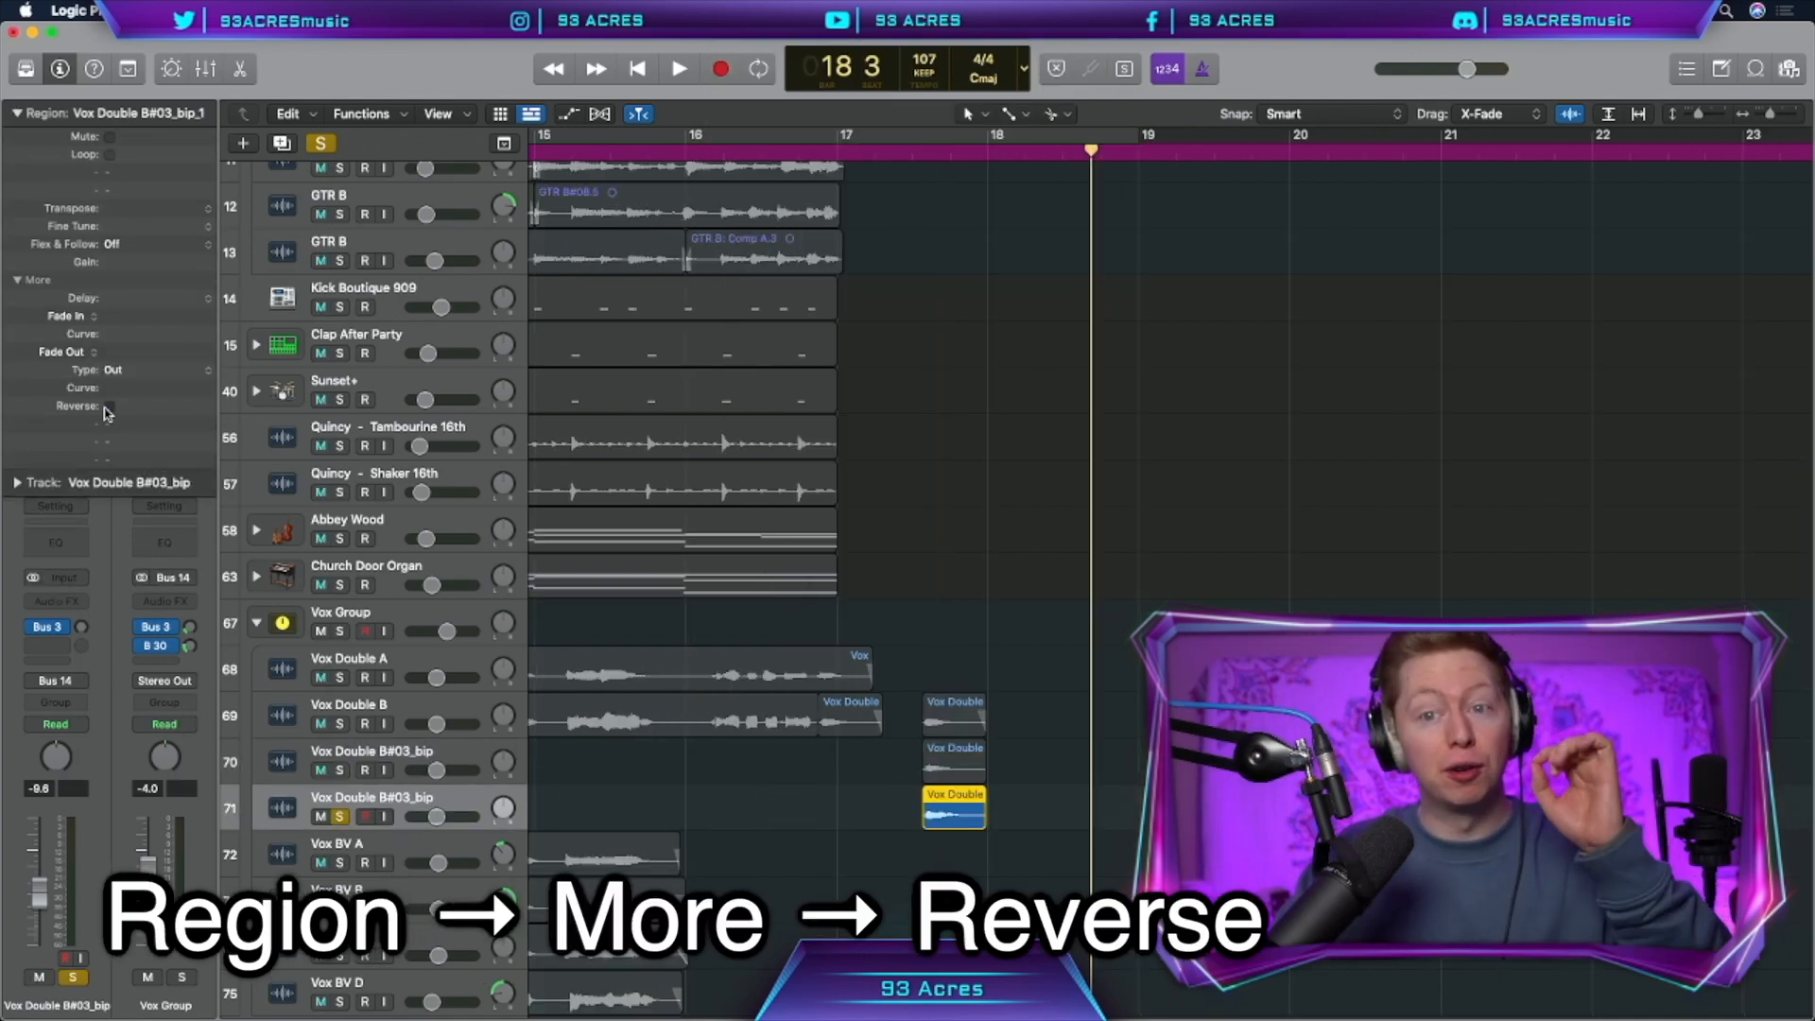
# Reverse the second bounced vocal region, move it to end at about bar 17 and trim it shorter
pyautogui.moveTo(958, 818); pyautogui.dragTo(819, 829)
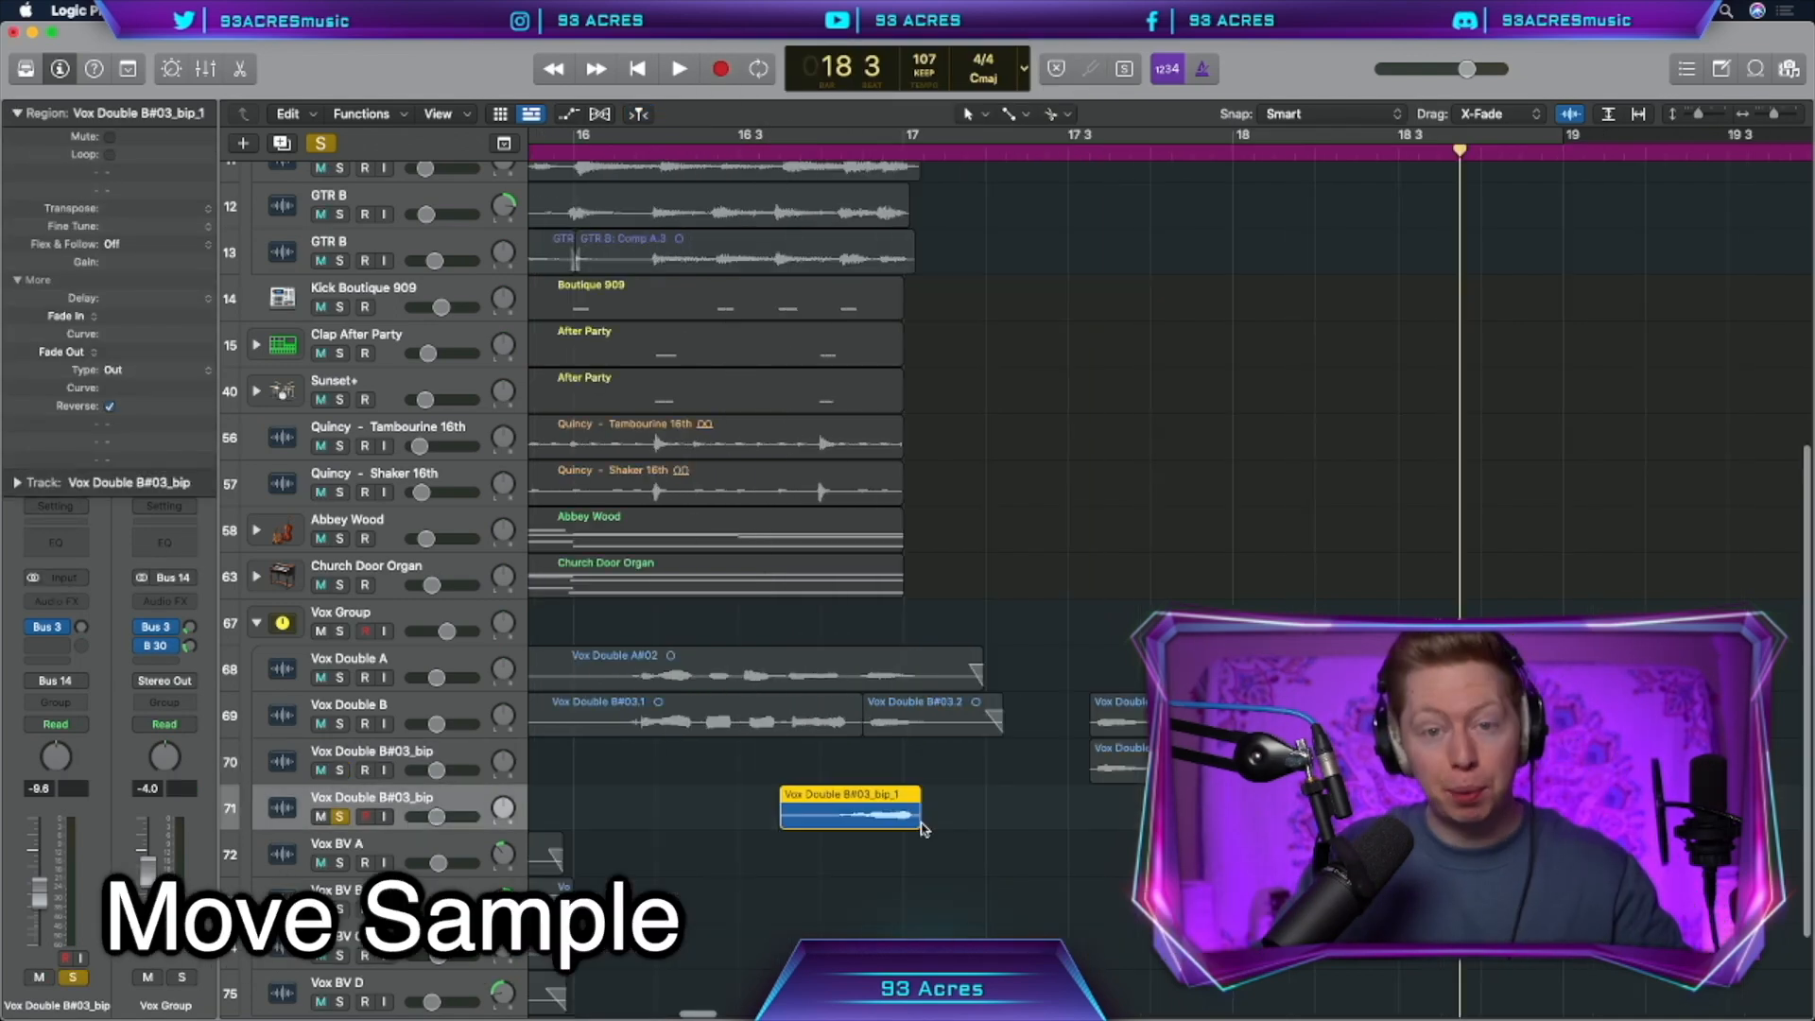
pyautogui.press('super+Right')
pyautogui.press('super+Right')
pyautogui.moveTo(1044, 827); pyautogui.dragTo(1013, 829)
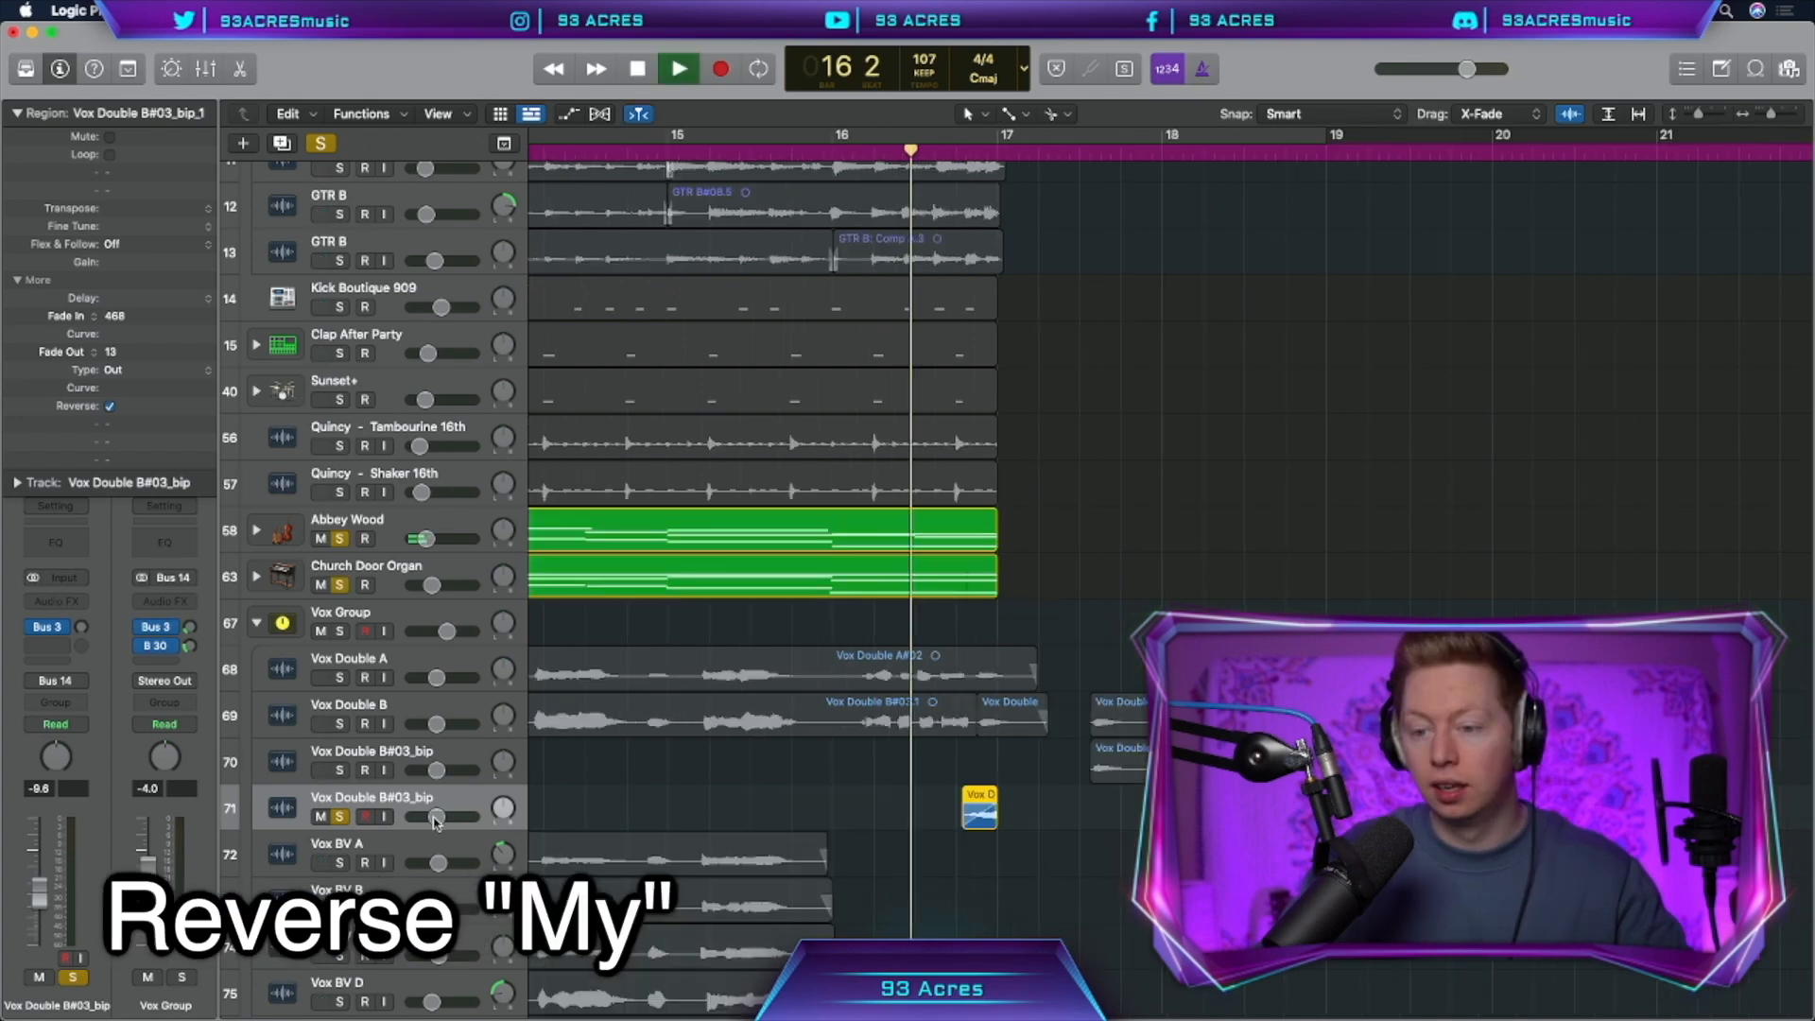